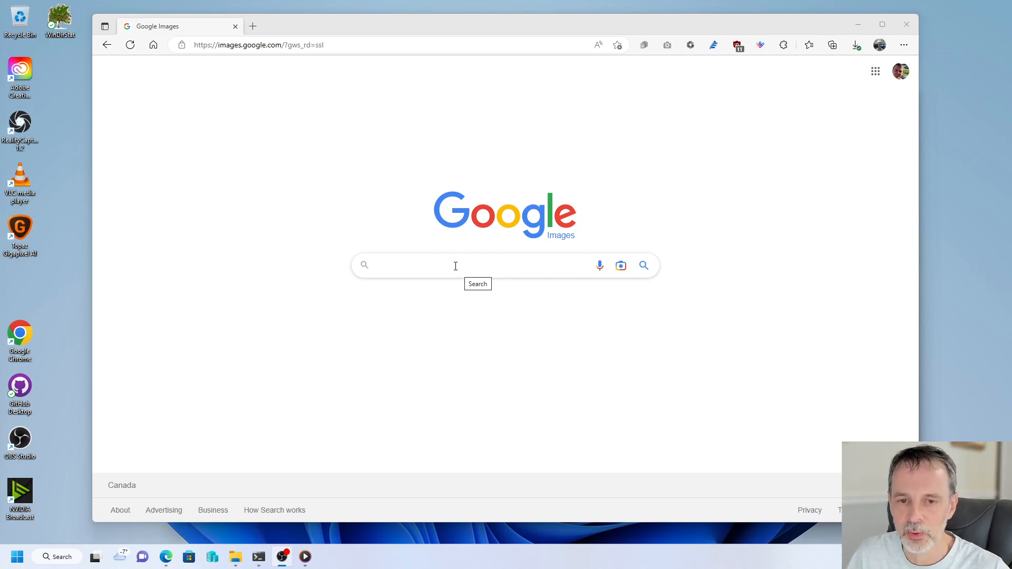
# - Search Google Images for "jennifer aniston 1990 friends"
pyautogui.click(455, 266)
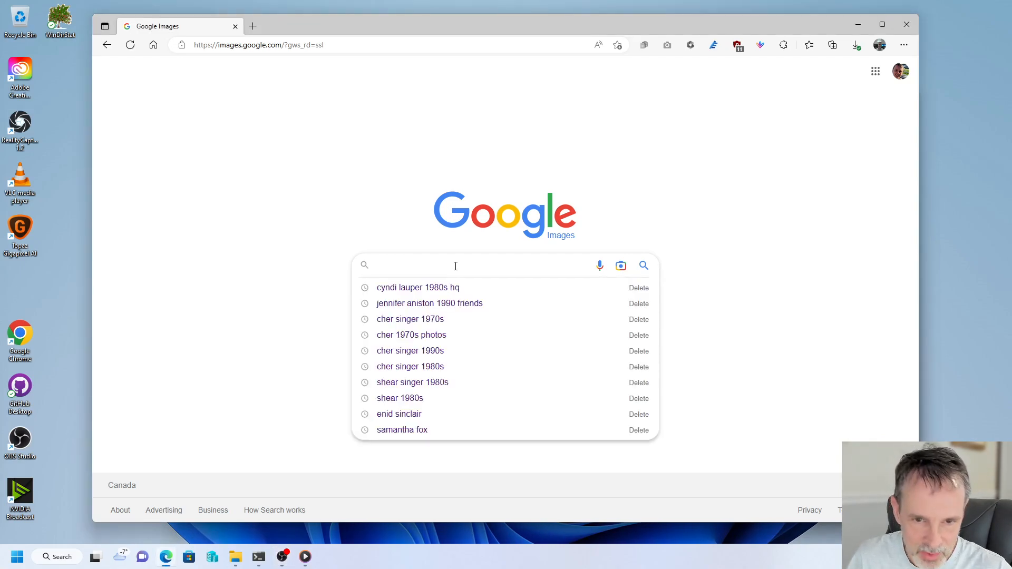
pyautogui.click(459, 305)
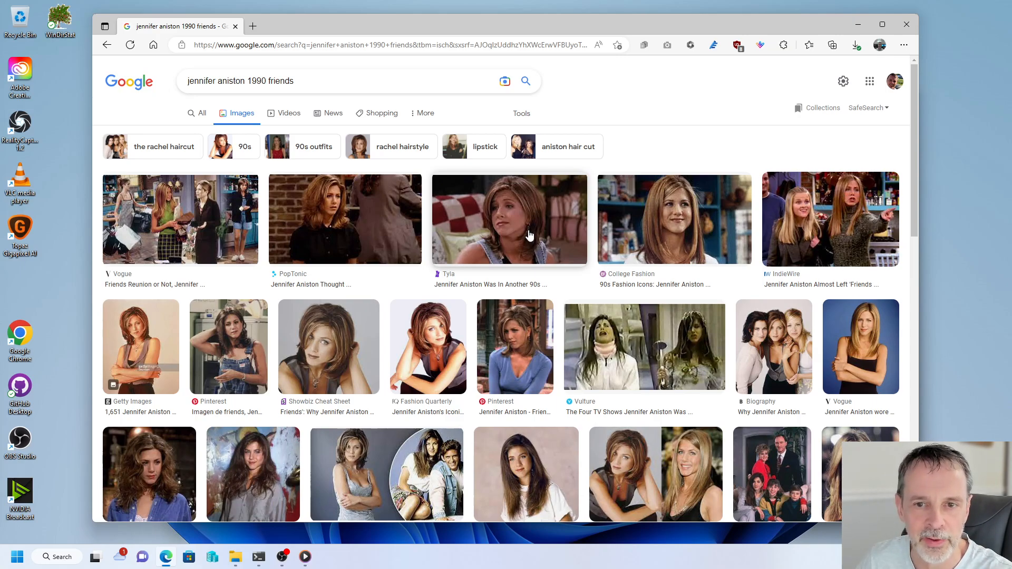
# - Preview the Tyla, College Fashion and Fashion Quarterly photos, ending with the Showbiz Cheat Sheet portrait open
pyautogui.click(529, 235)
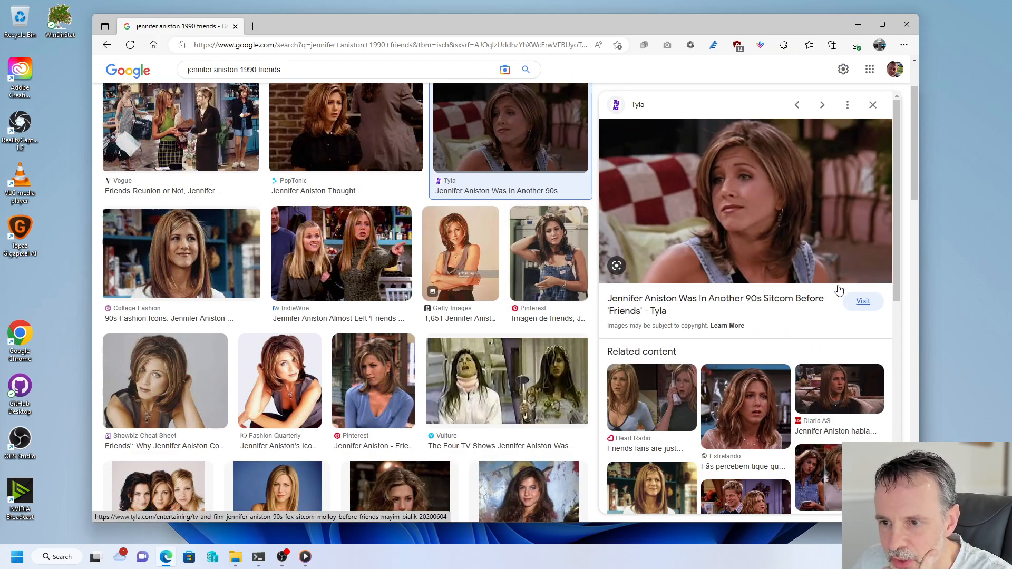
pyautogui.click(760, 222)
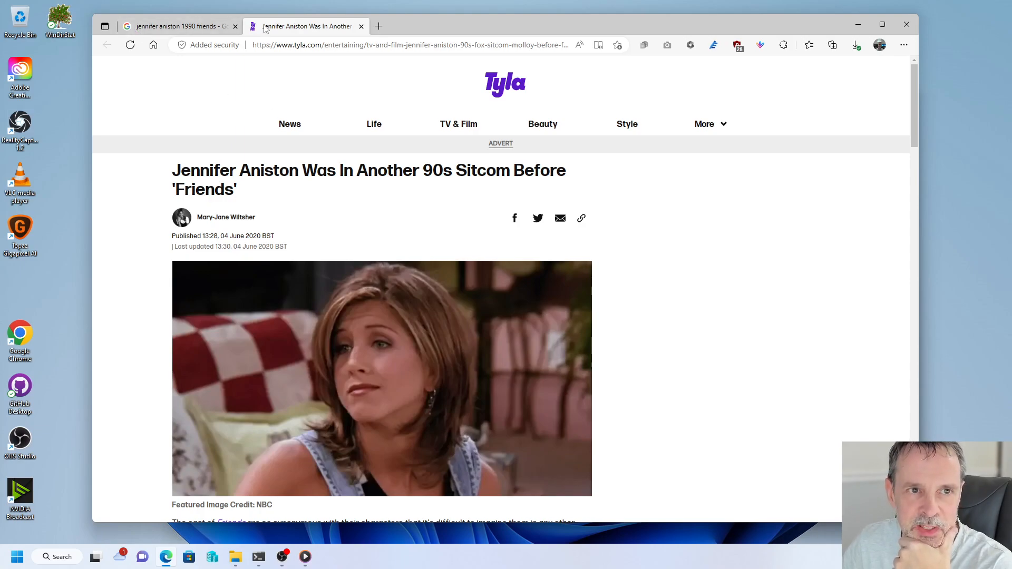
pyautogui.click(360, 26)
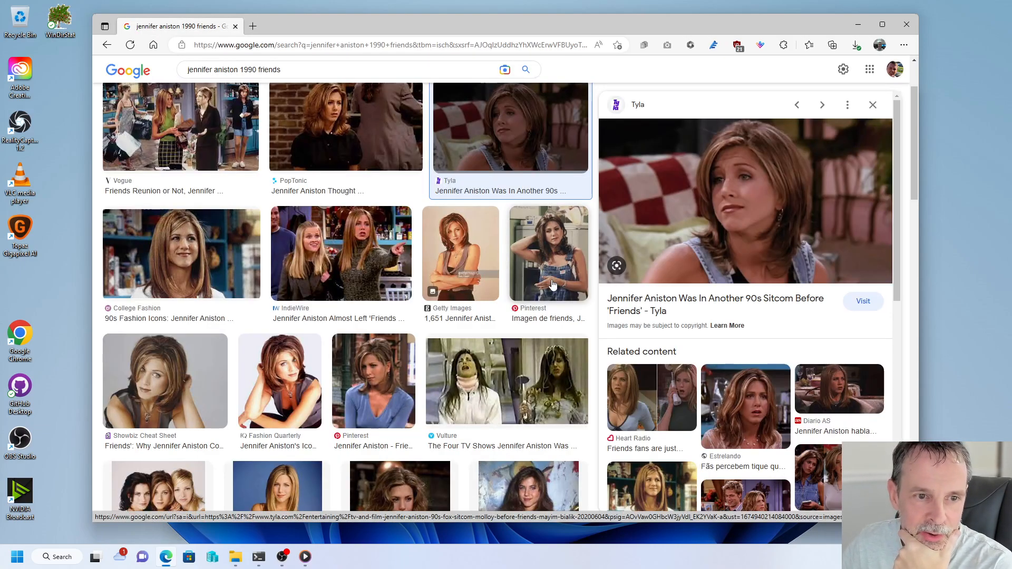
pyautogui.click(202, 253)
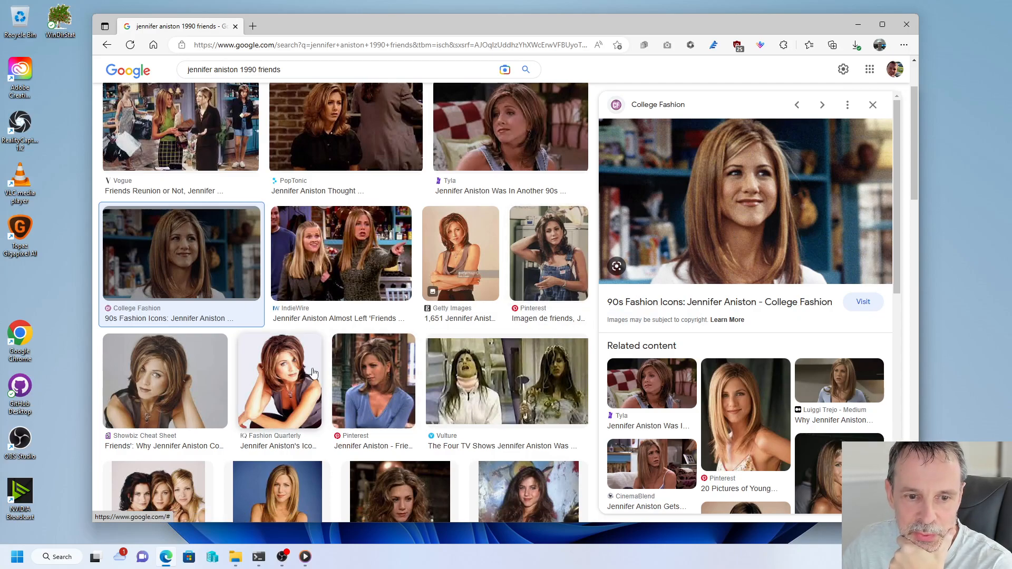
pyautogui.click(289, 375)
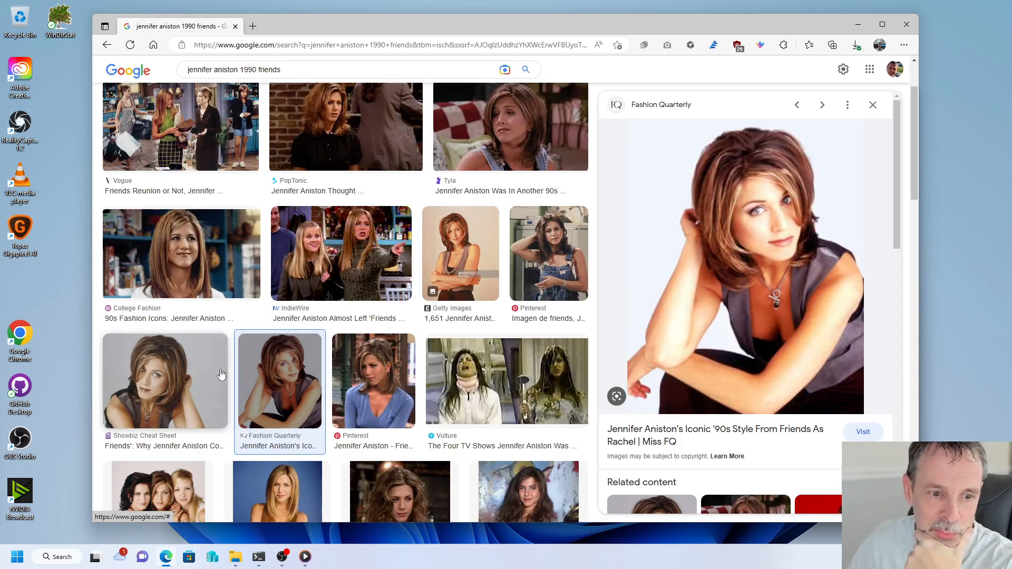
pyautogui.click(161, 383)
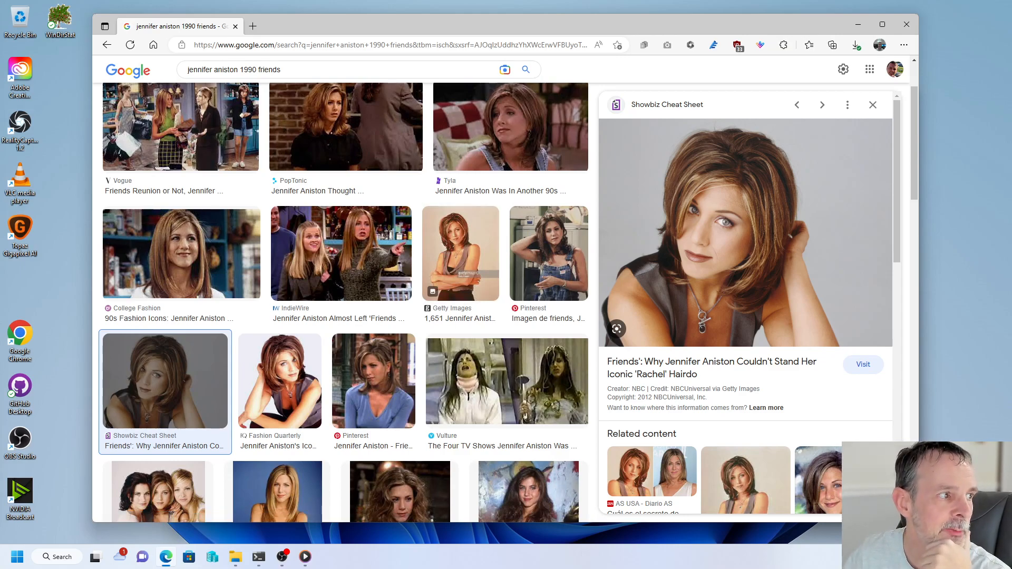
# - Switch to File Explorer and create a folder named "jennifer aniston" inside quickstart
pyautogui.hotkey('alt', 'Tab')
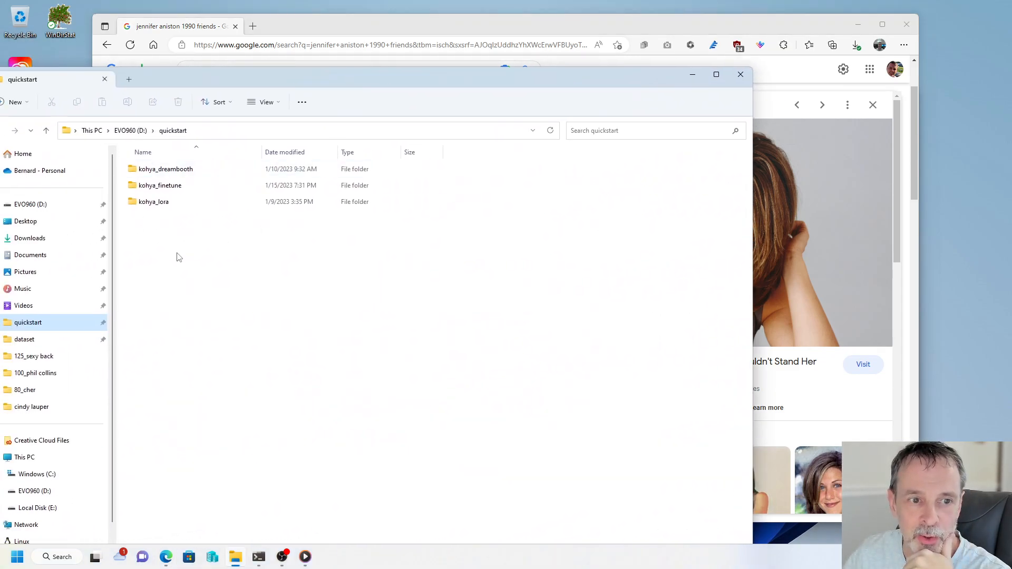
pyautogui.rightClick(167, 242)
pyautogui.moveTo(220, 310)
pyautogui.click(375, 309)
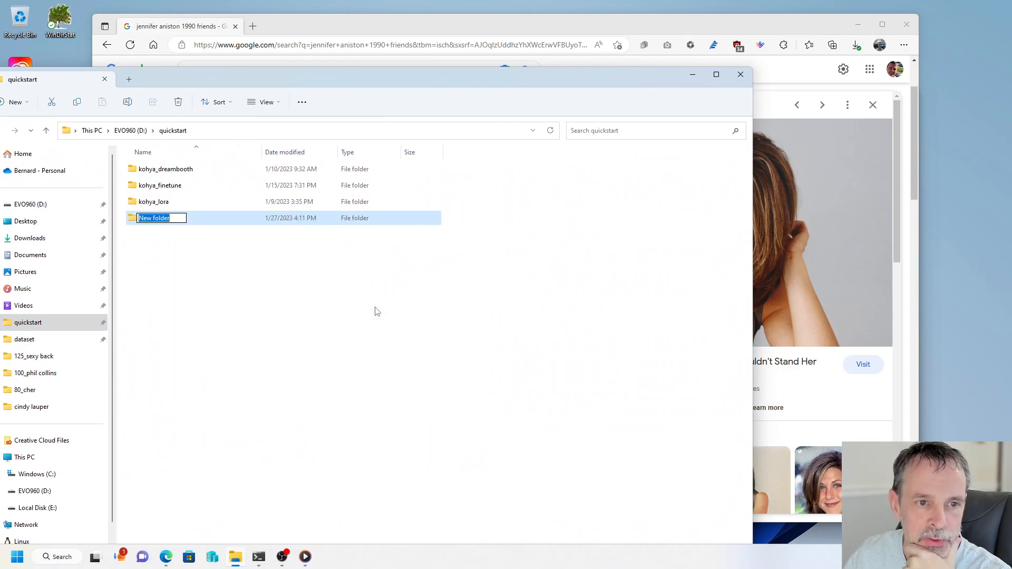
pyautogui.write('jennifer aniston')
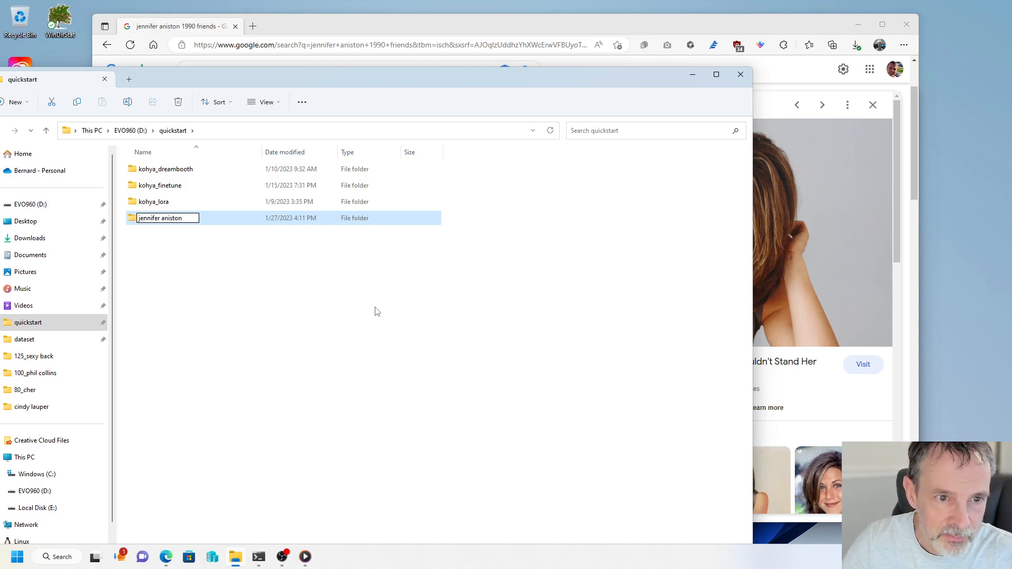
pyautogui.press('Return')
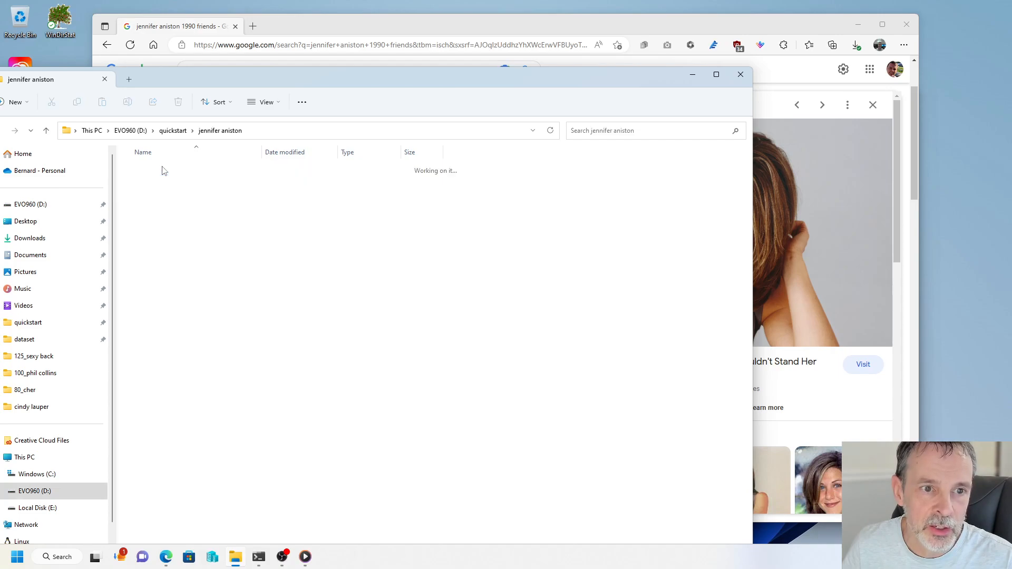
# - Create a subfolder named "lora" inside the "jennifer aniston" folder
pyautogui.rightClick(185, 210)
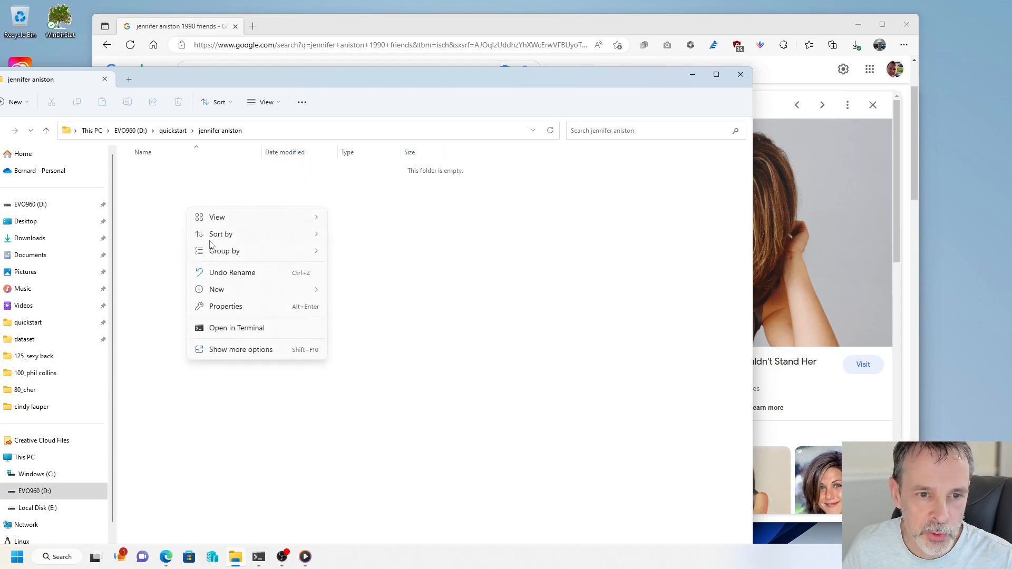
pyautogui.moveTo(241, 293)
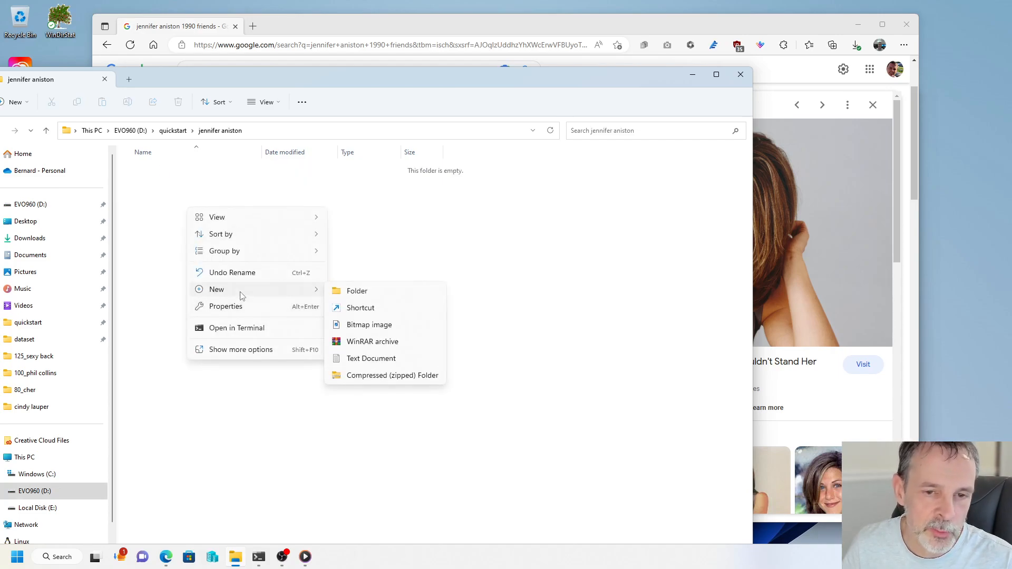
pyautogui.click(362, 296)
pyautogui.press('BackSpace')
pyautogui.write('lora')
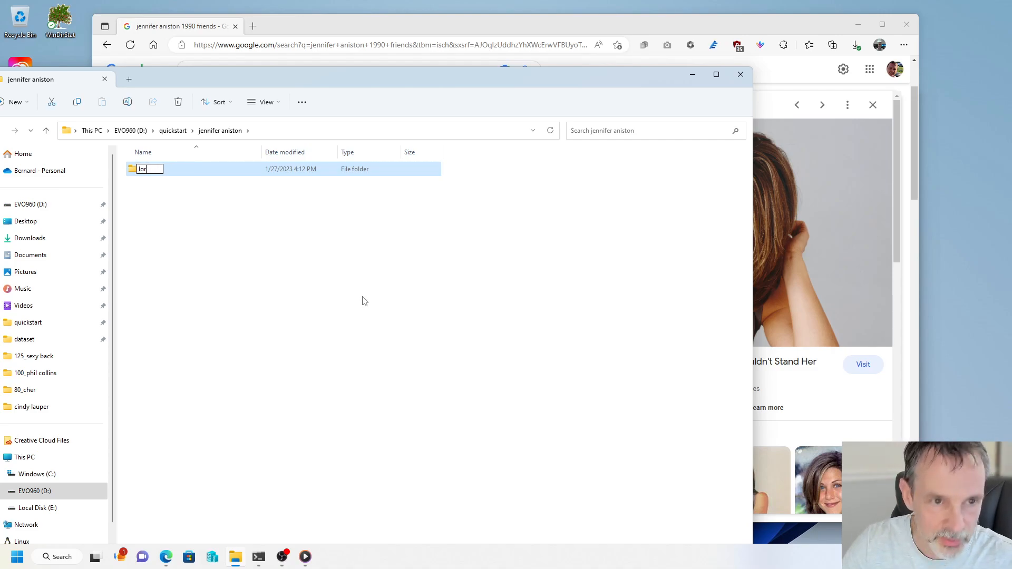
pyautogui.press('Return')
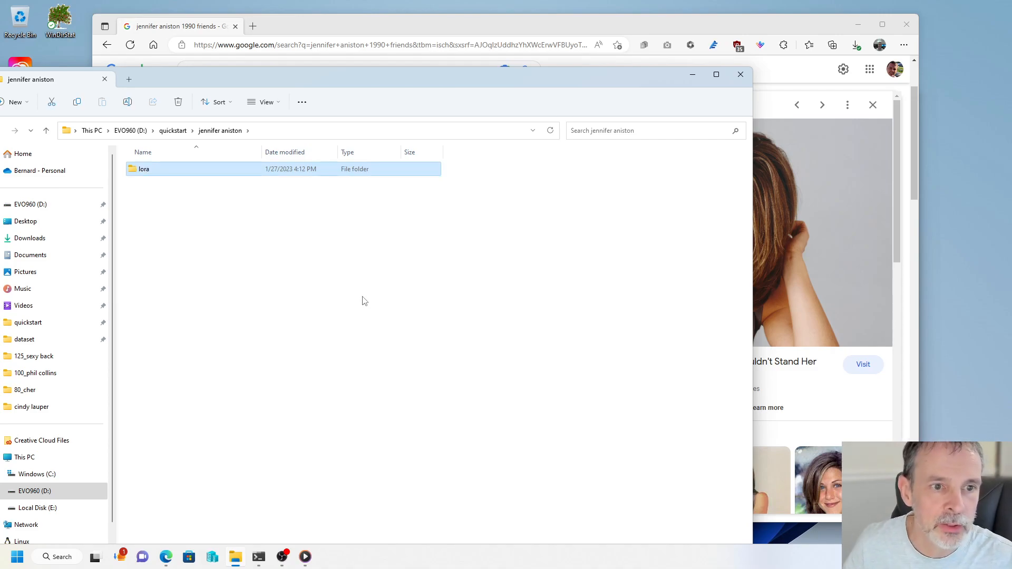
# - Open the lora folder and create a subfolder named "img" in it
pyautogui.doubleClick(149, 171)
pyautogui.rightClick(163, 206)
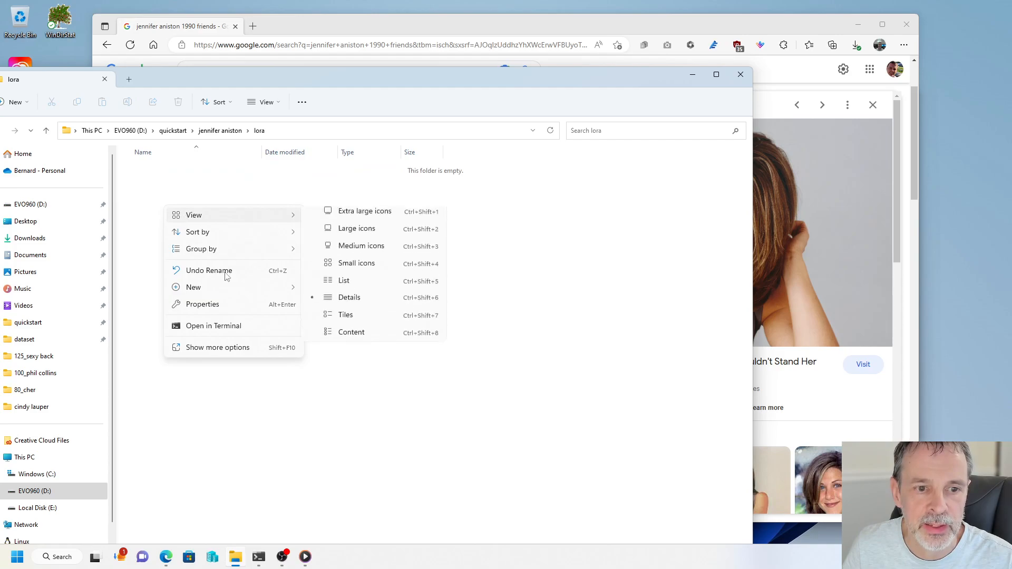
pyautogui.moveTo(237, 287)
pyautogui.click(337, 290)
pyautogui.write('img')
pyautogui.press('Return')
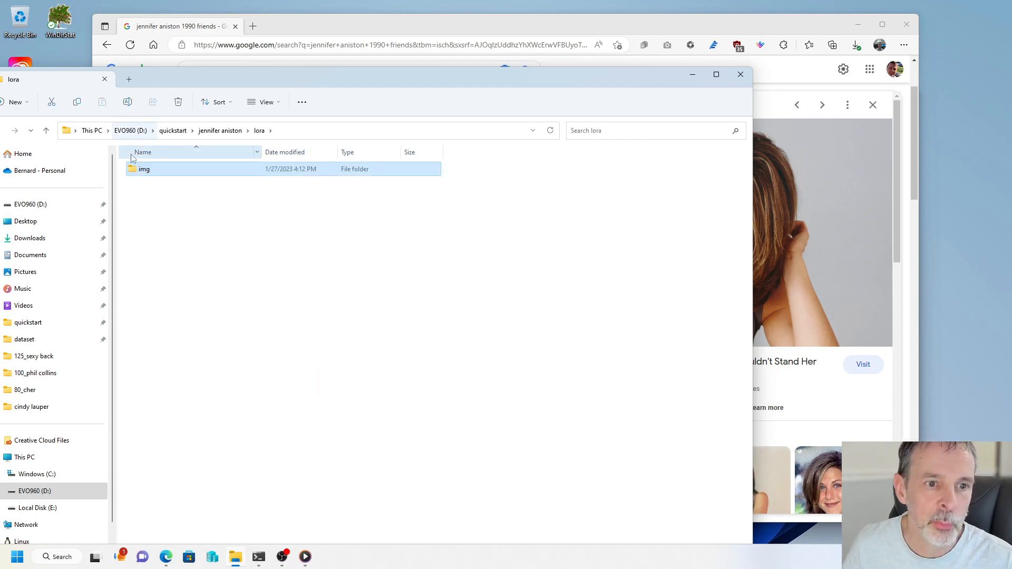
# - Create a folder named "100_jennifer aniston" inside the img folder and open it
pyautogui.doubleClick(140, 171)
pyautogui.rightClick(168, 205)
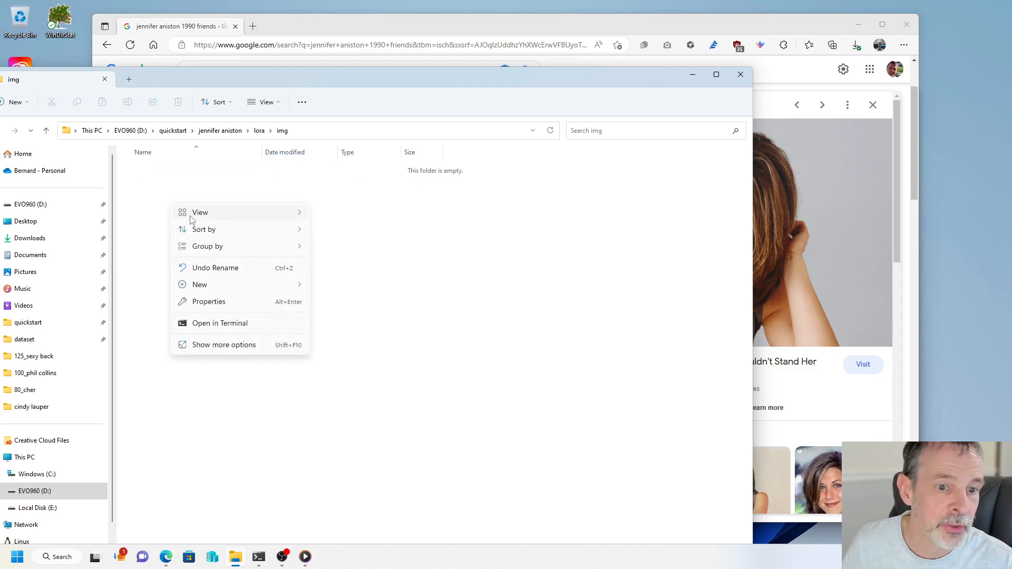
pyautogui.moveTo(246, 286)
pyautogui.click(340, 286)
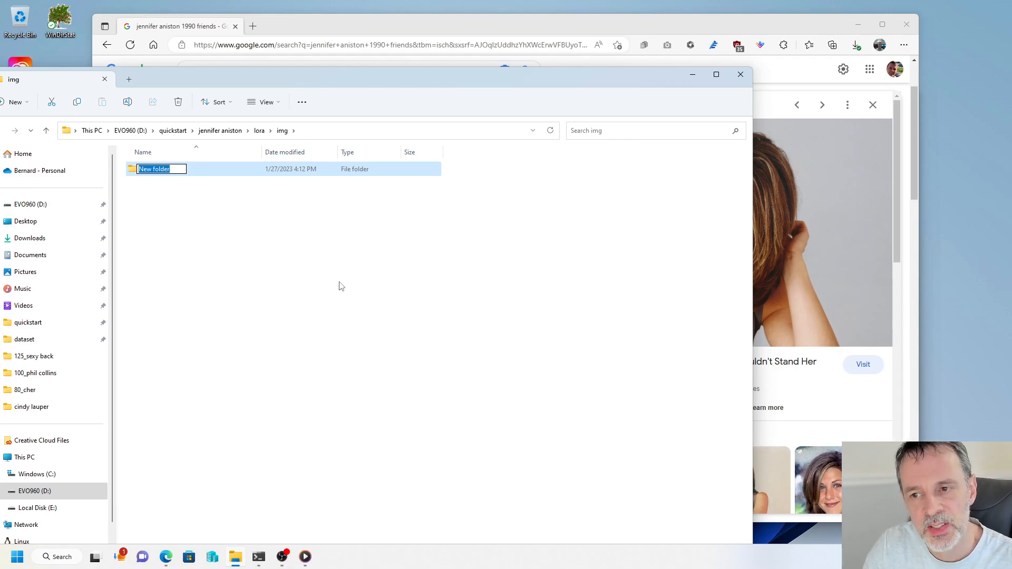
pyautogui.write('100')
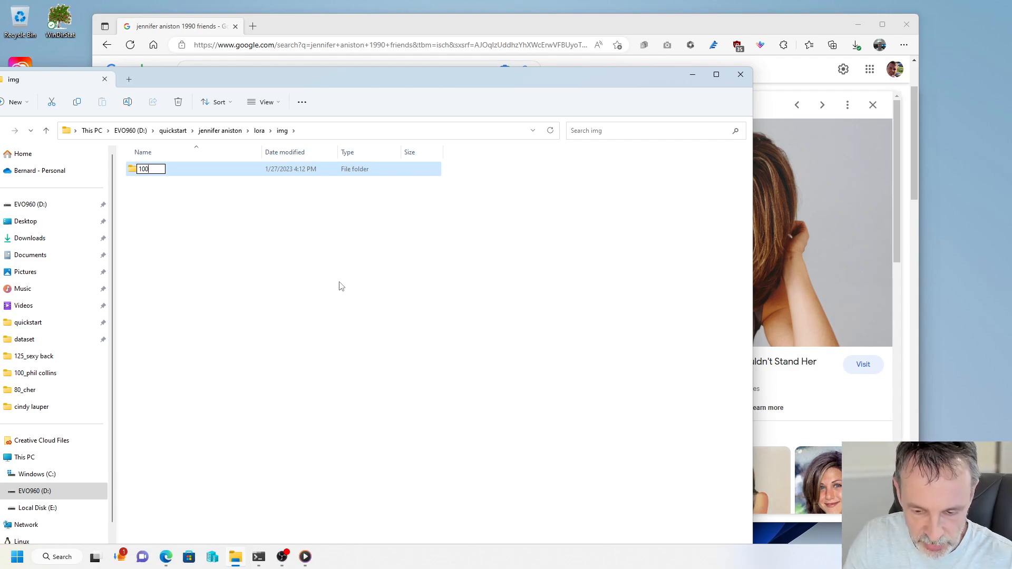
pyautogui.write('_')
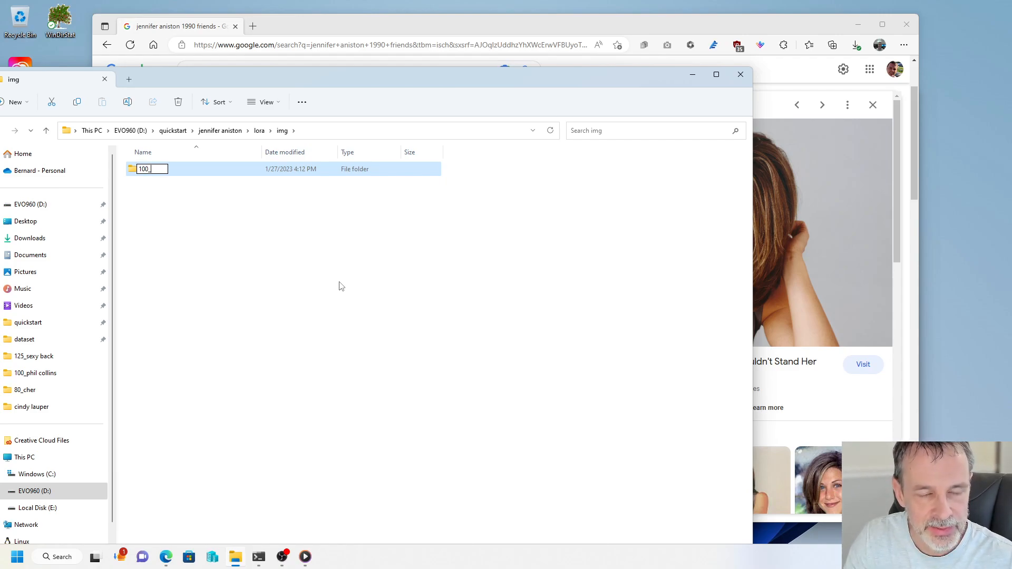
pyautogui.write('jennifer')
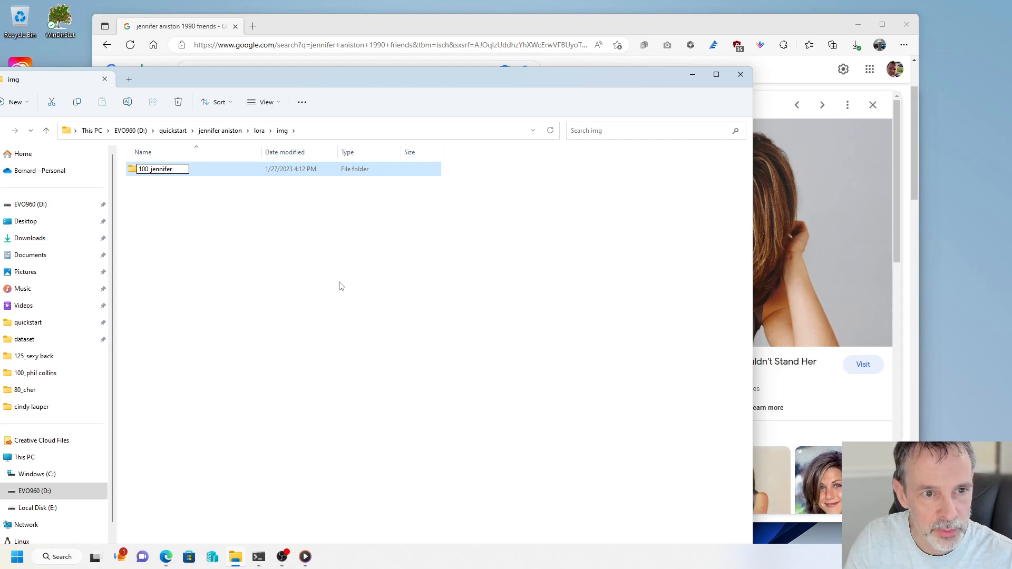
pyautogui.write(' aniston')
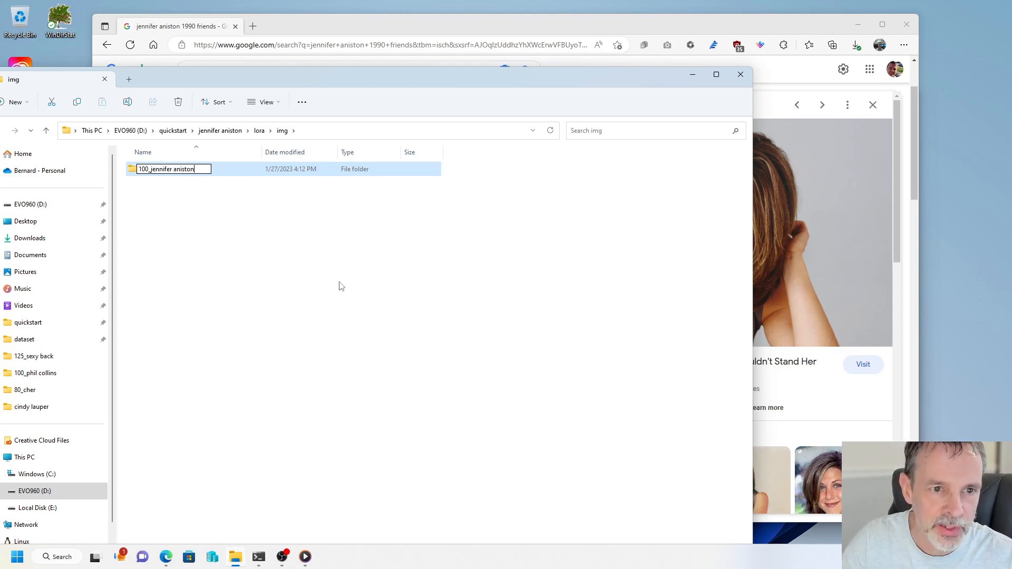
pyautogui.press('Return')
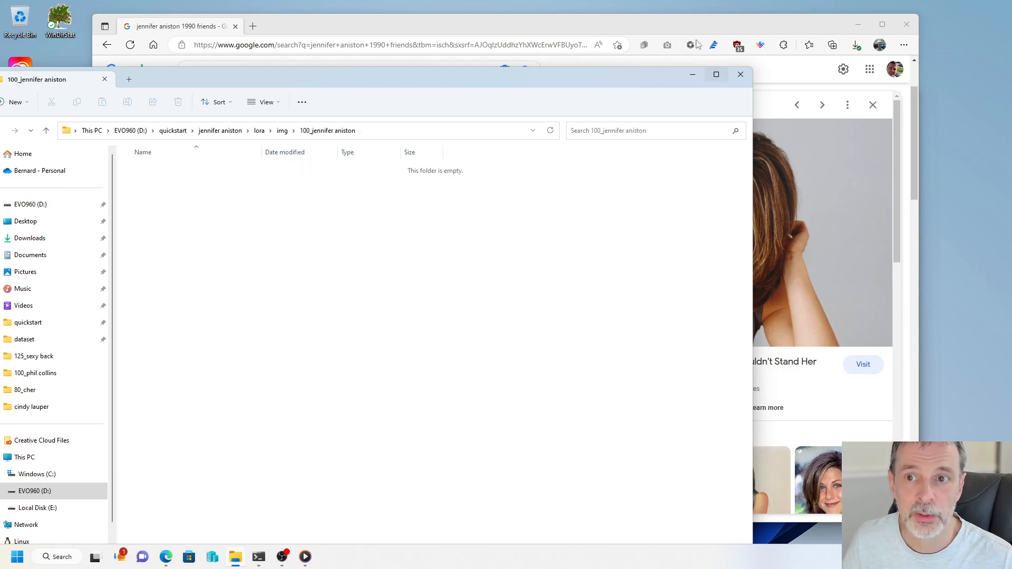
# - Place File Explorer beside the browser's image preview and save the Showbiz Cheat Sheet portrait into the "100_jennifer aniston" folder
pyautogui.moveTo(528, 82); pyautogui.dragTo(296, 55)
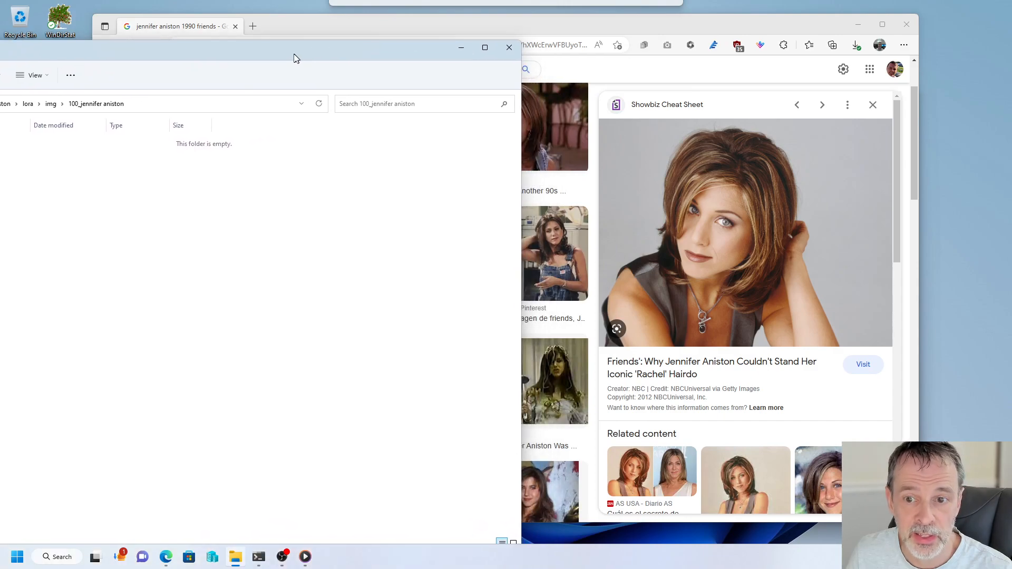
pyautogui.click(602, 24)
pyautogui.moveTo(763, 192); pyautogui.dragTo(34, 219)
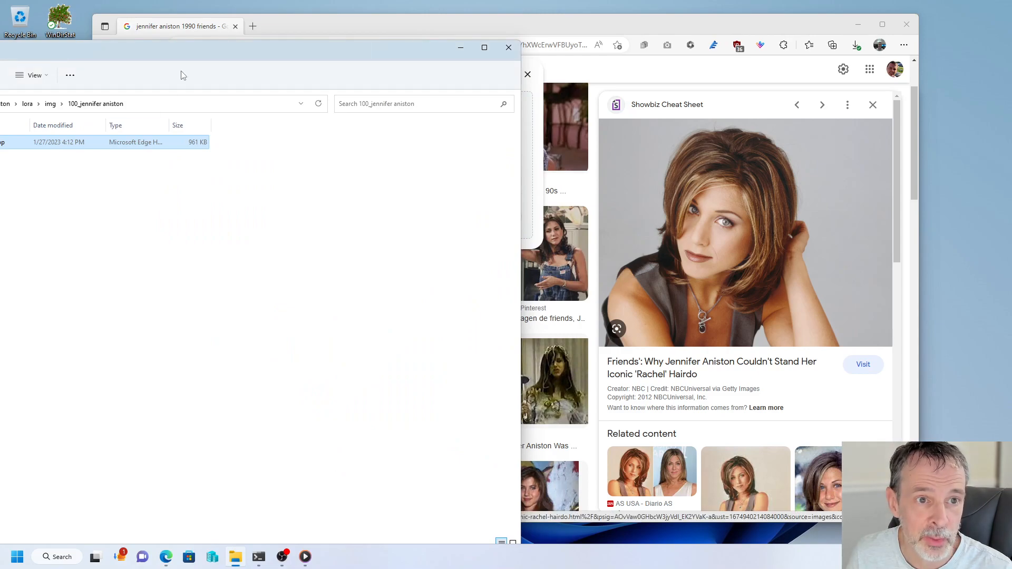
# - Move the File Explorer and browser windows further apart and dismiss the Google Lens image search overlay
pyautogui.moveTo(231, 52); pyautogui.dragTo(58, 38)
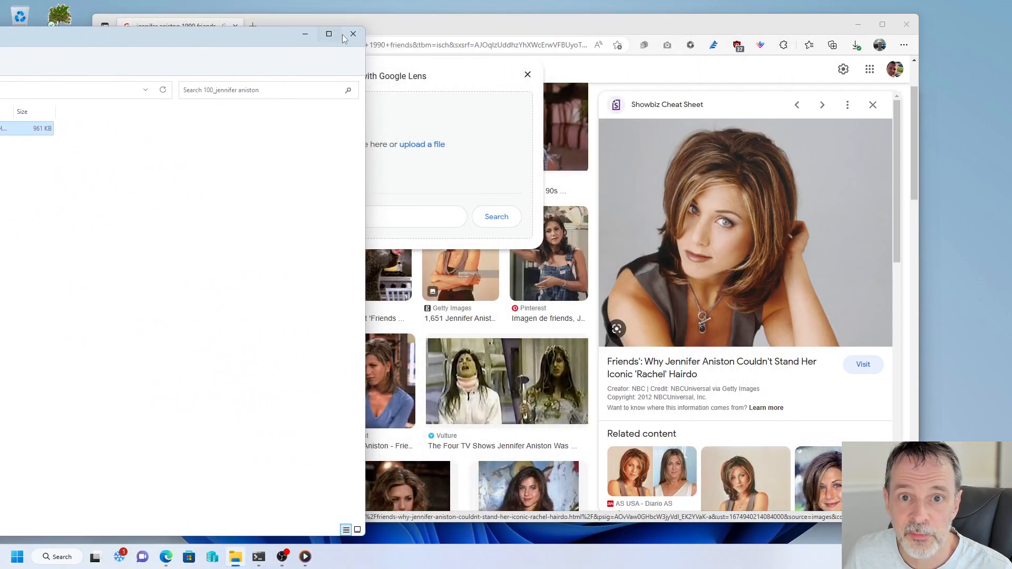
pyautogui.click(471, 33)
pyautogui.moveTo(480, 26); pyautogui.dragTo(541, 26)
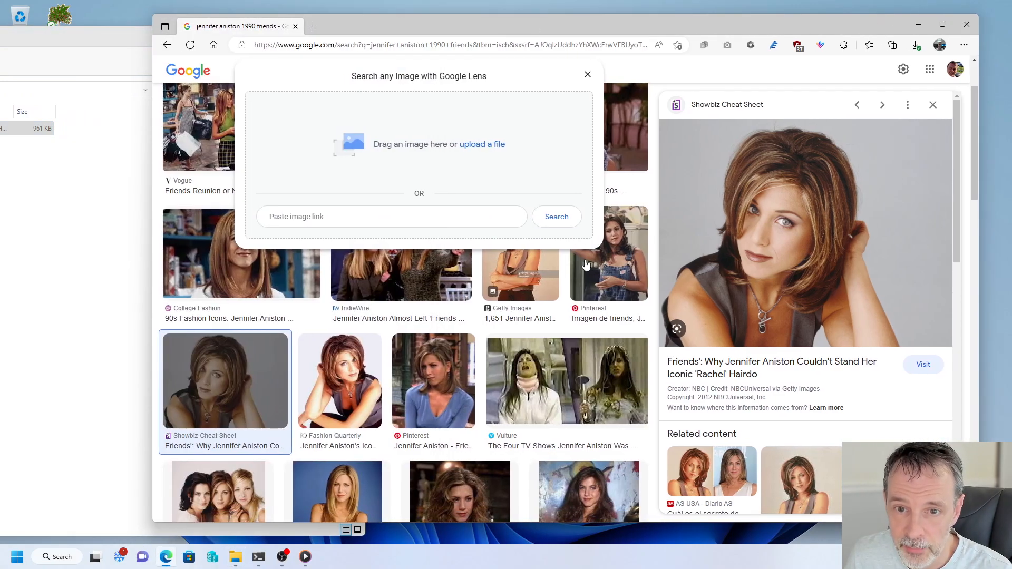
pyautogui.click(719, 67)
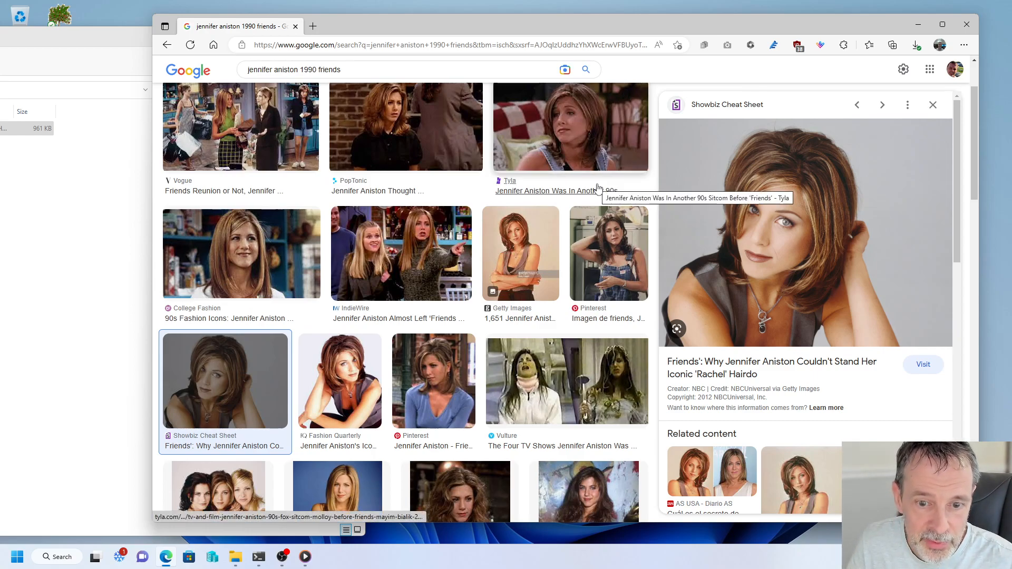
# - Find the Vogue photo with the blue background in the results and save it into the "100_jennifer aniston" folder
pyautogui.scroll(-5, 598, 189)
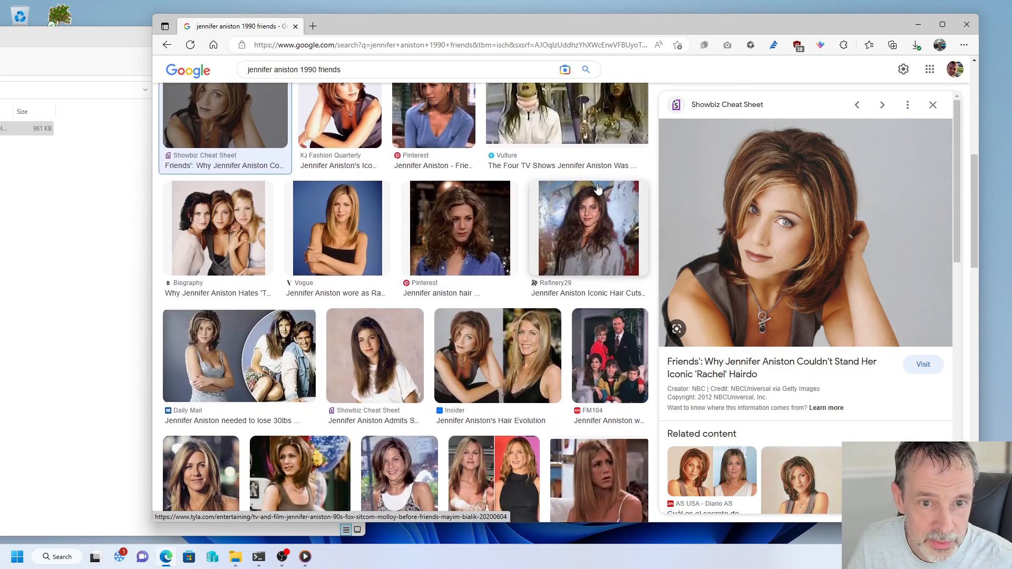
pyautogui.click(337, 232)
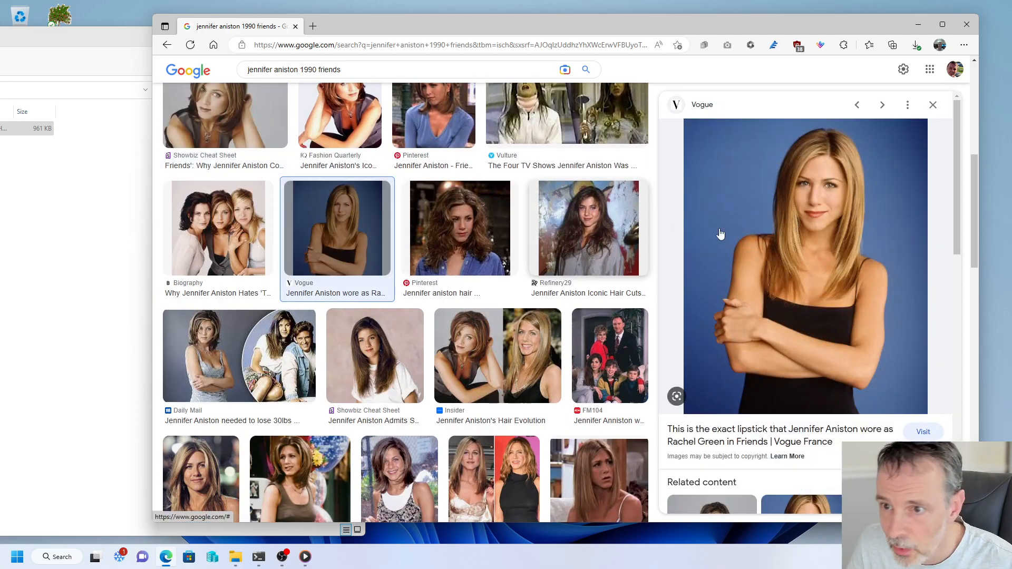
pyautogui.click(848, 227)
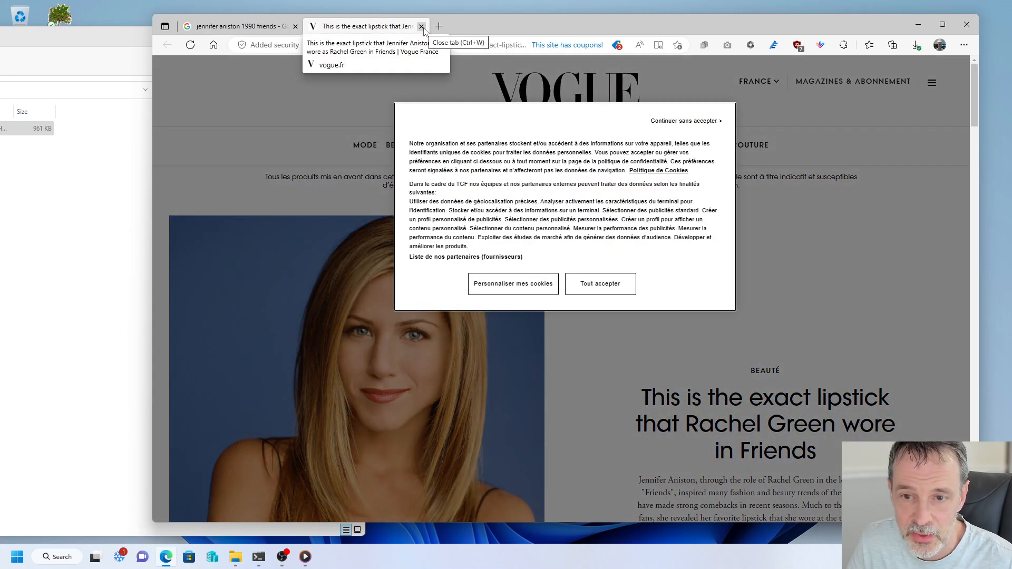
pyautogui.click(422, 26)
pyautogui.moveTo(845, 232); pyautogui.dragTo(822, 234)
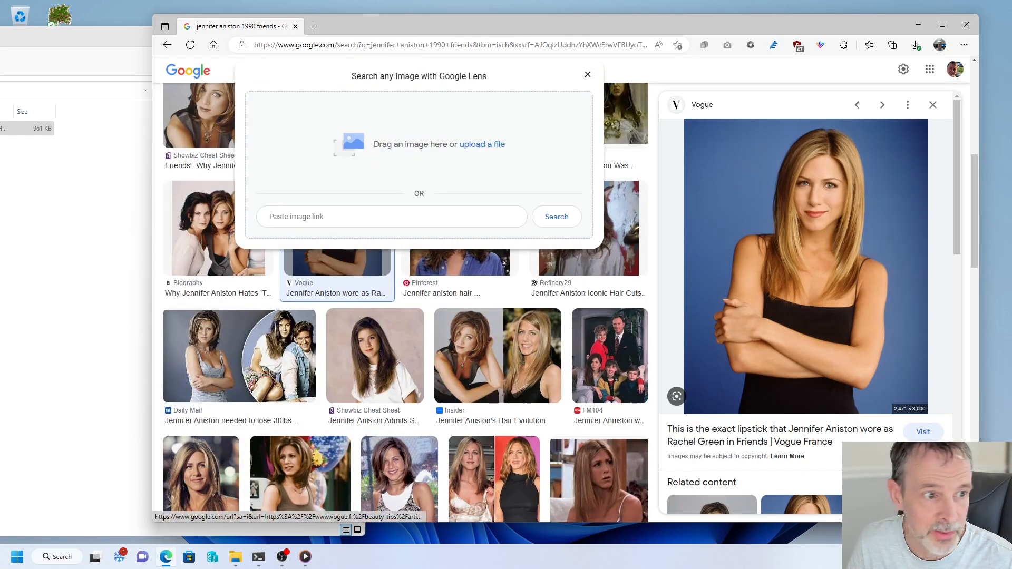
pyautogui.moveTo(134, 234); pyautogui.dragTo(95, 207)
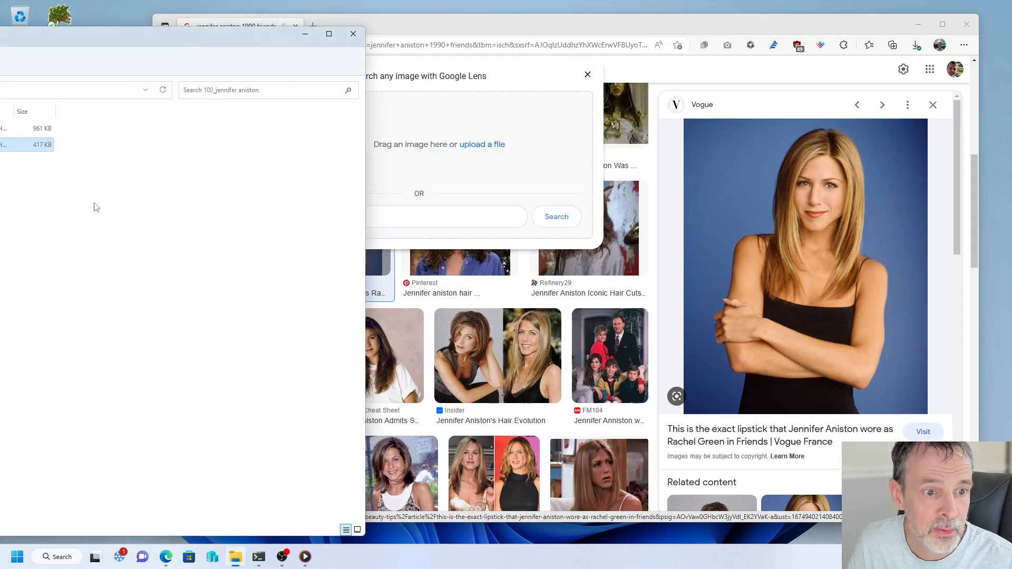
# - Save the Friends Wiki - Fandom photo in the black strapless dress into the "100_jennifer aniston" folder and dismiss the Google Lens overlay
pyautogui.click(563, 28)
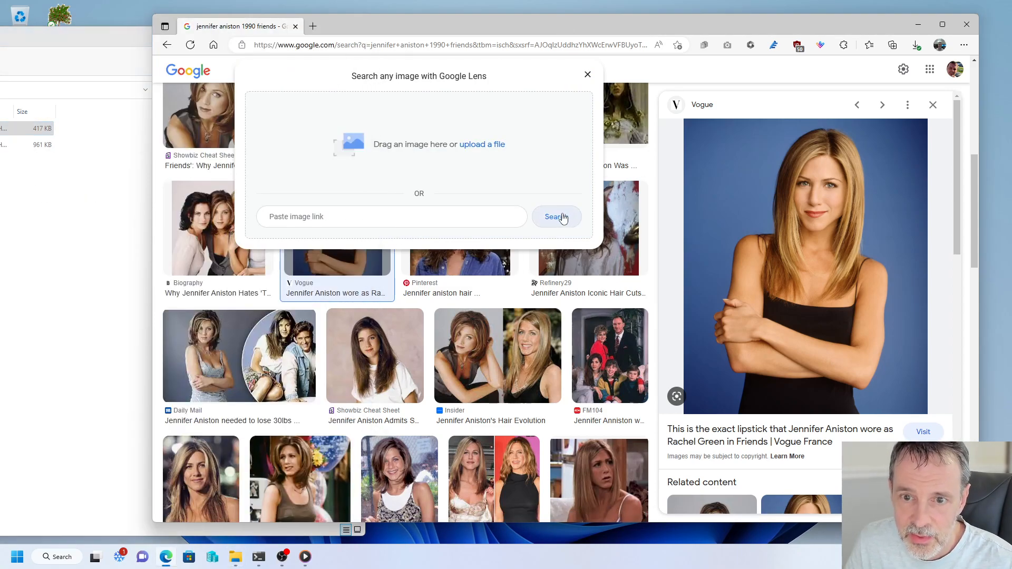
pyautogui.click(588, 74)
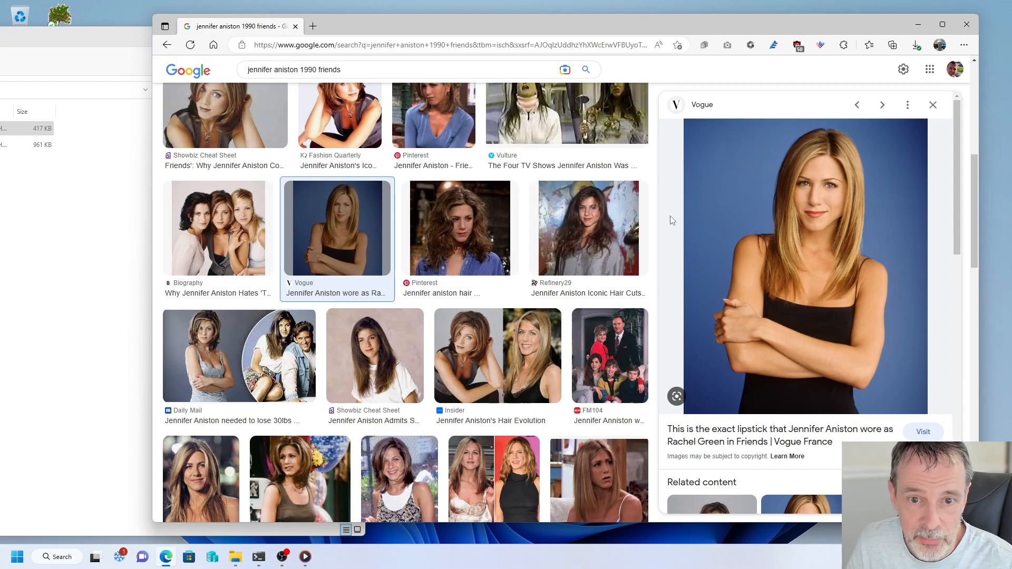
pyautogui.scroll(-1, 673, 221)
pyautogui.scroll(-1, 435, 333)
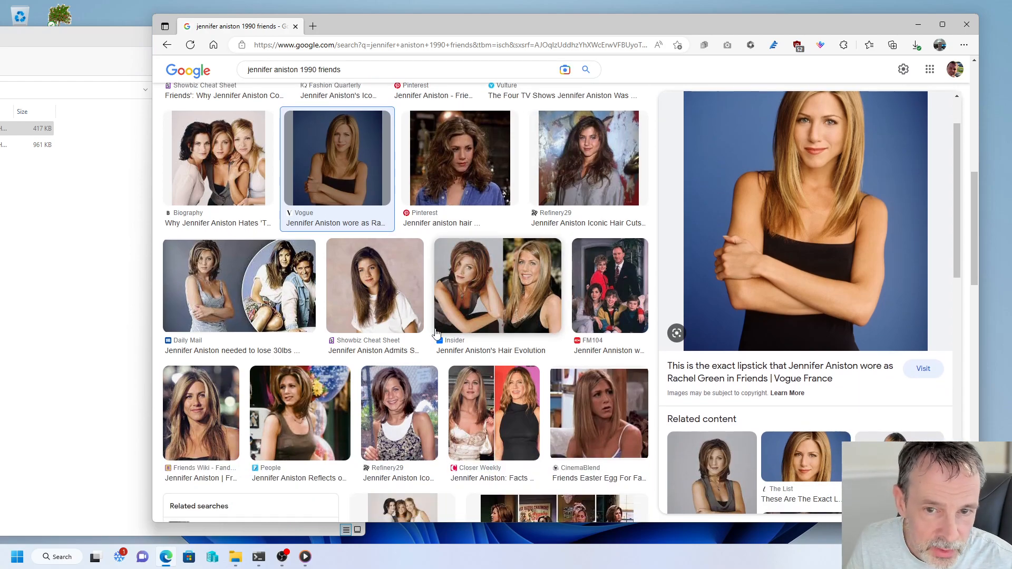
pyautogui.scroll(-1, 435, 333)
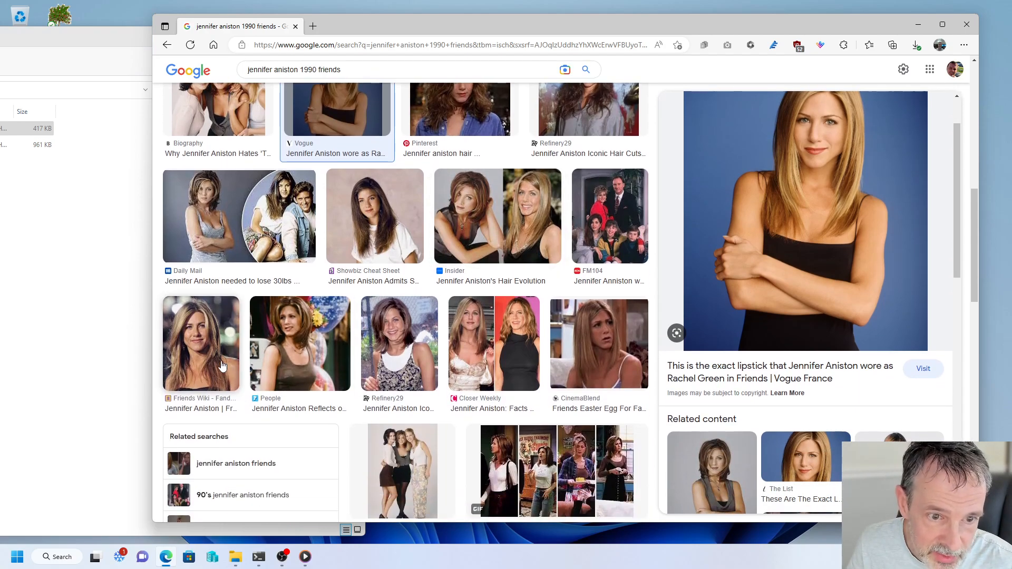
pyautogui.click(204, 348)
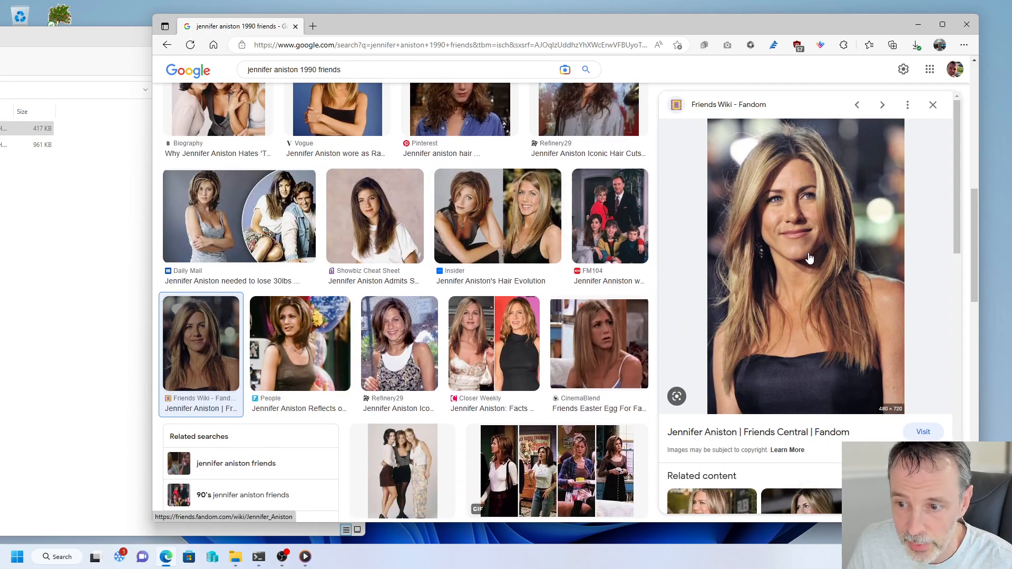
pyautogui.moveTo(810, 259); pyautogui.dragTo(147, 253)
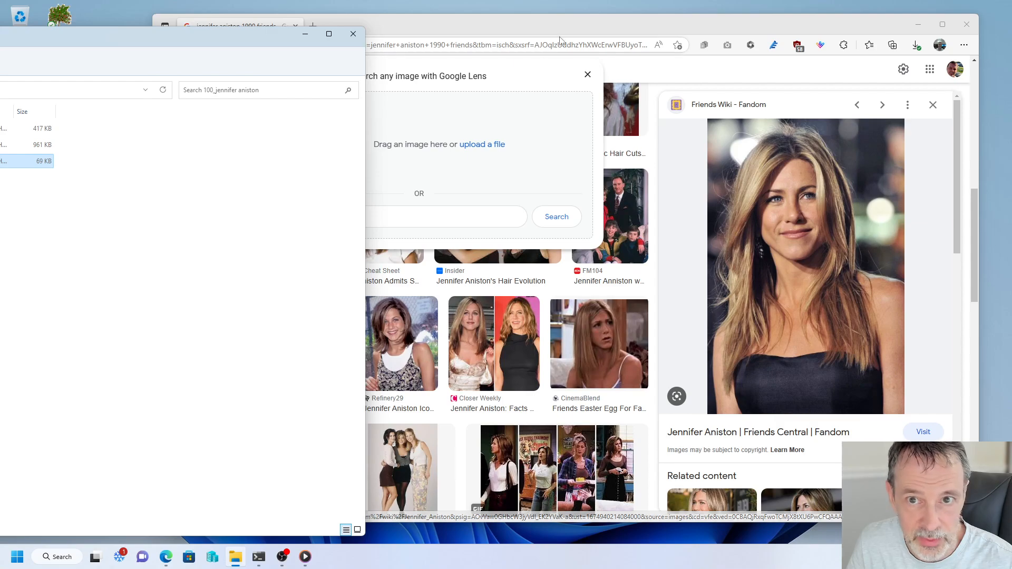
pyautogui.click(625, 299)
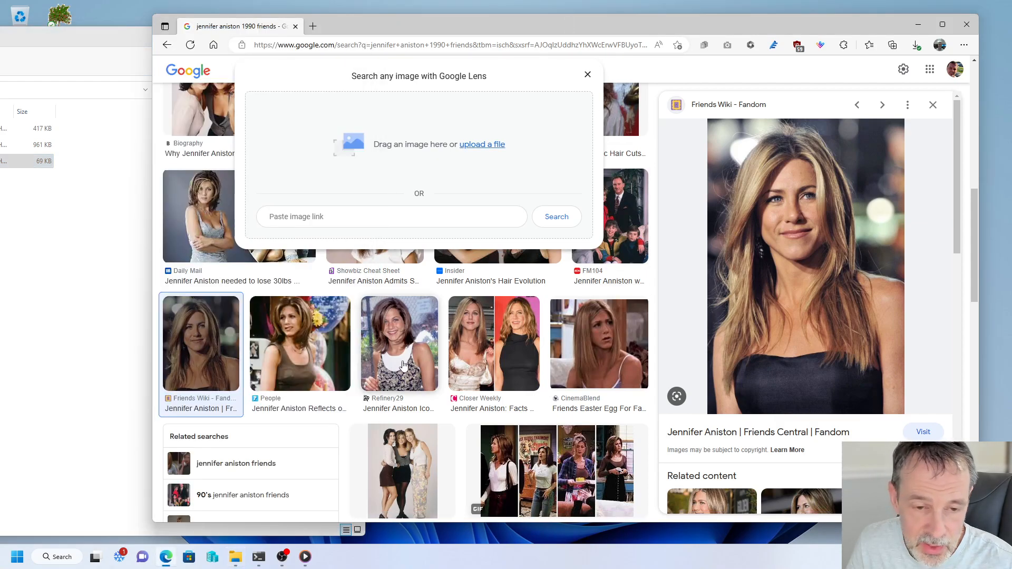
pyautogui.click(588, 76)
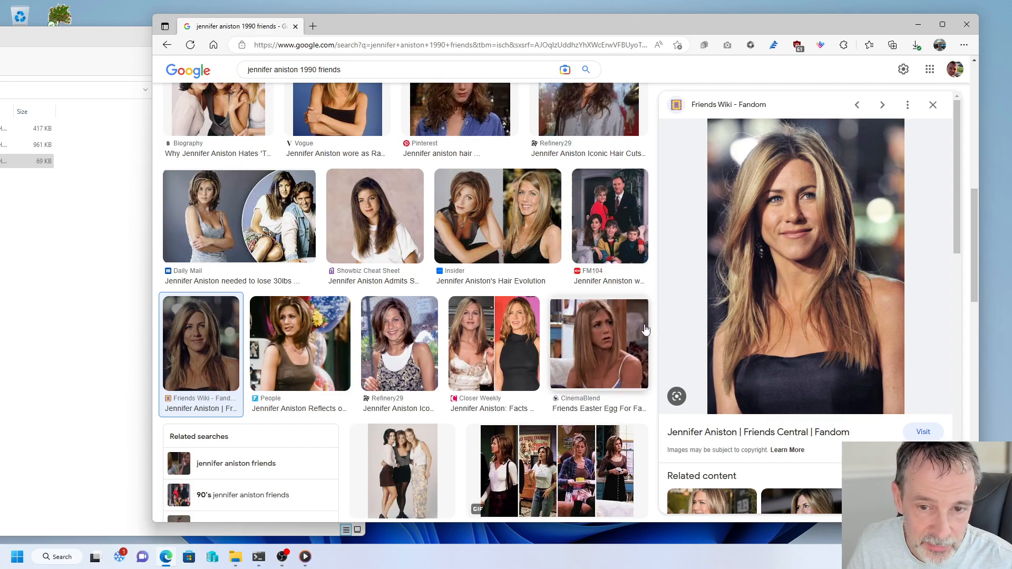
# - Save the Refinery29 photo in the floral dress over a white top into the "100_jennifer aniston" folder and dismiss the Lens overlay
pyautogui.click(400, 340)
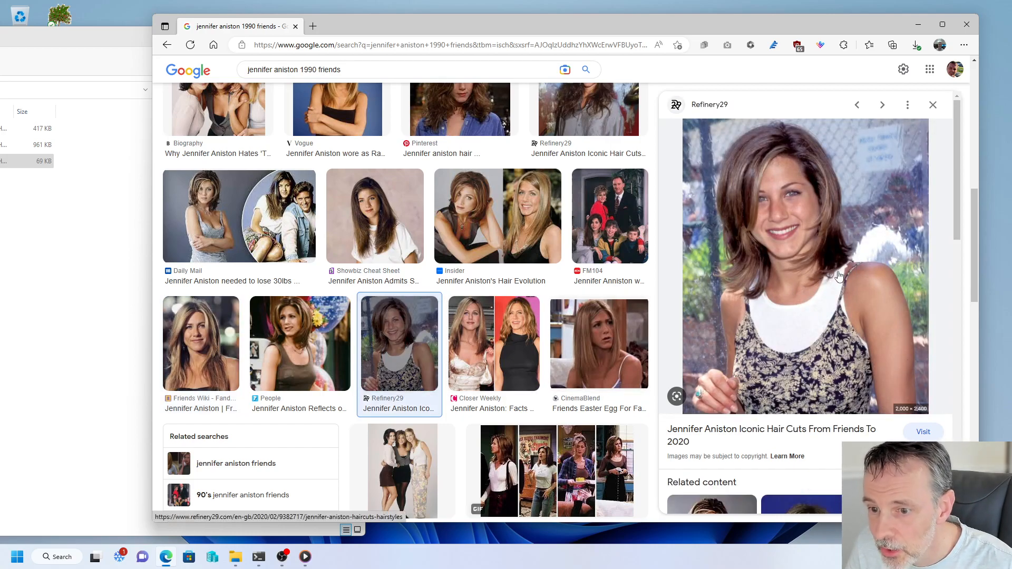
pyautogui.moveTo(835, 284); pyautogui.dragTo(32, 264)
pyautogui.click(527, 28)
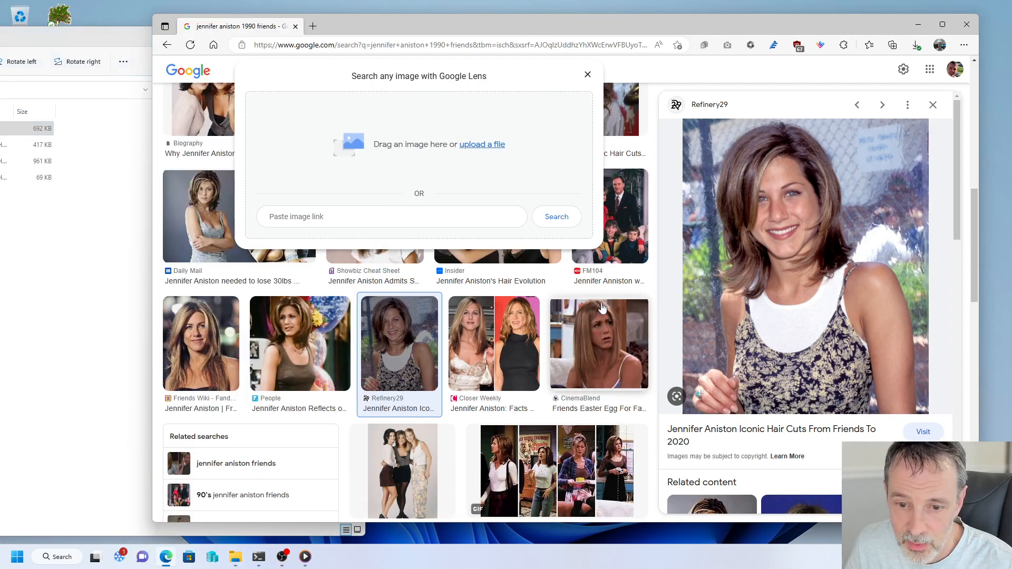
pyautogui.scroll(-3, 603, 307)
pyautogui.click(587, 76)
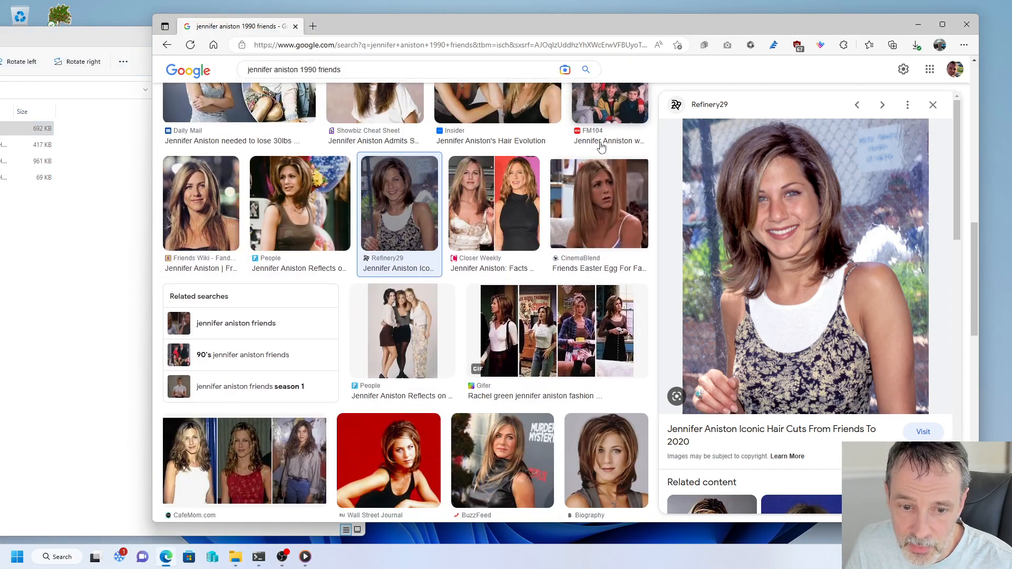
# - Find the BuzzFeed photo in front of the Murder Mystery backdrop, save it into the "100_jennifer aniston" folder and dismiss the Lens overlay
pyautogui.scroll(-4, 606, 179)
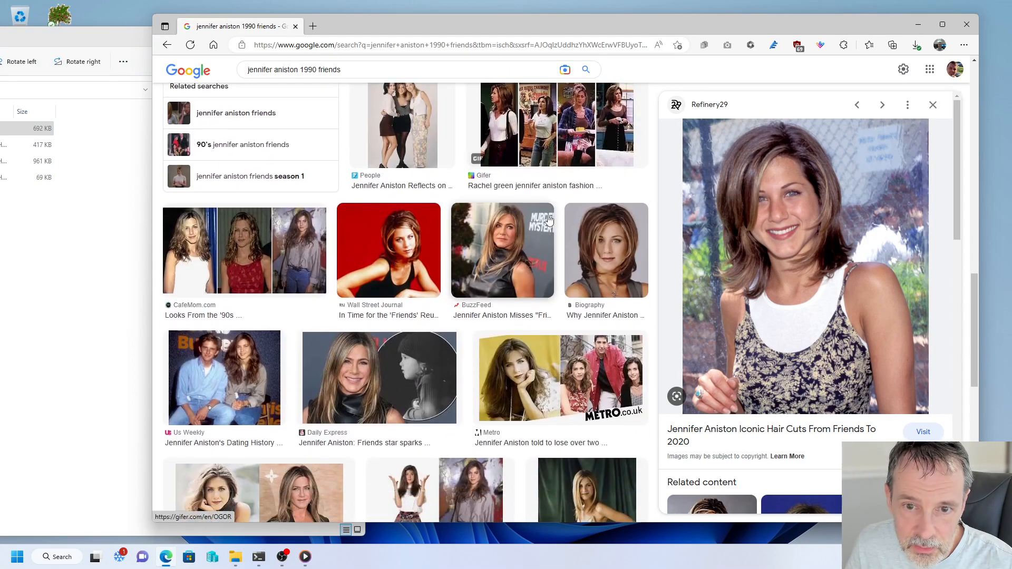
pyautogui.click(513, 223)
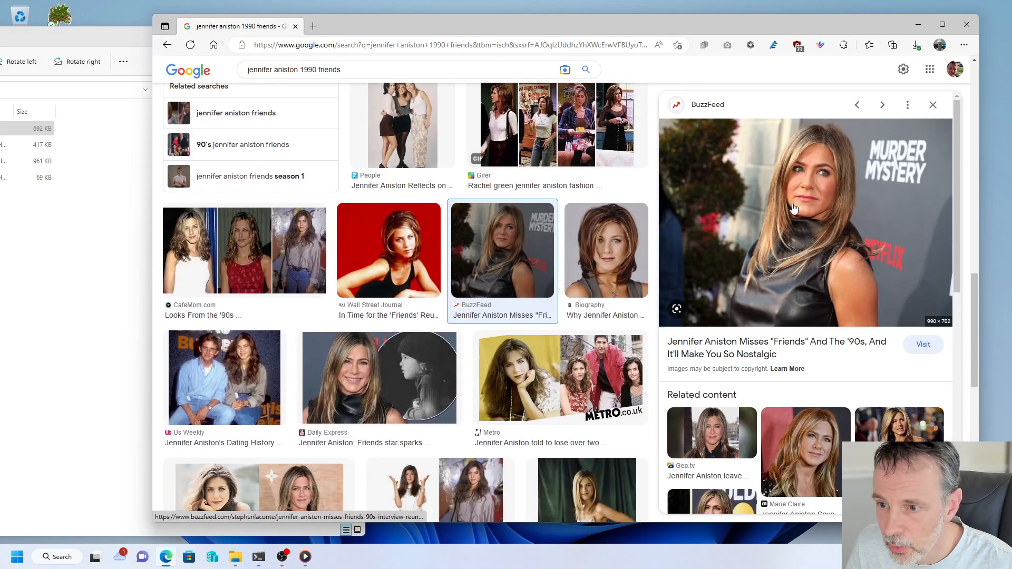
pyautogui.moveTo(792, 235); pyautogui.dragTo(9, 236)
pyautogui.click(663, 29)
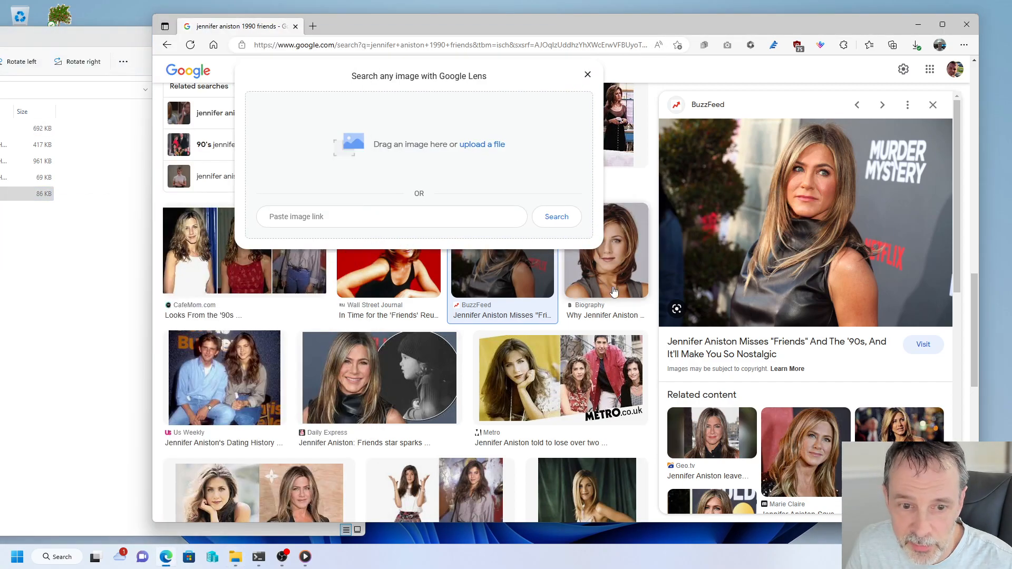
pyautogui.click(160, 326)
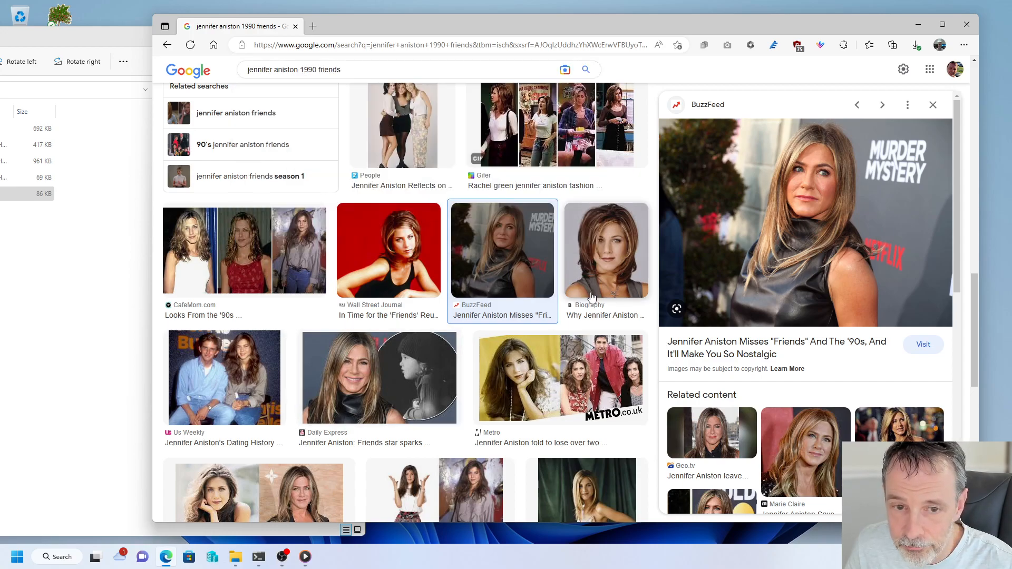
# - Save the Harper's Bazaar photo with the dark green curtain into the "100_jennifer aniston" folder and dismiss the Lens overlay
pyautogui.scroll(-3, 596, 321)
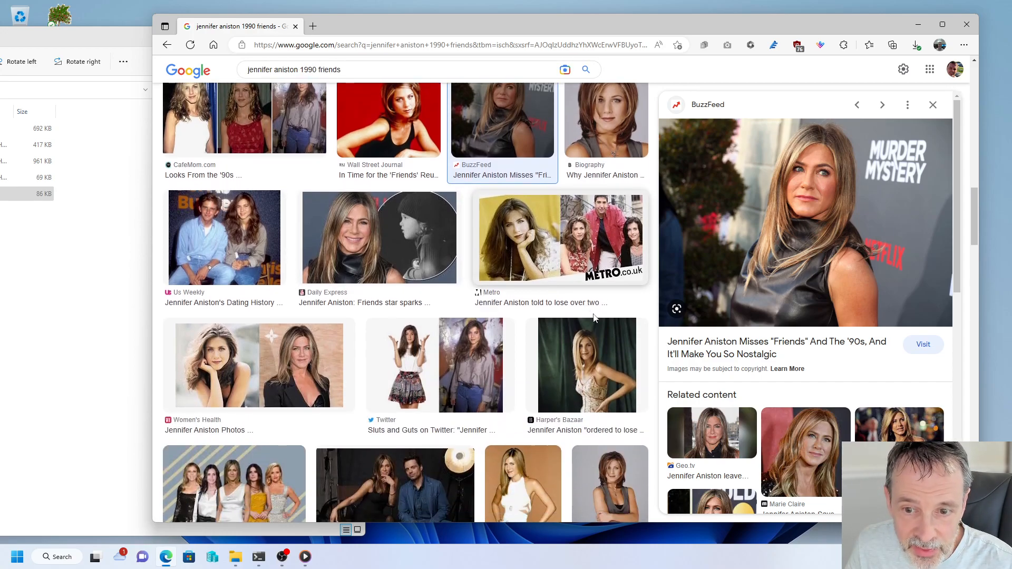
pyautogui.click(599, 375)
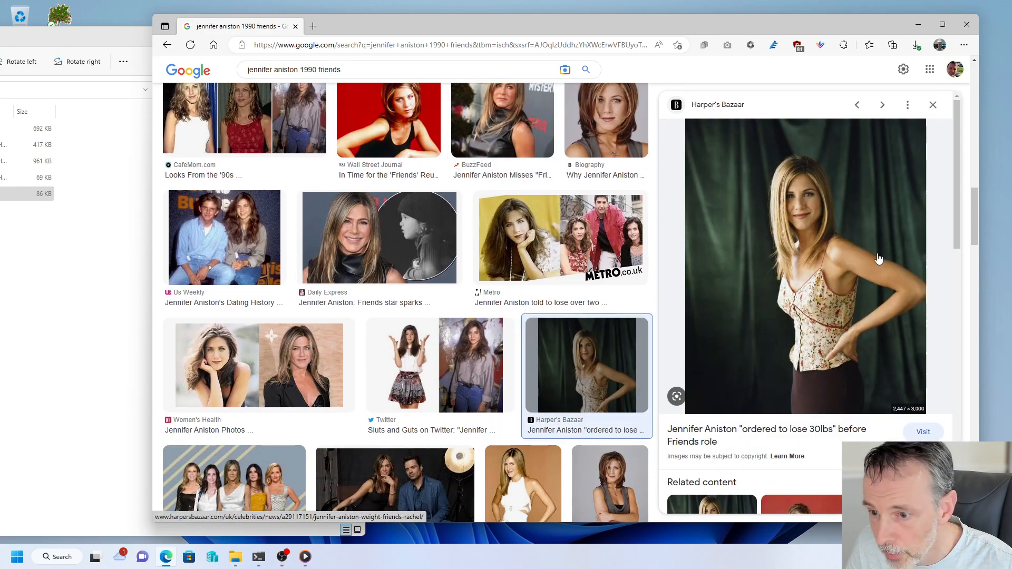
pyautogui.moveTo(822, 273); pyautogui.dragTo(90, 311)
pyautogui.click(545, 26)
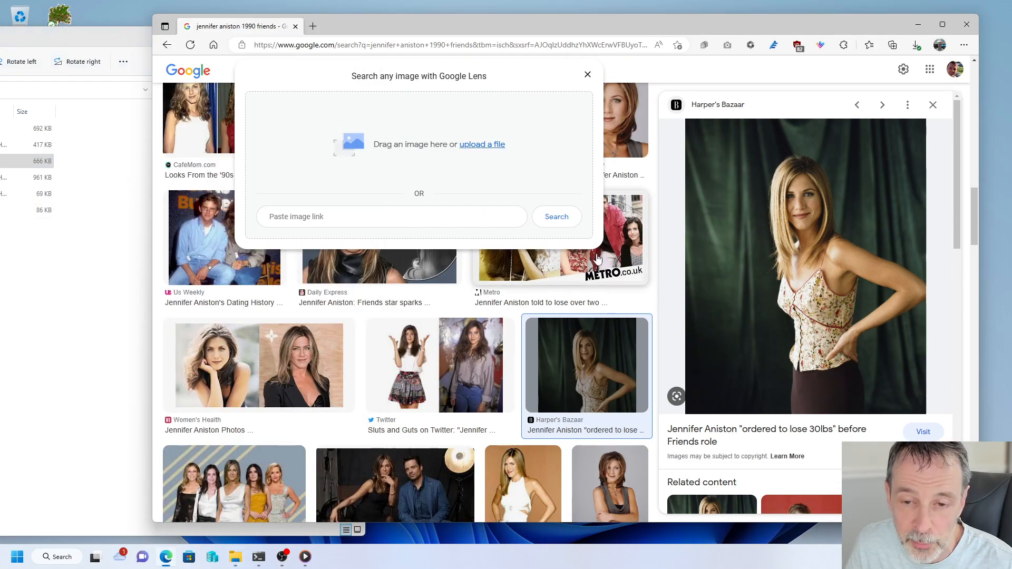
pyautogui.click(587, 76)
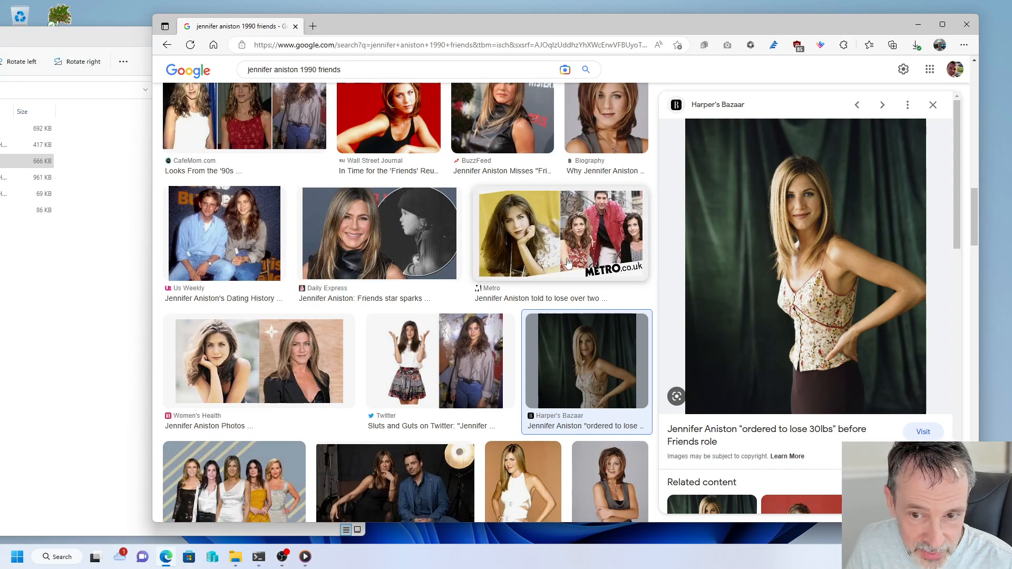
# - Preview the Wikipedia and Glamour photos, save the Glamour photo in the grey vest into the "100_jennifer aniston" folder and dismiss the Lens overlay
pyautogui.scroll(-3, 568, 263)
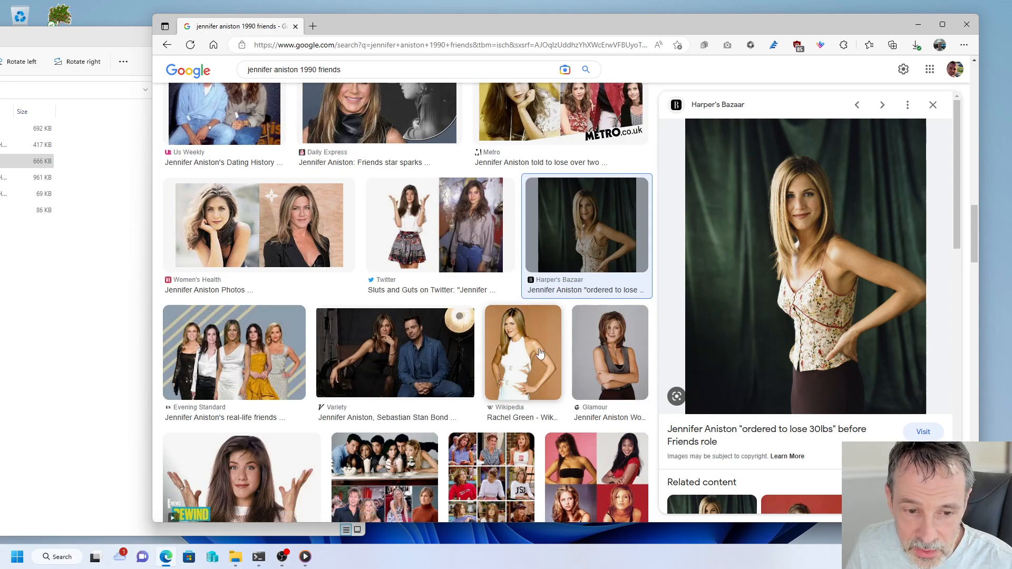
pyautogui.click(523, 356)
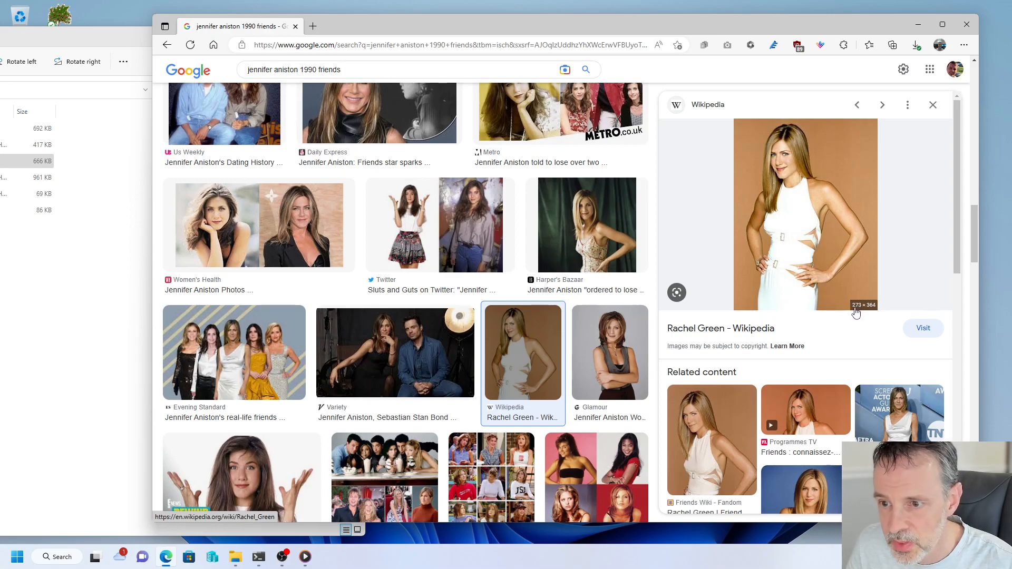
pyautogui.click(615, 350)
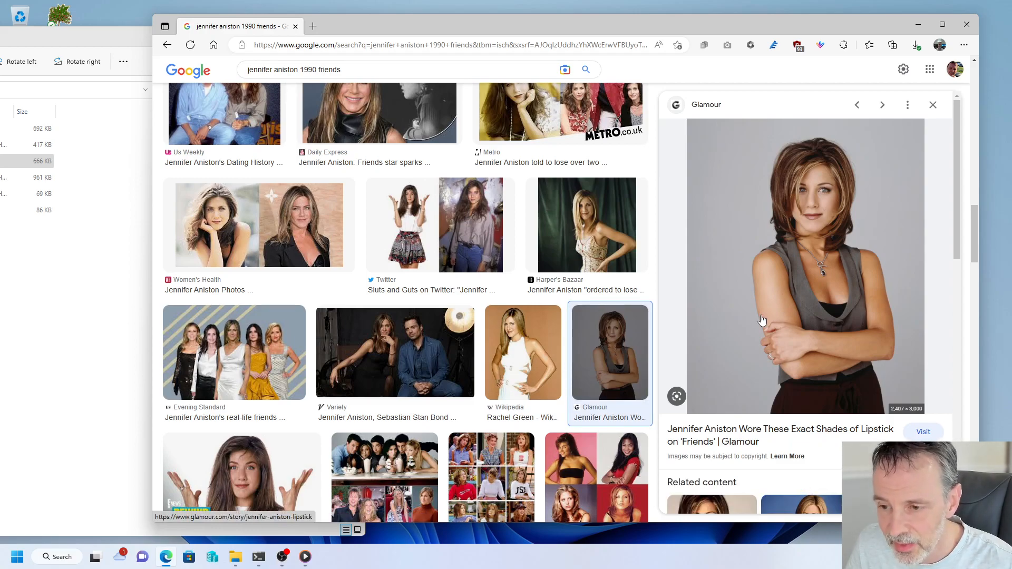
pyautogui.scroll(-10, 533, 310)
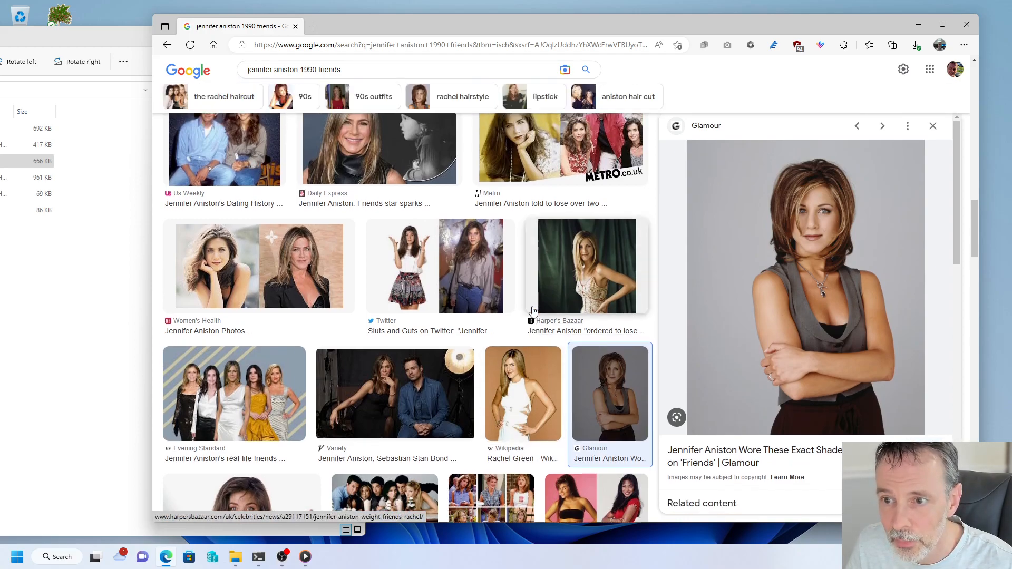
pyautogui.scroll(5, 533, 311)
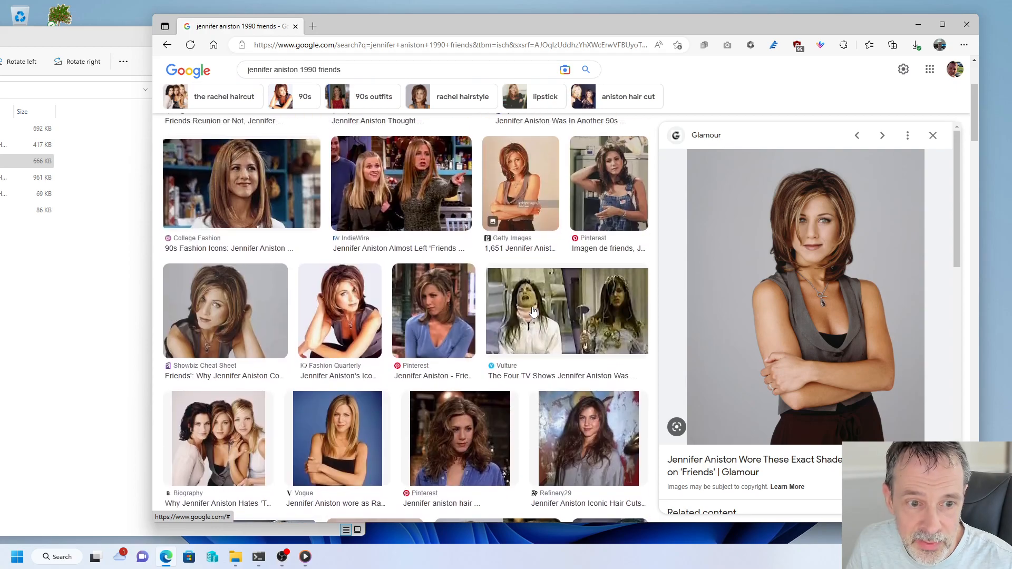
pyautogui.scroll(3, 246, 316)
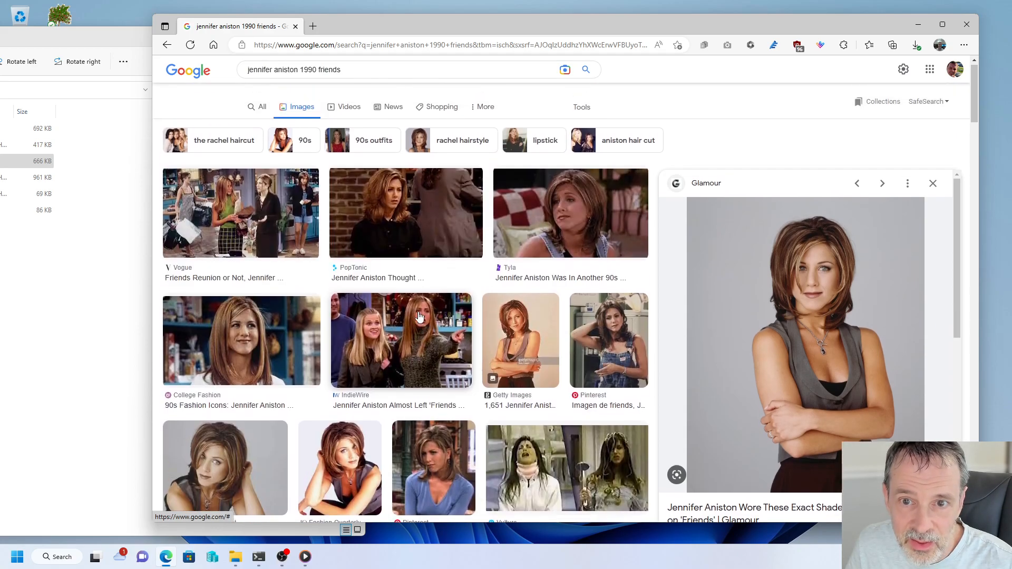
pyautogui.scroll(-6, 418, 316)
pyautogui.scroll(-10, 419, 316)
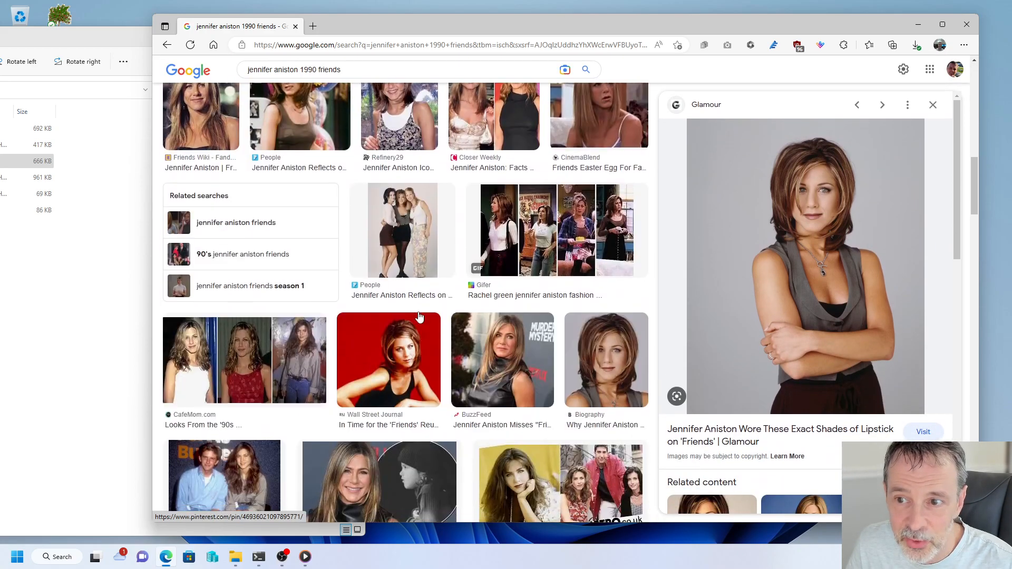
pyautogui.scroll(-4, 419, 316)
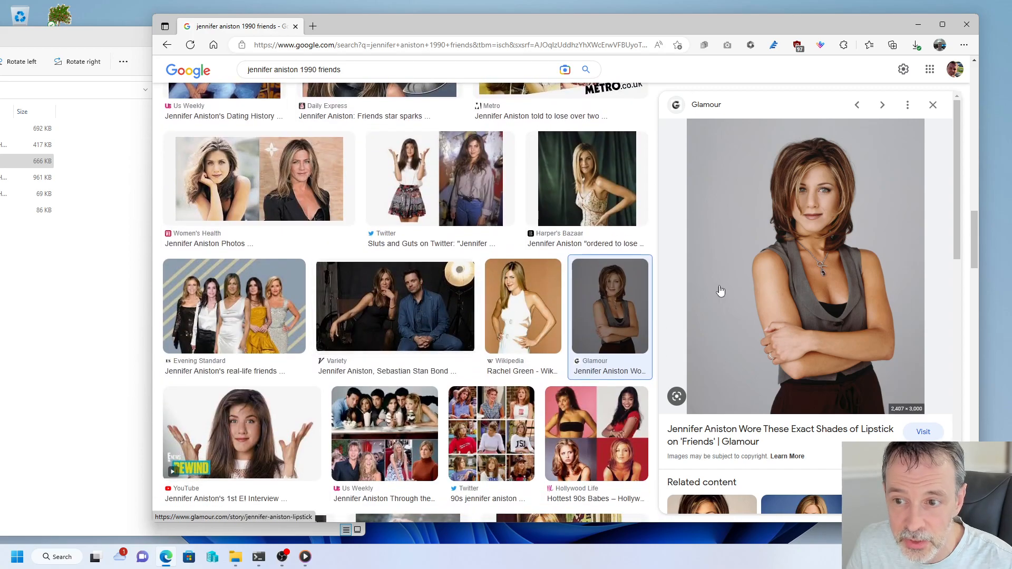
pyautogui.moveTo(812, 272); pyautogui.dragTo(101, 295)
pyautogui.click(761, 30)
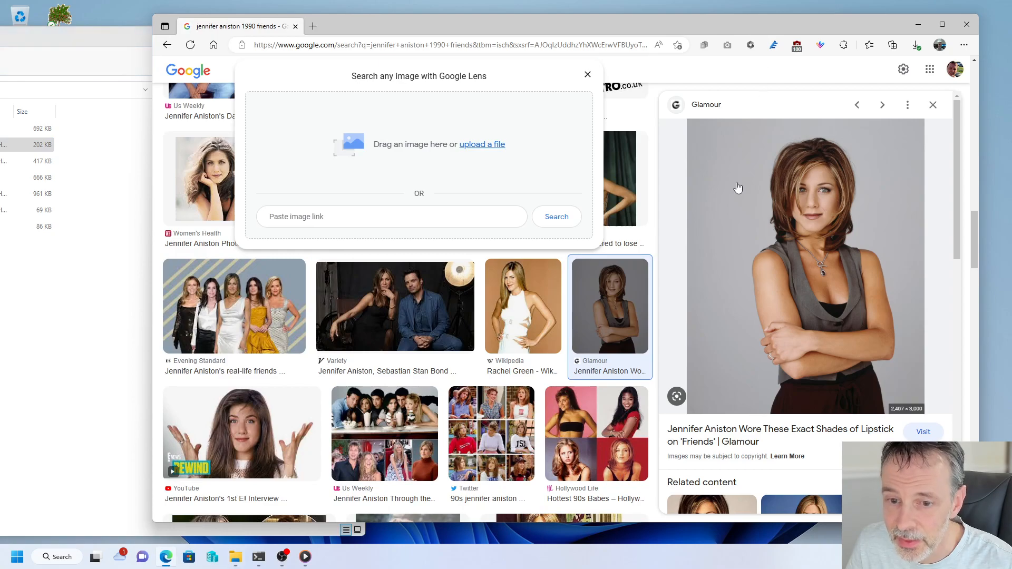
pyautogui.click(587, 75)
# - Save the Refinery29 photo with curly hair and a black tank top into the "100_jennifer aniston" folder and dismiss the Lens overlay
pyautogui.scroll(-4, 618, 197)
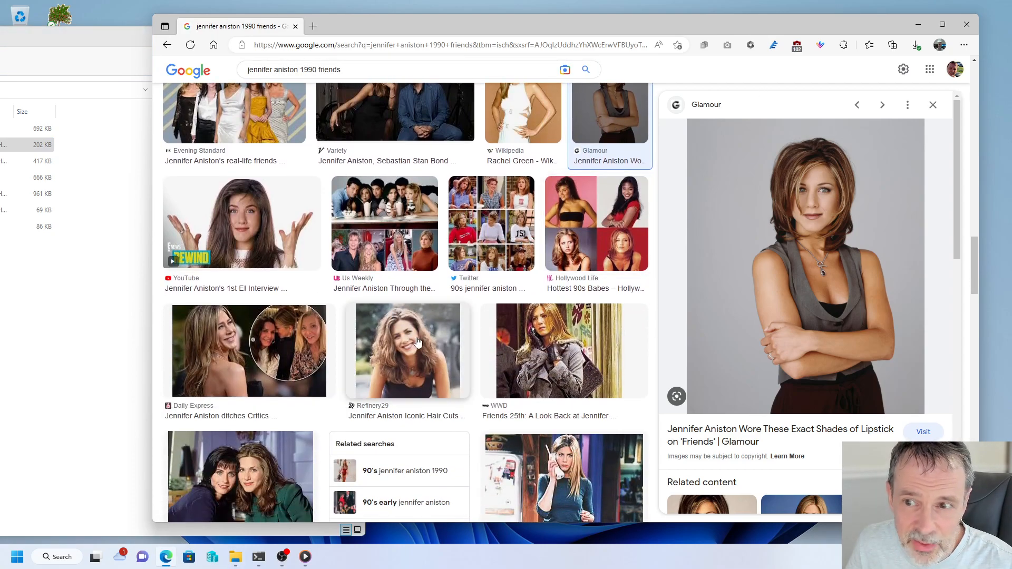
pyautogui.click(433, 366)
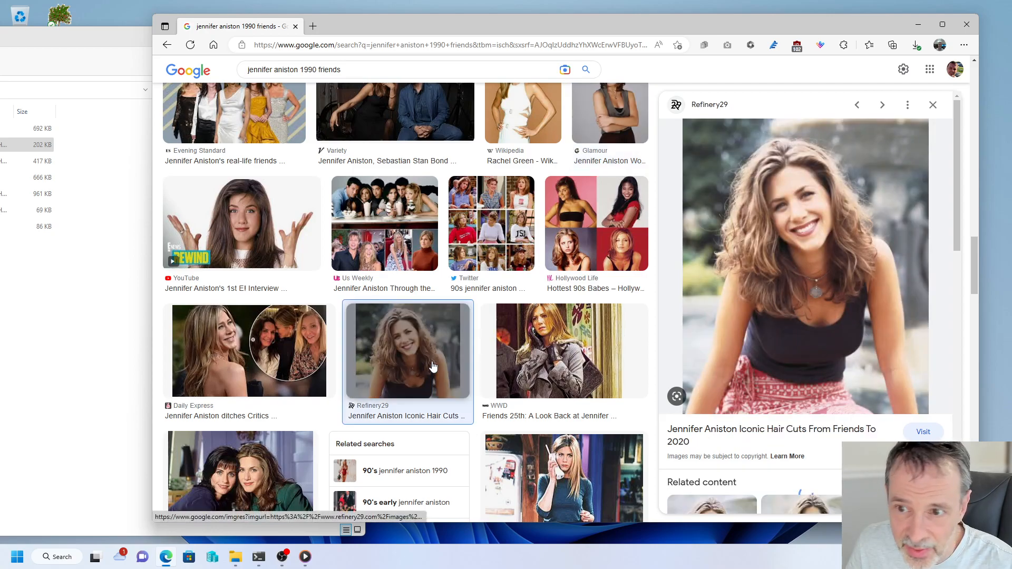
pyautogui.moveTo(862, 238); pyautogui.dragTo(103, 270)
pyautogui.click(725, 27)
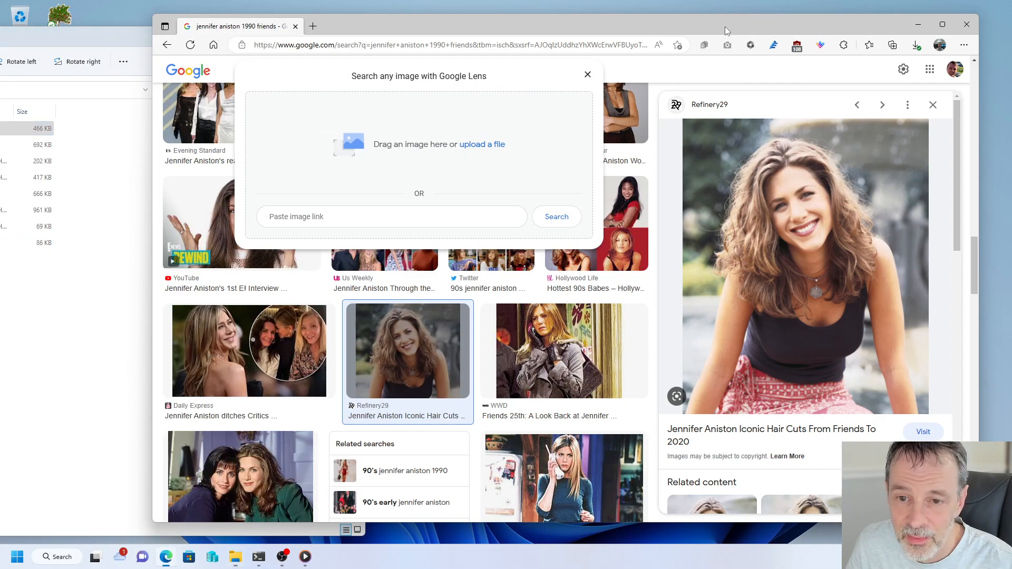
pyautogui.click(588, 74)
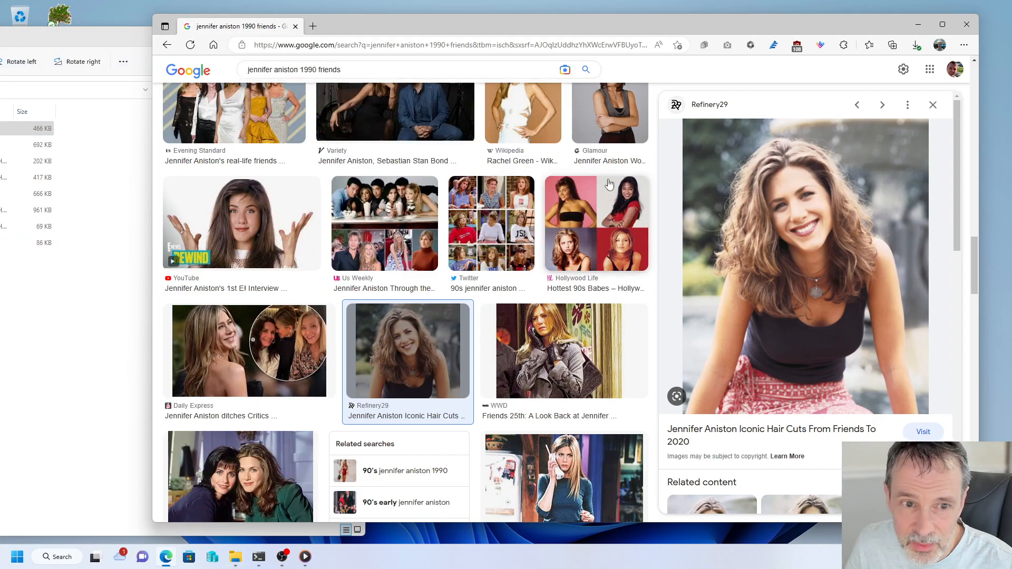
# - Preview the Getty Images and Redbook photos and save Redbook's related Best Life photo in the white strapless dress into the "100_jennifer aniston" folder
pyautogui.scroll(-2, 609, 183)
pyautogui.scroll(-4, 610, 182)
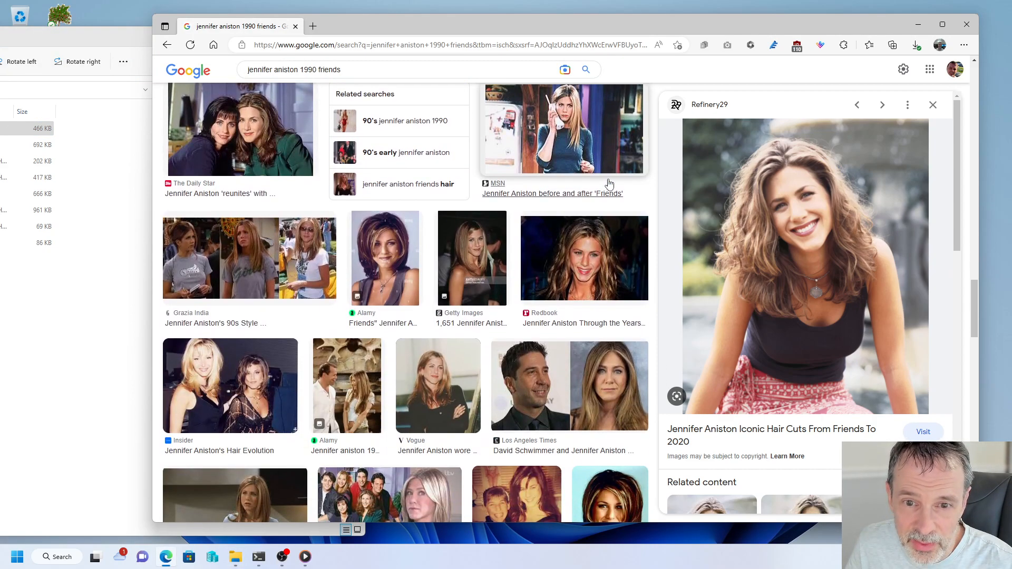
pyautogui.click(483, 249)
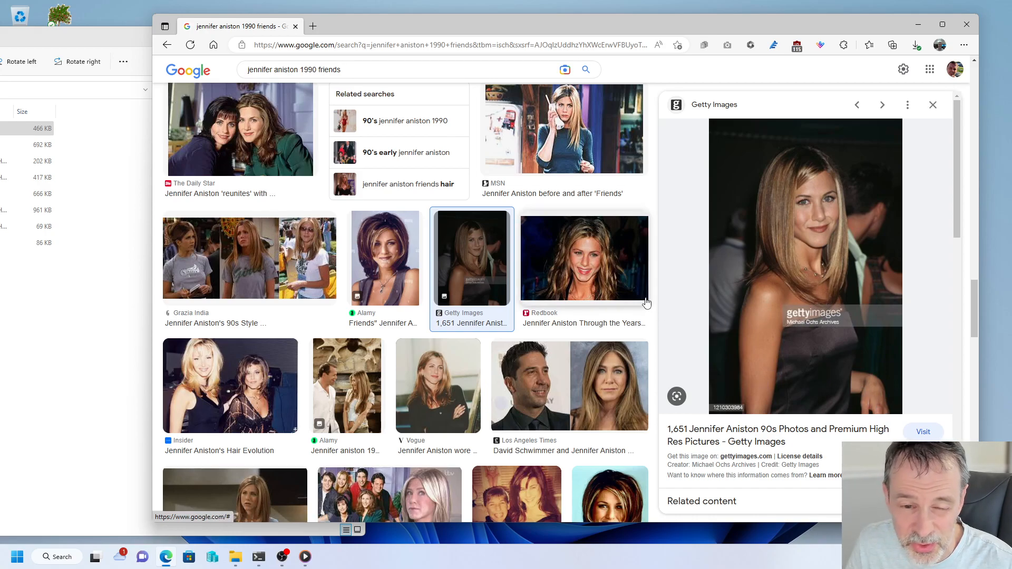
pyautogui.click(608, 261)
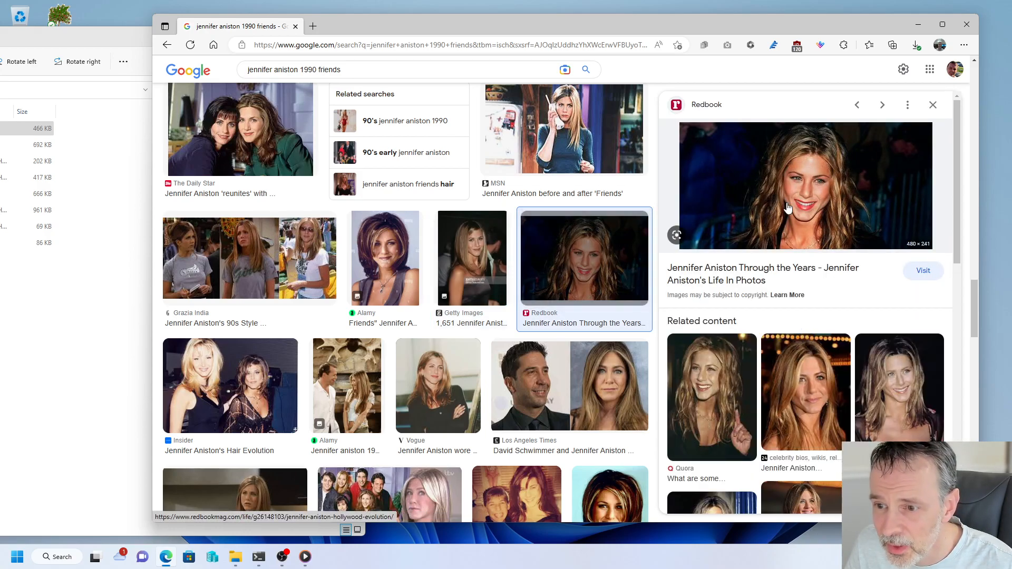
pyautogui.scroll(-4, 745, 373)
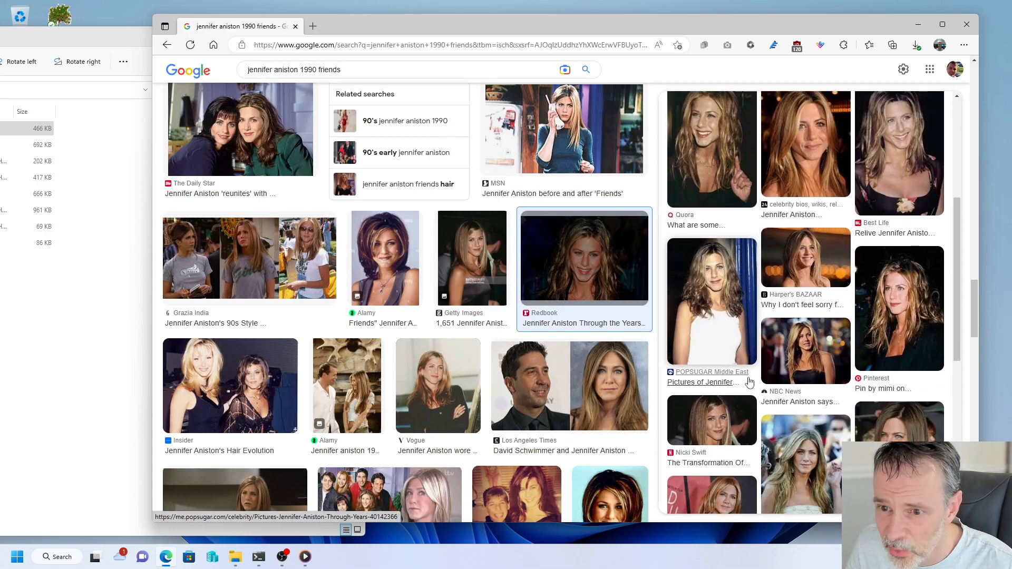
pyautogui.scroll(-1, 748, 380)
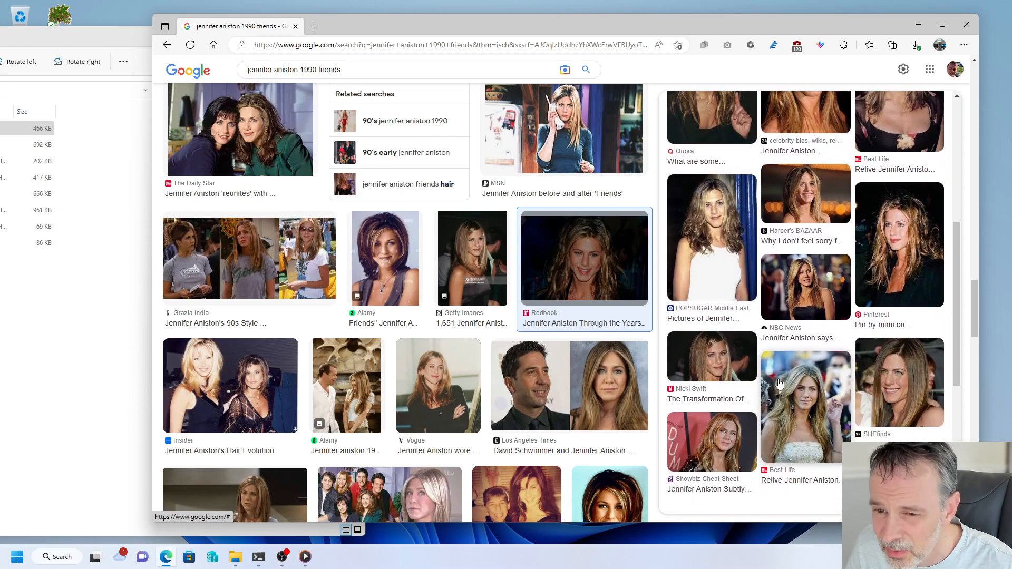
pyautogui.click(832, 416)
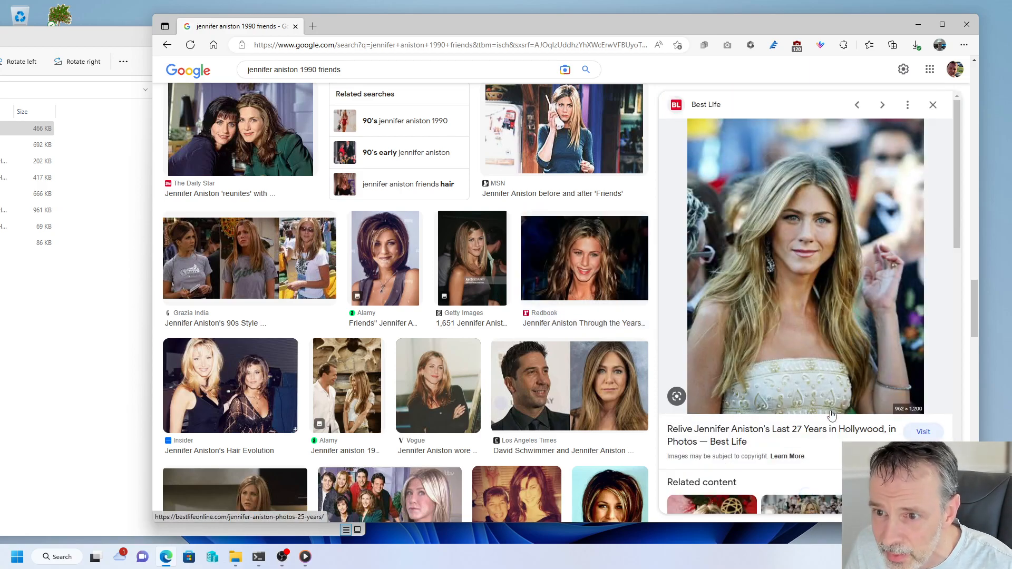
pyautogui.moveTo(863, 330); pyautogui.dragTo(3, 321)
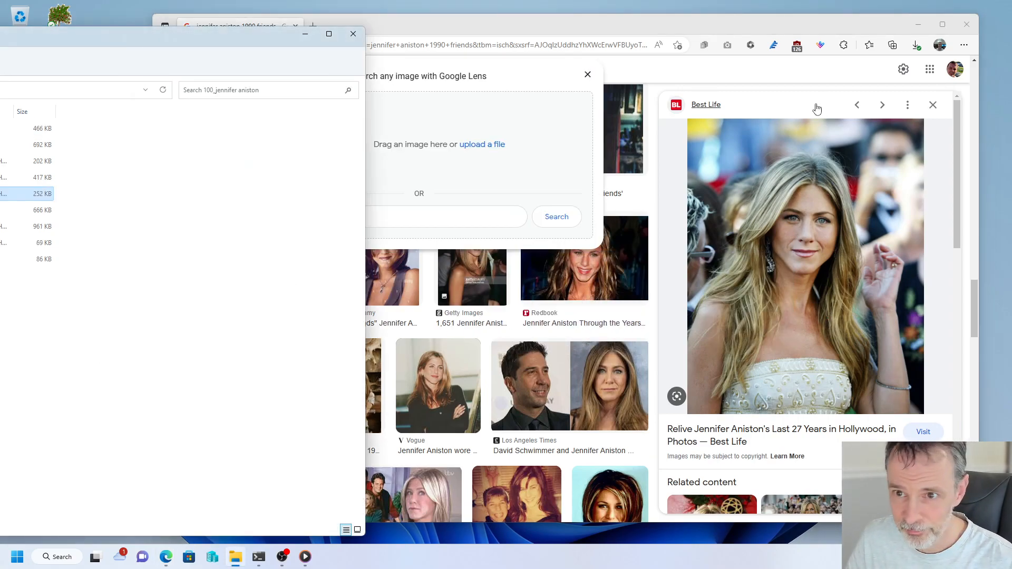
# - Look through the related content under the Best Life photo for more usable pictures and dismiss the Lens overlay
pyautogui.scroll(-6, 817, 295)
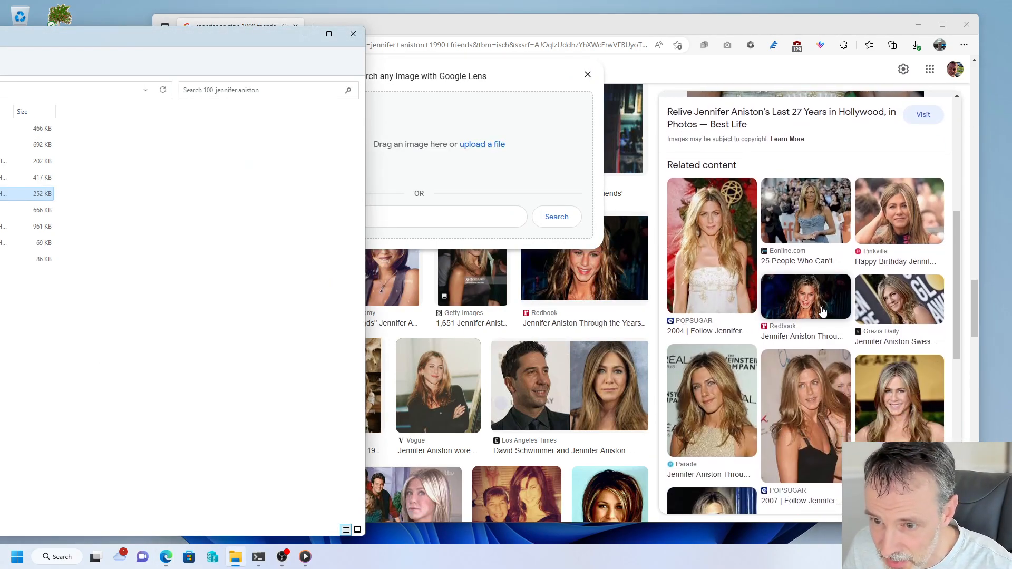
pyautogui.scroll(-5, 822, 311)
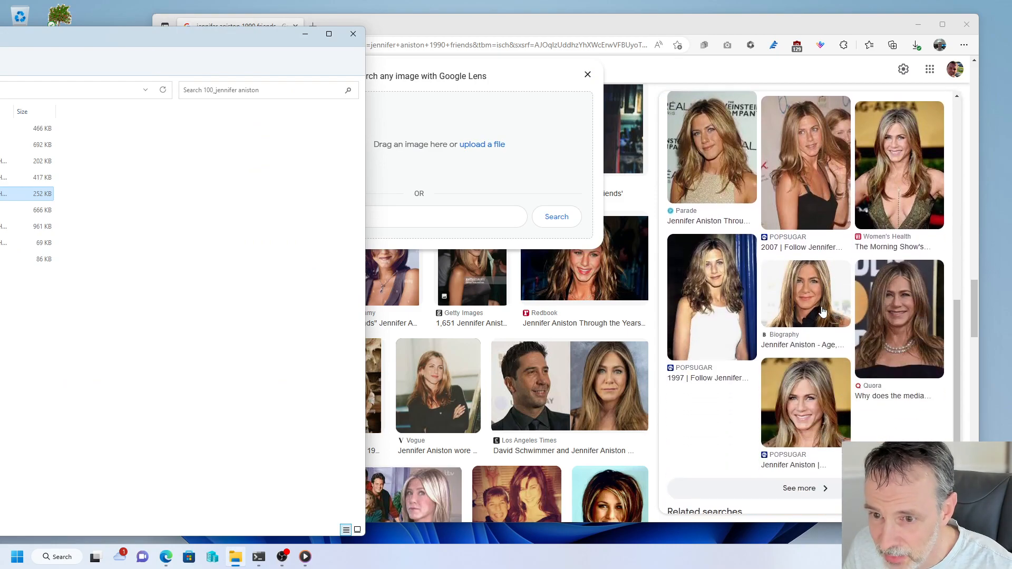
pyautogui.scroll(-3, 822, 311)
pyautogui.scroll(10, 822, 313)
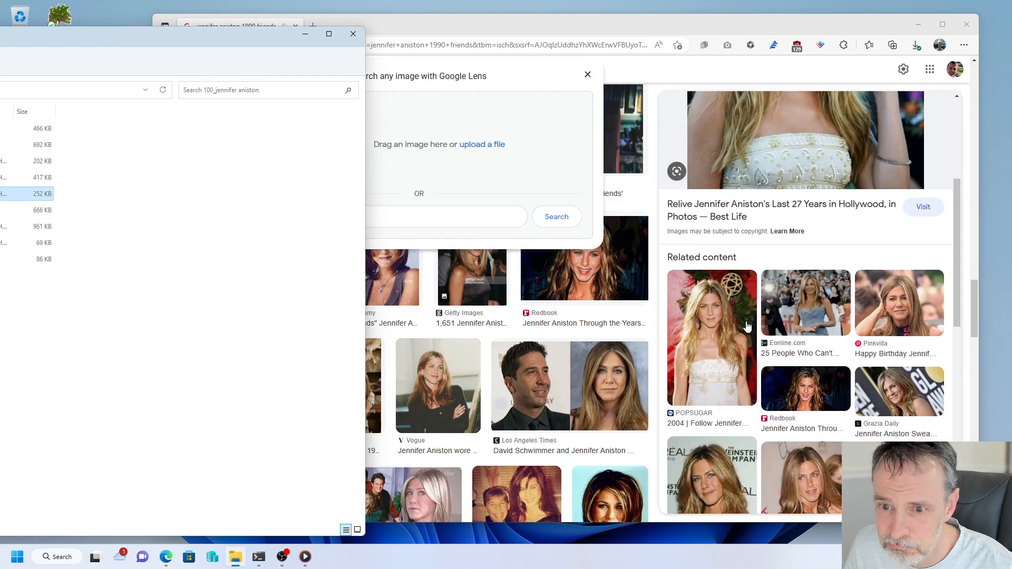
pyautogui.click(654, 313)
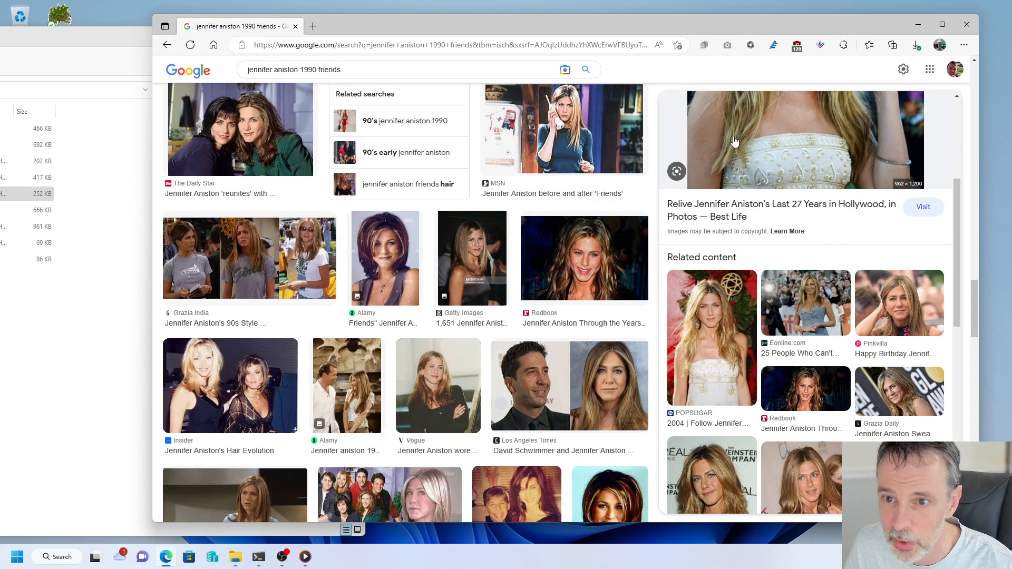
# - Find the We Heart It kitchen photo in the white T-shirt, save it into the "100_jennifer aniston" folder and dismiss the Lens overlay
pyautogui.scroll(-3, 631, 237)
pyautogui.scroll(-3, 630, 238)
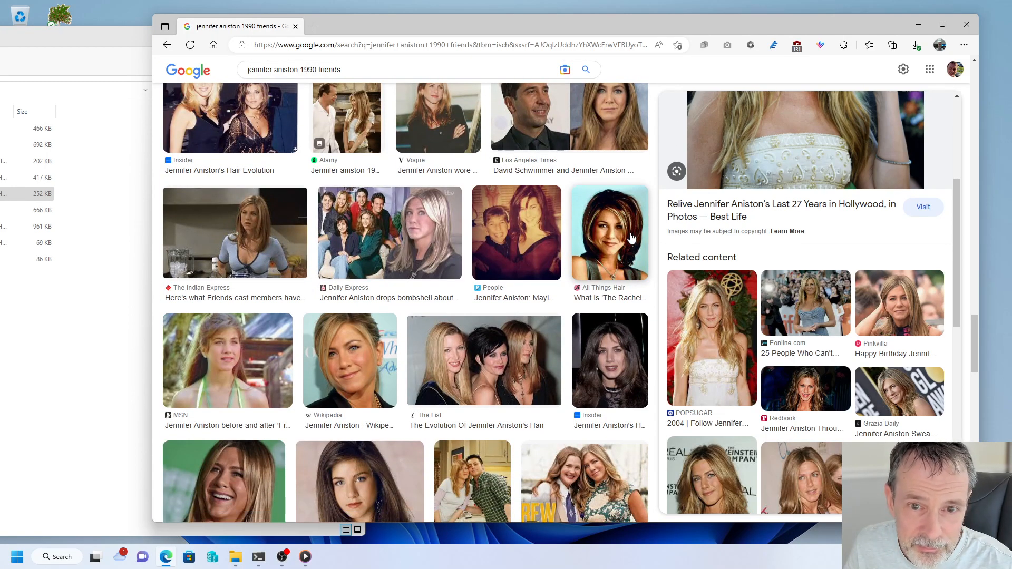
pyautogui.scroll(-3, 631, 237)
pyautogui.scroll(-1, 630, 237)
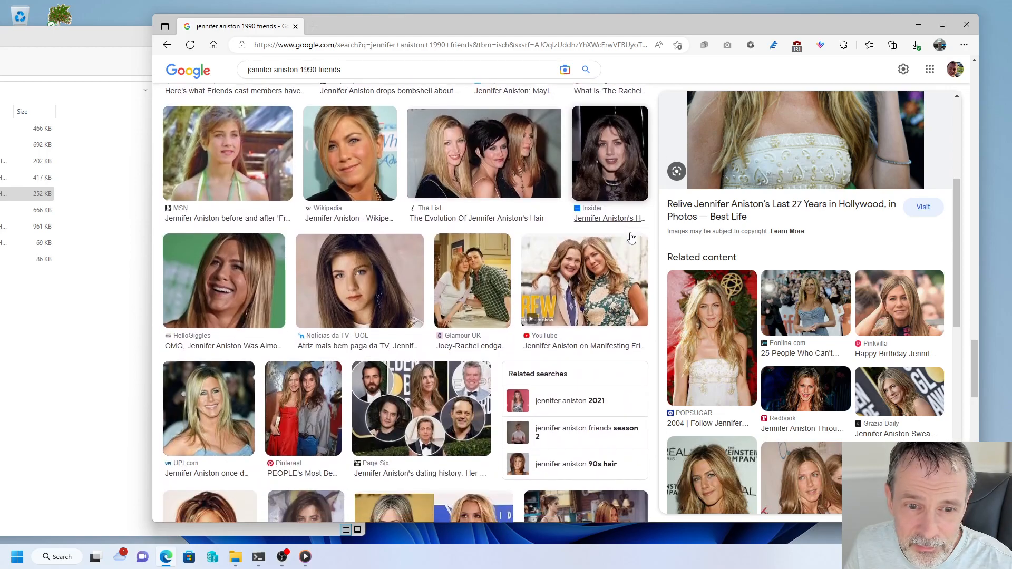
pyautogui.scroll(-1, 630, 238)
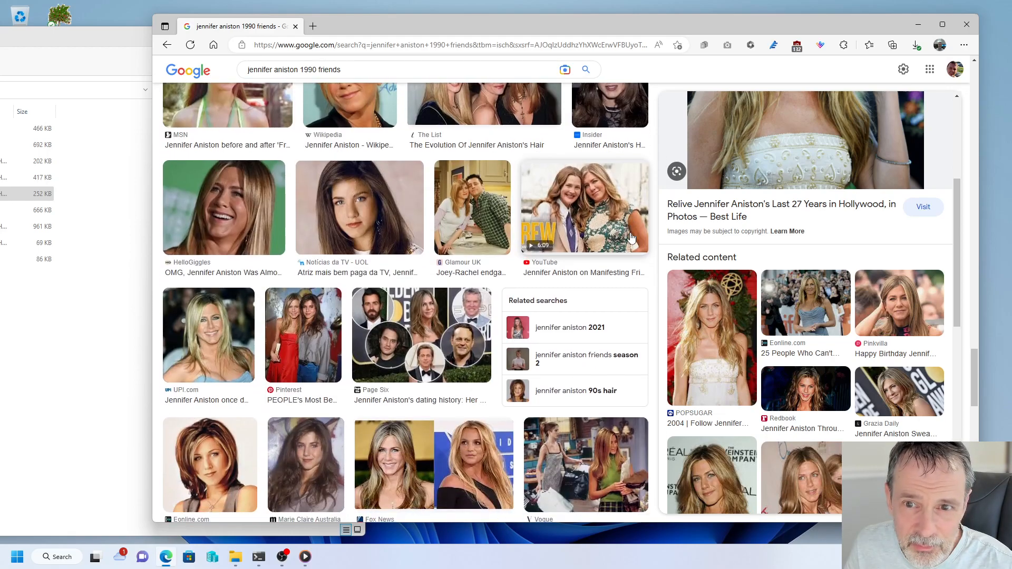
pyautogui.scroll(-1, 631, 238)
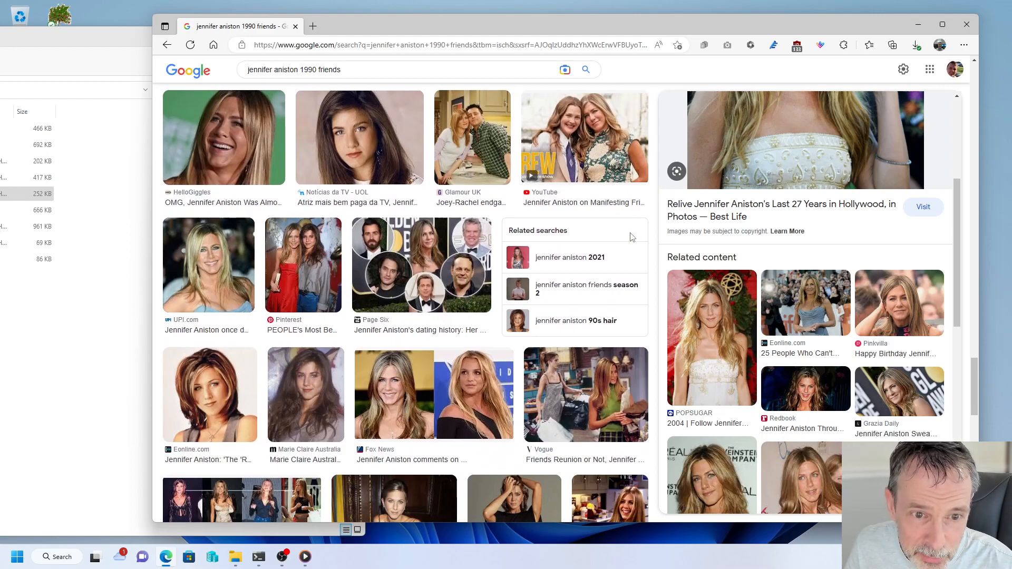
pyautogui.scroll(-3, 631, 237)
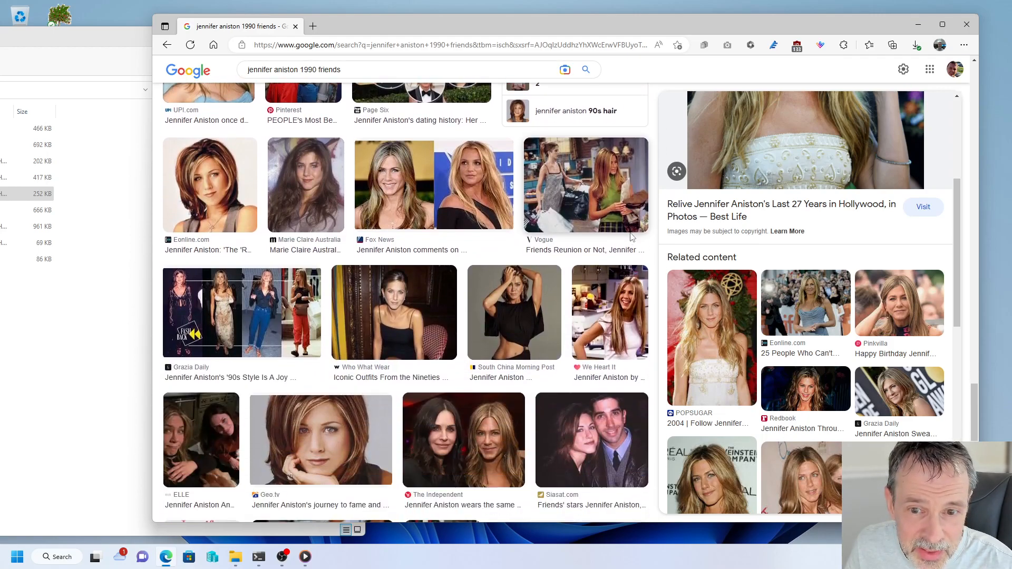
pyautogui.click(607, 314)
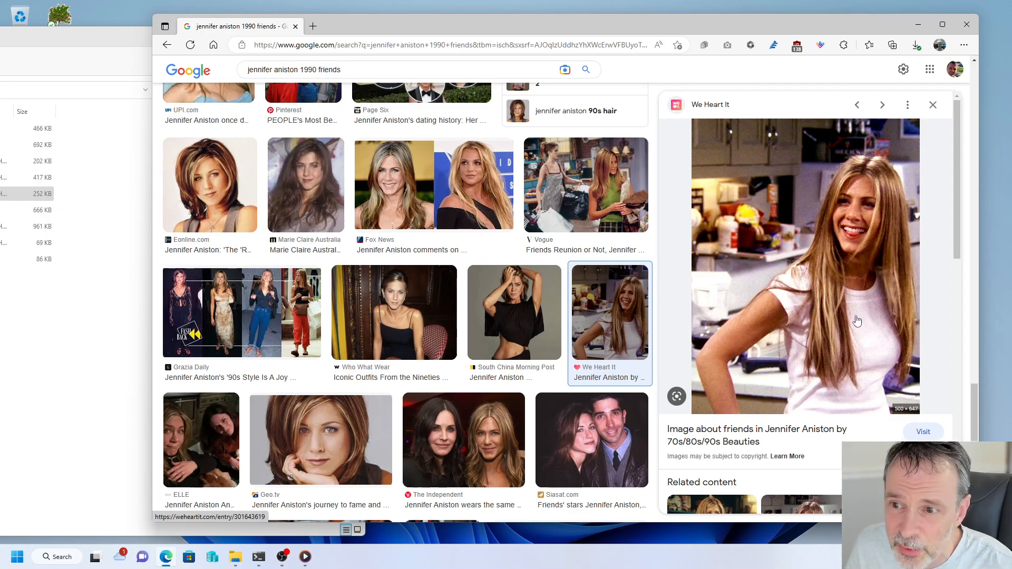
pyautogui.moveTo(864, 310); pyautogui.dragTo(3, 340)
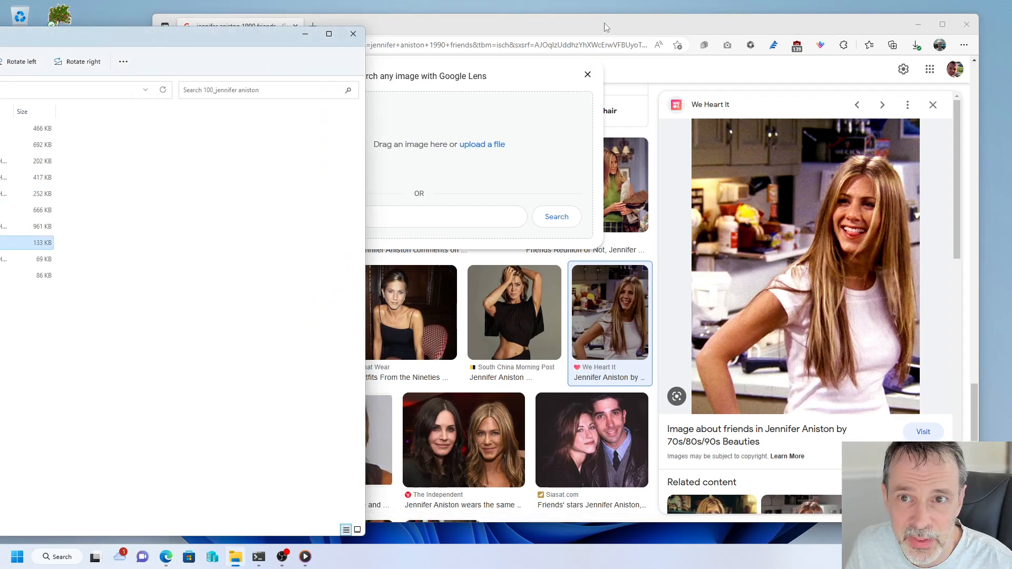
pyautogui.click(606, 26)
pyautogui.click(586, 77)
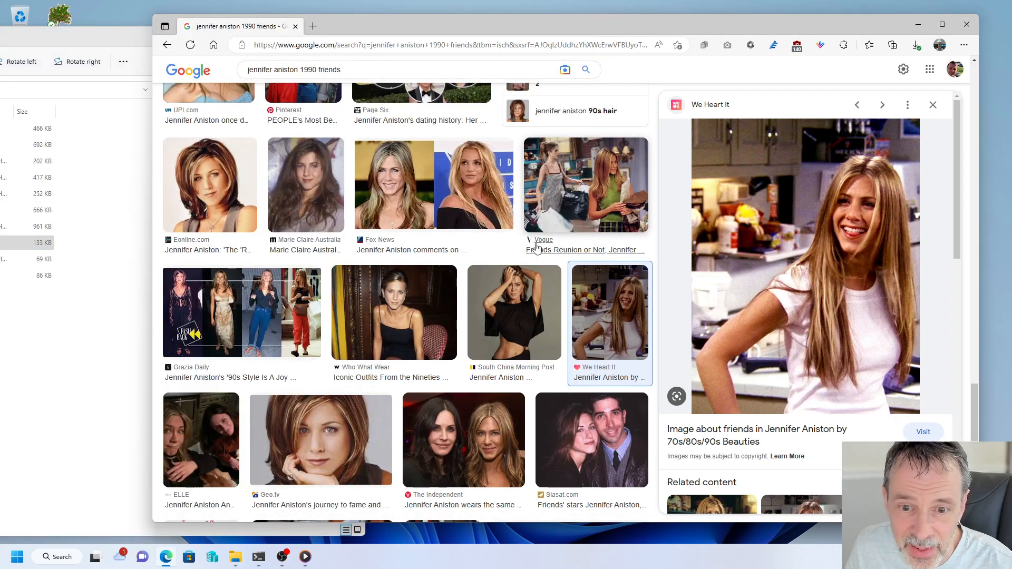
# - Find The Mirror photo in a black dress on red, save it into the "100_jennifer aniston" folder and dismiss the Lens overlay
pyautogui.scroll(-3, 536, 247)
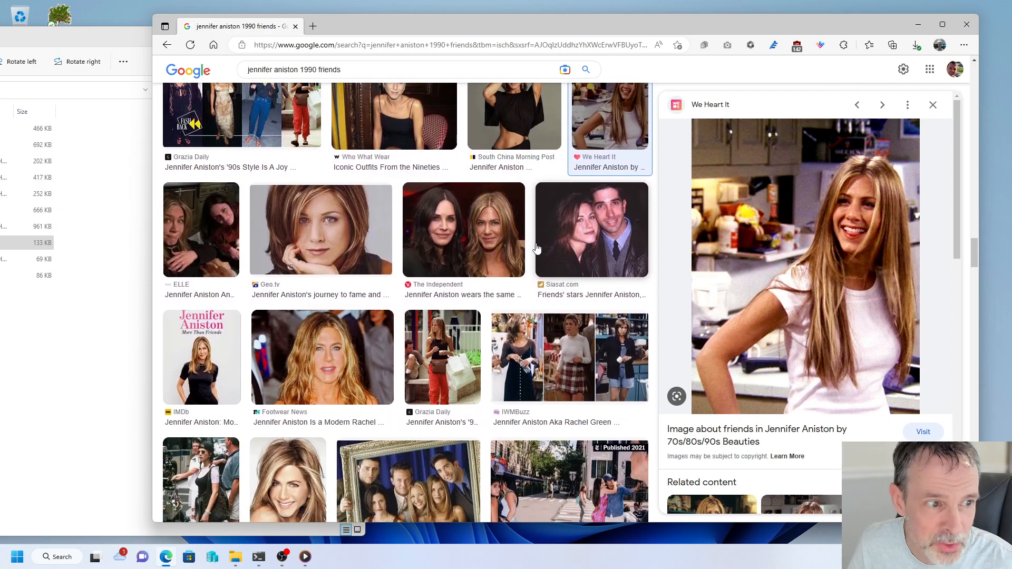
pyautogui.scroll(-8, 537, 248)
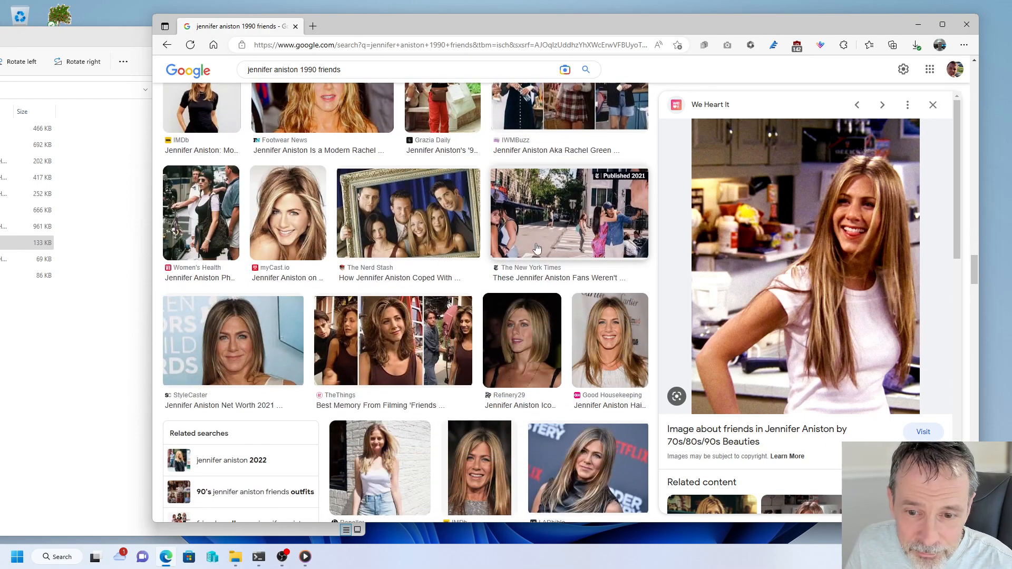
pyautogui.scroll(-2, 536, 247)
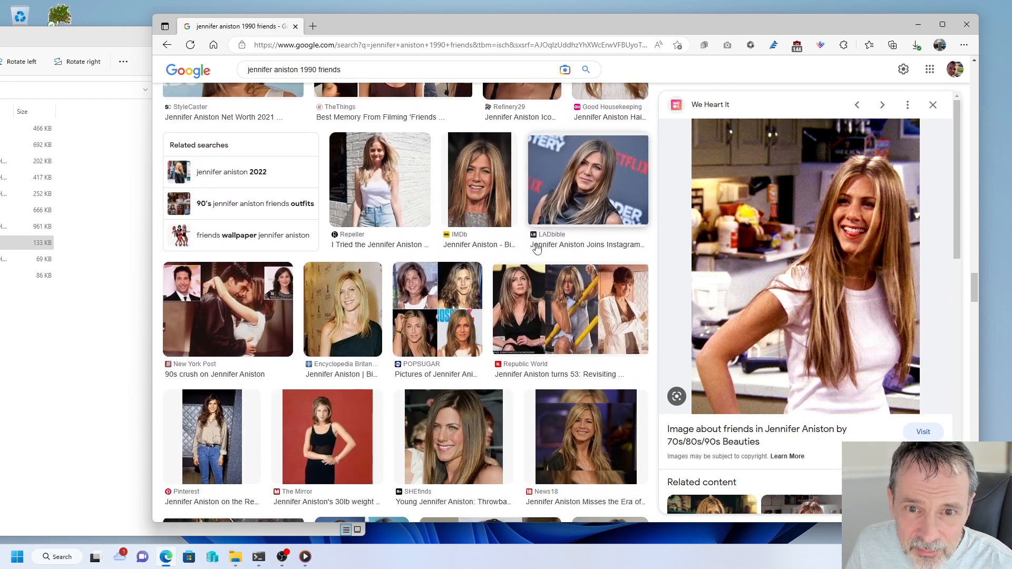
pyautogui.scroll(-3, 536, 248)
pyautogui.scroll(-1, 536, 247)
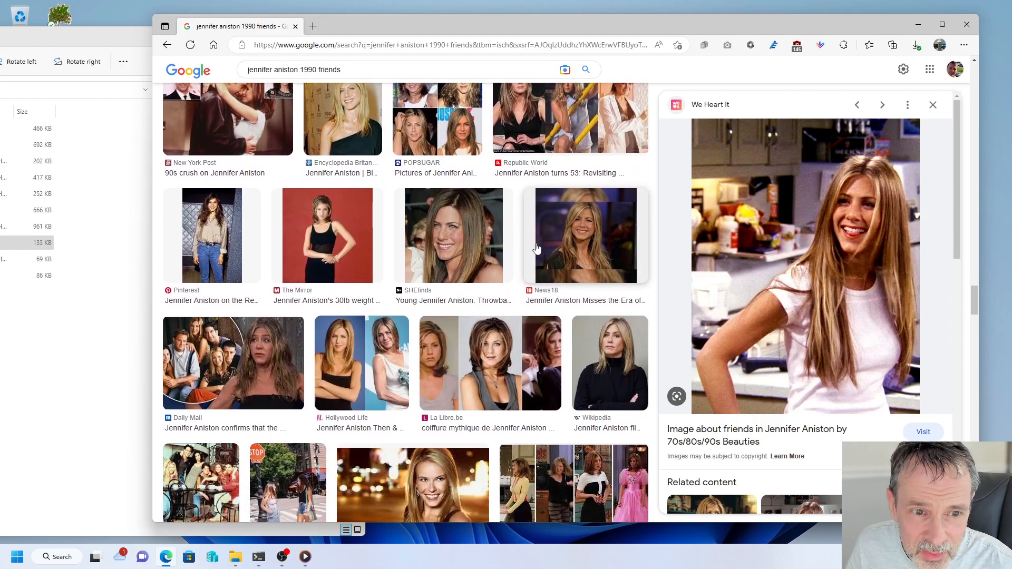
pyautogui.click(327, 232)
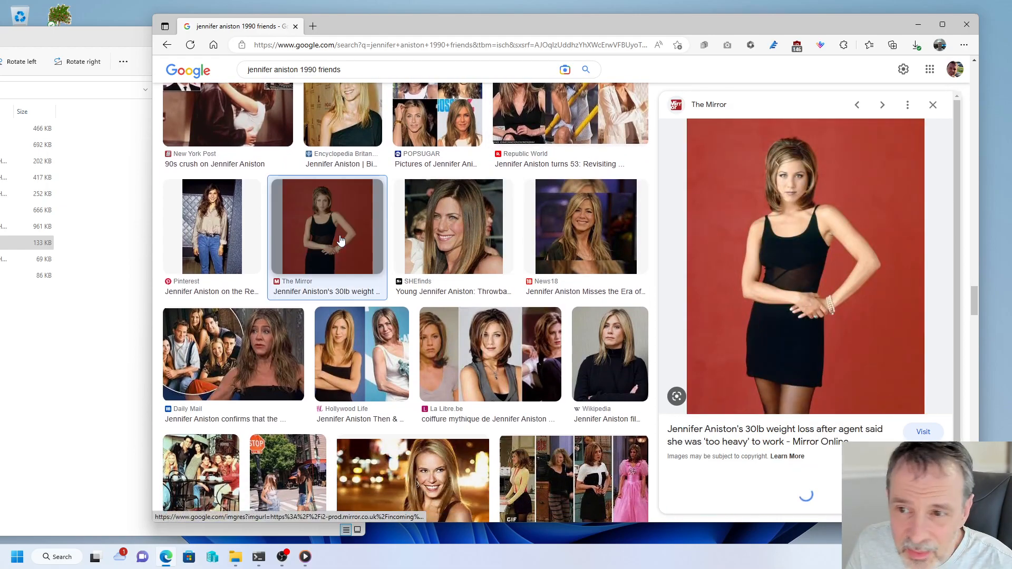
pyautogui.moveTo(802, 332); pyautogui.dragTo(113, 339)
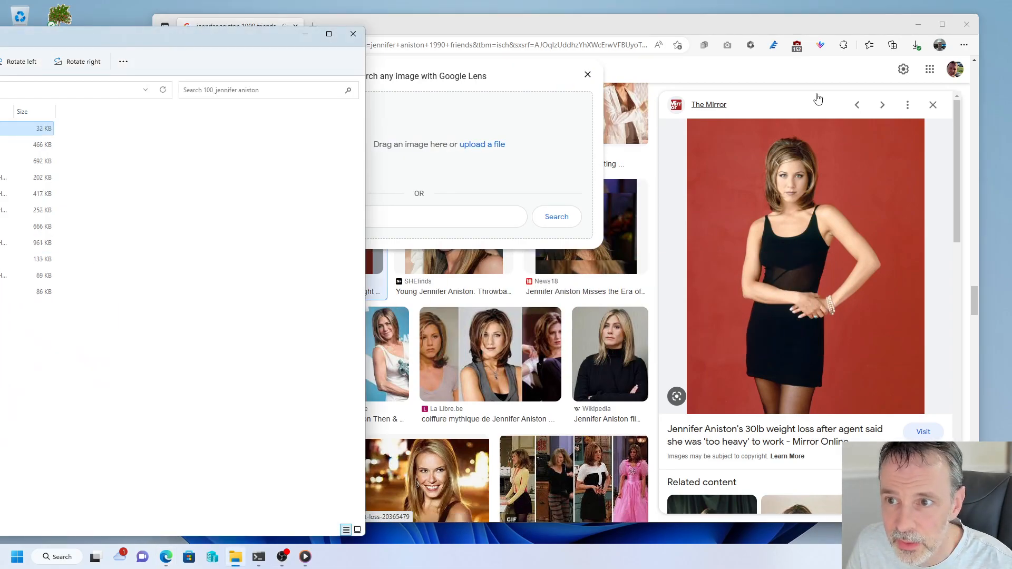
pyautogui.click(818, 98)
# - Find the Twitter photo with roses beside a brick wall, save it into the "100_jennifer aniston" folder and return to the browser
pyautogui.scroll(-1, 433, 363)
pyautogui.scroll(-2, 434, 364)
pyautogui.scroll(-3, 434, 364)
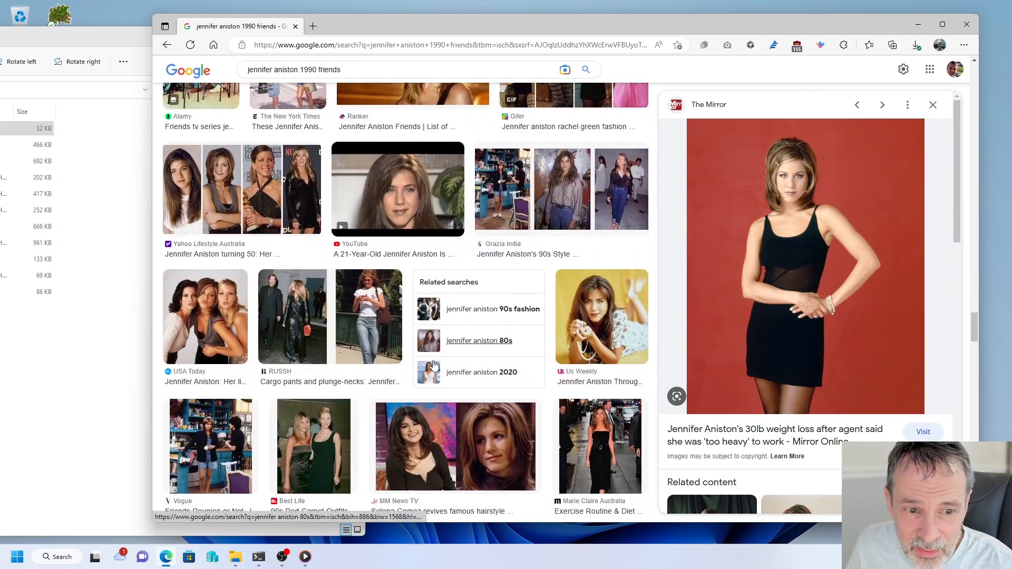
pyautogui.scroll(-2, 434, 363)
pyautogui.scroll(-1, 434, 364)
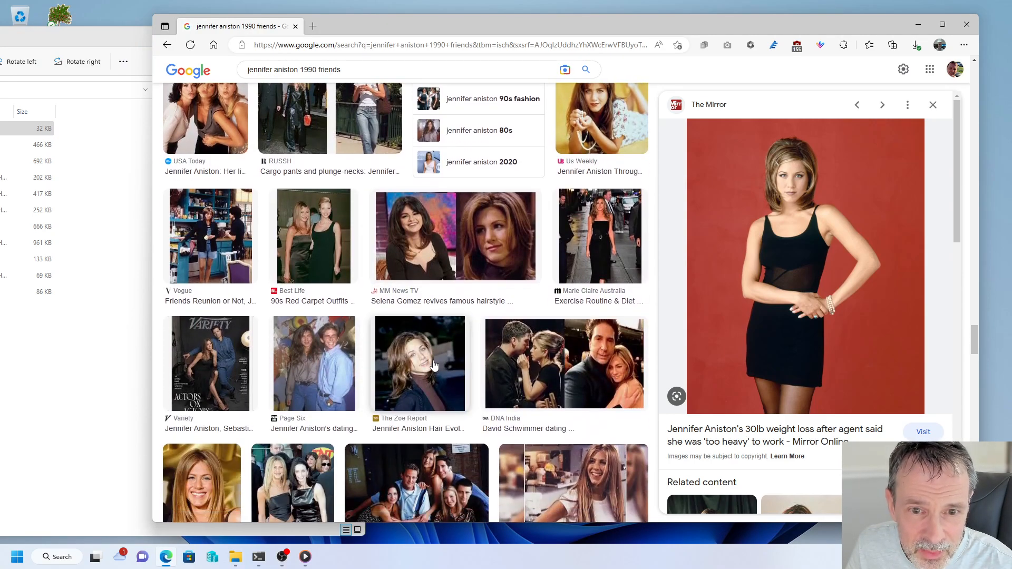
pyautogui.scroll(-4, 434, 364)
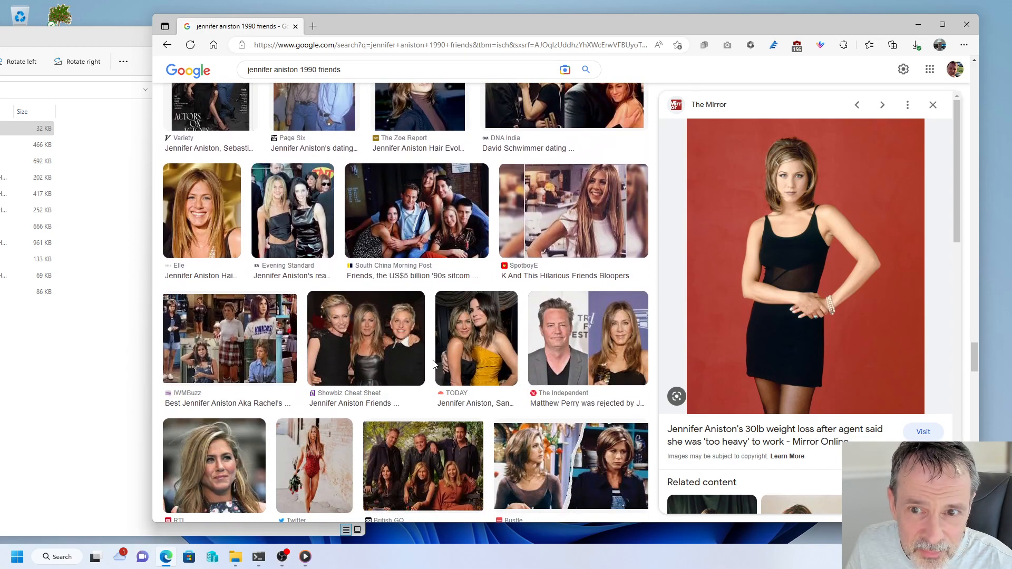
pyautogui.scroll(-1, 434, 364)
pyautogui.scroll(-2, 434, 363)
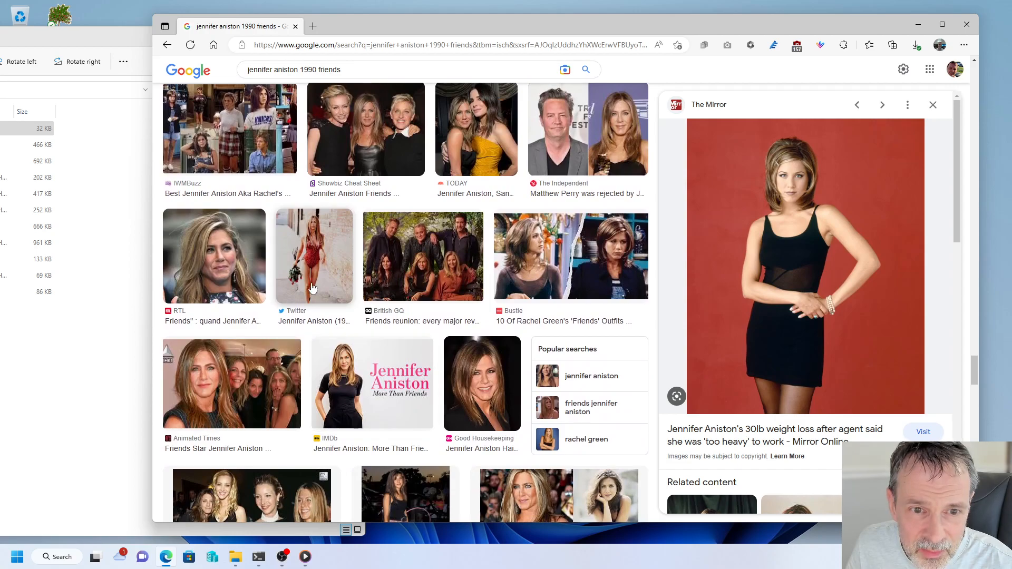
pyautogui.click(310, 269)
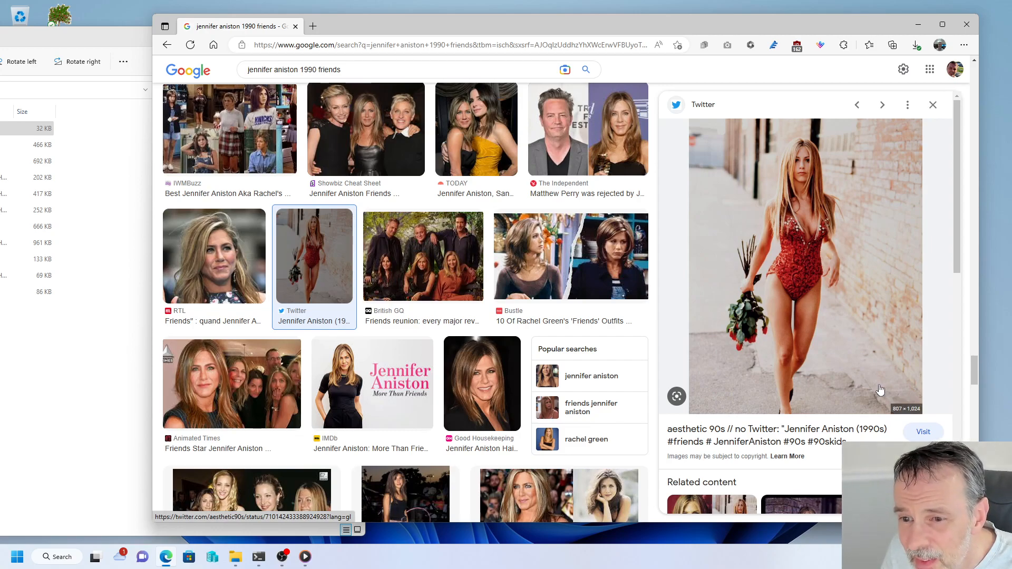
pyautogui.moveTo(815, 284); pyautogui.dragTo(32, 363)
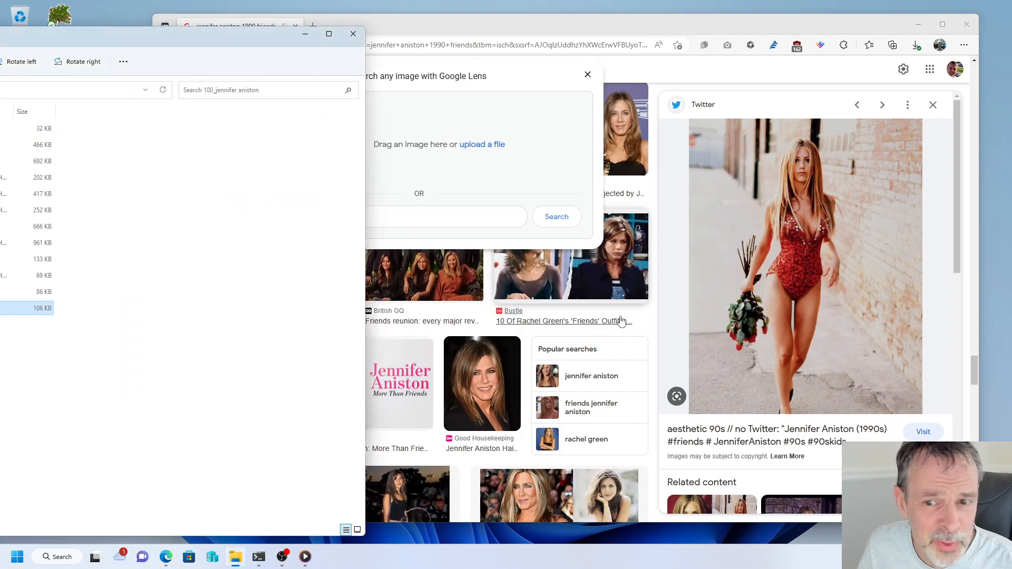
pyautogui.click(696, 21)
# - Browse further through the image results and open the Sportskeeda comparison photo in the preview
pyautogui.scroll(-1, 322, 401)
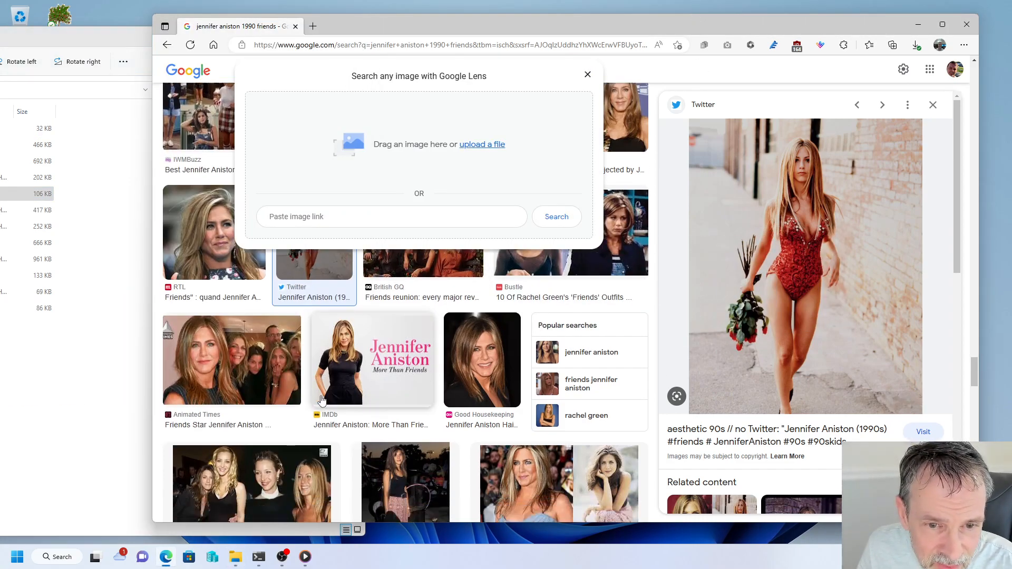
pyautogui.scroll(-2, 322, 401)
pyautogui.scroll(-1, 322, 400)
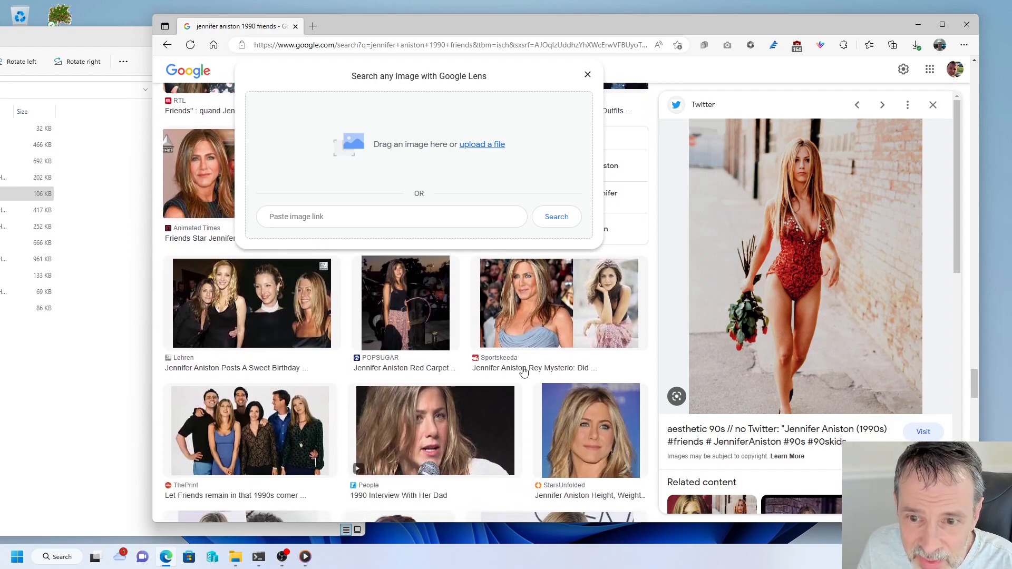
pyautogui.click(627, 317)
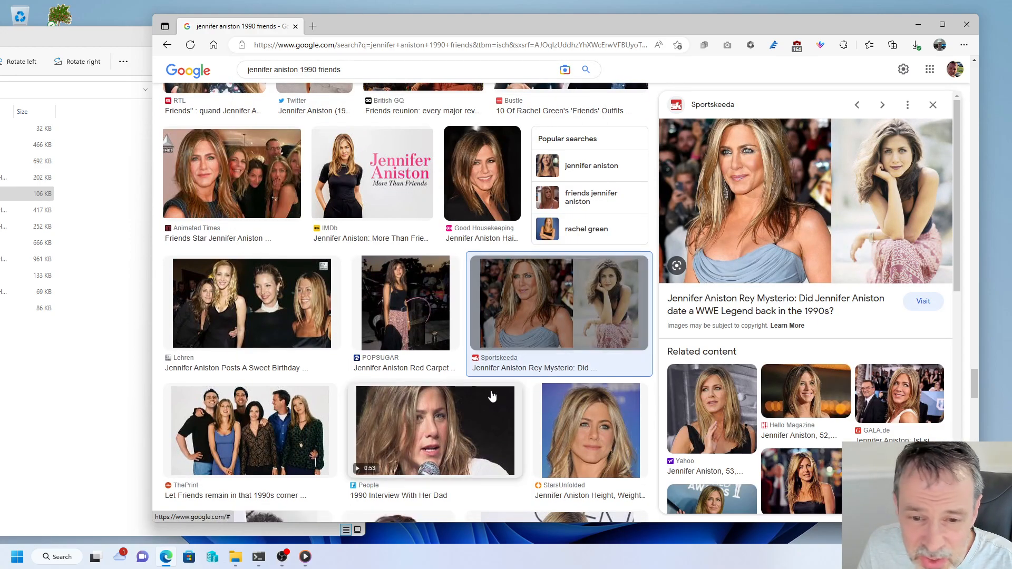
# - Find the Business Insider photo in a strapless patterned dress, save it into the "100_jennifer aniston" folder and move the folder window aside
pyautogui.scroll(-6, 420, 387)
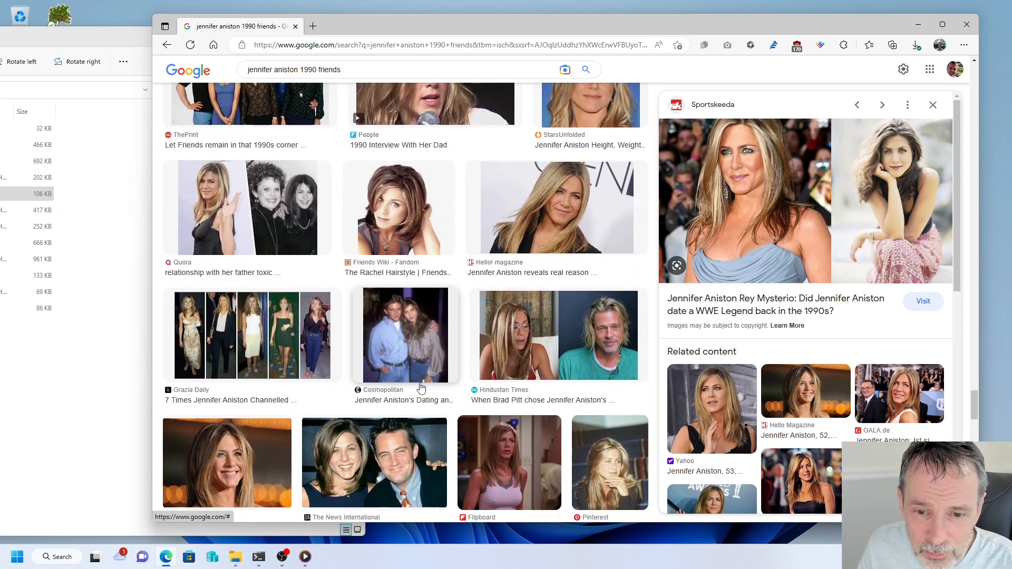
pyautogui.scroll(-5, 420, 388)
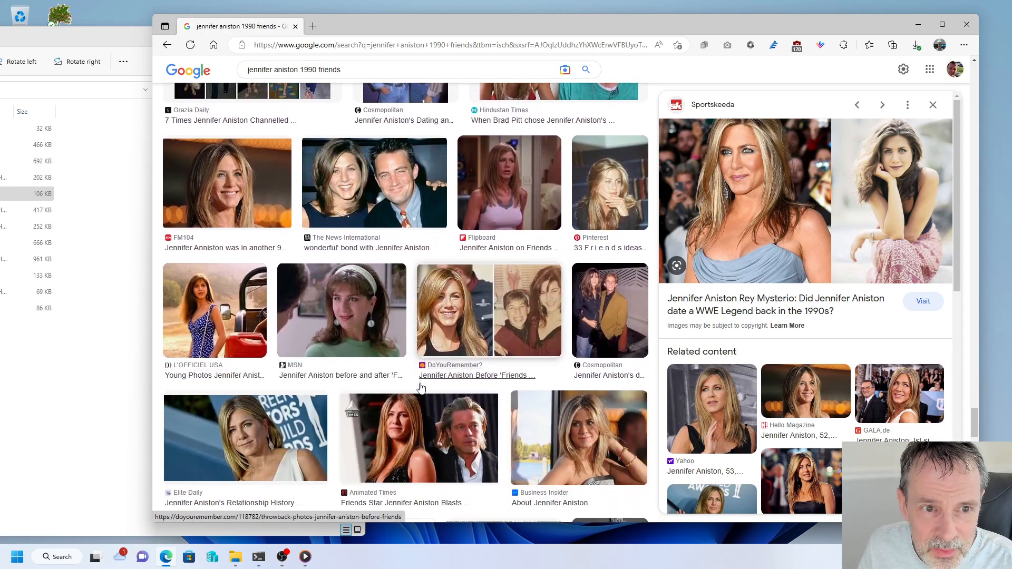
pyautogui.scroll(-2, 420, 388)
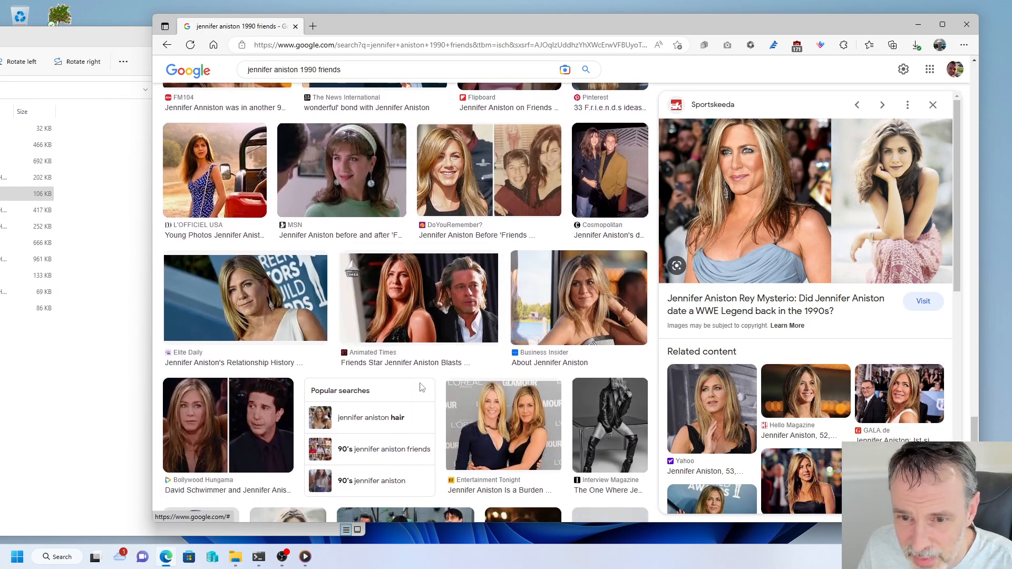
pyautogui.scroll(-1, 420, 387)
pyautogui.click(632, 238)
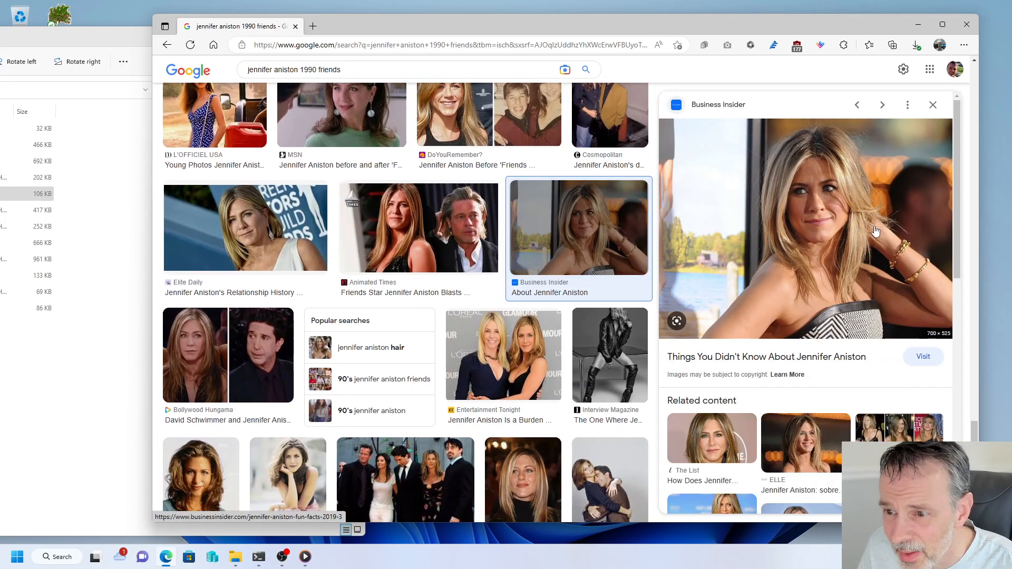
pyautogui.moveTo(828, 226); pyautogui.dragTo(85, 221)
pyautogui.moveTo(156, 39); pyautogui.dragTo(0, 45)
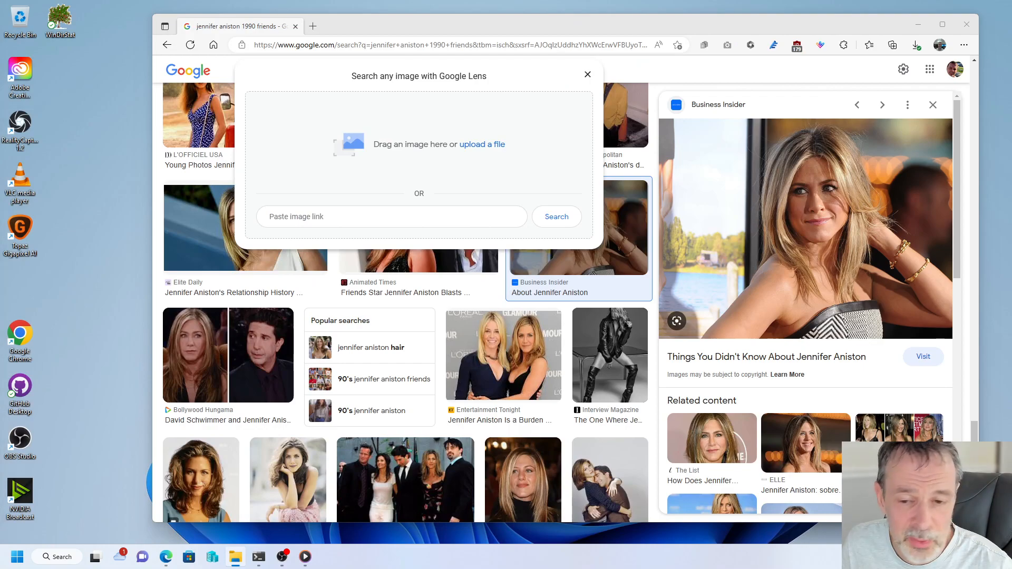
# - Open the CafeMom photo from the Business Insider photo's related content and save it into the "100_jennifer aniston" folder
pyautogui.scroll(-5, 714, 263)
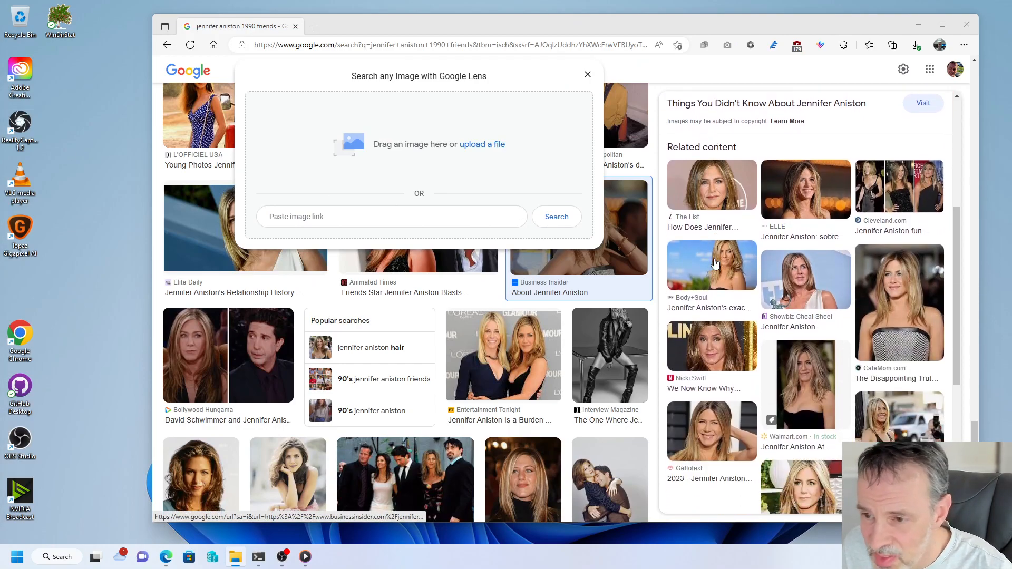
pyautogui.click(885, 308)
pyautogui.moveTo(869, 287); pyautogui.dragTo(0, 264)
# - Open the Eonline.com photo in a black sleeveless top from the related content and save it into the "100_jennifer aniston" folder
pyautogui.scroll(-2, 714, 360)
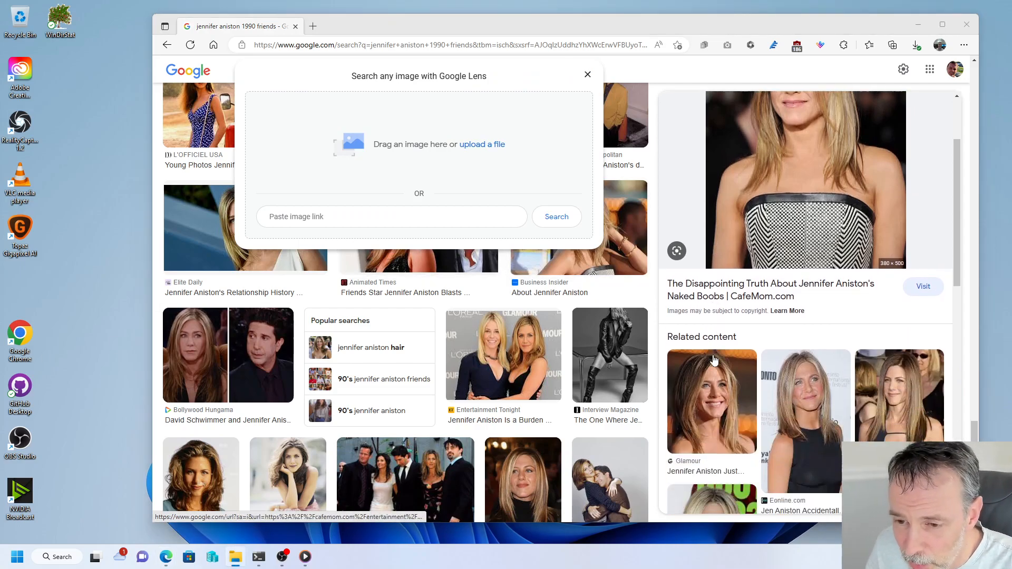
pyautogui.scroll(-3, 714, 360)
pyautogui.click(823, 279)
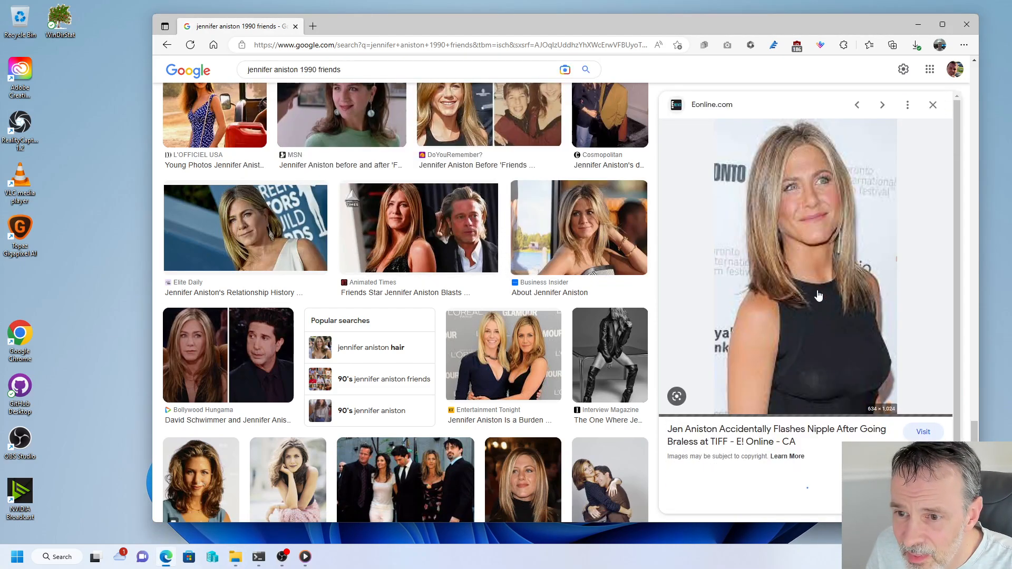
pyautogui.moveTo(828, 270); pyautogui.dragTo(0, 148)
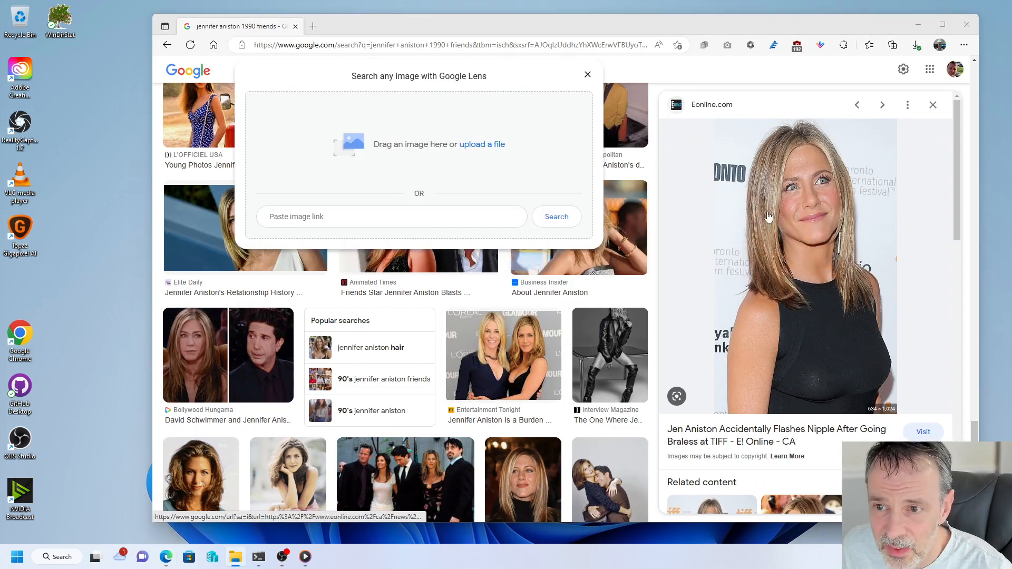
# - Return to the CafeMom photo and look through the rest of its related content for usable pictures
pyautogui.click(166, 44)
pyautogui.scroll(-10, 794, 256)
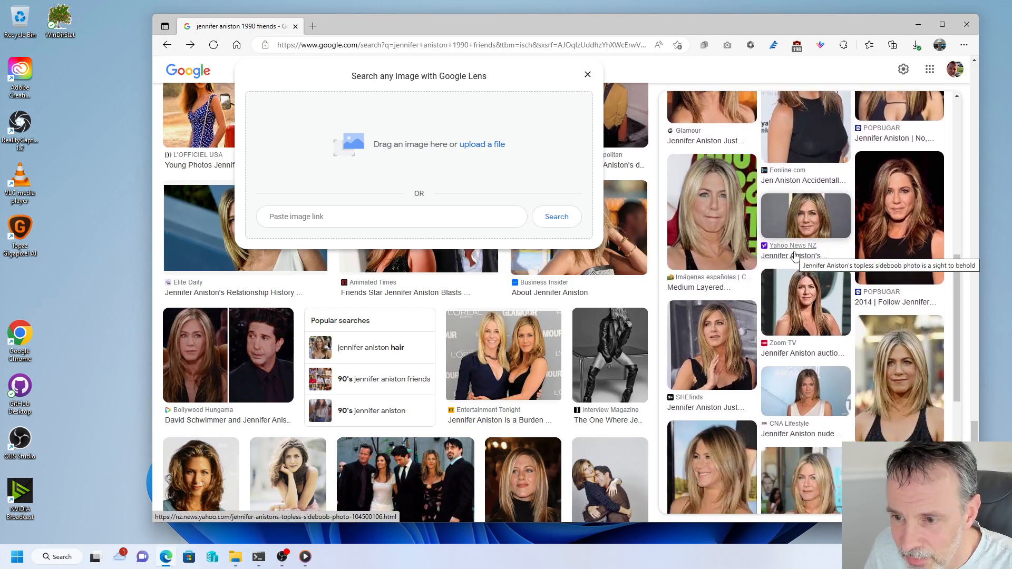
pyautogui.scroll(-3, 794, 256)
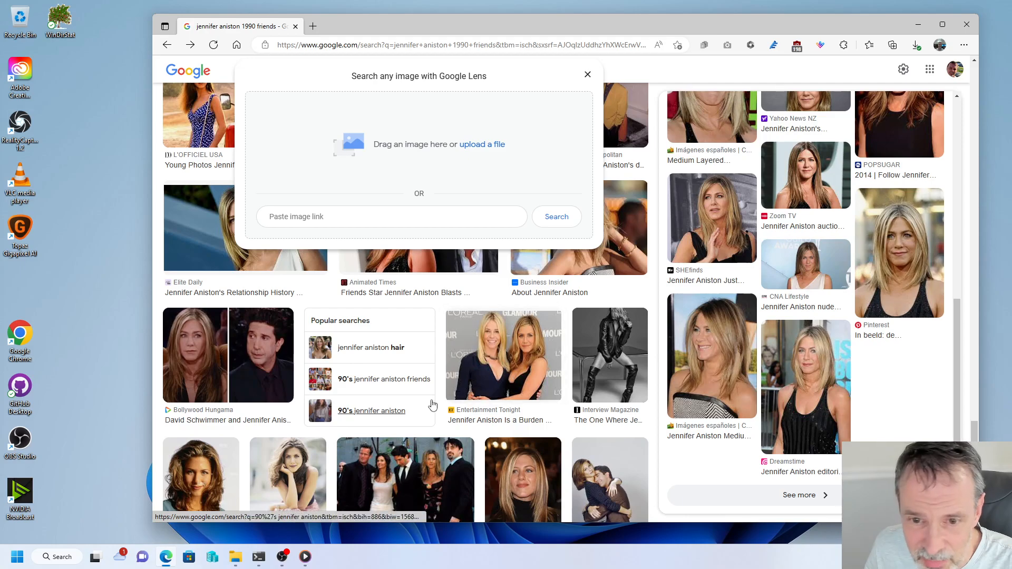
# - Look through the main image results for more 1990s photos and open the Fashion Nirvana picture in a black dress
pyautogui.scroll(-3, 432, 404)
pyautogui.scroll(-3, 432, 405)
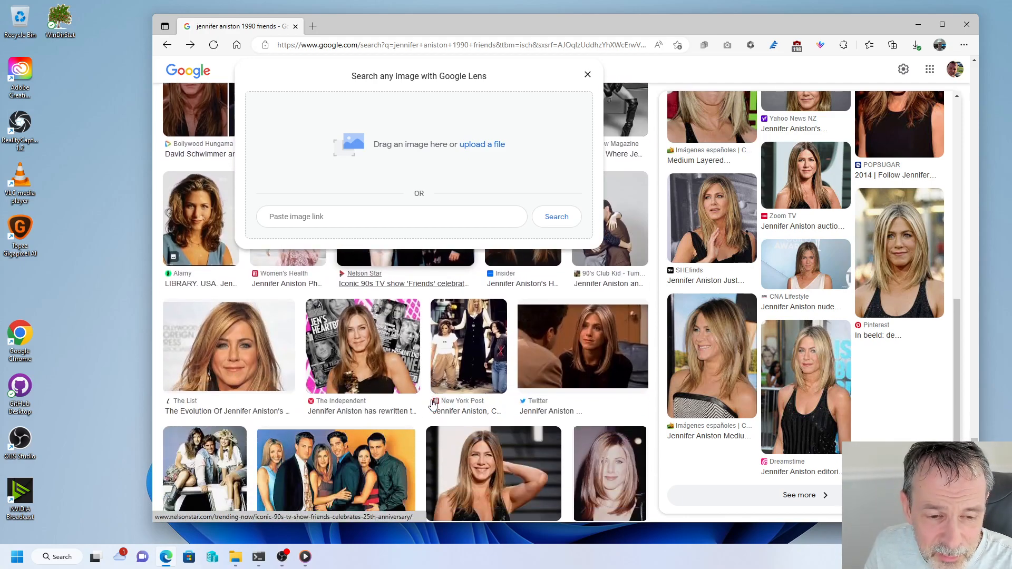
pyautogui.scroll(-1, 433, 405)
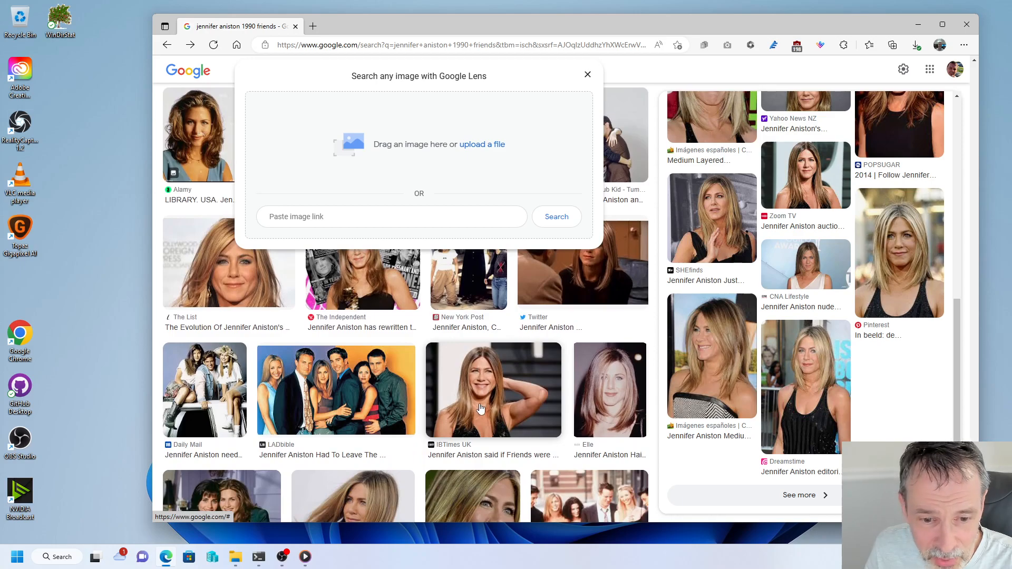
pyautogui.scroll(-2, 481, 408)
pyautogui.scroll(-1, 481, 409)
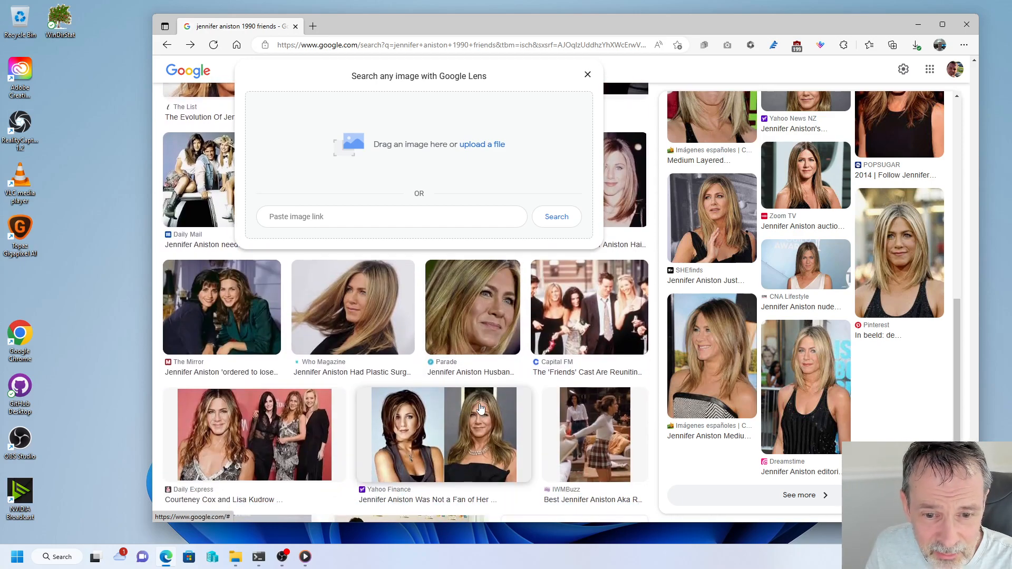
pyautogui.scroll(-3, 481, 409)
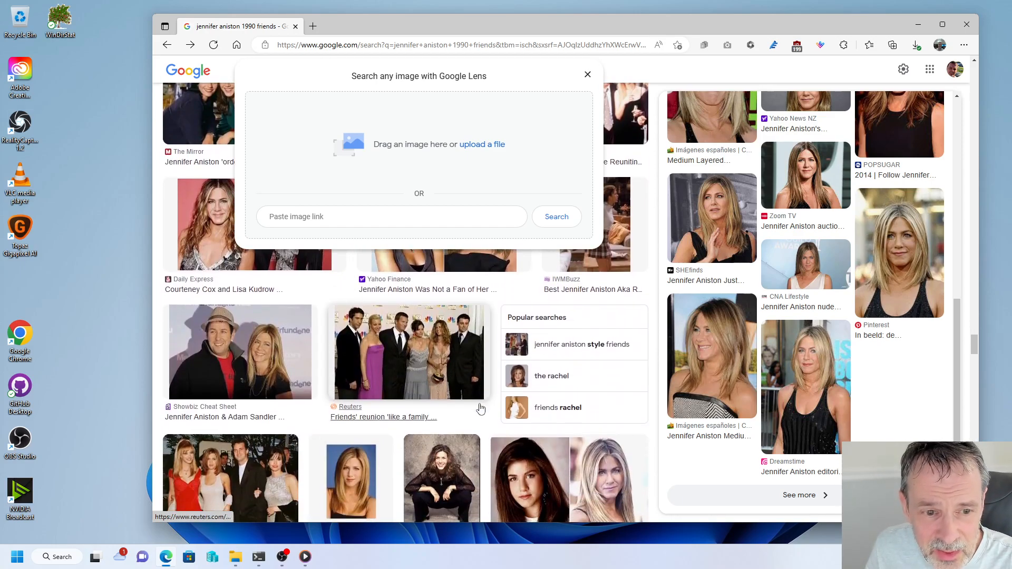
pyautogui.scroll(-2, 481, 409)
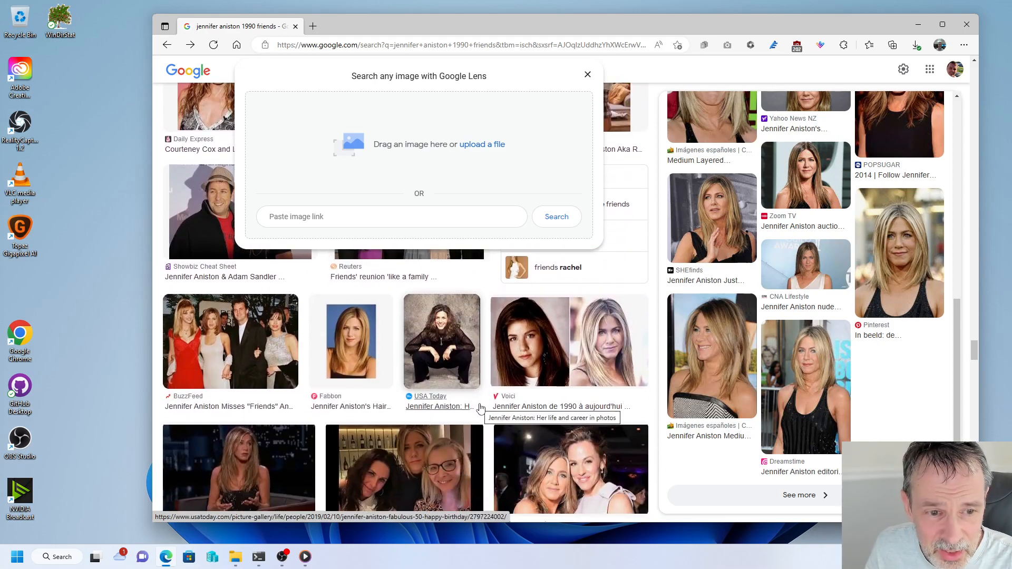
pyautogui.scroll(-4, 481, 408)
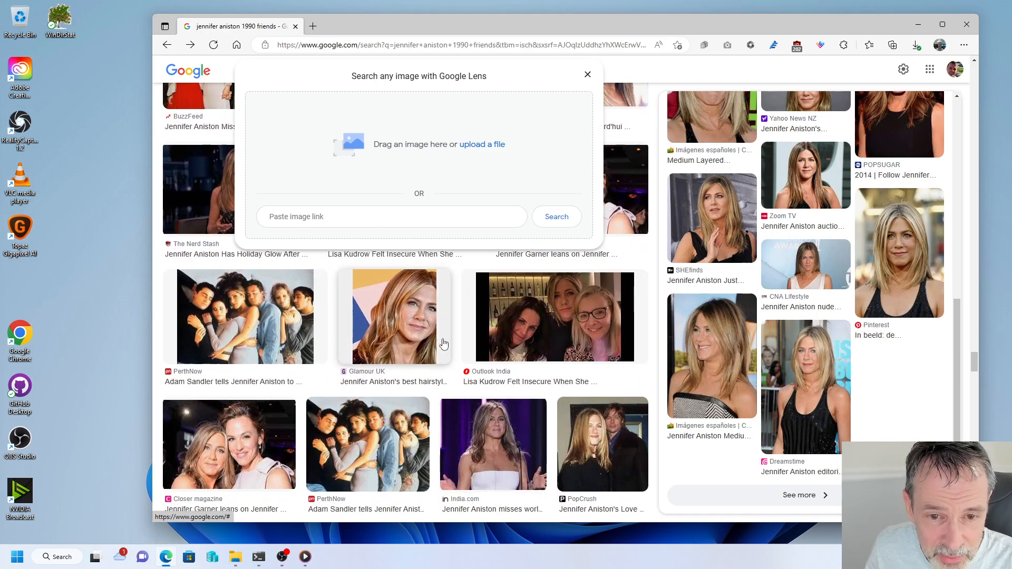
pyautogui.scroll(-4, 543, 382)
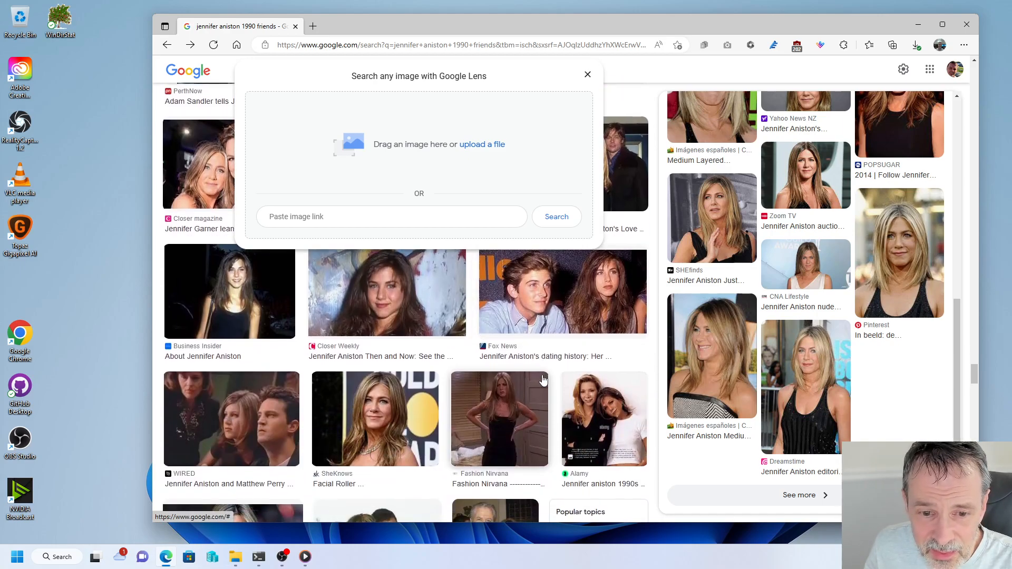
pyautogui.scroll(-2, 543, 379)
pyautogui.scroll(2, 518, 415)
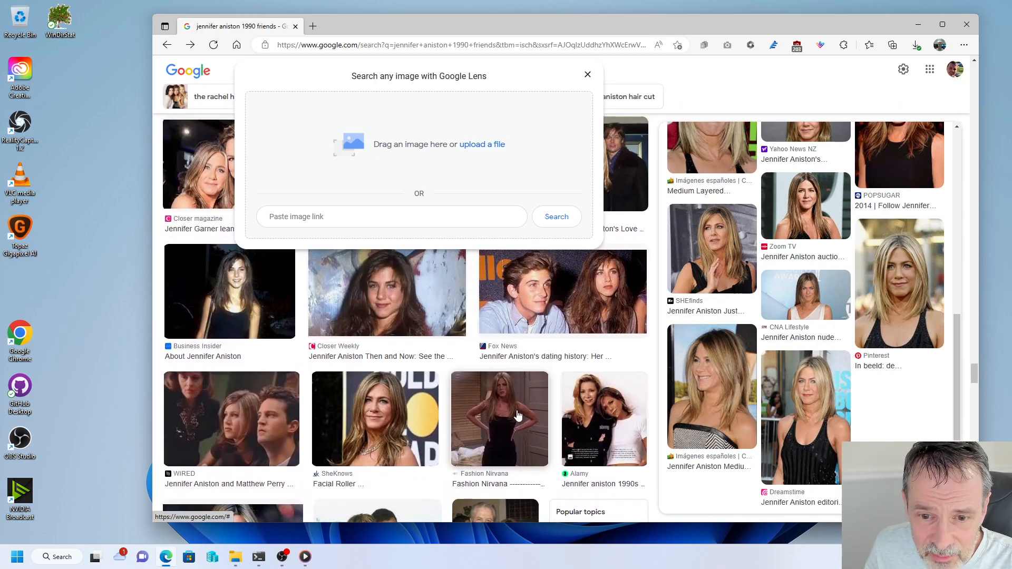
pyautogui.click(518, 415)
# - Look further down the results and open The Telegraph photo in a white satin dress
pyautogui.scroll(-4, 518, 416)
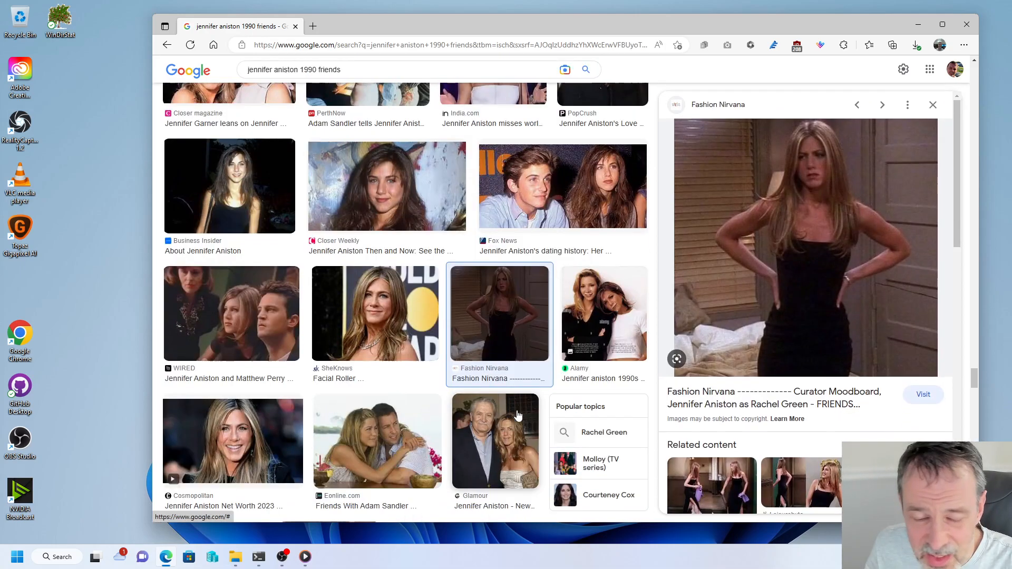
pyautogui.scroll(-3, 518, 416)
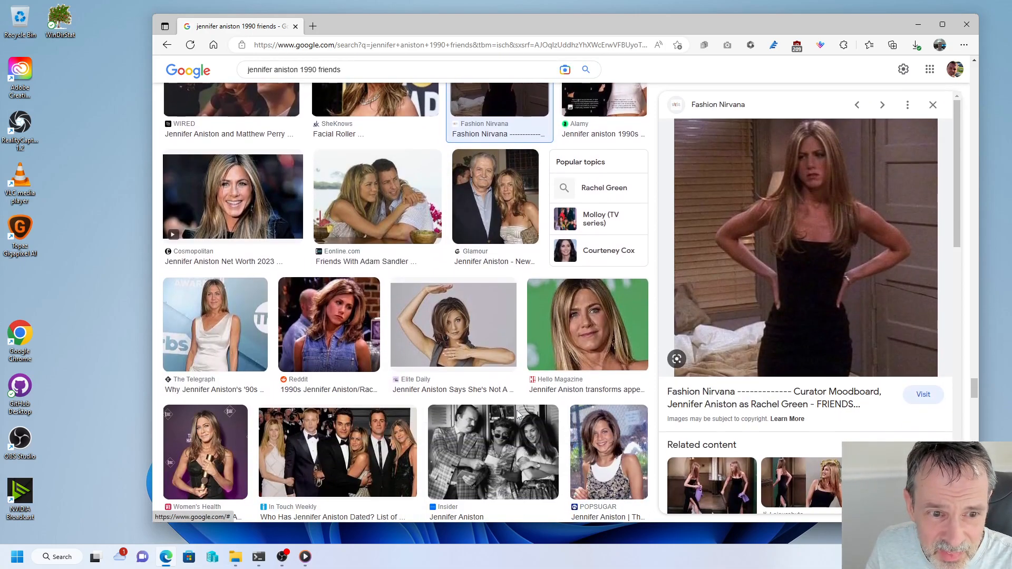
pyautogui.click(231, 332)
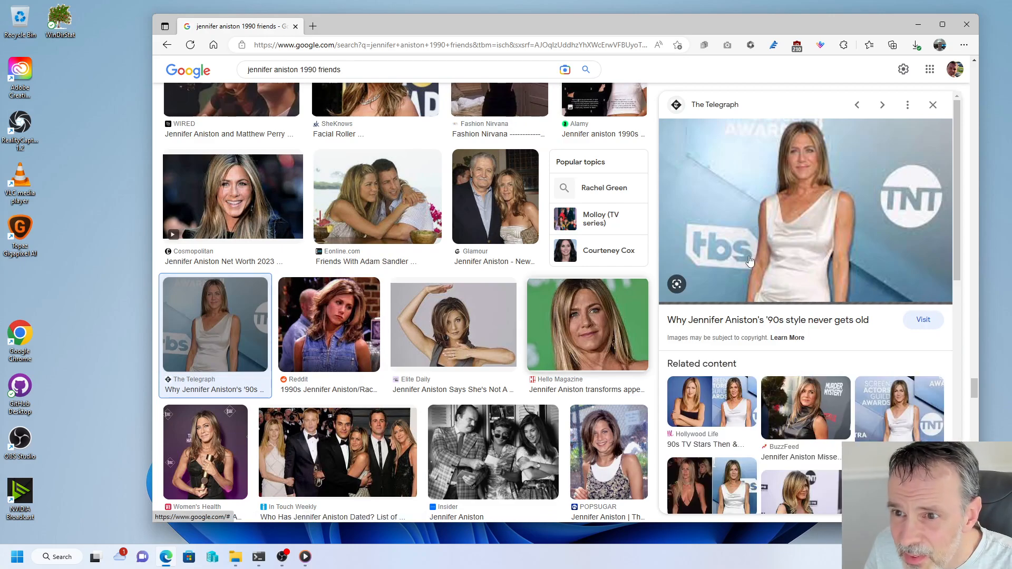
# - Look through the remaining image results for usable photos and return to the first results
pyautogui.scroll(-4, 465, 412)
pyautogui.scroll(-4, 465, 411)
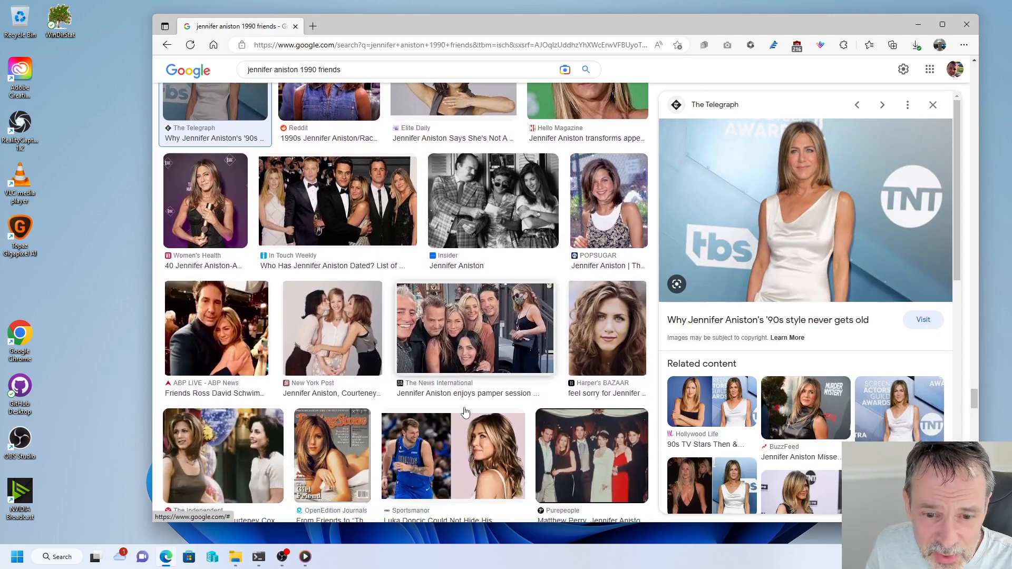
pyautogui.scroll(-10, 465, 411)
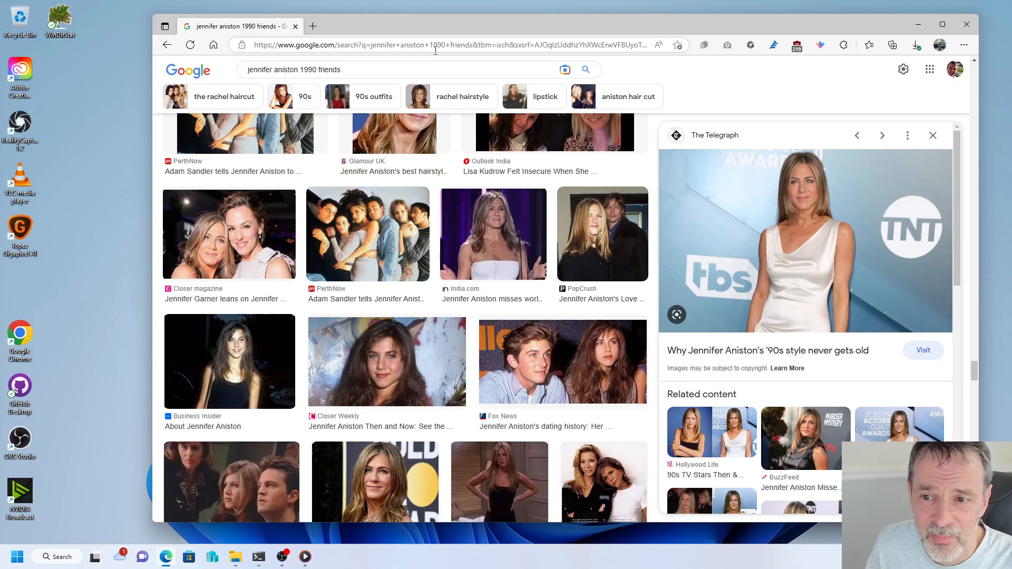
pyautogui.scroll(-10, 202, 343)
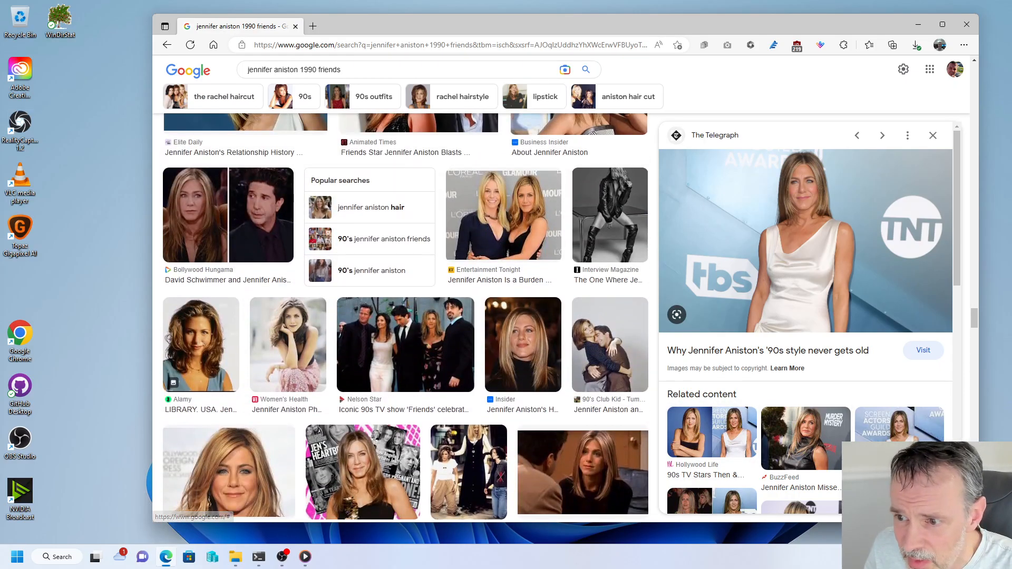
pyautogui.moveTo(972, 321); pyautogui.dragTo(972, 66)
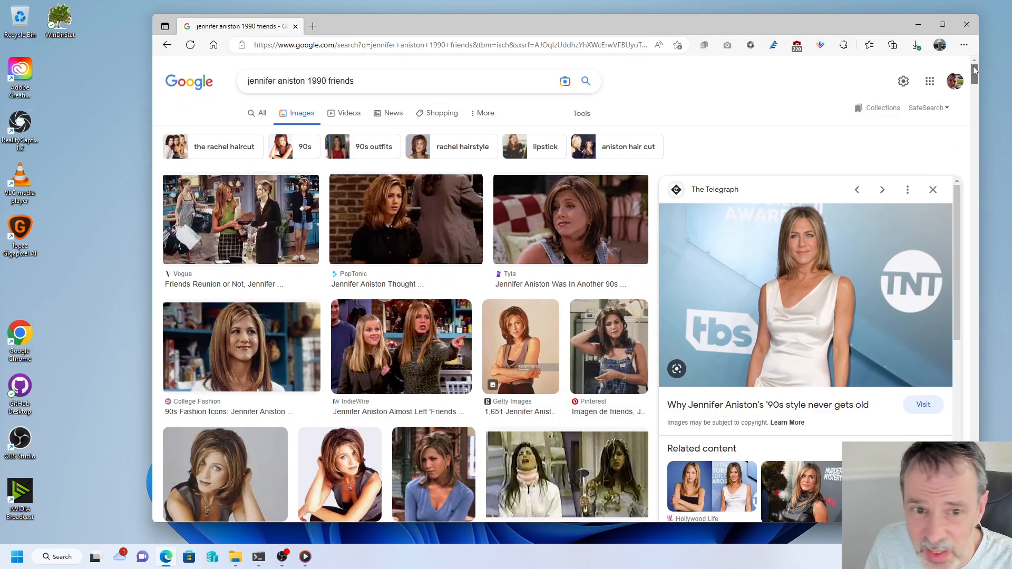
pyautogui.scroll(-1, 537, 348)
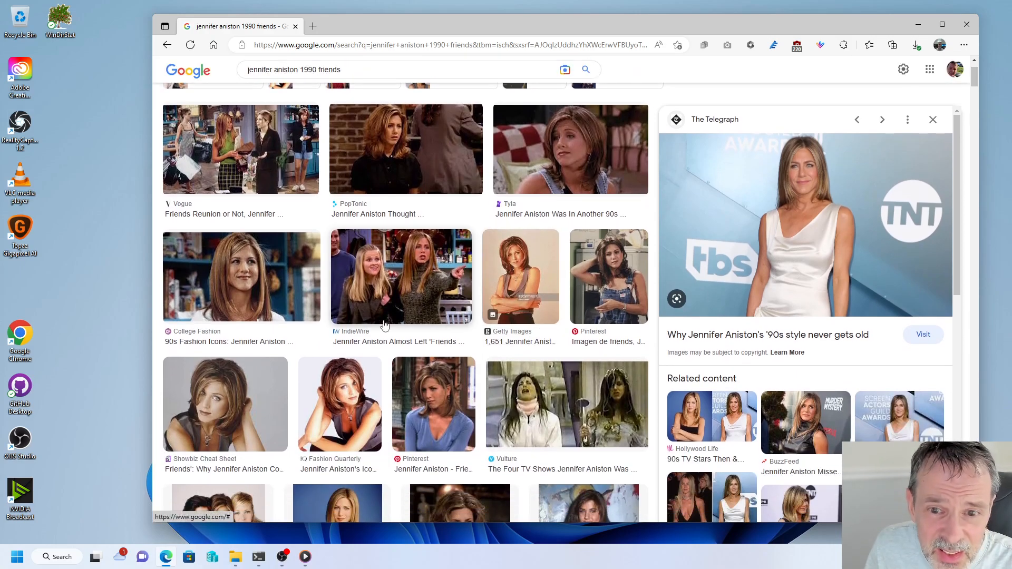
# - Save the Vogue Australia photo from the College Fashion picture's related content into the "100_jennifer aniston" folder, dismiss the Lens overlay and bring the folder window into view
pyautogui.click(241, 276)
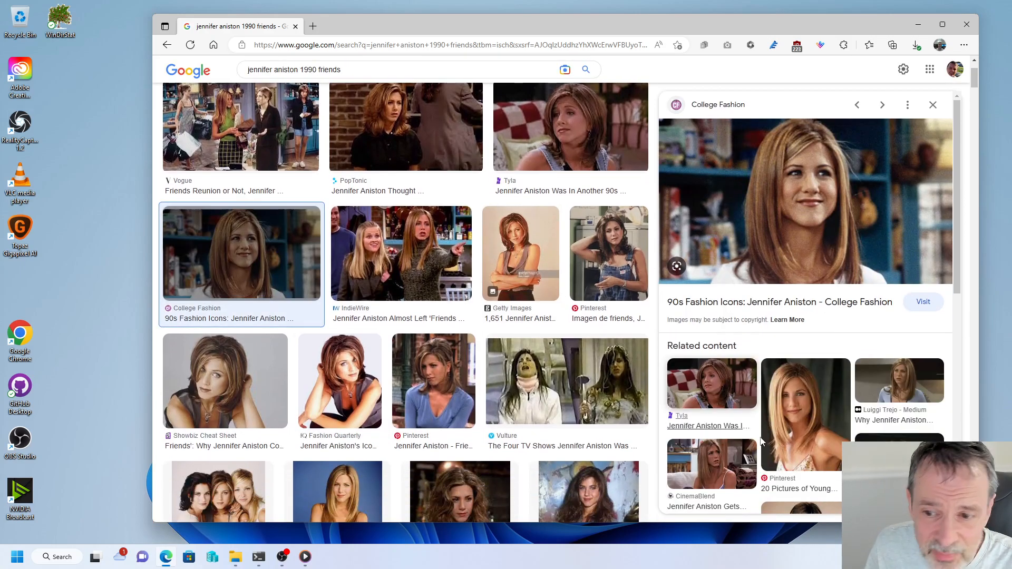
pyautogui.scroll(-1, 809, 416)
pyautogui.scroll(-4, 809, 415)
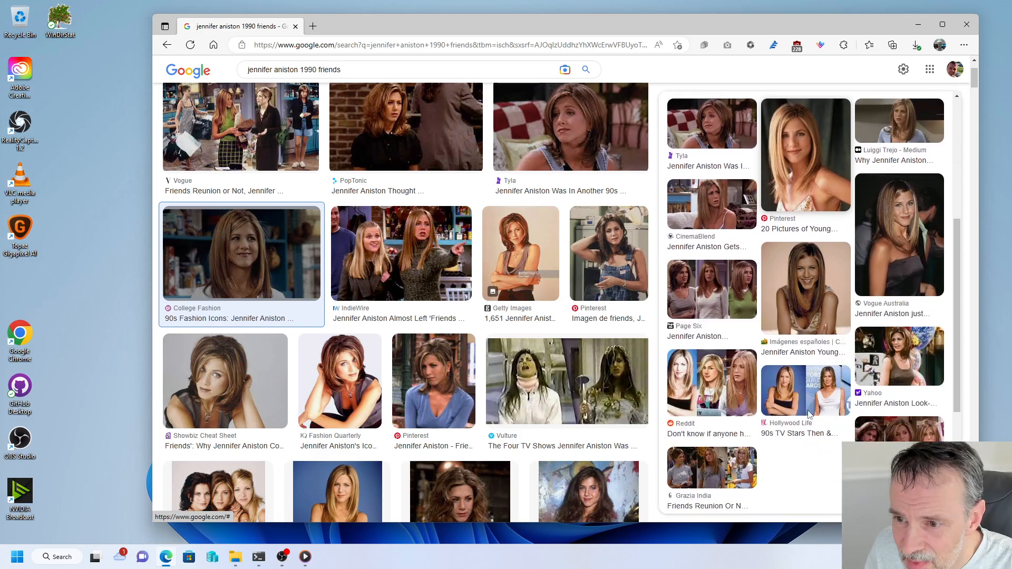
pyautogui.click(899, 200)
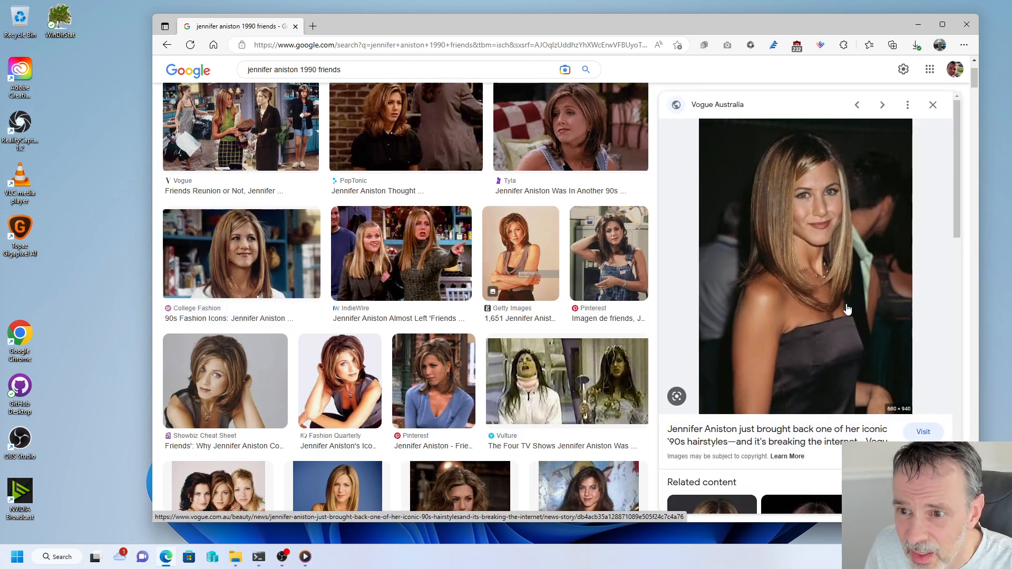
pyautogui.moveTo(831, 309); pyautogui.dragTo(0, 442)
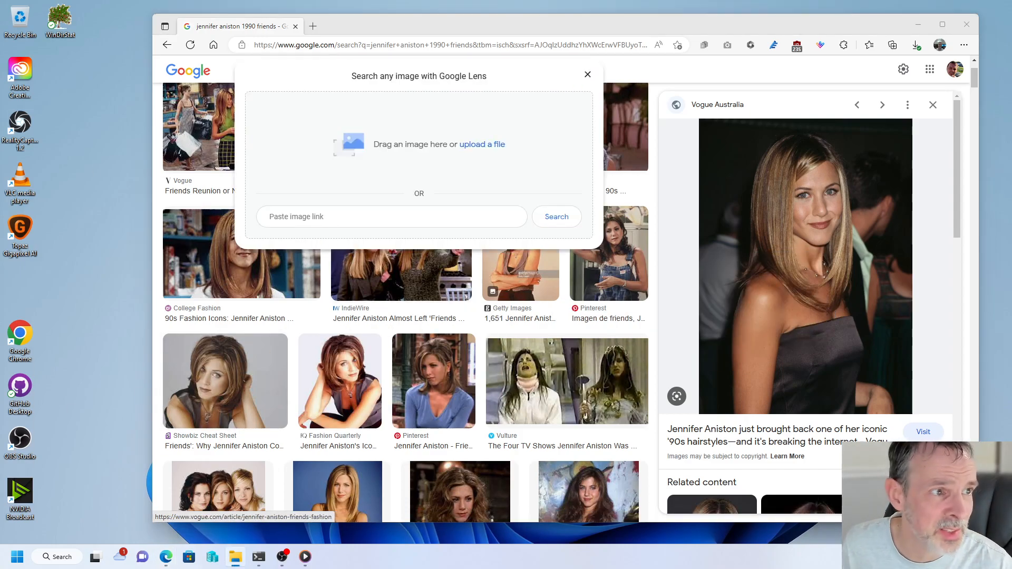
pyautogui.click(588, 74)
pyautogui.moveTo(0, 53); pyautogui.dragTo(546, 32)
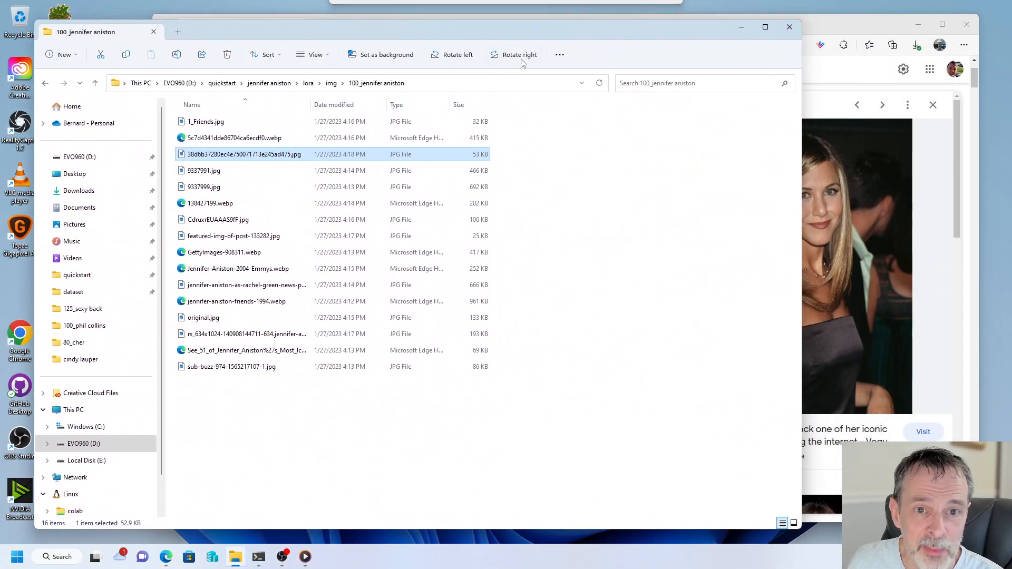
# - Show the "100_jennifer aniston" folder contents as extra large icons and review all the collected photos
pyautogui.click(313, 54)
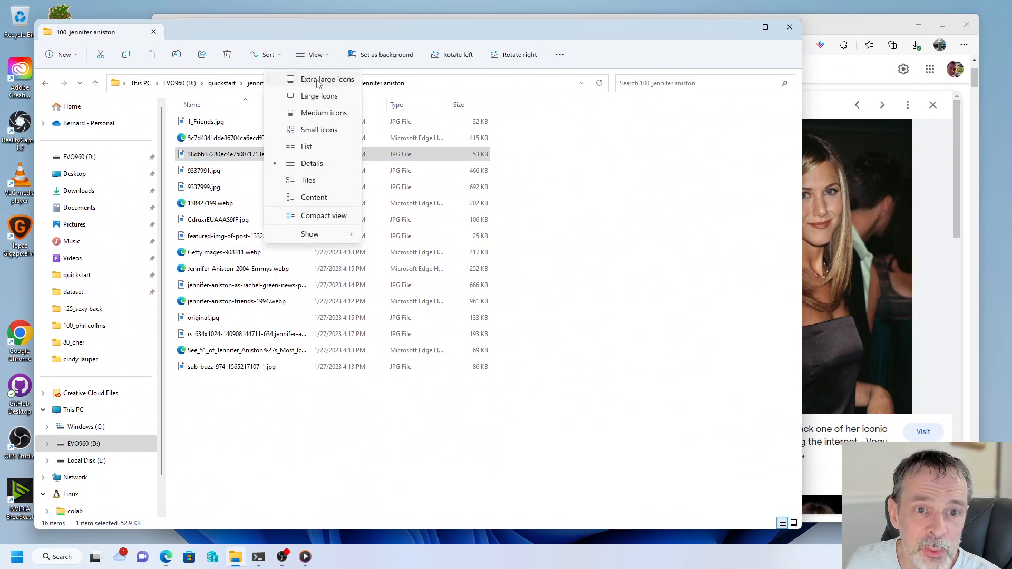
pyautogui.click(324, 74)
pyautogui.scroll(-3, 522, 217)
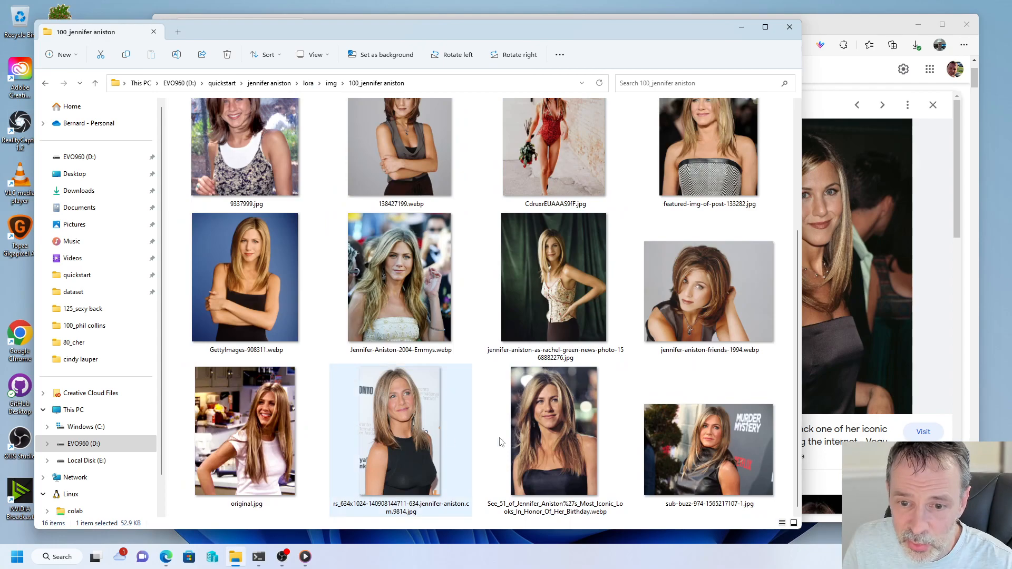
pyautogui.scroll(2, 393, 337)
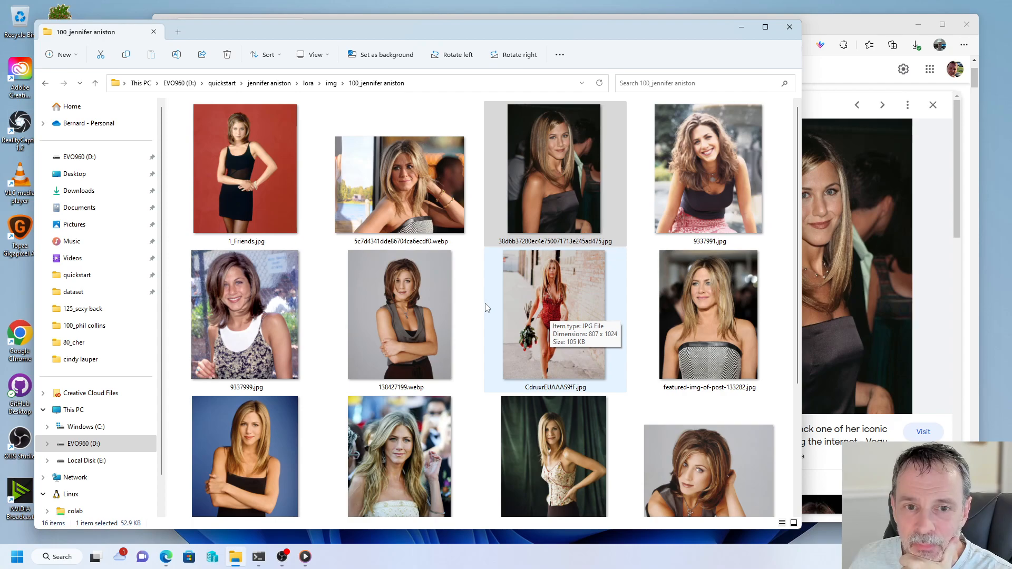
pyautogui.moveTo(524, 344)
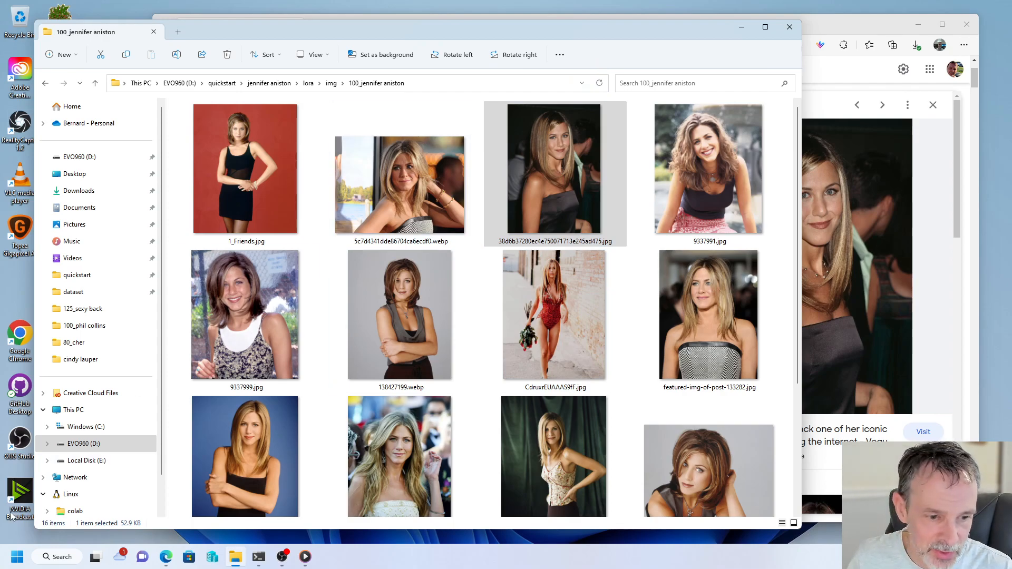
# - Launch Topaz Gigapixel AI and load 1_Friends.jpg from the "100_jennifer aniston" folder into it
pyautogui.click(17, 556)
pyautogui.write('gig')
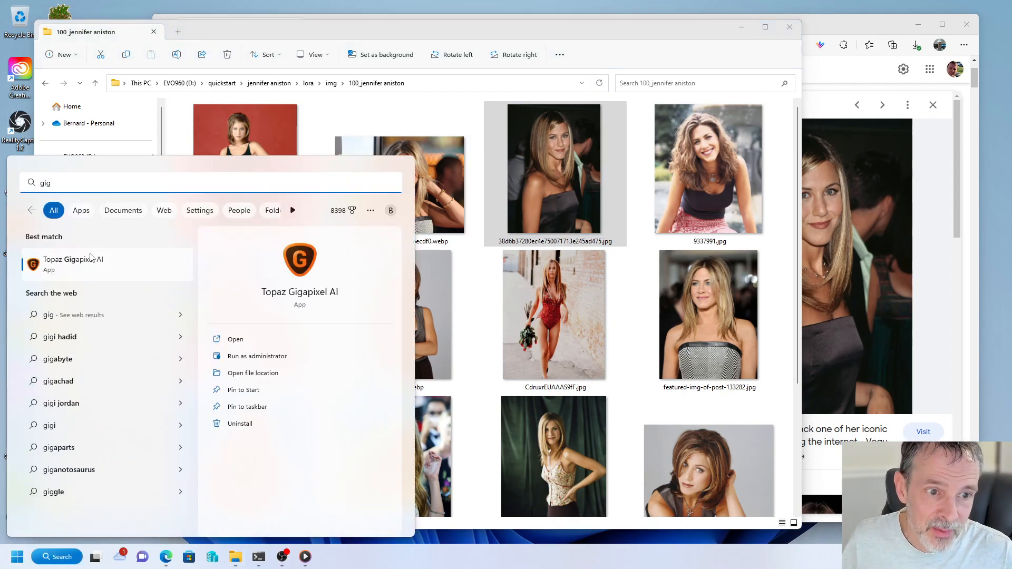
pyautogui.click(74, 260)
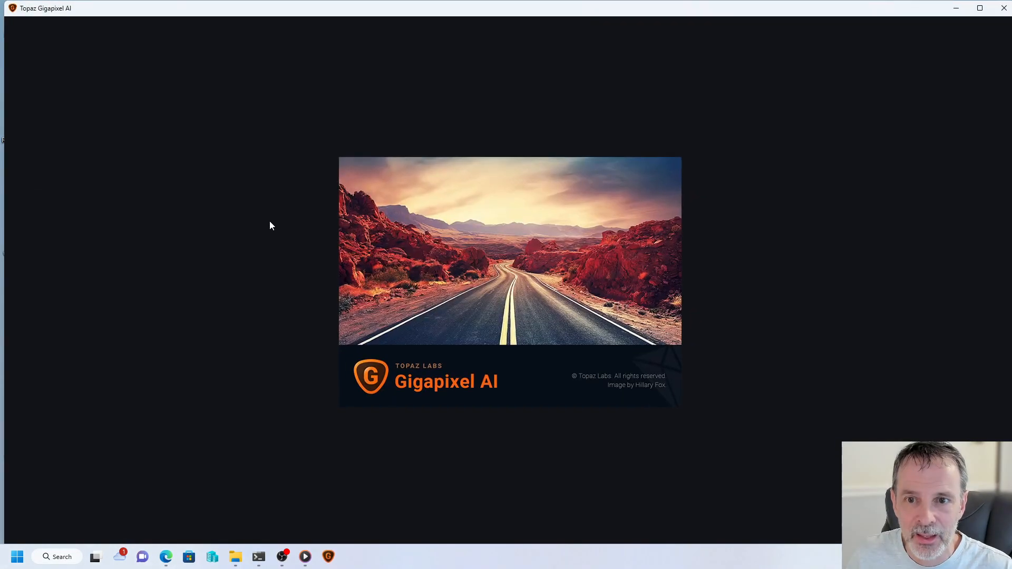
pyautogui.click(236, 557)
pyautogui.moveTo(421, 35); pyautogui.dragTo(0, 30)
pyautogui.moveTo(3, 140); pyautogui.dragTo(339, 257)
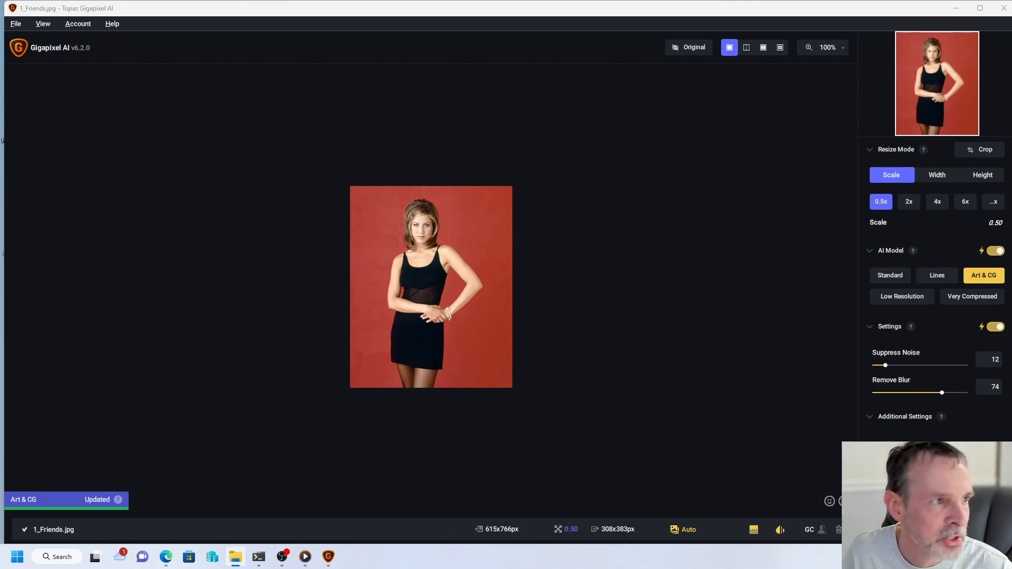
# - In the browser's image results, find The Mirror's photo of the black dress on a red background and copy it into the "100_jennifer aniston" folder
pyautogui.click(166, 557)
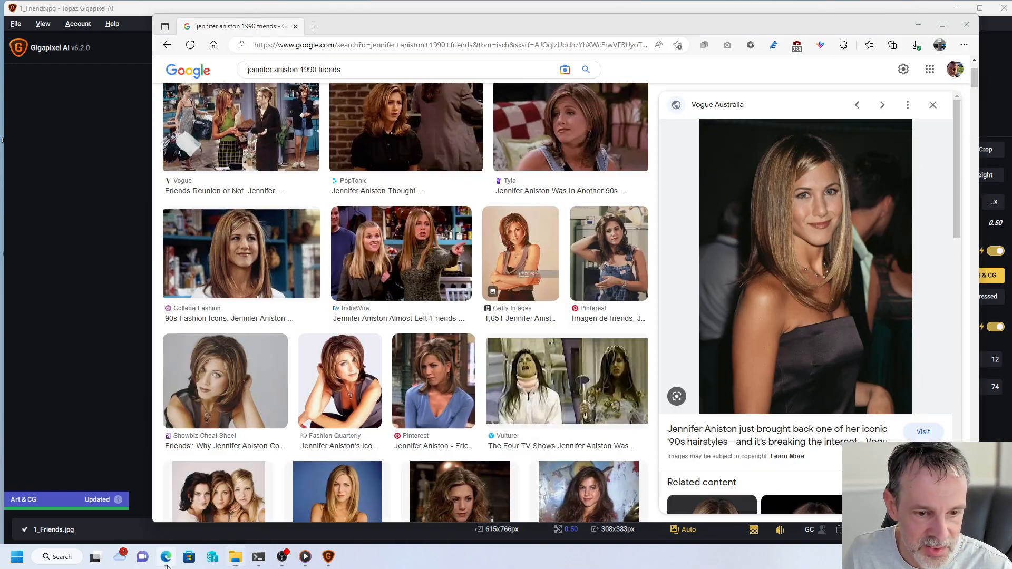
pyautogui.scroll(3, 406, 288)
pyautogui.scroll(-10, 406, 289)
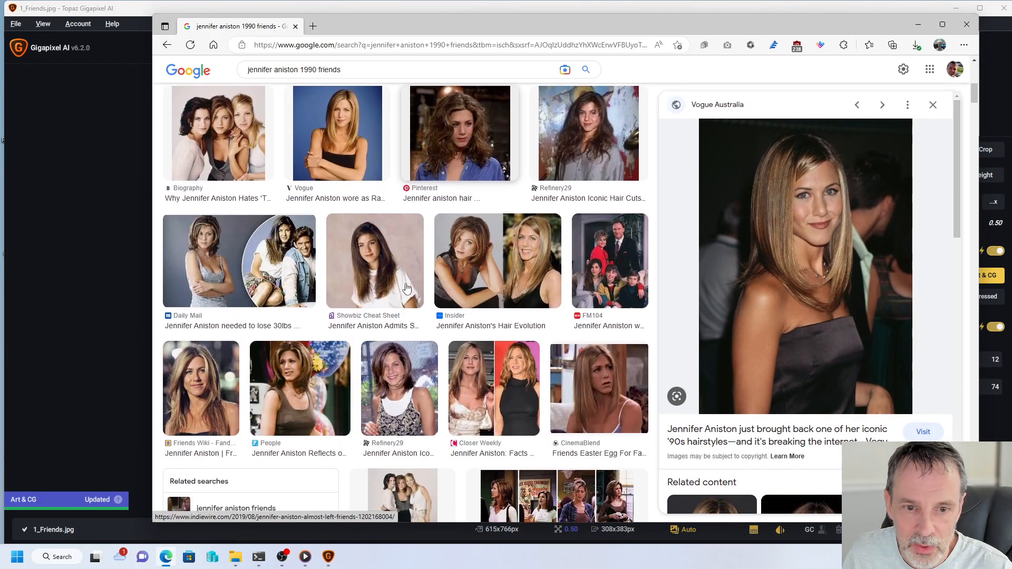
pyautogui.scroll(-10, 406, 288)
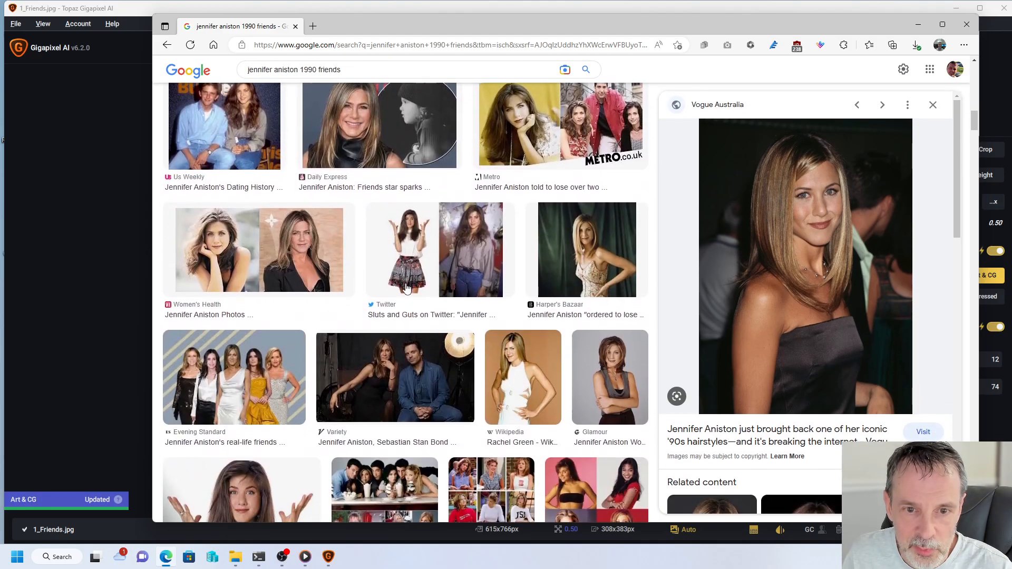
pyautogui.scroll(-10, 406, 288)
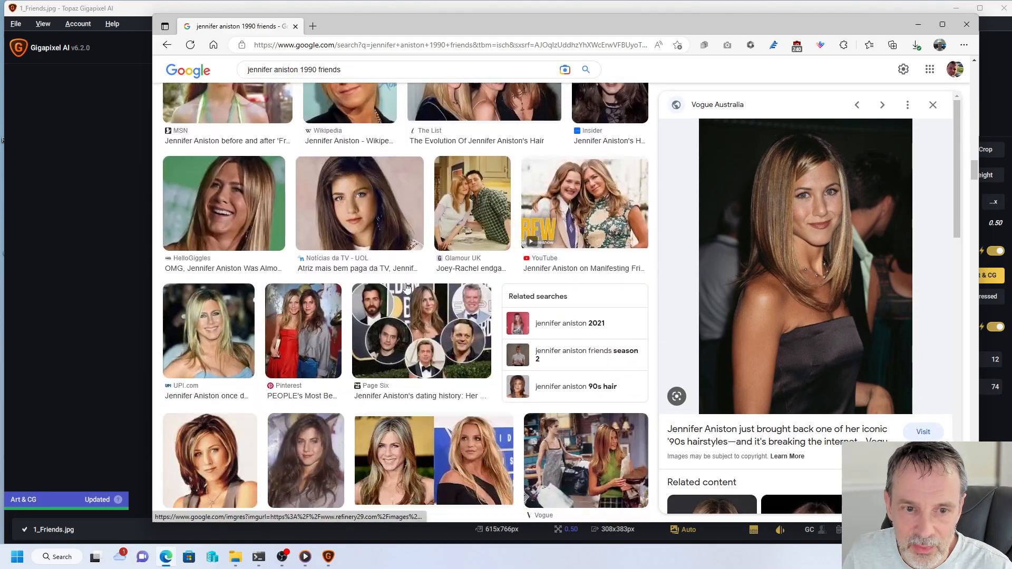
pyautogui.scroll(10, 406, 288)
pyautogui.scroll(-10, 405, 288)
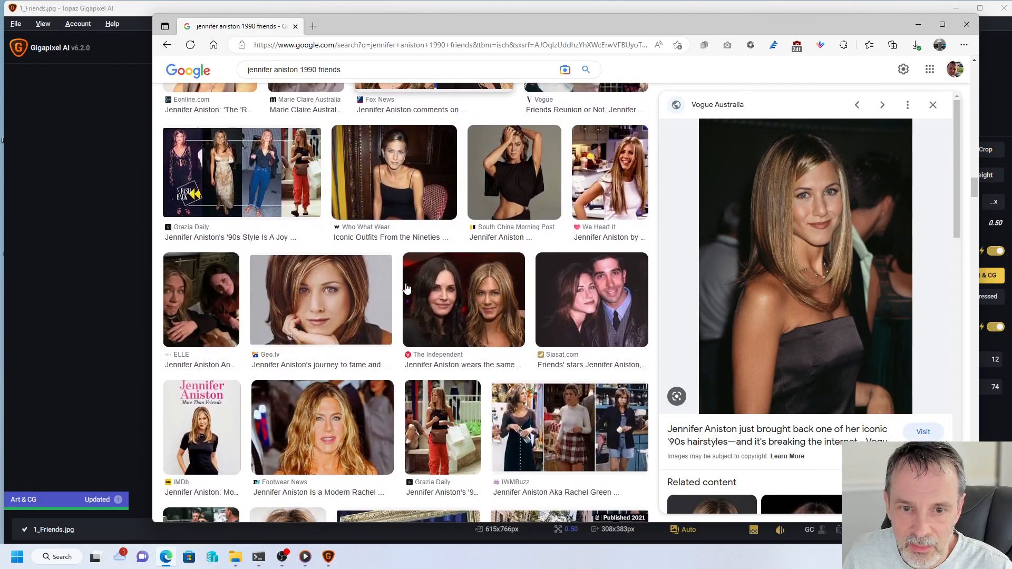
pyautogui.scroll(-5, 406, 289)
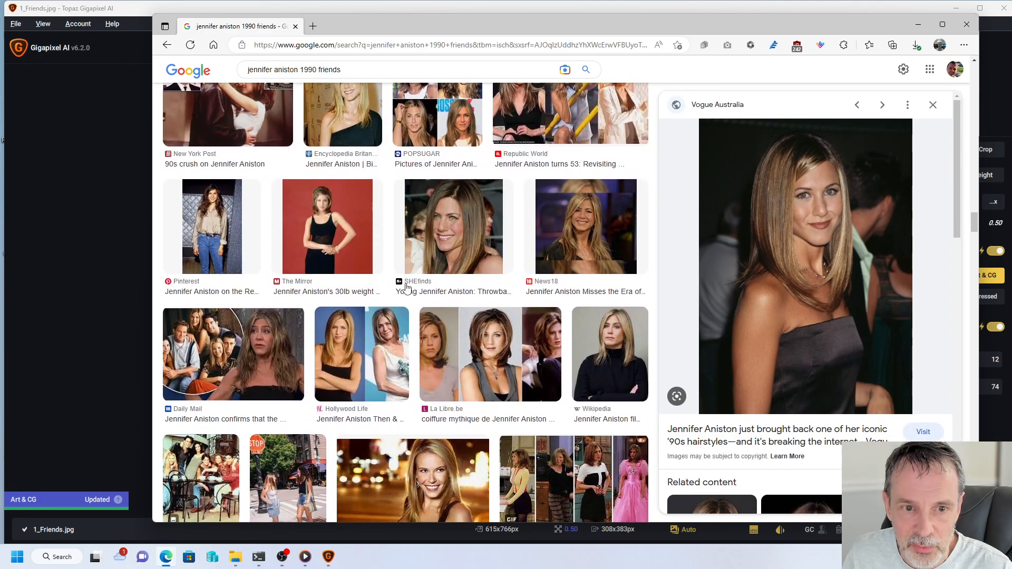
pyautogui.click(350, 239)
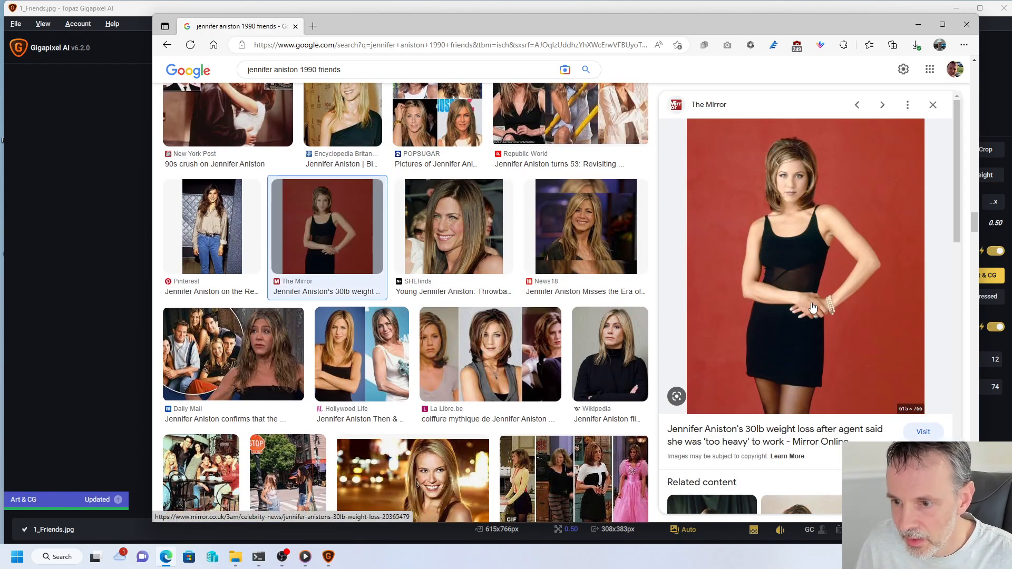
pyautogui.moveTo(825, 269); pyautogui.dragTo(782, 264)
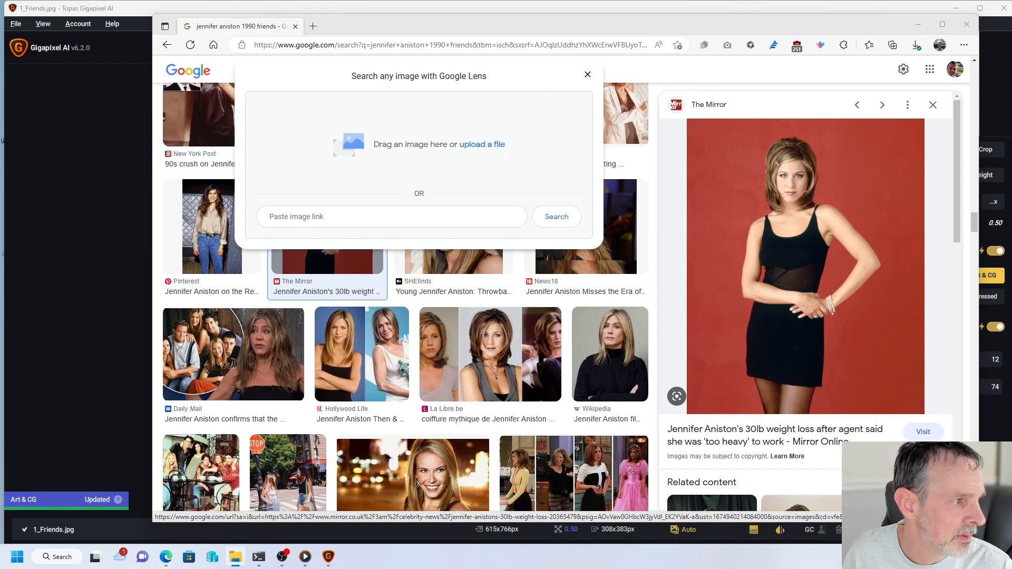
# - Back in Gigapixel AI, remove 1_Friends.jpg without saving and load it again from the photo folder
pyautogui.click(35, 184)
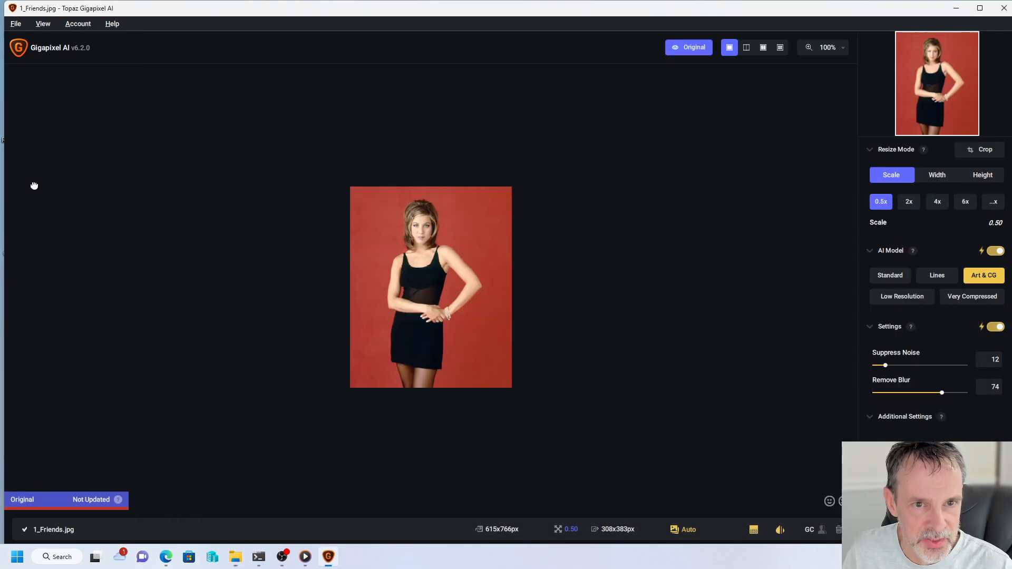
pyautogui.click(838, 530)
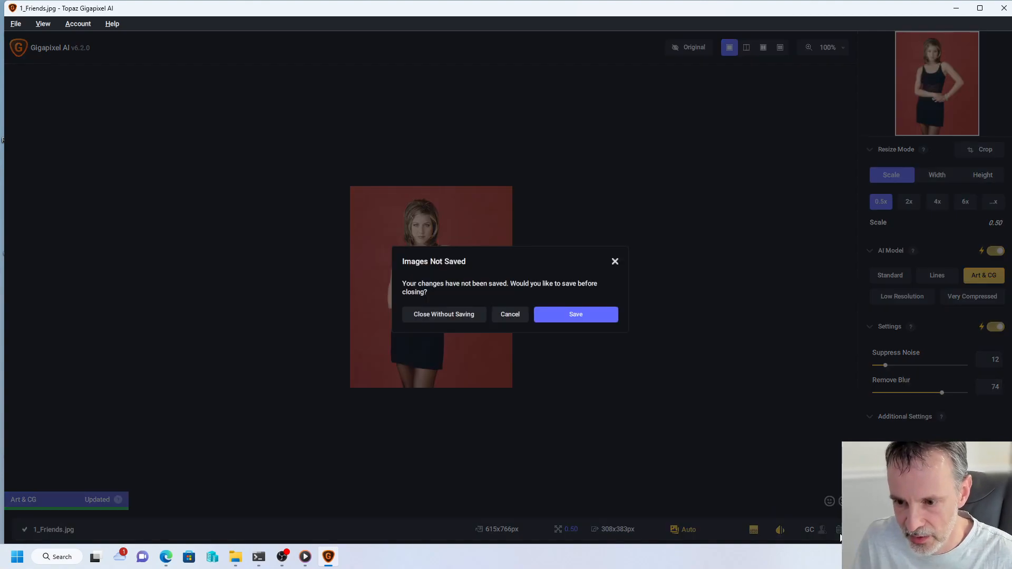
pyautogui.click(444, 315)
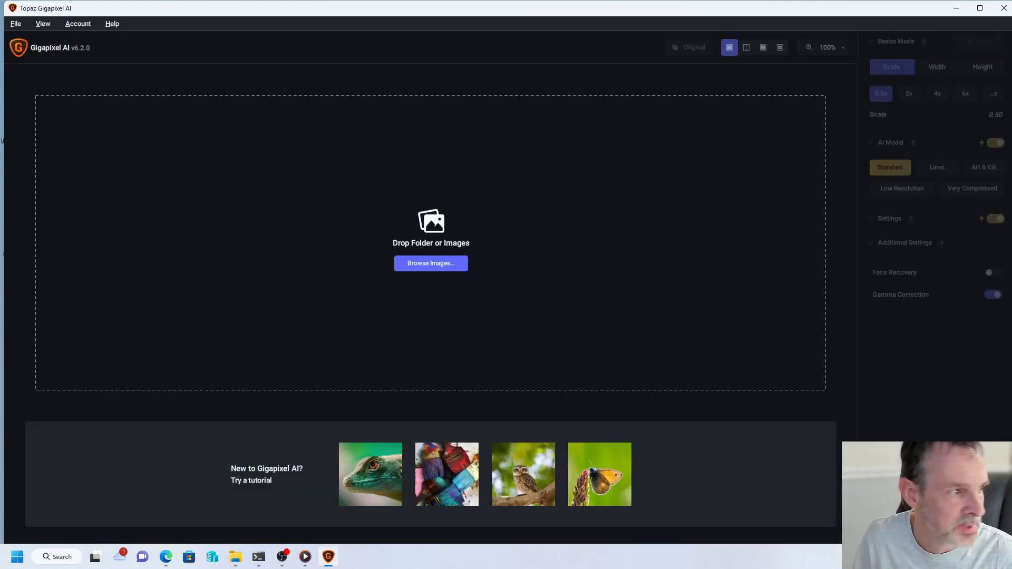
pyautogui.moveTo(2, 253); pyautogui.dragTo(450, 247)
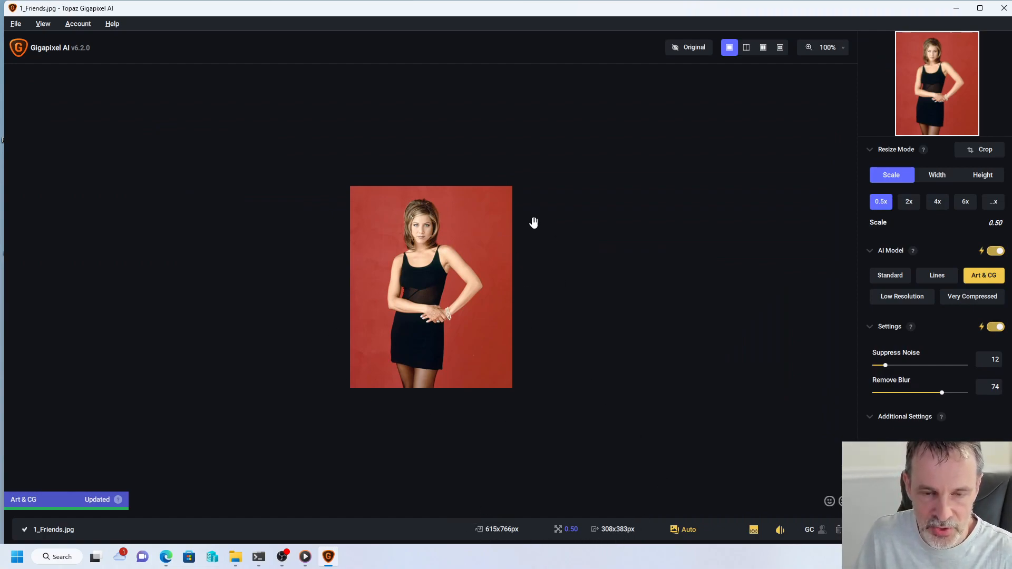
# - Inspect the loaded 1_Friends.jpg up close and set its resize scale to 2x
pyautogui.scroll(3, 439, 304)
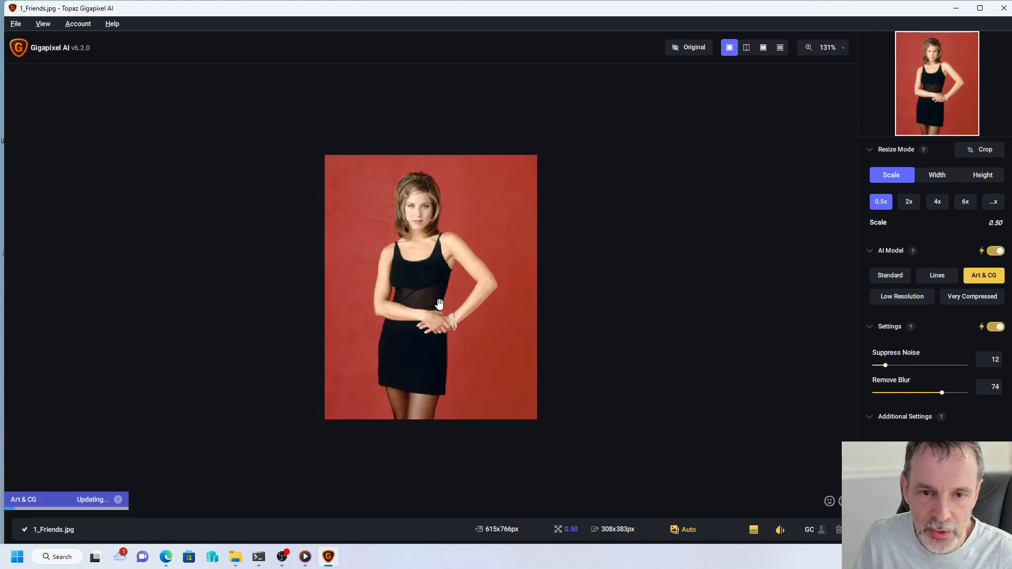
pyautogui.scroll(2, 439, 304)
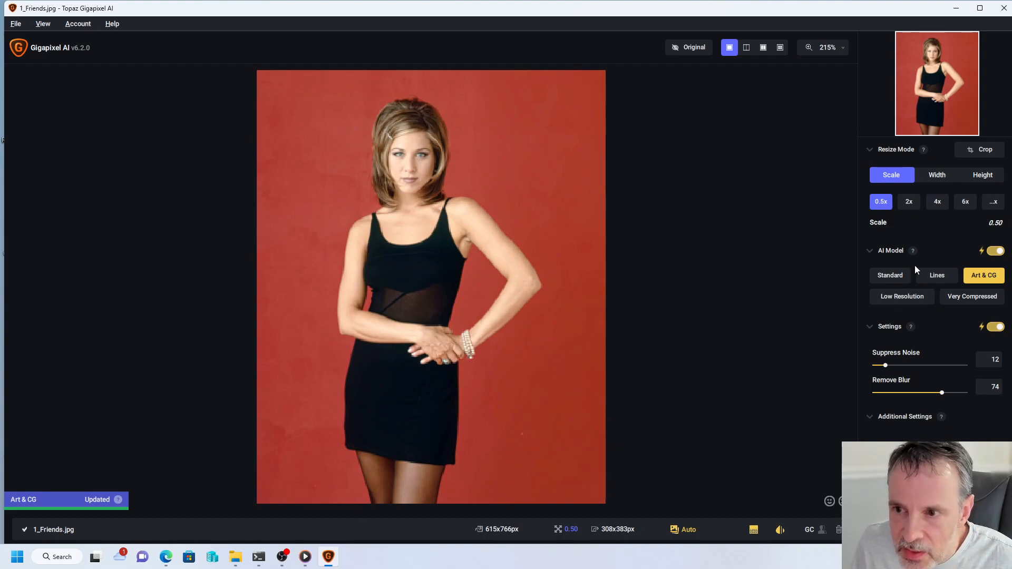
pyautogui.click(909, 201)
pyautogui.scroll(-3, 422, 210)
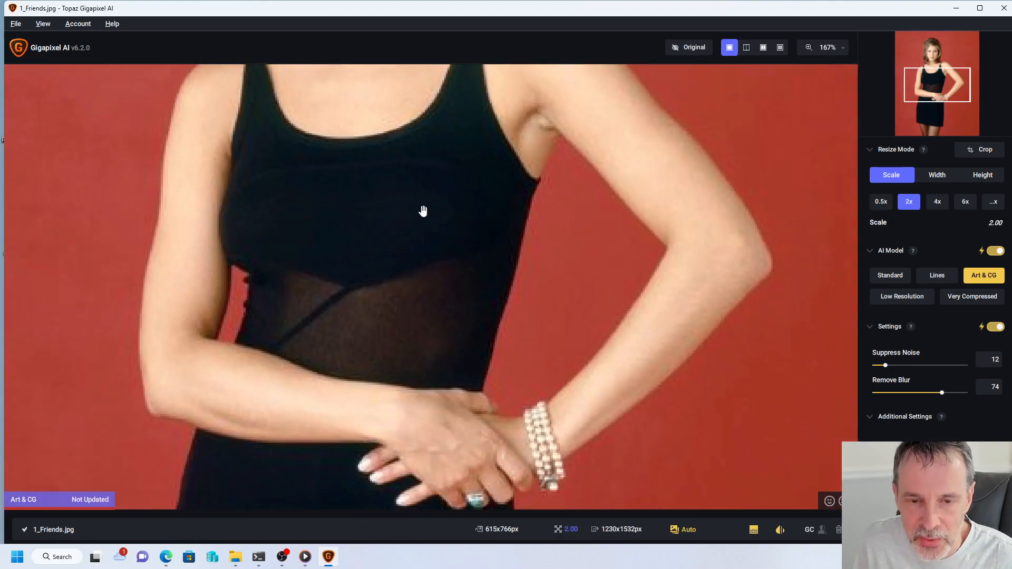
pyautogui.scroll(-4, 423, 211)
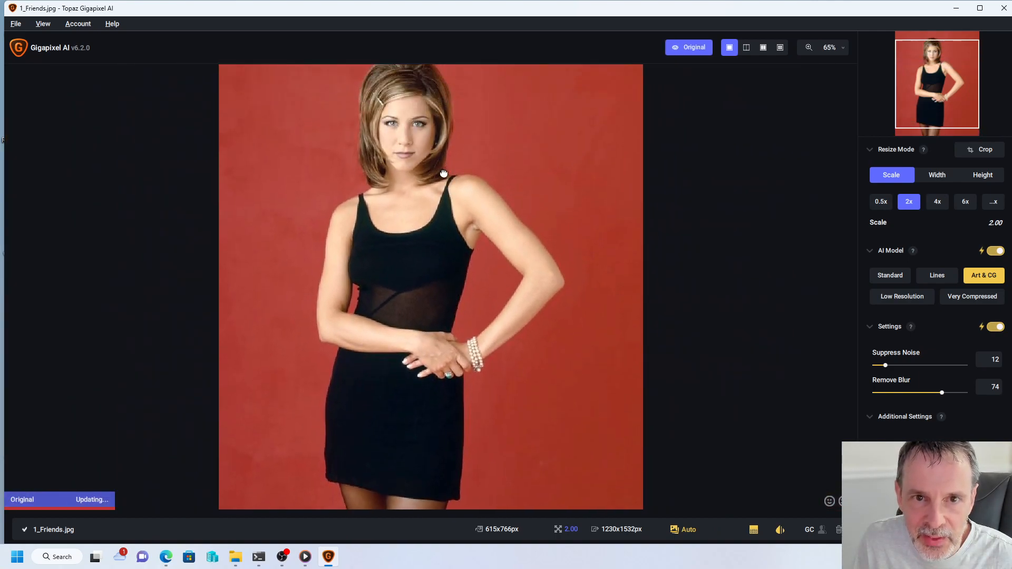
# - Compare the original with the Art & CG result in split view at 100% zoom, focusing on the face
pyautogui.click(746, 47)
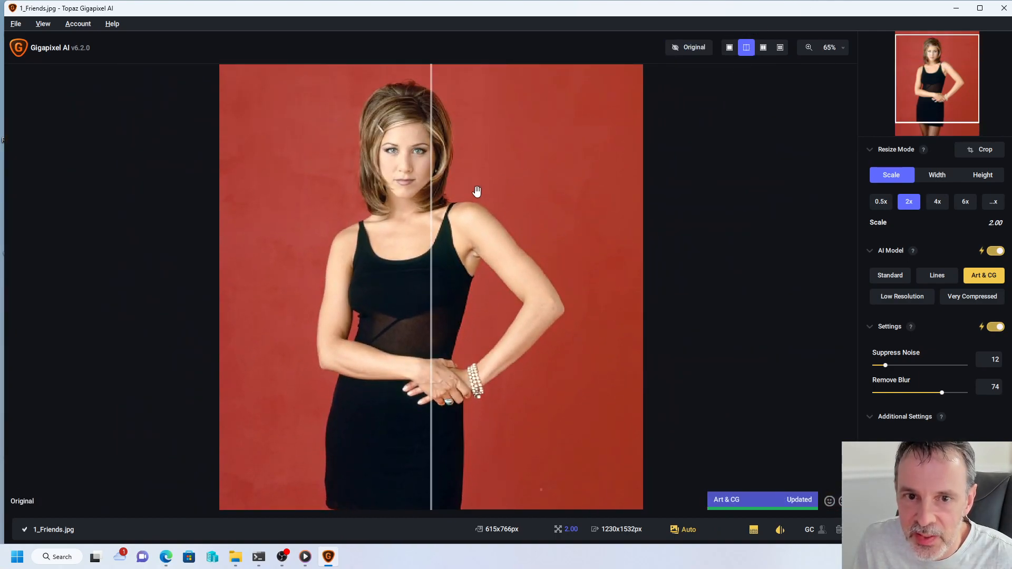
pyautogui.moveTo(436, 195); pyautogui.dragTo(307, 199)
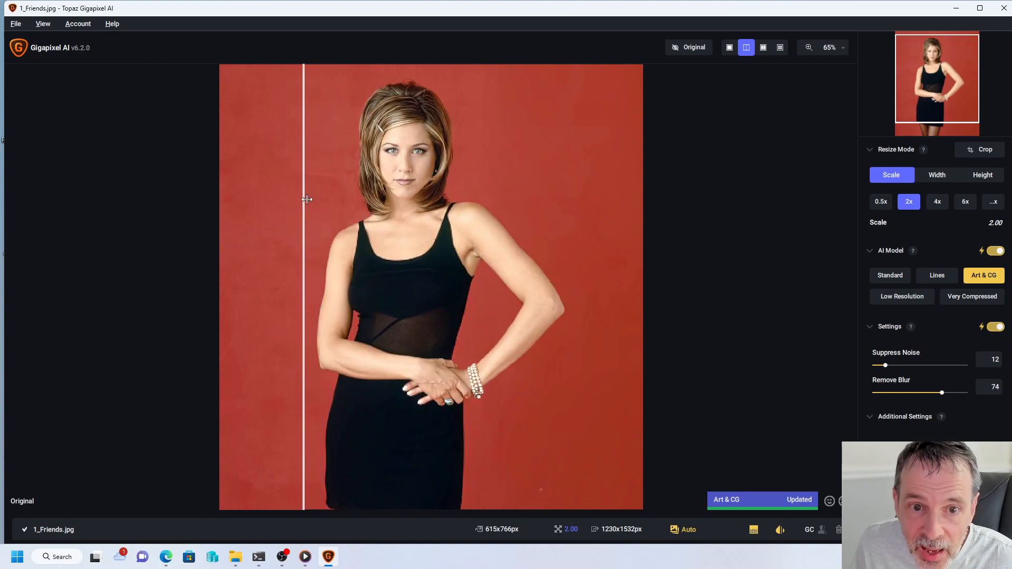
pyautogui.click(838, 49)
pyautogui.click(768, 125)
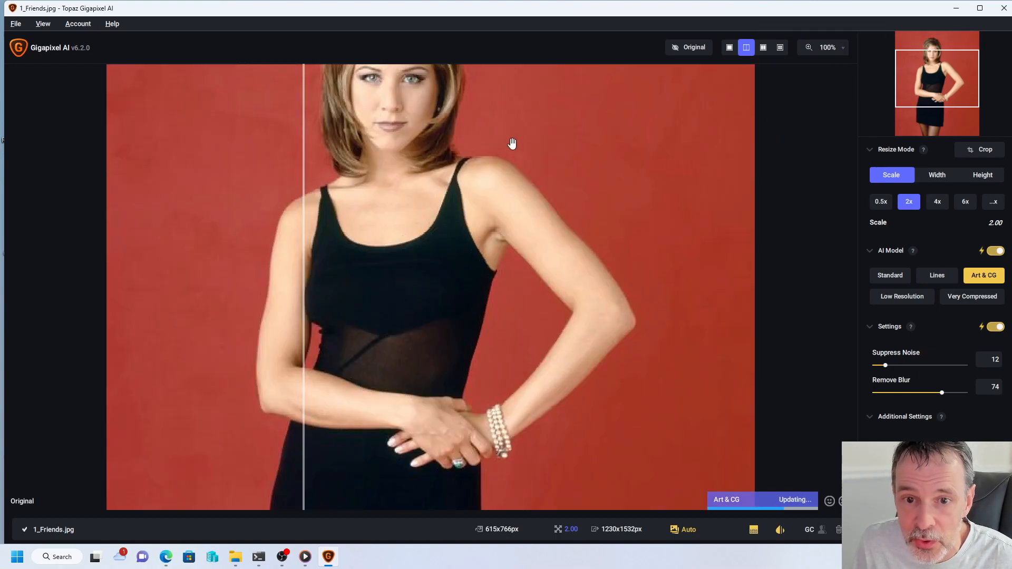
pyautogui.moveTo(416, 120); pyautogui.dragTo(460, 243)
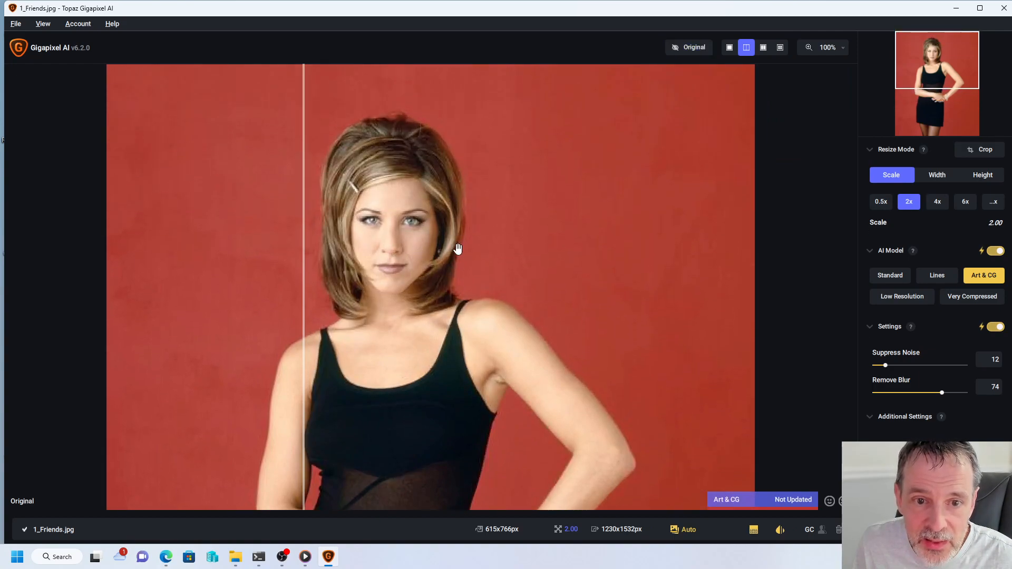
pyautogui.moveTo(309, 247); pyautogui.dragTo(243, 216)
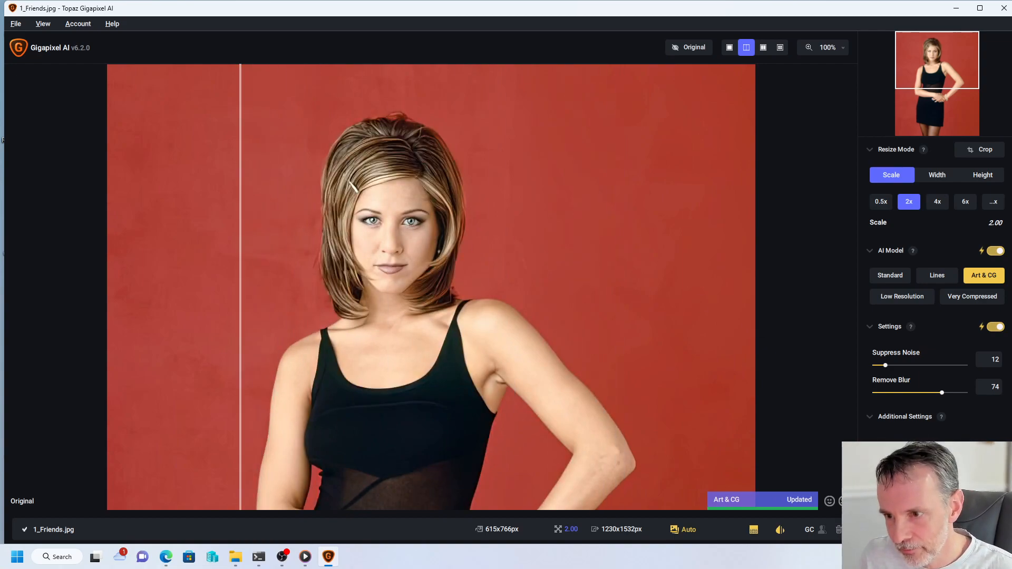
# - Save the 2x version of 1_Friends.jpg to the source folder and delete the original 1_Friends.jpg
pyautogui.hotkey('ctrl', 's')
pyautogui.click(622, 384)
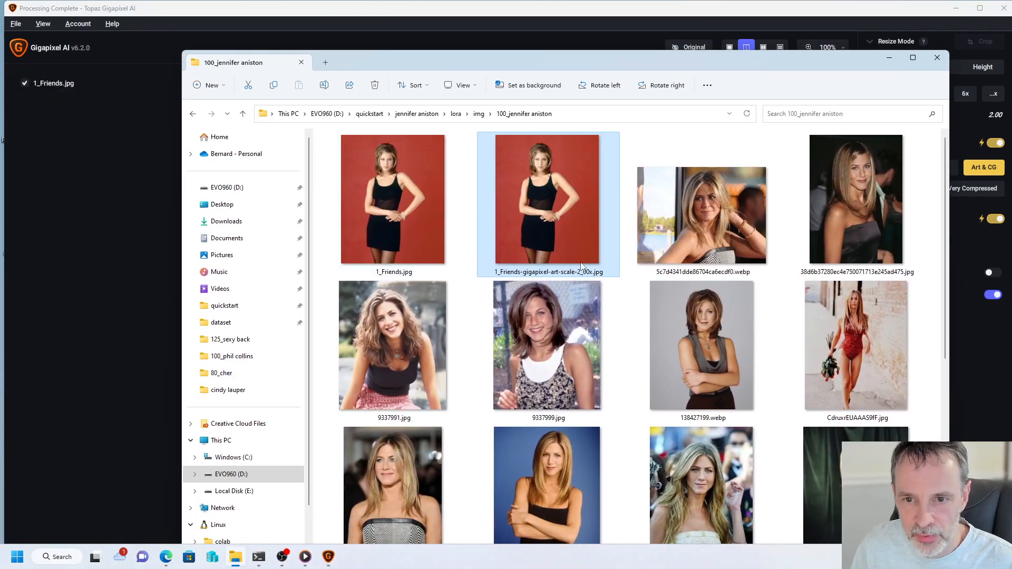
pyautogui.click(433, 216)
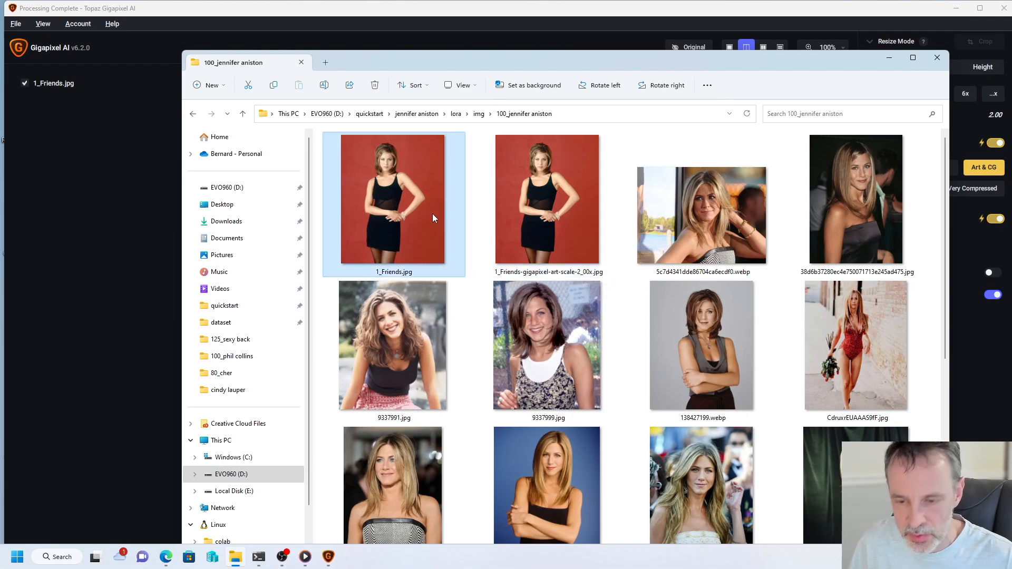
pyautogui.press('Delete')
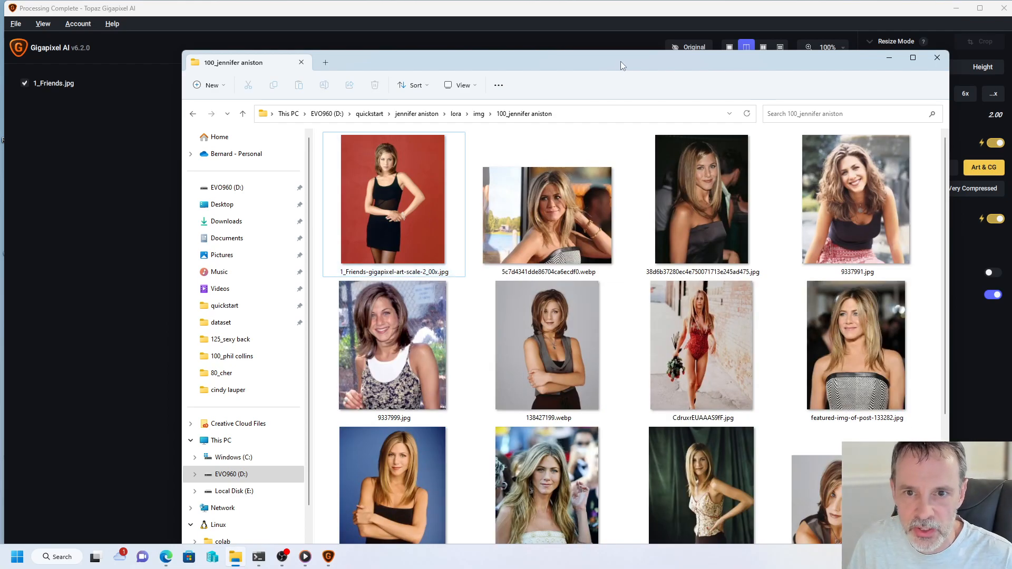
pyautogui.moveTo(621, 61); pyautogui.dragTo(0, 58)
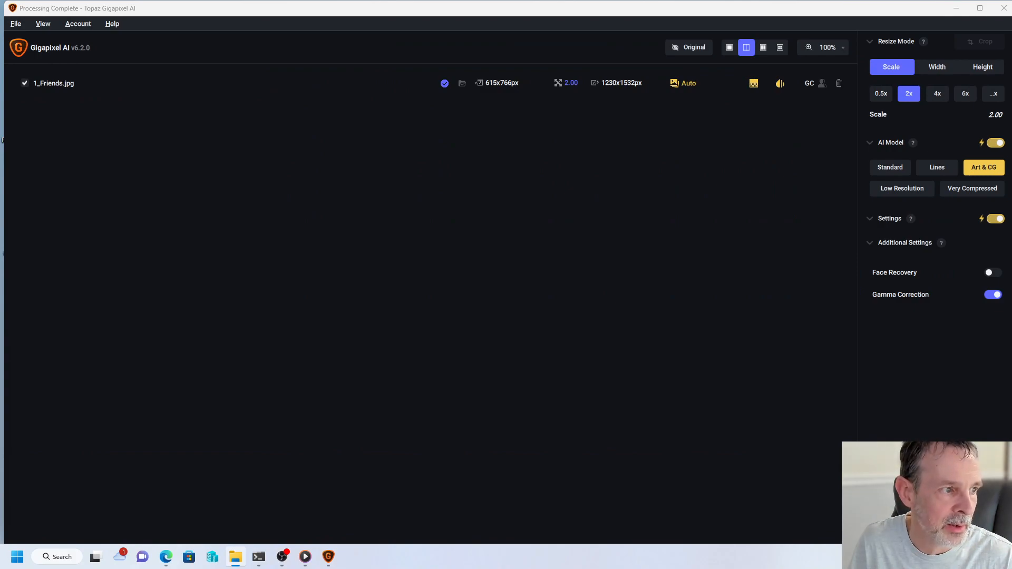
# - Load 5c7d4341dde86704ca6ecdf0.webp into Gigapixel AI and save its 2x Standard version as JPG in the source folder
pyautogui.moveTo(3, 140); pyautogui.dragTo(365, 232)
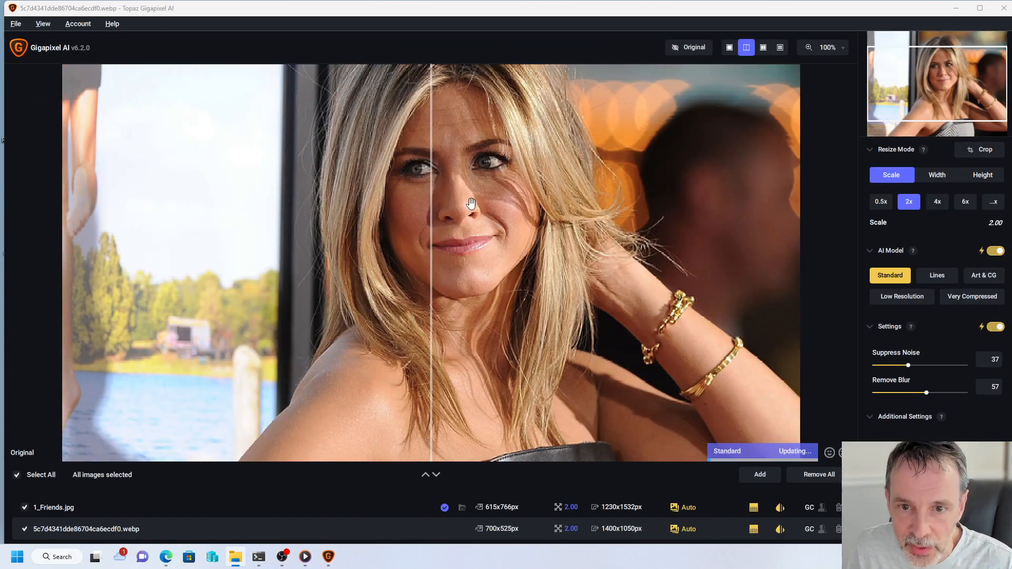
pyautogui.moveTo(432, 221); pyautogui.dragTo(267, 198)
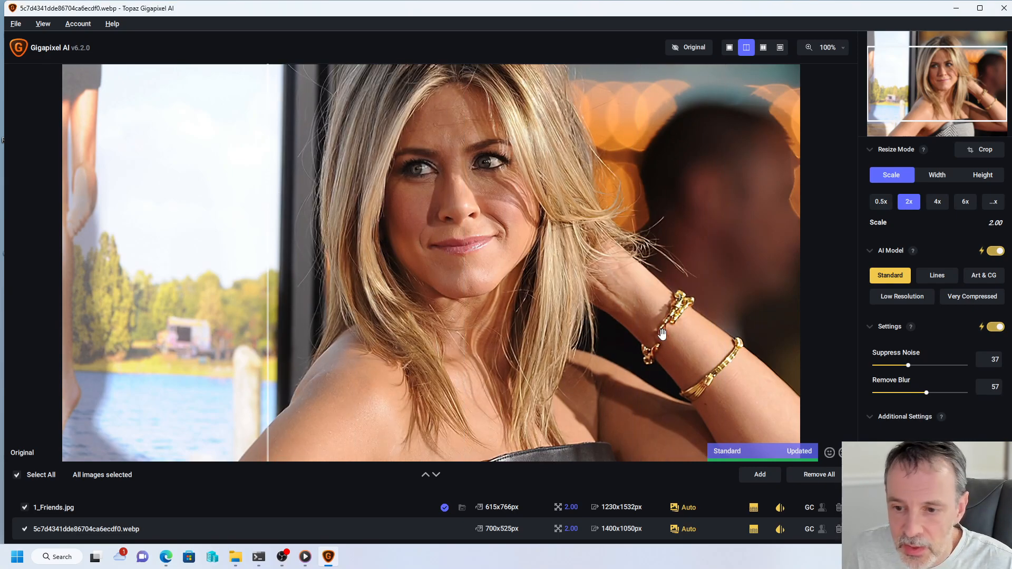
pyautogui.hotkey('ctrl', 's')
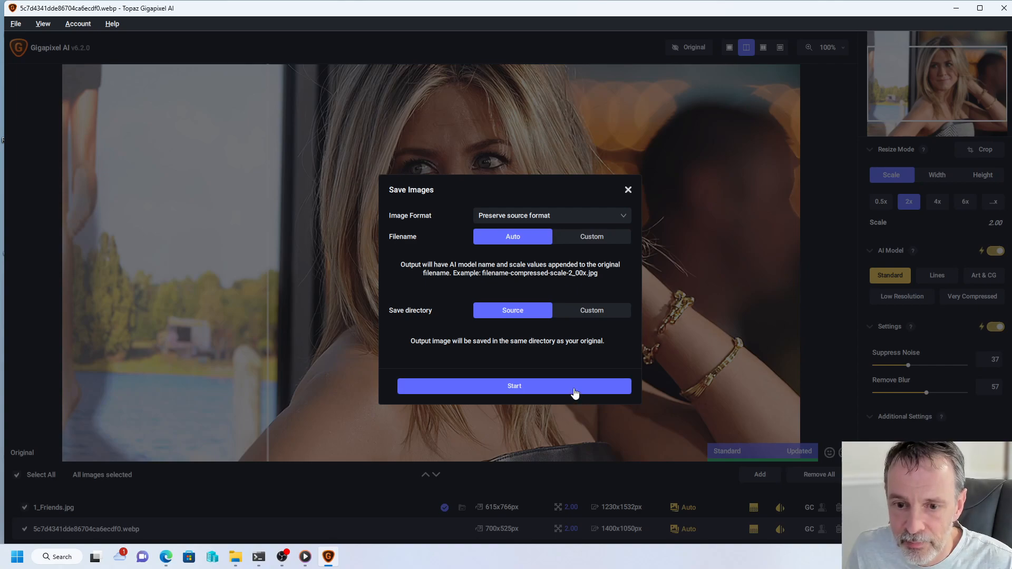
pyautogui.click(586, 218)
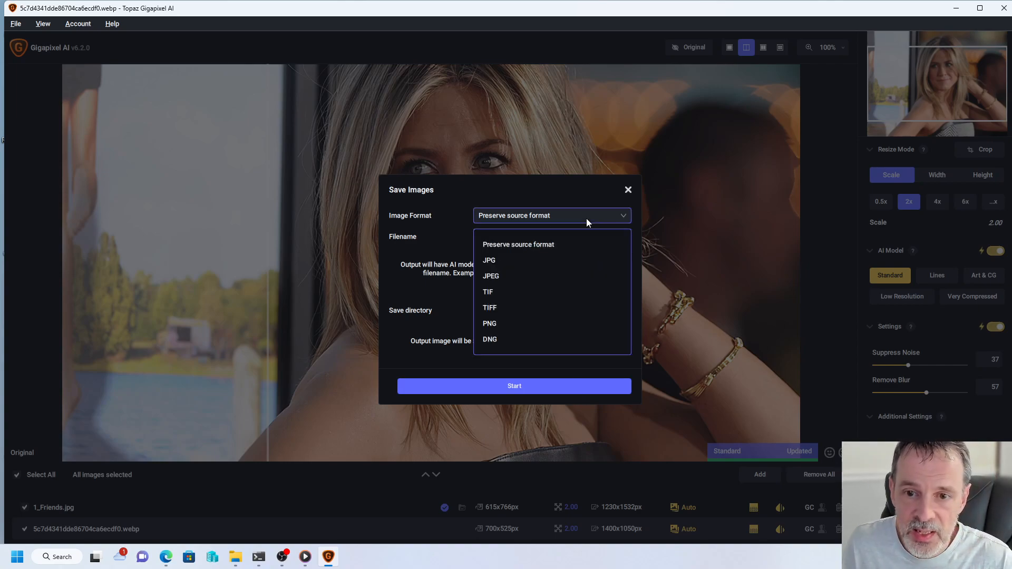
pyautogui.click(558, 260)
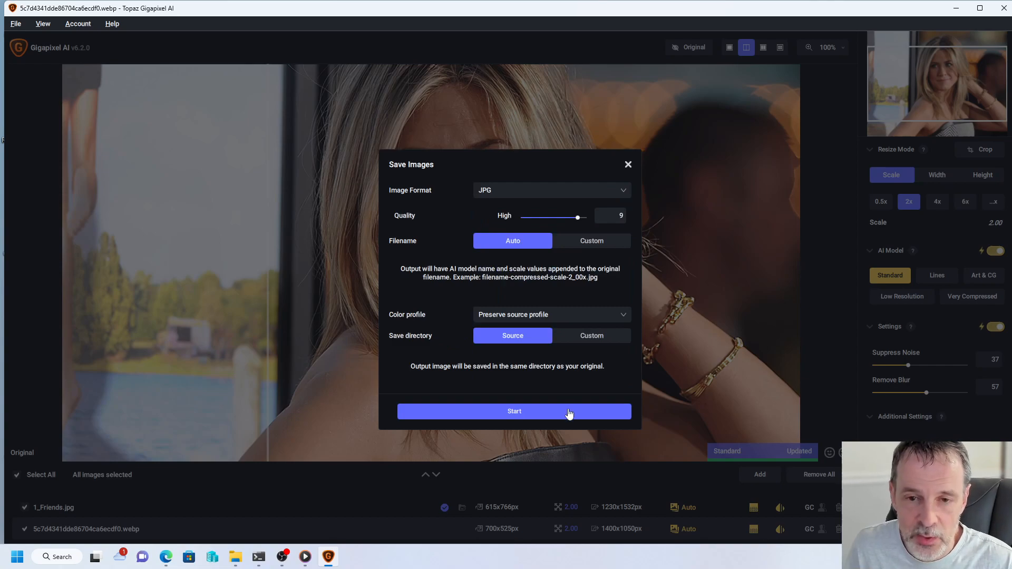
pyautogui.hotkey('alt', 'Tab')
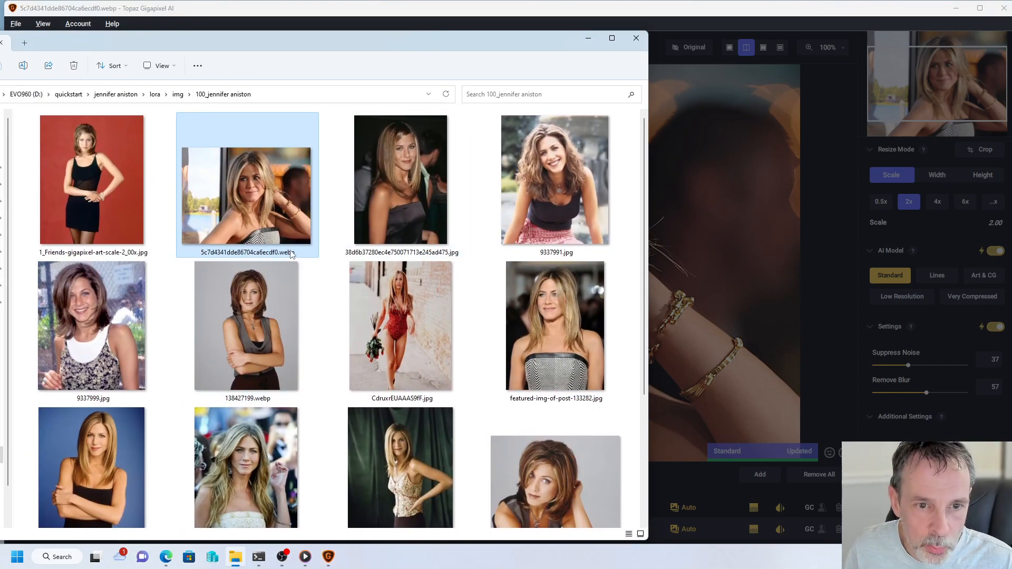
pyautogui.moveTo(441, 45); pyautogui.dragTo(0, 21)
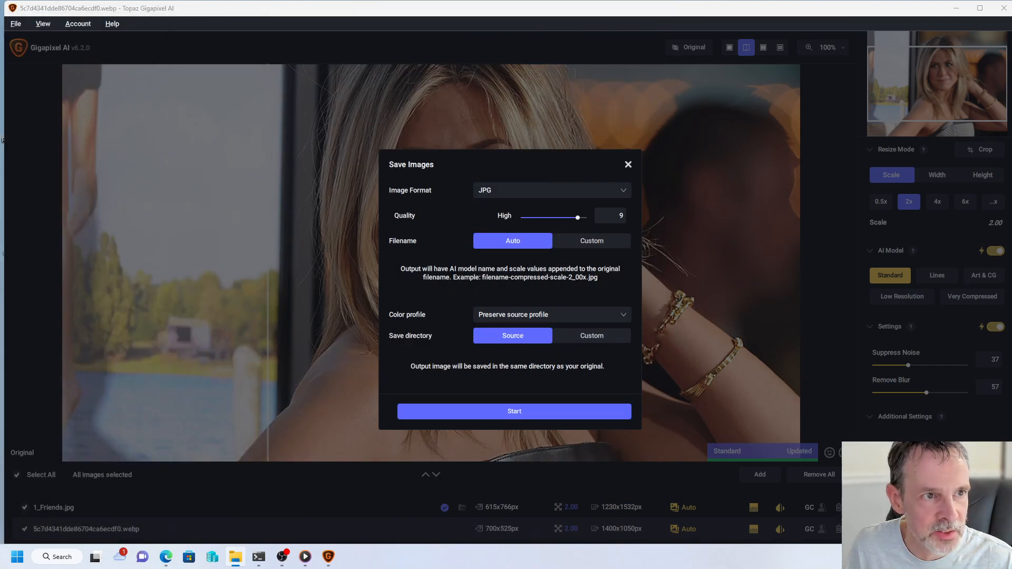
pyautogui.click(560, 411)
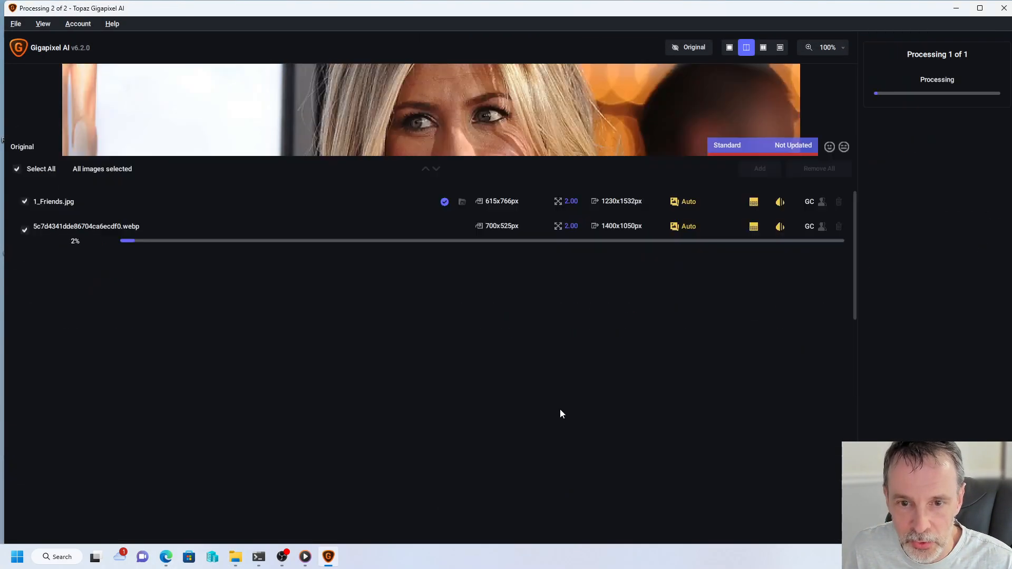
# - Load 38d6b37280ec4e750071713e245ad475.jpg from the photo folder and save its 2x Standard version to the source folder in the source format
pyautogui.moveTo(2, 140); pyautogui.dragTo(528, 243)
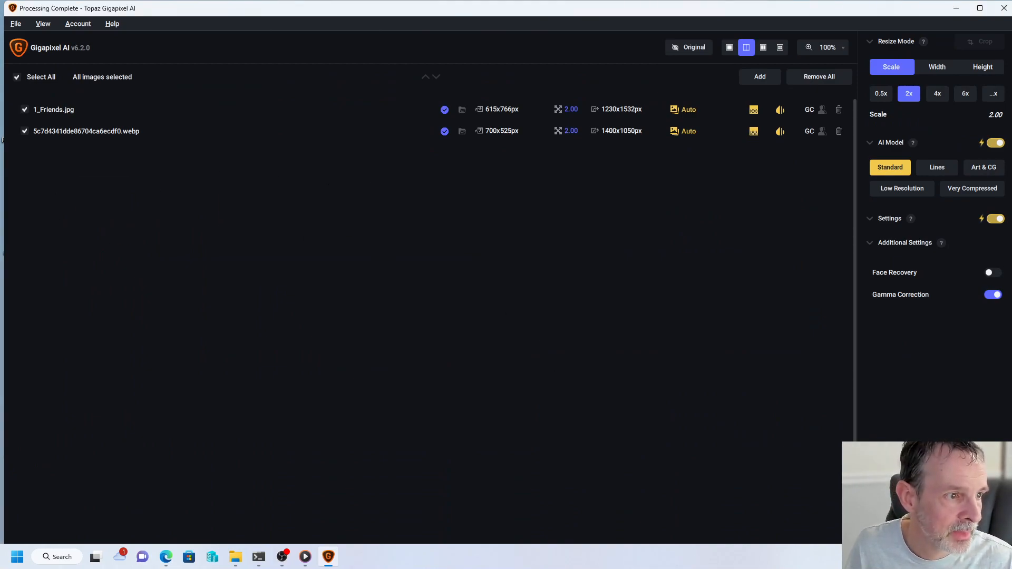
pyautogui.click(3, 140)
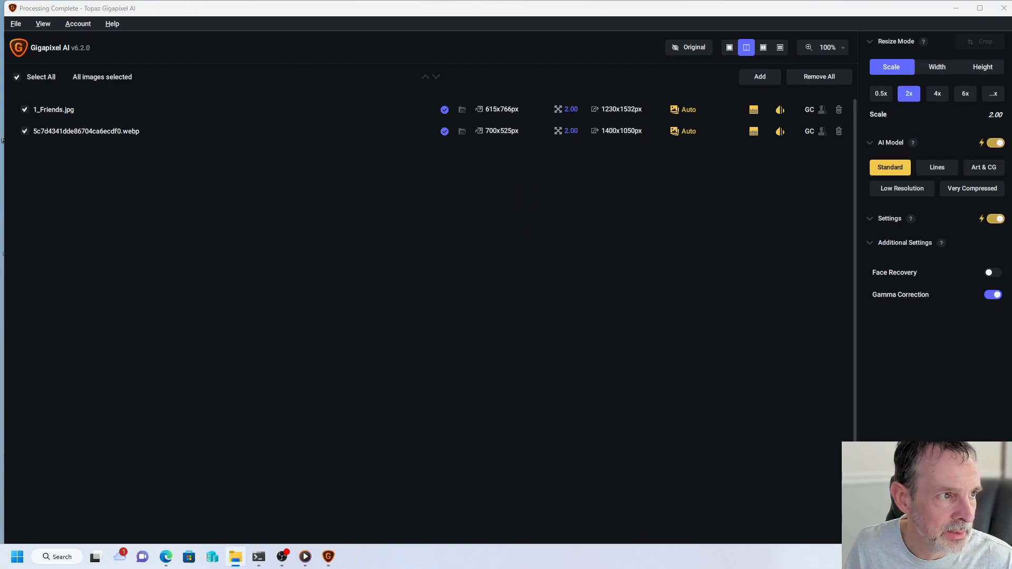
pyautogui.moveTo(3, 140); pyautogui.dragTo(393, 221)
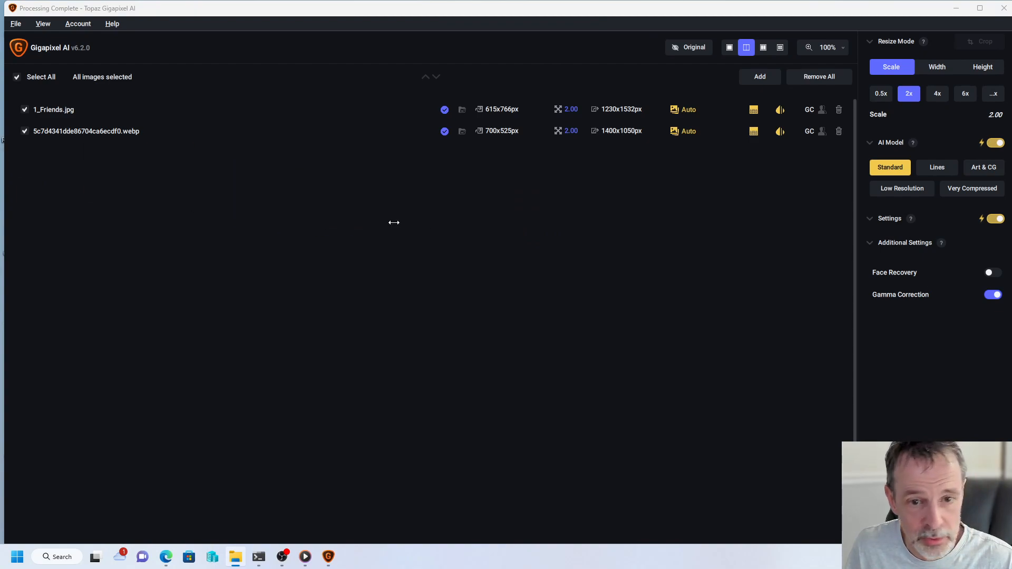
pyautogui.moveTo(566, 77); pyautogui.dragTo(583, 311)
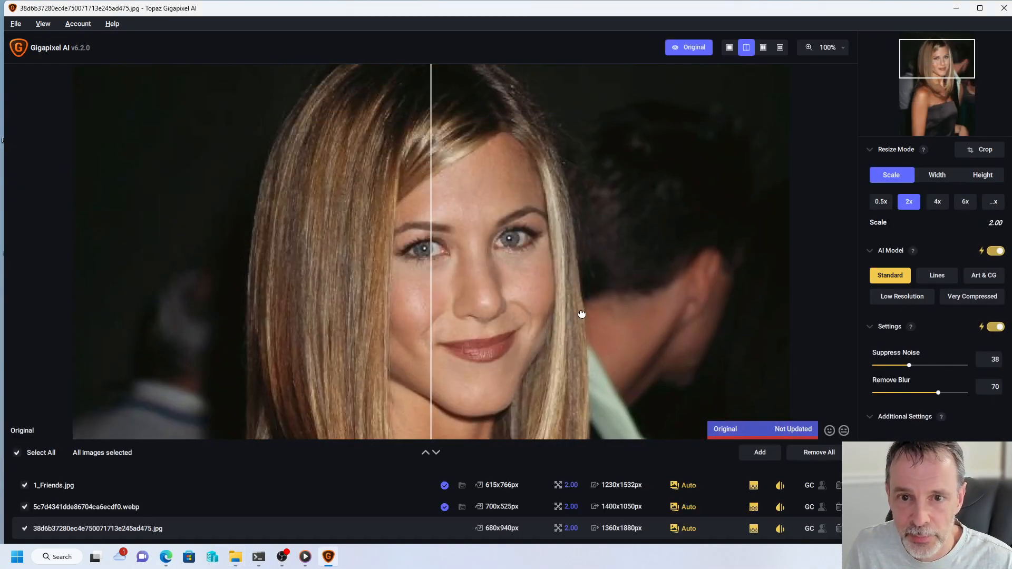
pyautogui.moveTo(433, 270); pyautogui.dragTo(309, 286)
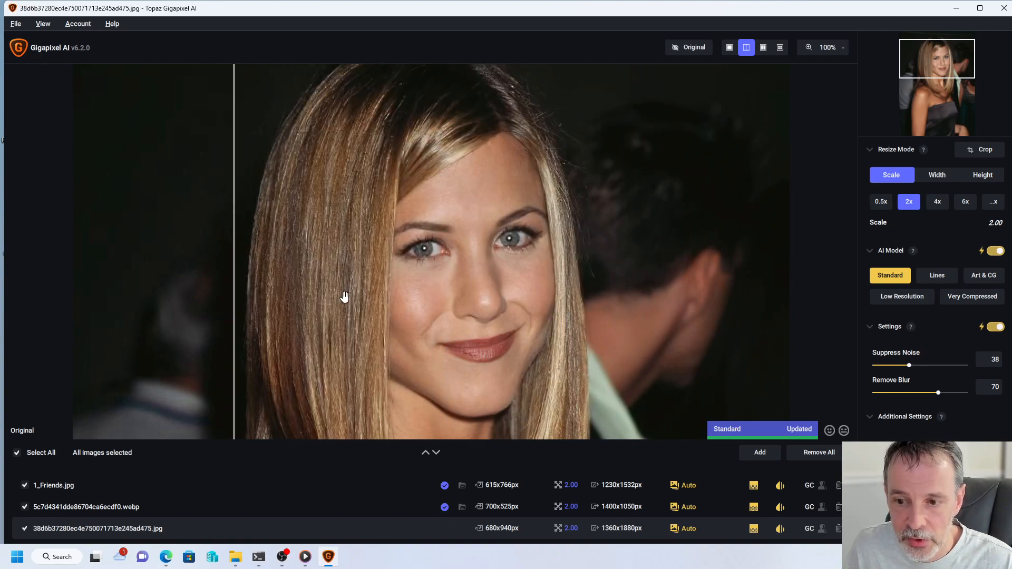
pyautogui.hotkey('ctrl', 's')
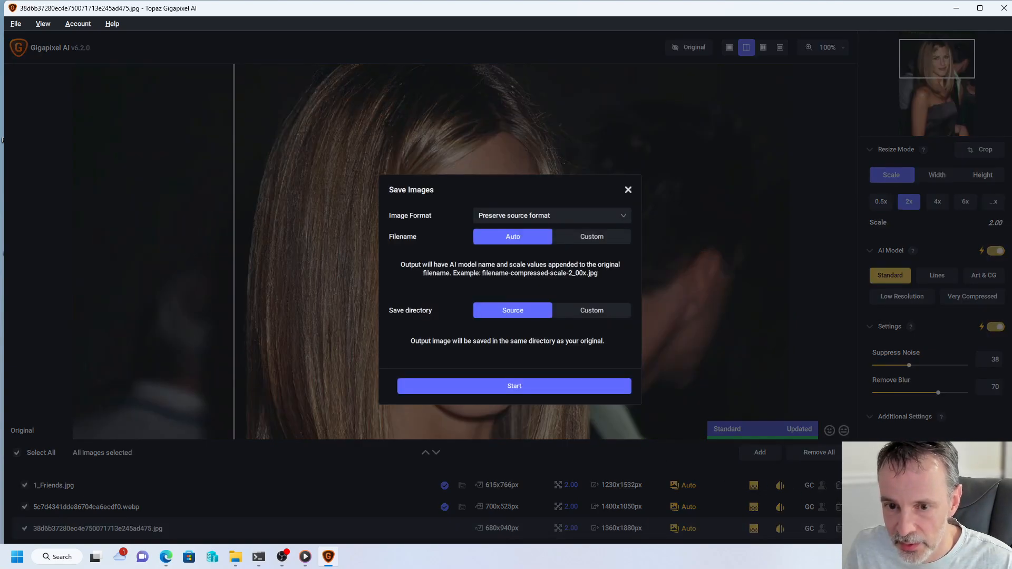
pyautogui.click(578, 387)
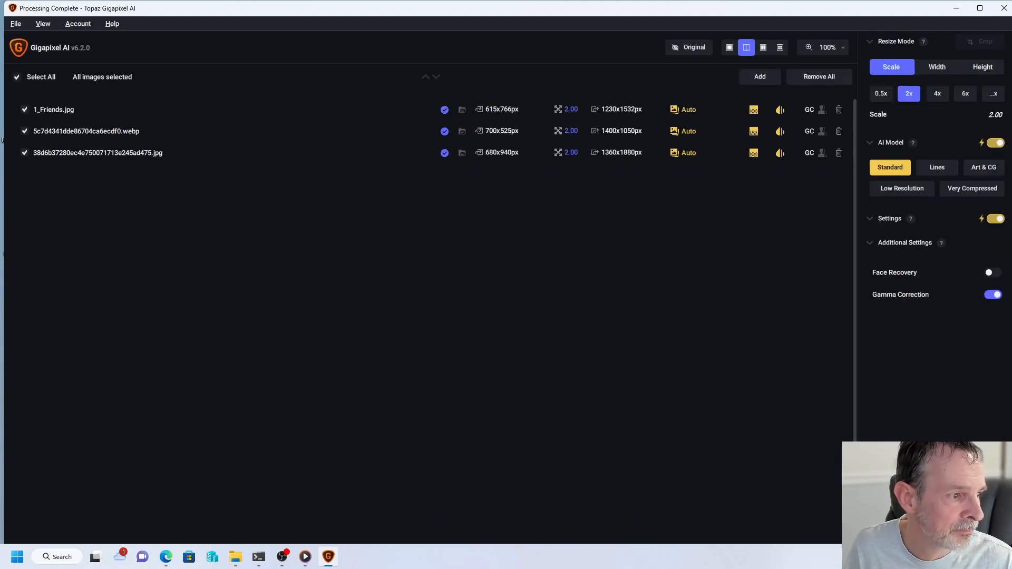
pyautogui.hotkey('alt', 'Tab')
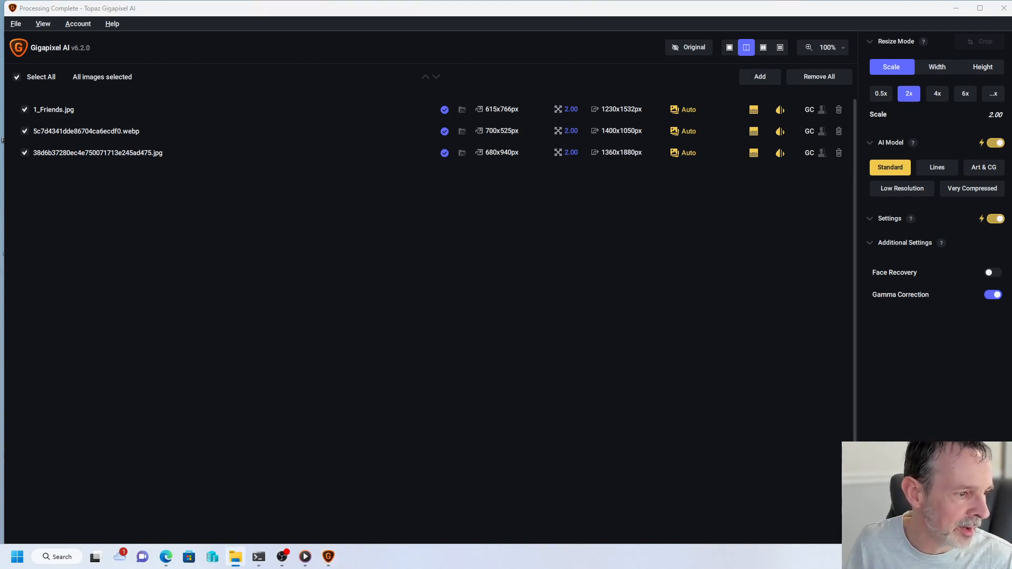
pyautogui.moveTo(1, 371); pyautogui.dragTo(292, 342)
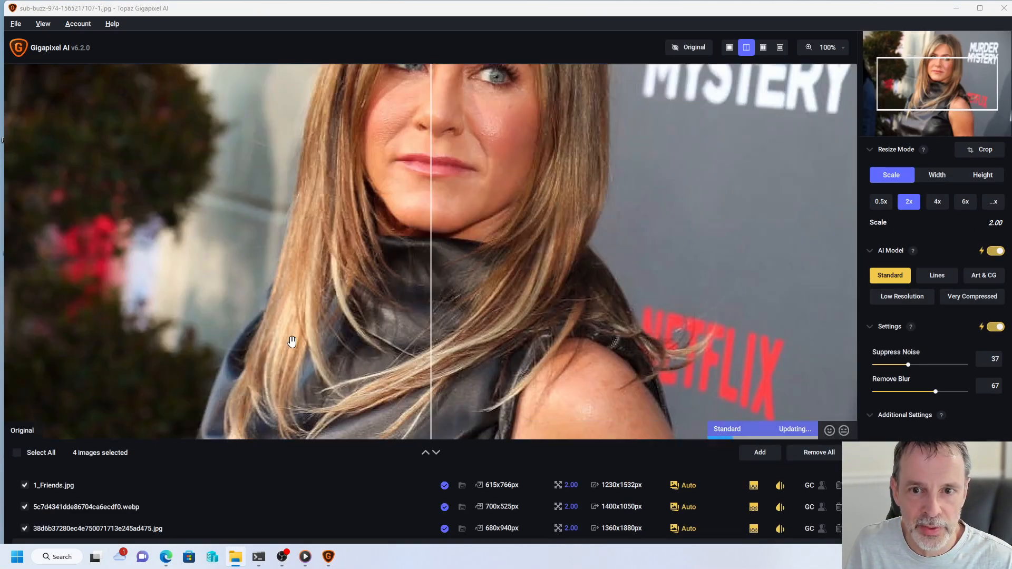
pyautogui.scroll(-1, 292, 343)
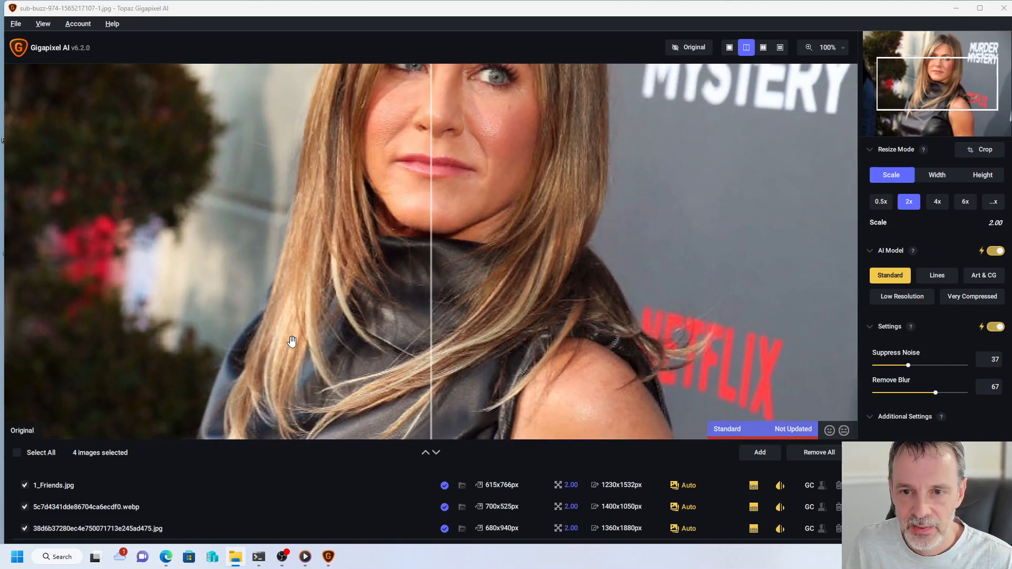
pyautogui.moveTo(562, 148); pyautogui.dragTo(578, 297)
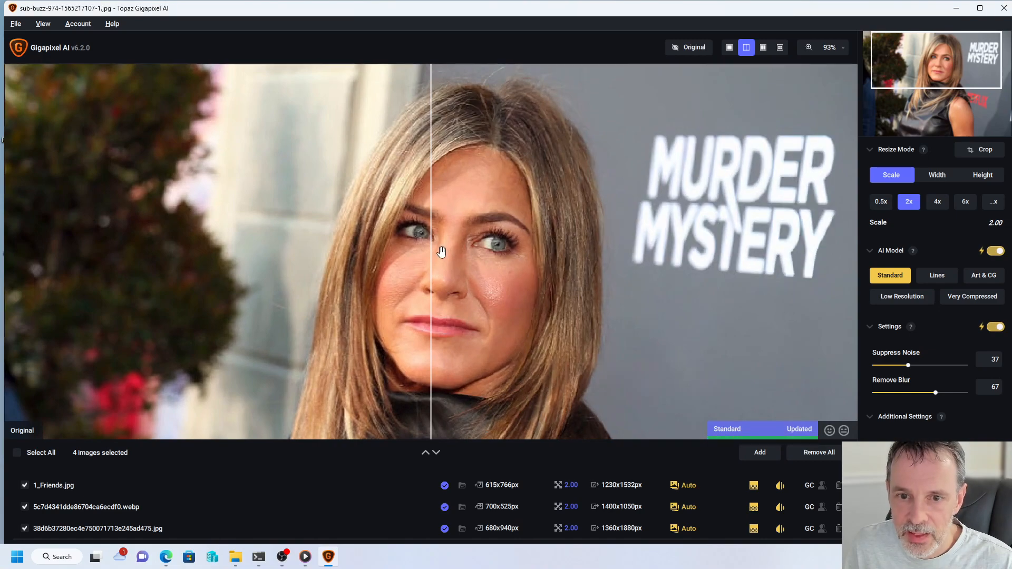
pyautogui.moveTo(430, 254); pyautogui.dragTo(249, 259)
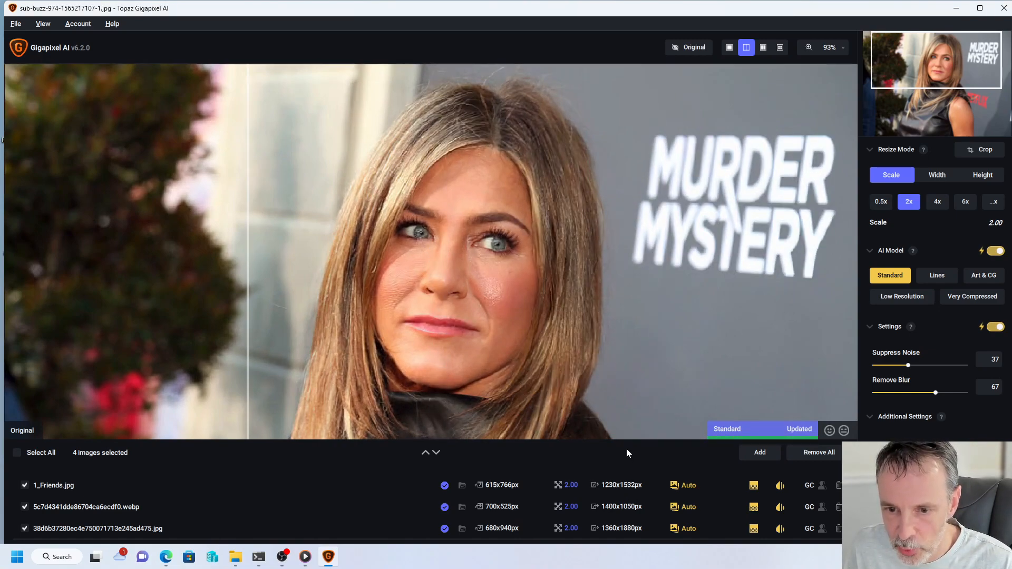
pyautogui.moveTo(626, 441); pyautogui.dragTo(633, 317)
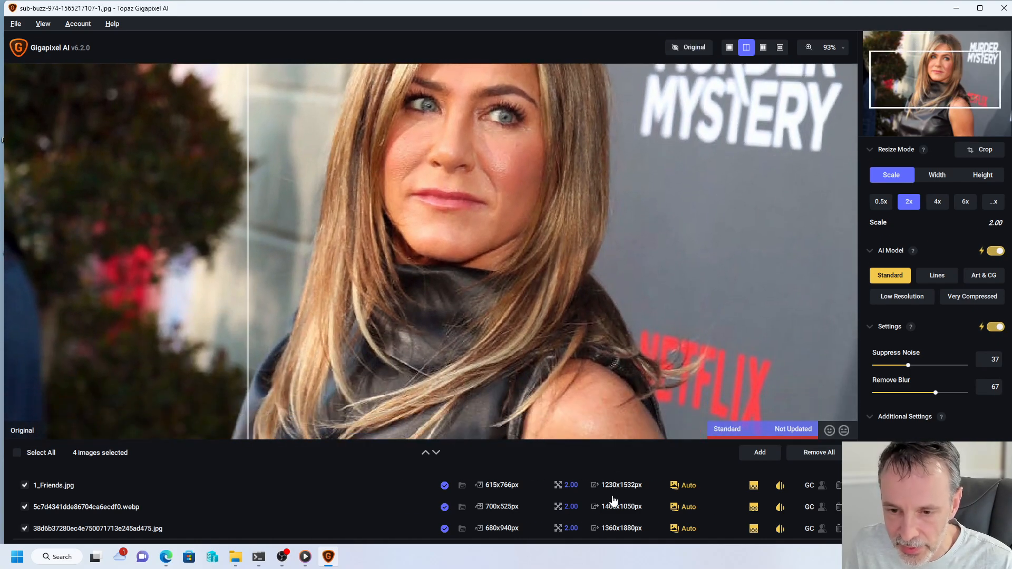
# - Look through the loaded images, previewing 1_Friends.jpg, GettyImages-908311.webp and 38d6b37280ec4e750071713e245ad475.jpg
pyautogui.click(220, 491)
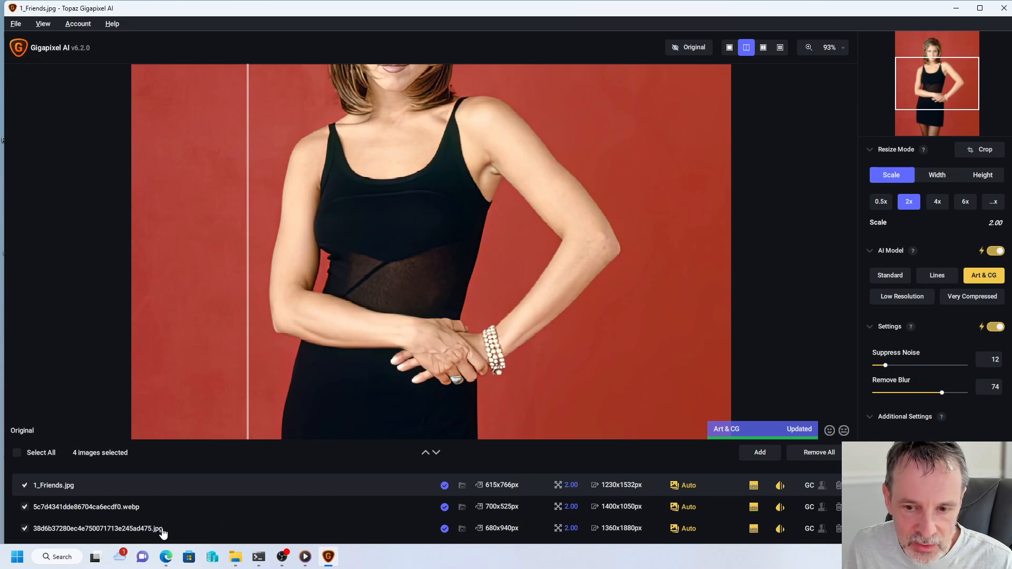
pyautogui.scroll(-5, 287, 501)
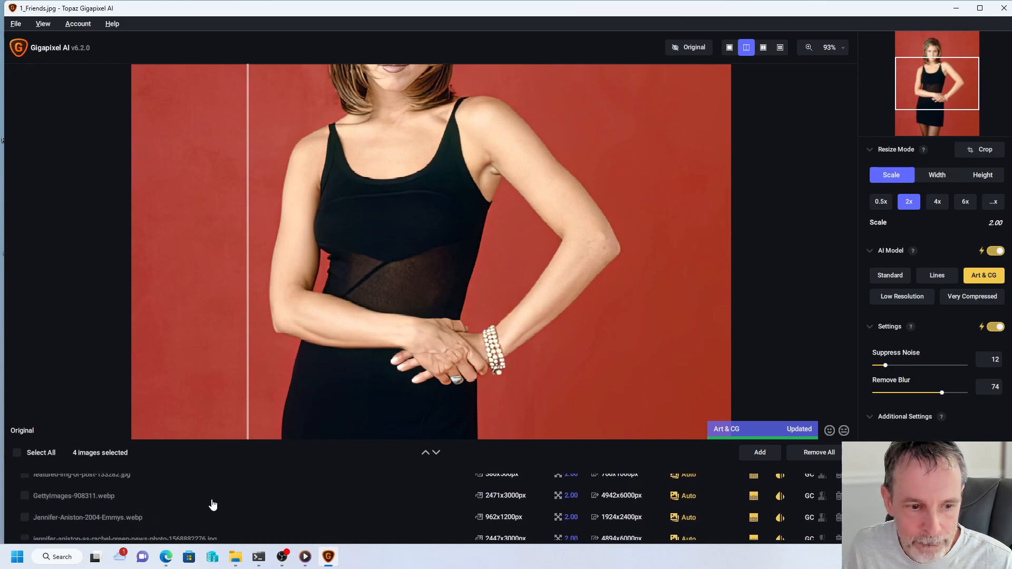
pyautogui.click(208, 498)
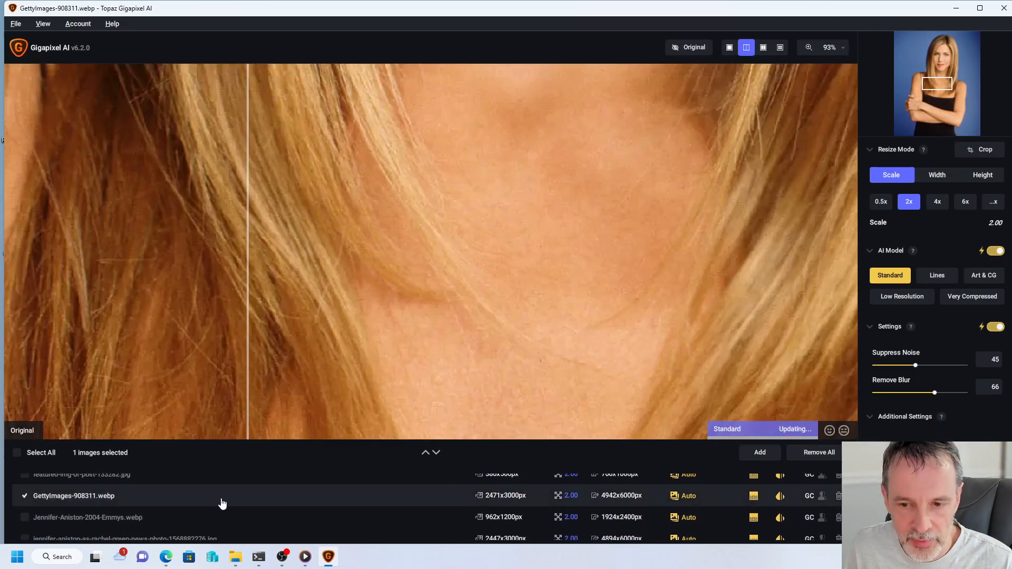
pyautogui.scroll(2, 221, 503)
pyautogui.scroll(3, 222, 503)
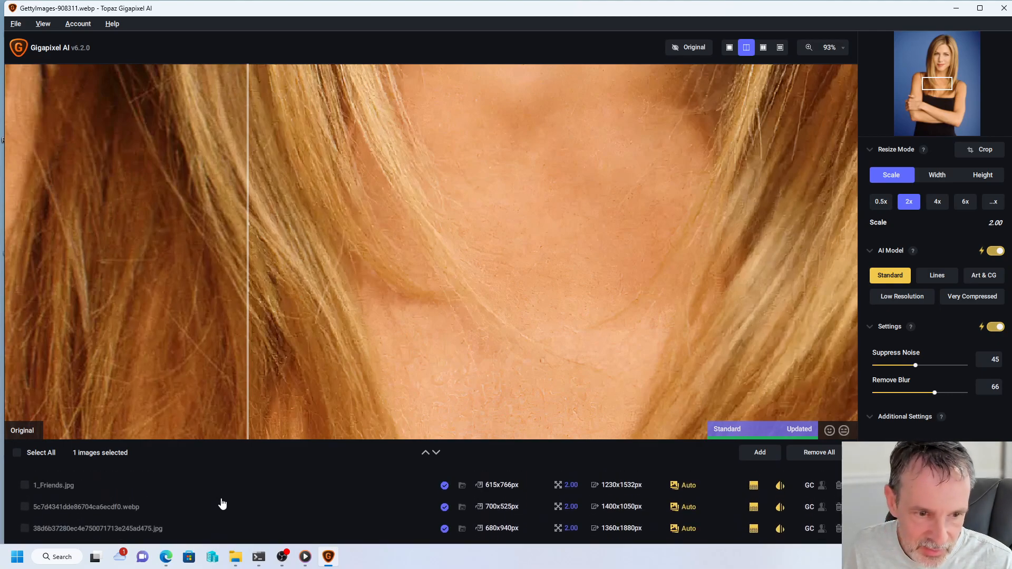
pyautogui.click(211, 510)
pyautogui.click(197, 533)
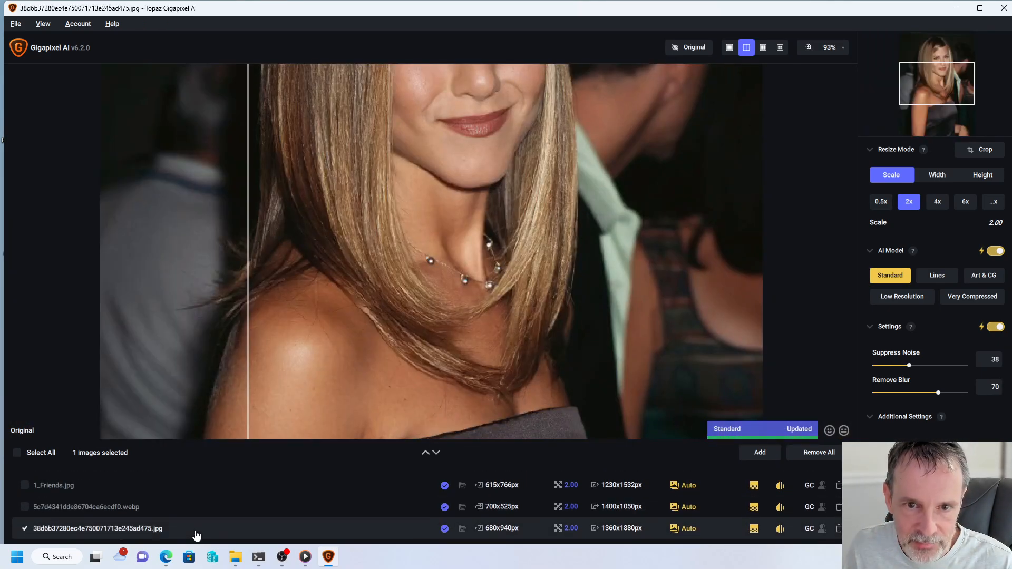
pyautogui.scroll(-2, 226, 487)
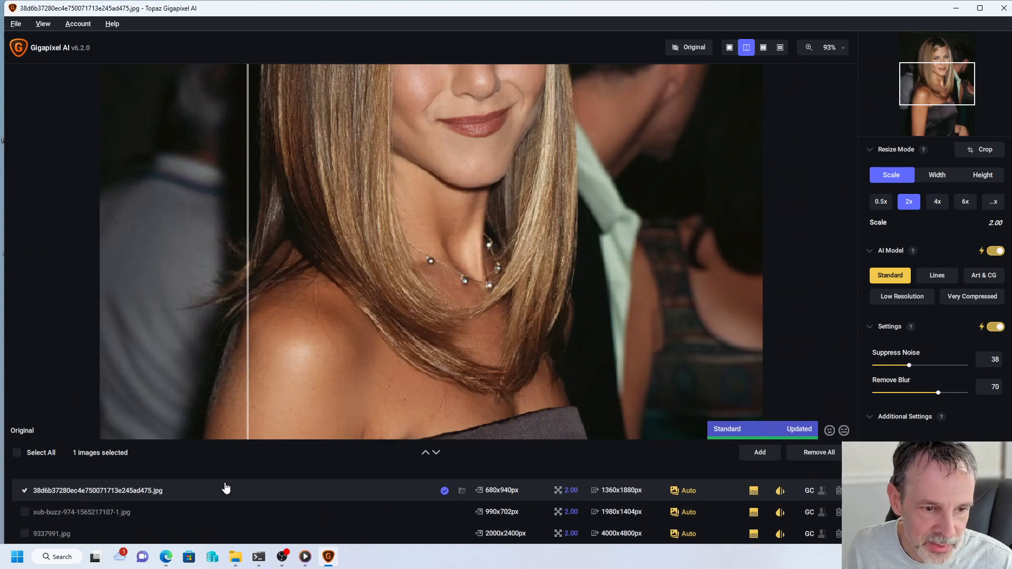
pyautogui.click(199, 519)
pyautogui.moveTo(515, 134); pyautogui.dragTo(473, 261)
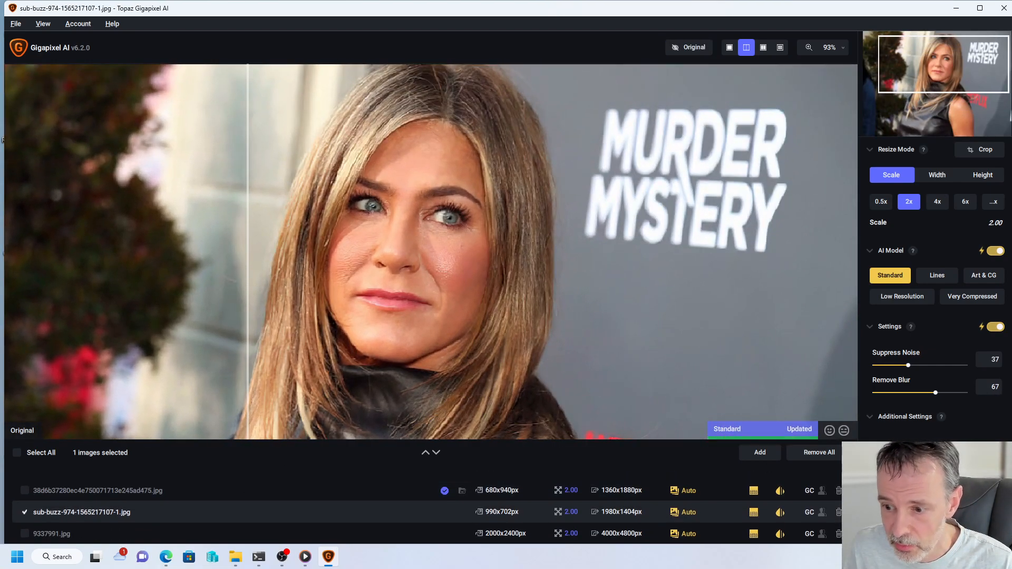
pyautogui.hotkey('ctrl', 's')
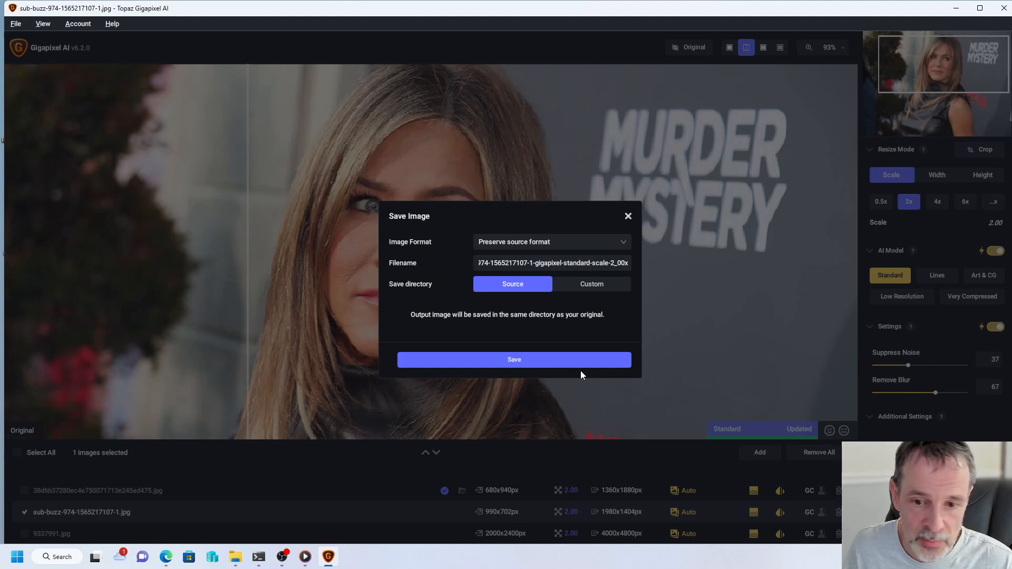
pyautogui.click(572, 360)
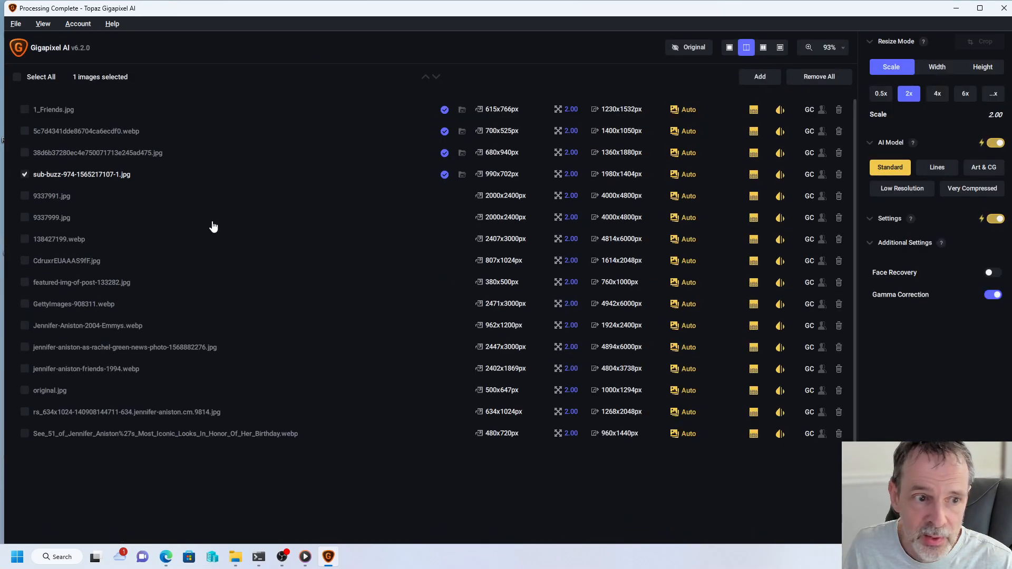
# - Preview 9337991.jpg and compare the original with the Standard result in split view on the face and hair
pyautogui.click(151, 199)
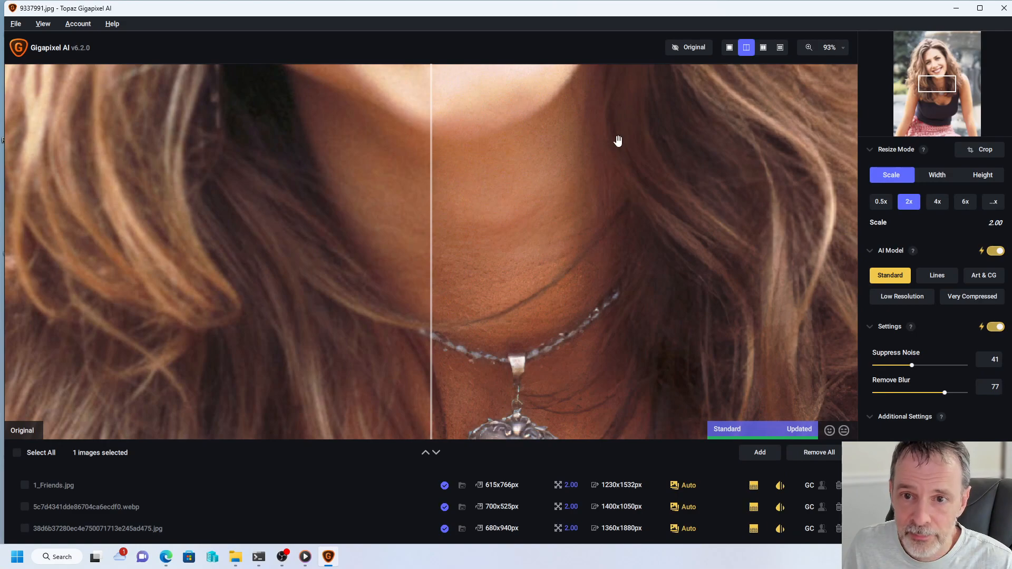
pyautogui.moveTo(617, 144); pyautogui.dragTo(677, 372)
pyautogui.scroll(-2, 672, 348)
pyautogui.scroll(-2, 643, 243)
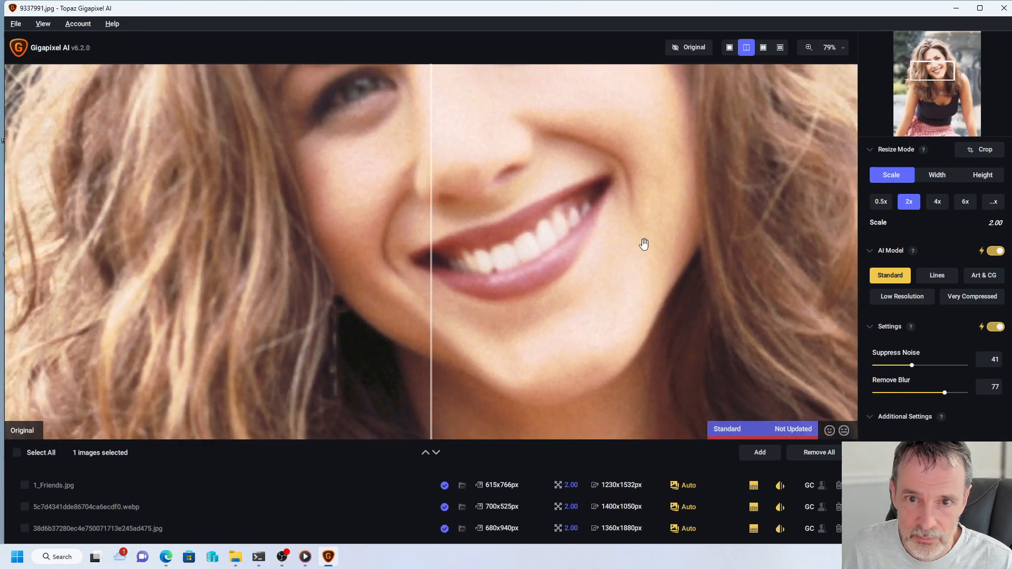
pyautogui.moveTo(431, 200); pyautogui.dragTo(680, 215)
pyautogui.moveTo(609, 215); pyautogui.dragTo(377, 211)
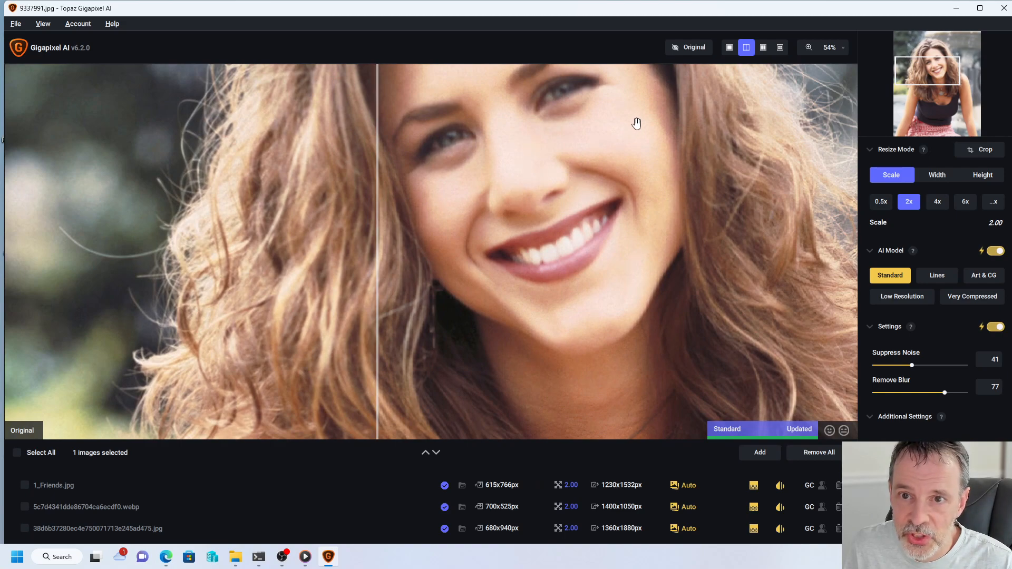
pyautogui.moveTo(641, 109); pyautogui.dragTo(531, 422)
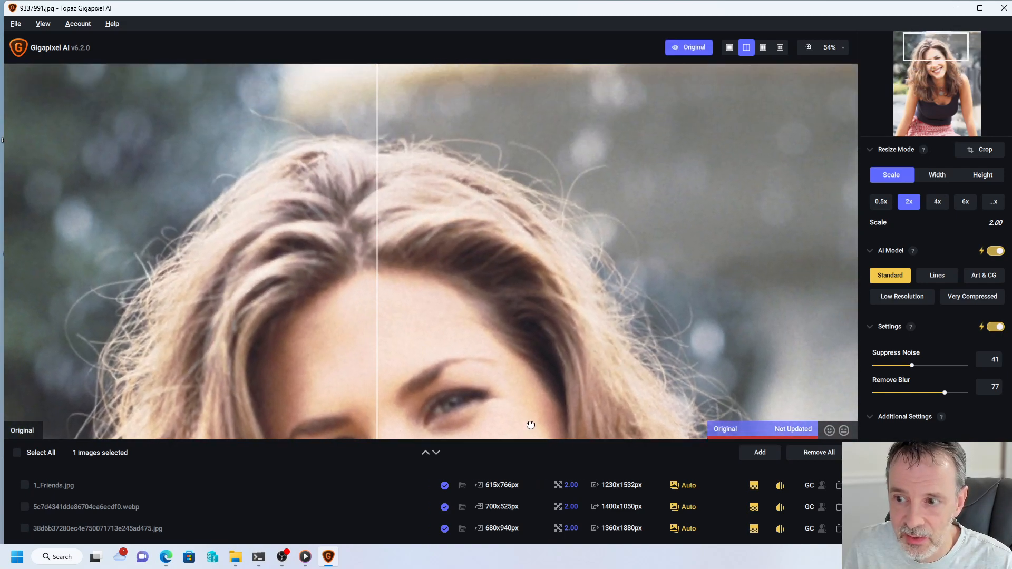
pyautogui.moveTo(380, 310); pyautogui.dragTo(227, 310)
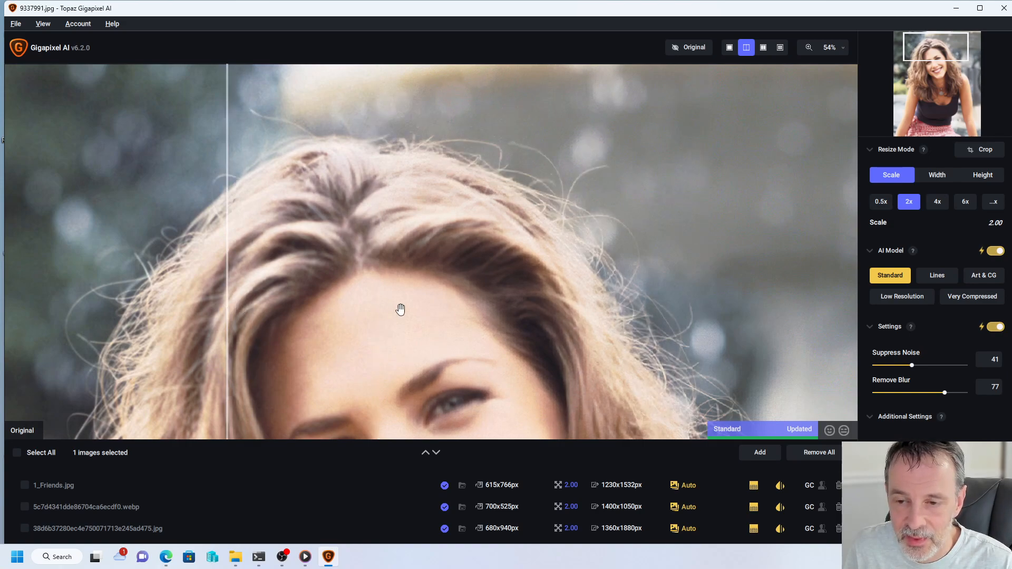
# - Check the face in 9337991.jpg and save its 2x Standard version to the source folder in the source format
pyautogui.moveTo(433, 354); pyautogui.dragTo(534, 209)
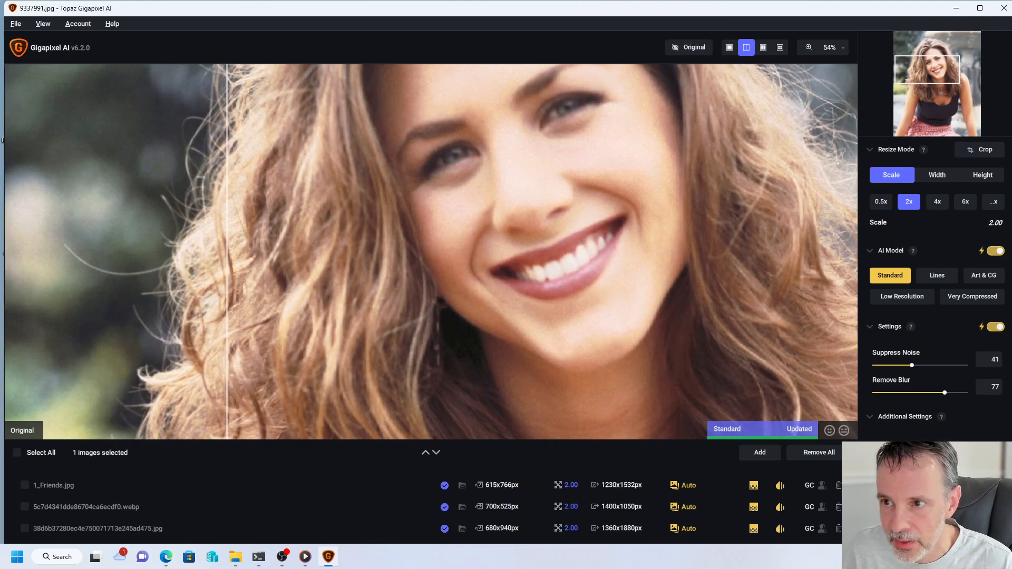
pyautogui.hotkey('ctrl', 's')
pyautogui.click(502, 363)
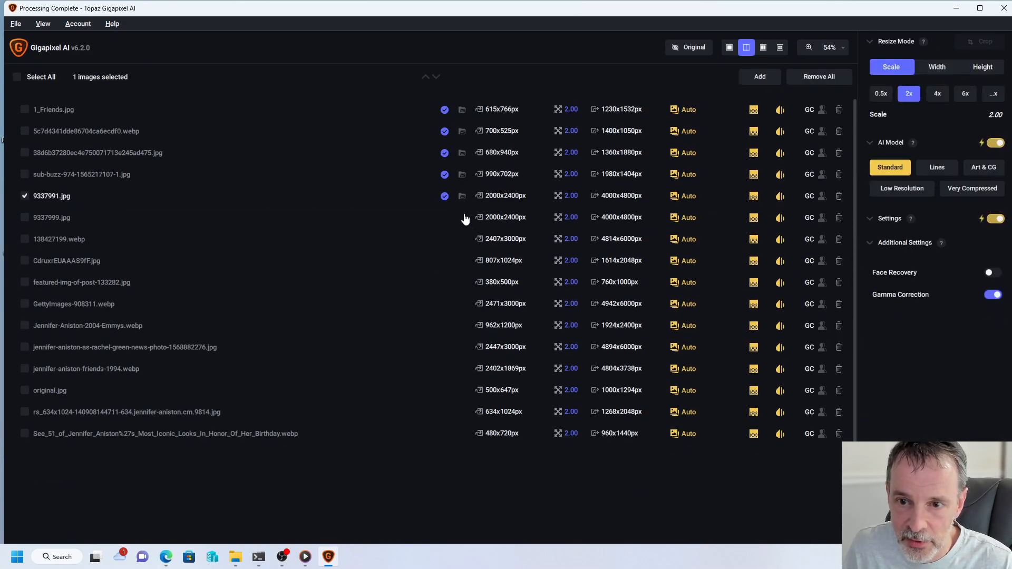
# - Compare the original with the Low Resolution result on the face and hair in 9337999.jpg, and select 138427199.webp in the image list
pyautogui.click(377, 220)
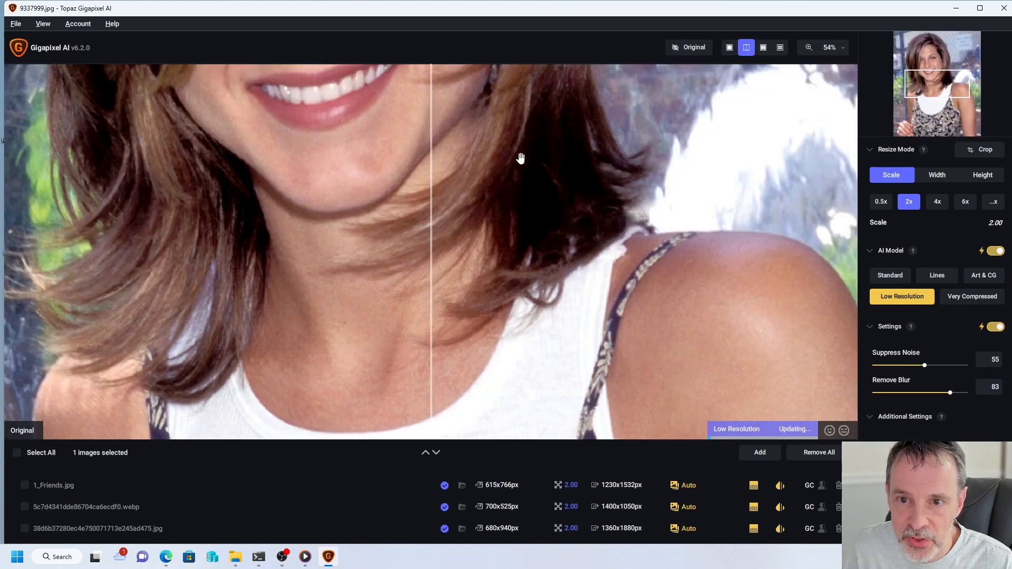
pyautogui.moveTo(510, 145); pyautogui.dragTo(745, 150)
pyautogui.moveTo(615, 129); pyautogui.dragTo(674, 404)
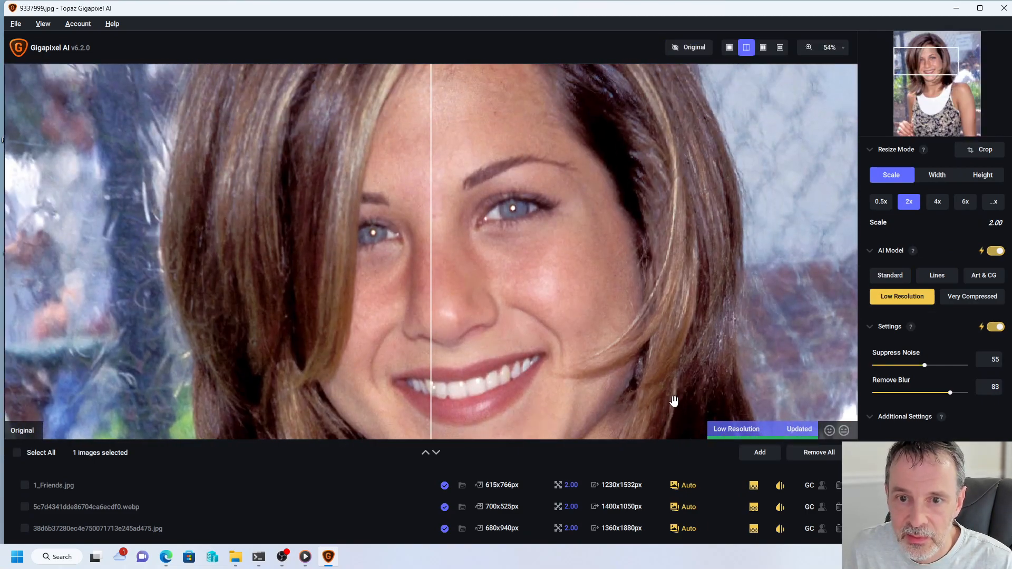
pyautogui.moveTo(607, 345); pyautogui.dragTo(747, 316)
pyautogui.moveTo(591, 311); pyautogui.dragTo(615, 212)
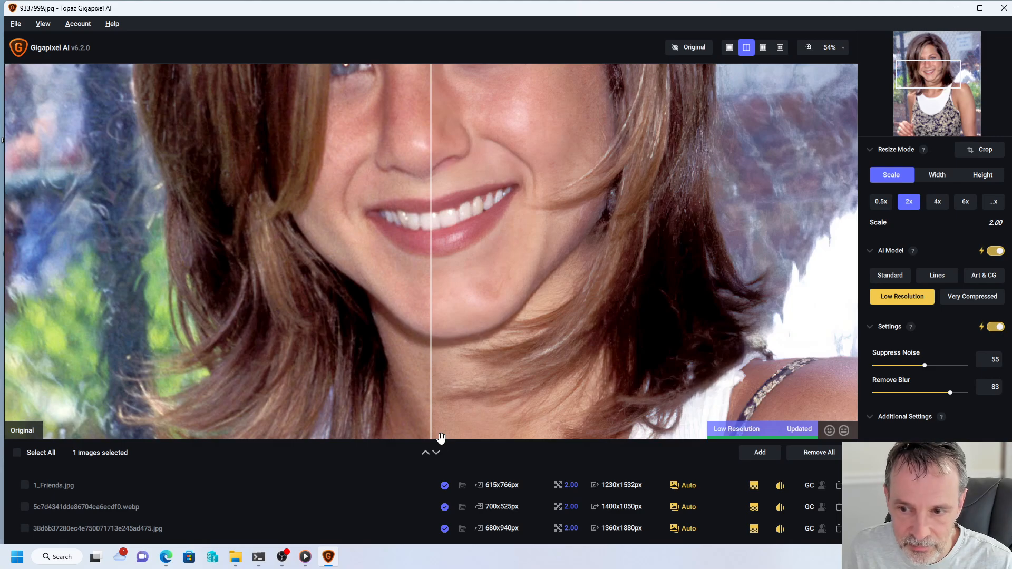
pyautogui.click(425, 452)
pyautogui.click(375, 243)
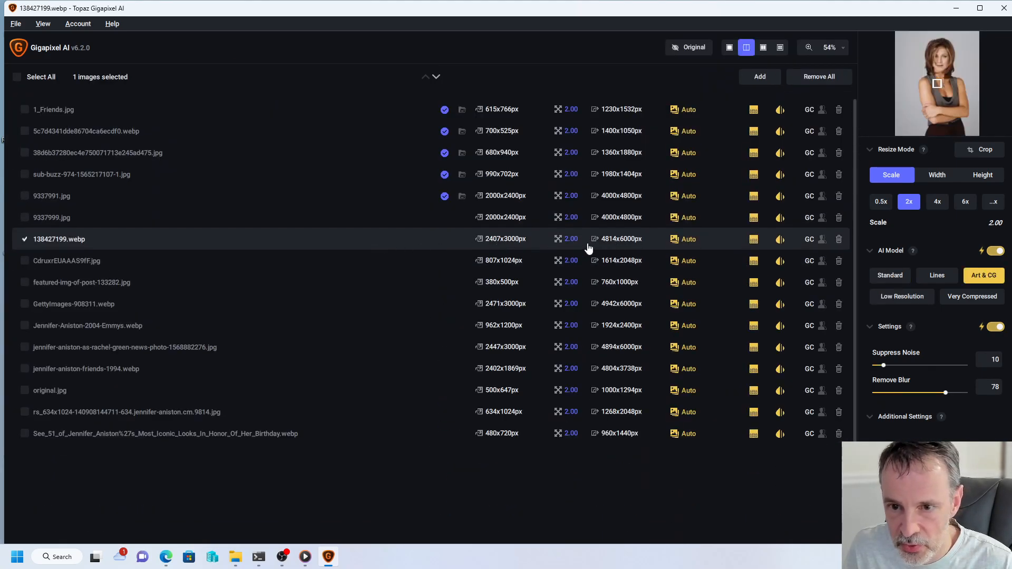
# - Crop CdruxrEUAAAS9fF.jpg with a free aspect ratio around the walking figure, to about 462x988 px
pyautogui.click(347, 265)
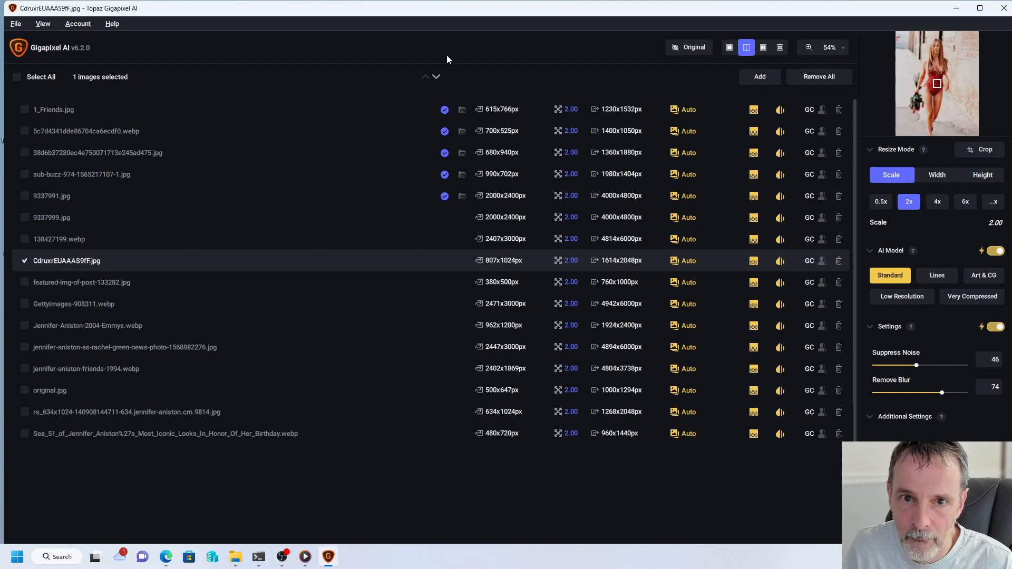
pyautogui.click(435, 77)
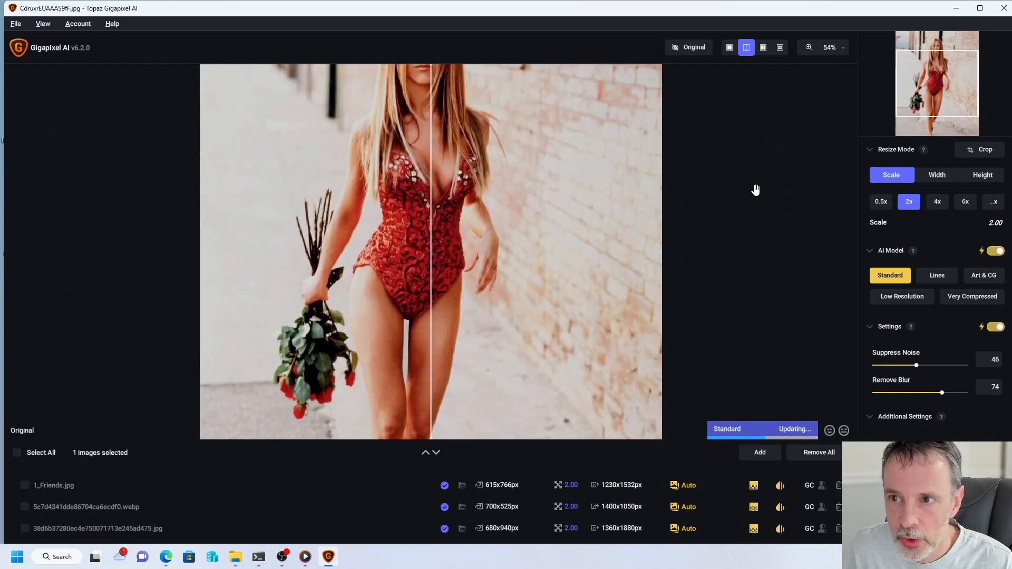
pyautogui.click(995, 160)
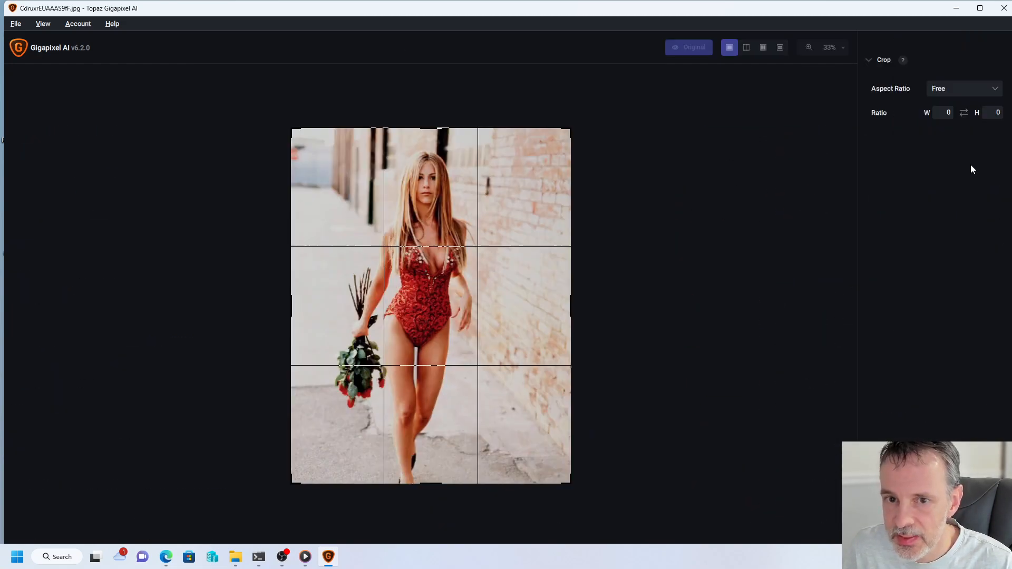
pyautogui.moveTo(615, 301); pyautogui.dragTo(506, 316)
pyautogui.moveTo(249, 316); pyautogui.dragTo(298, 323)
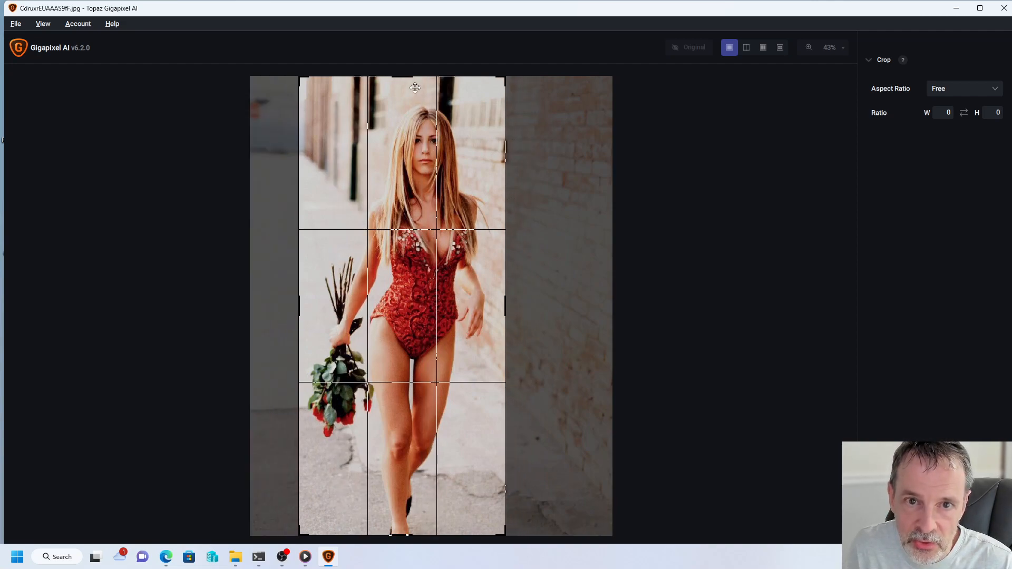
pyautogui.moveTo(405, 77); pyautogui.dragTo(401, 91)
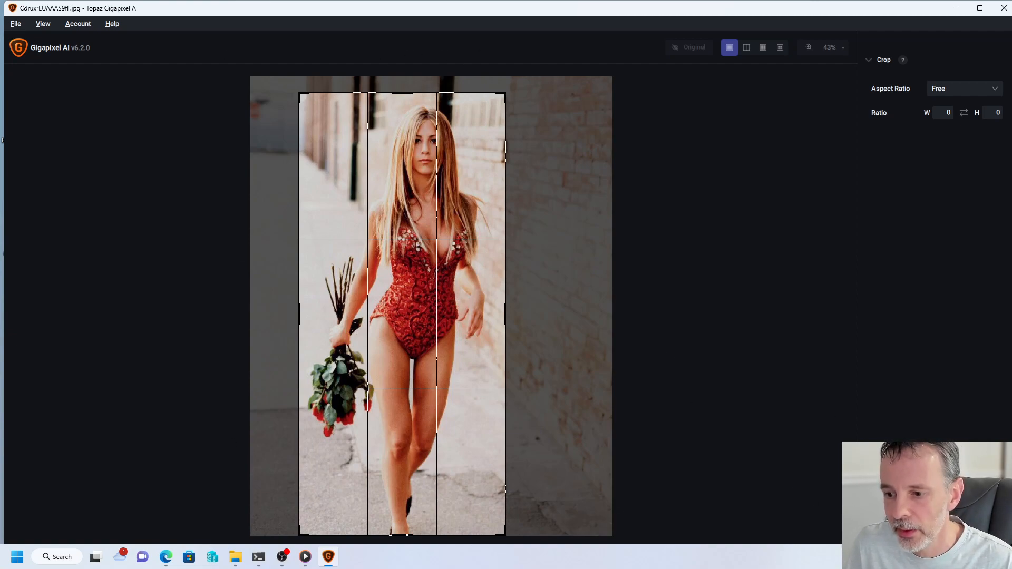
pyautogui.click(968, 527)
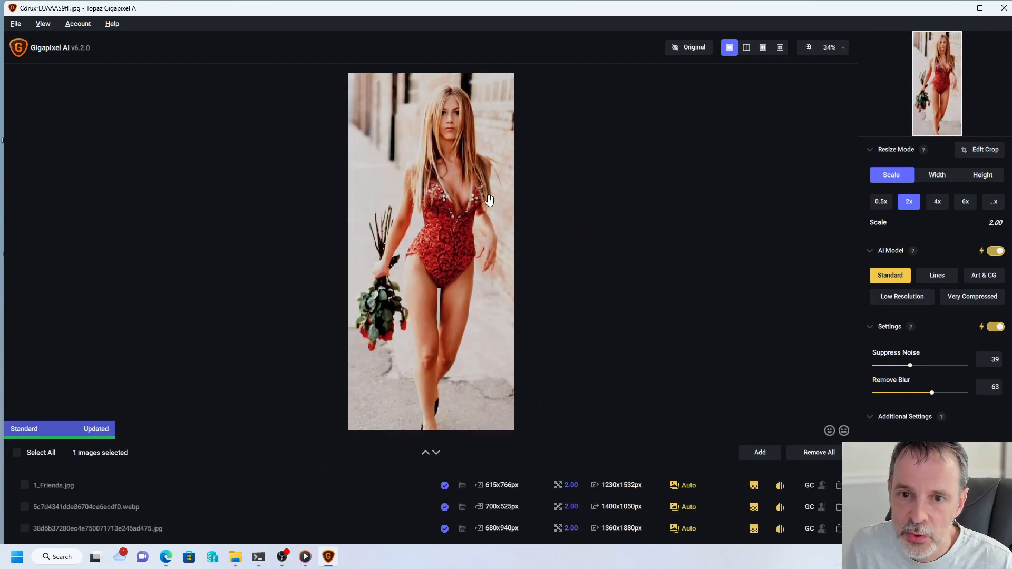
# - Save the 2x Standard version of the cropped CdruxrEUAAAS9fF.jpg to the source folder as a JPG with quality 9
pyautogui.click(943, 528)
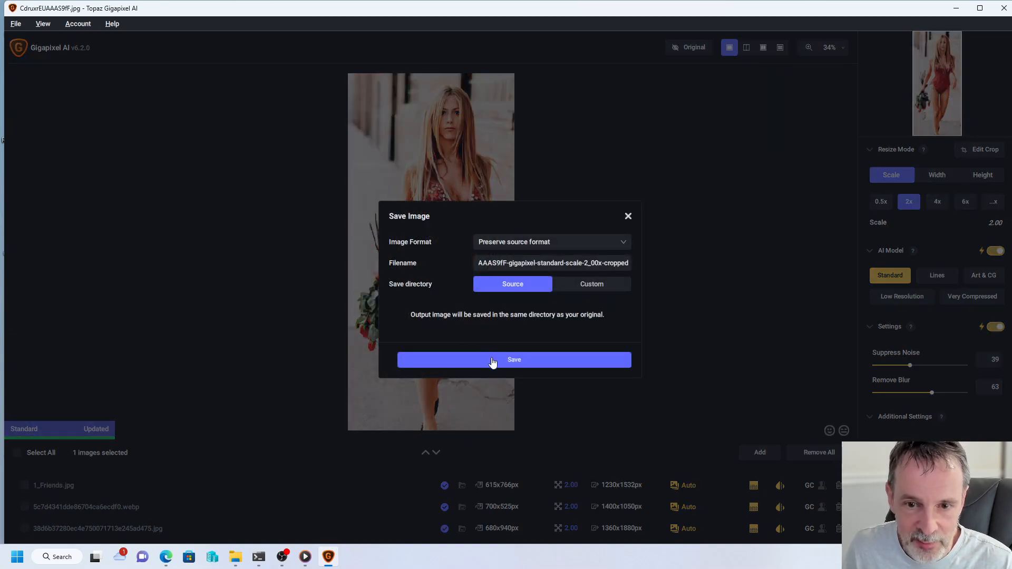
pyautogui.click(549, 246)
pyautogui.click(542, 287)
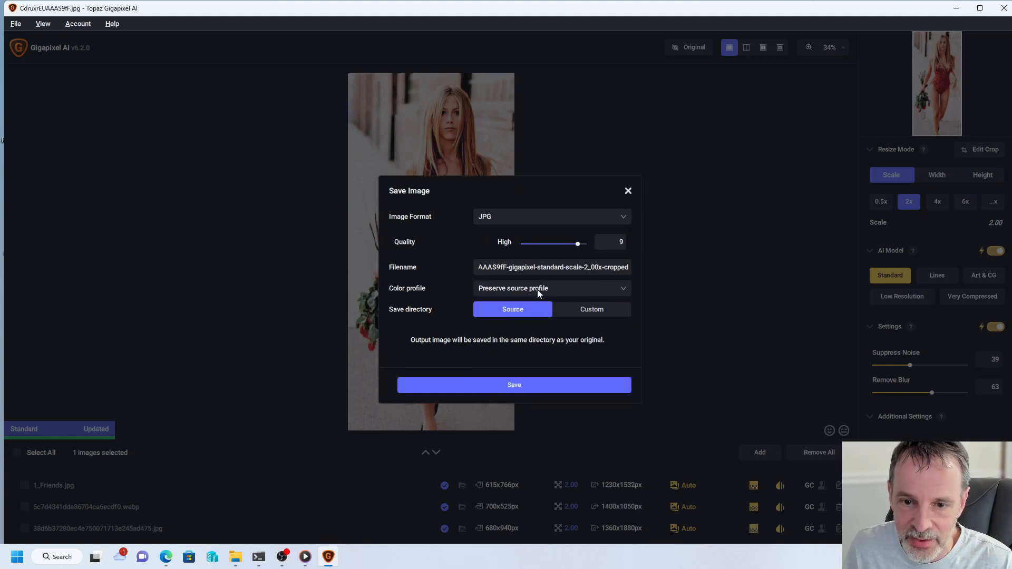
pyautogui.click(538, 385)
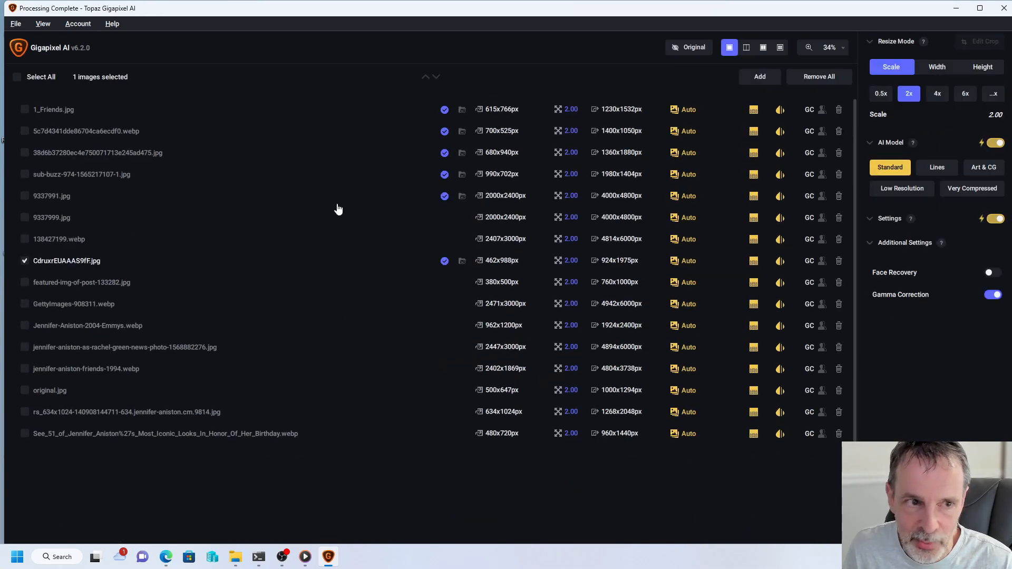
# - Crop 1_Friends.jpg around the figure to about 411x733 px and try to save its 2x Art & CG version as a JPG
pyautogui.click(225, 117)
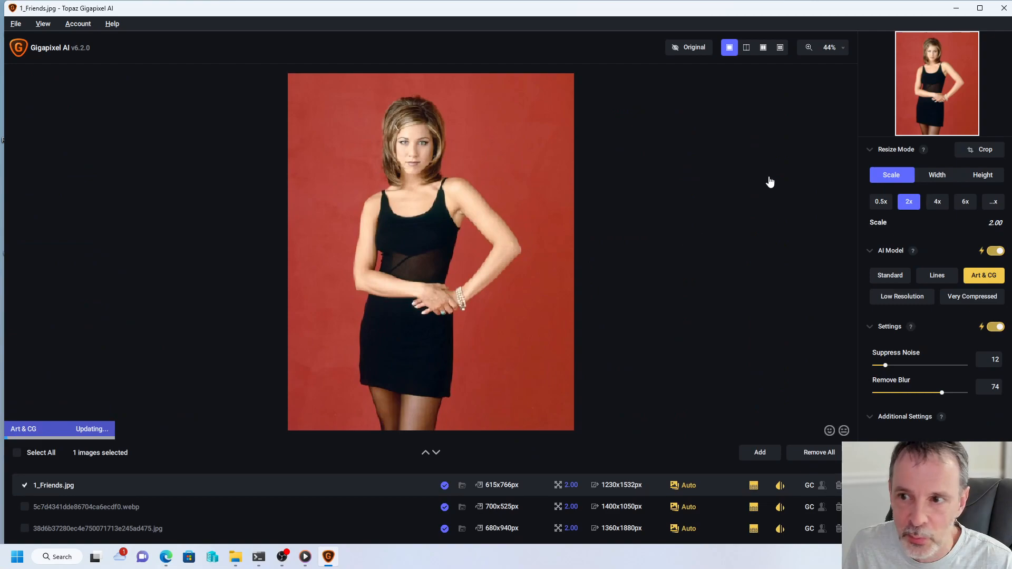
pyautogui.click(971, 148)
pyautogui.moveTo(616, 302); pyautogui.dragTo(560, 317)
pyautogui.moveTo(252, 307); pyautogui.dragTo(313, 312)
pyautogui.moveTo(452, 80); pyautogui.dragTo(442, 97)
pyautogui.click(968, 528)
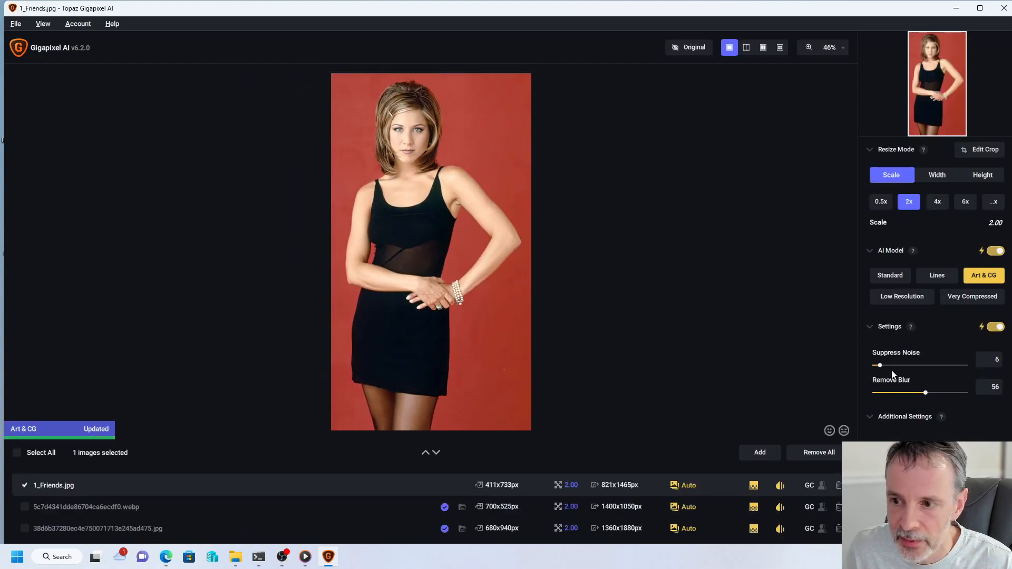
pyautogui.hotkey('ctrl', 's')
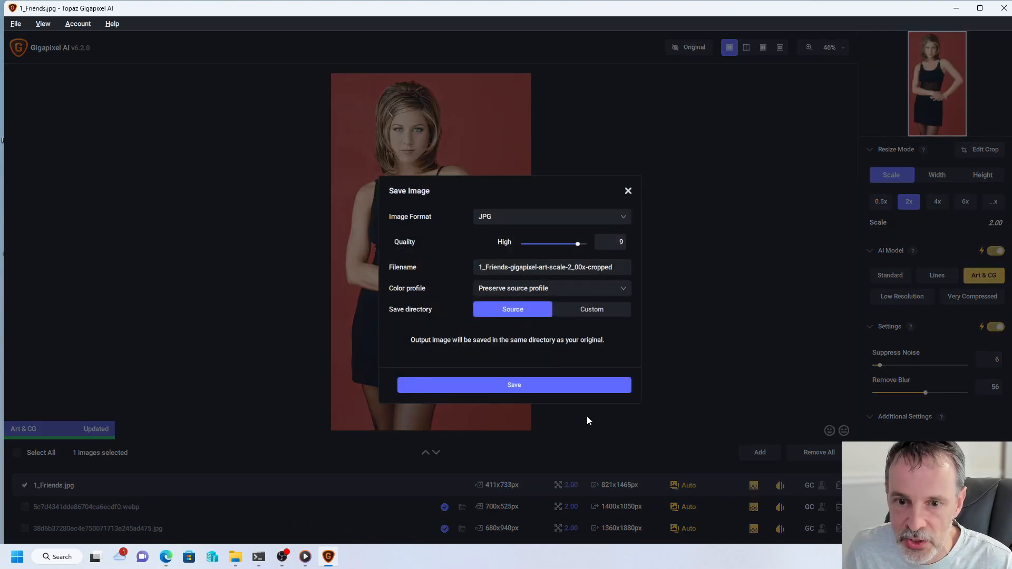
pyautogui.click(538, 385)
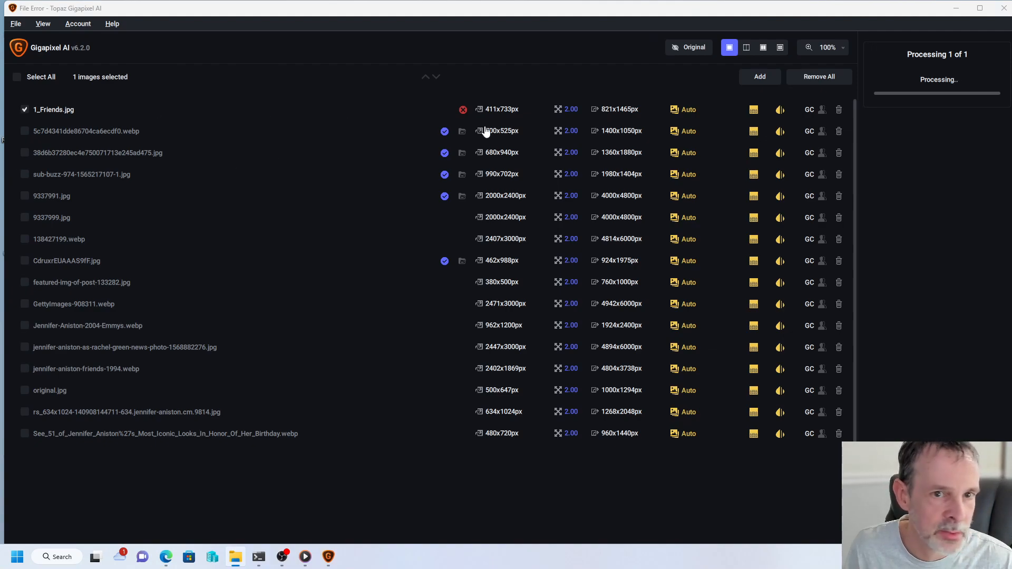
# - Remove 1_Friends.jpg from the image list and load 1_Friends-gigapixel-art-scale-2_00x.jpg from the folder instead
pyautogui.click(838, 110)
pyautogui.moveTo(2, 211); pyautogui.dragTo(305, 221)
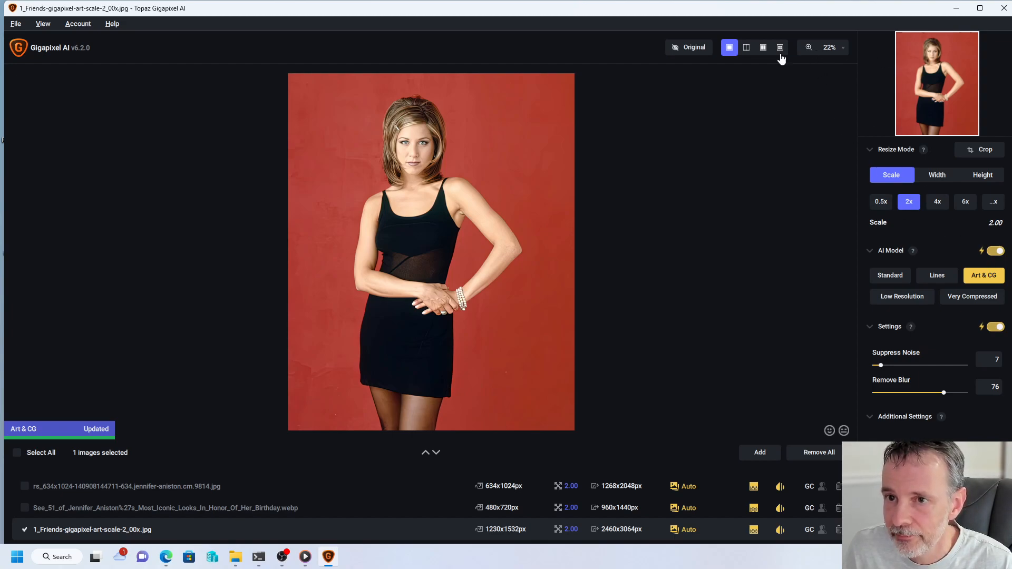
# - Crop 1_Friends-gigapixel-art-scale-2_00x.jpg around the figure to about 805x1481 px and save its 2x Art & CG version as a JPG in the source folder
pyautogui.click(978, 154)
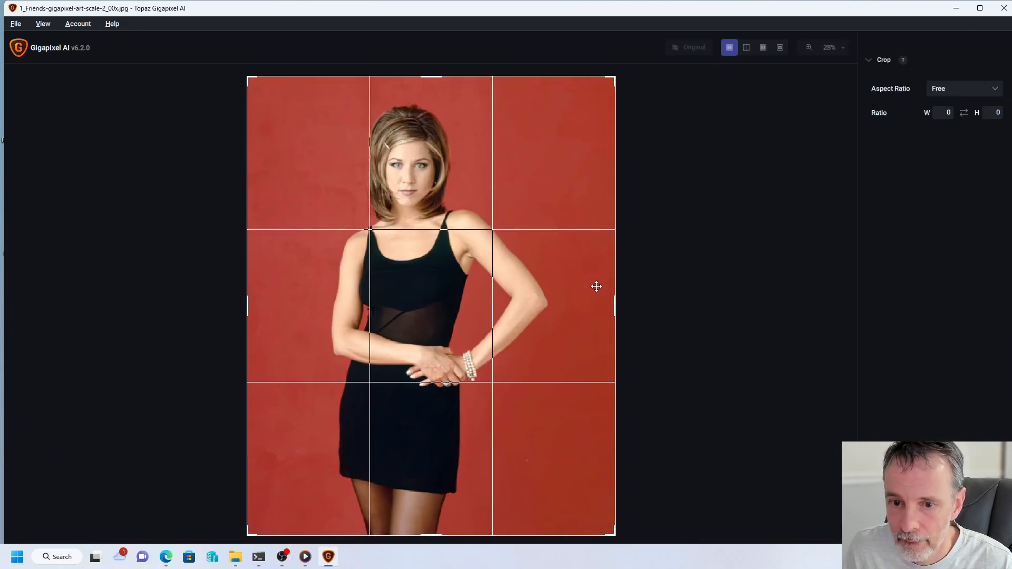
pyautogui.moveTo(613, 300); pyautogui.dragTo(557, 305)
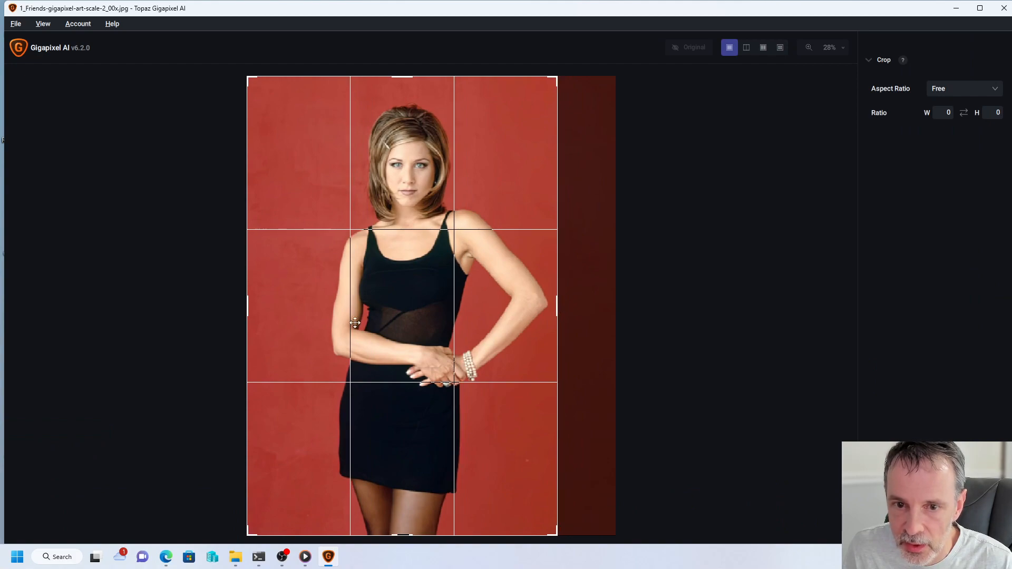
pyautogui.moveTo(247, 304); pyautogui.dragTo(316, 305)
pyautogui.moveTo(441, 80); pyautogui.dragTo(436, 92)
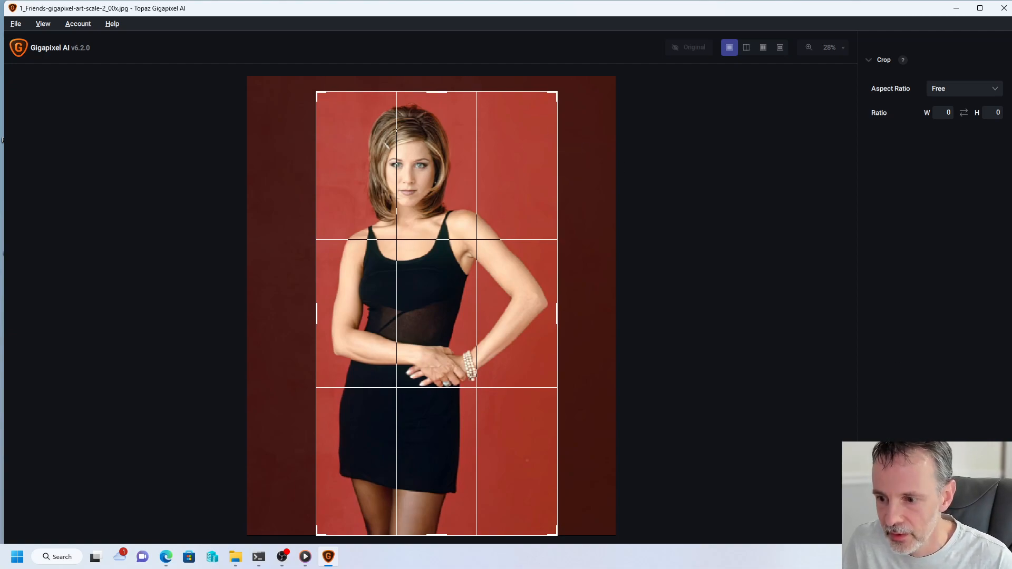
pyautogui.click(965, 528)
pyautogui.click(965, 529)
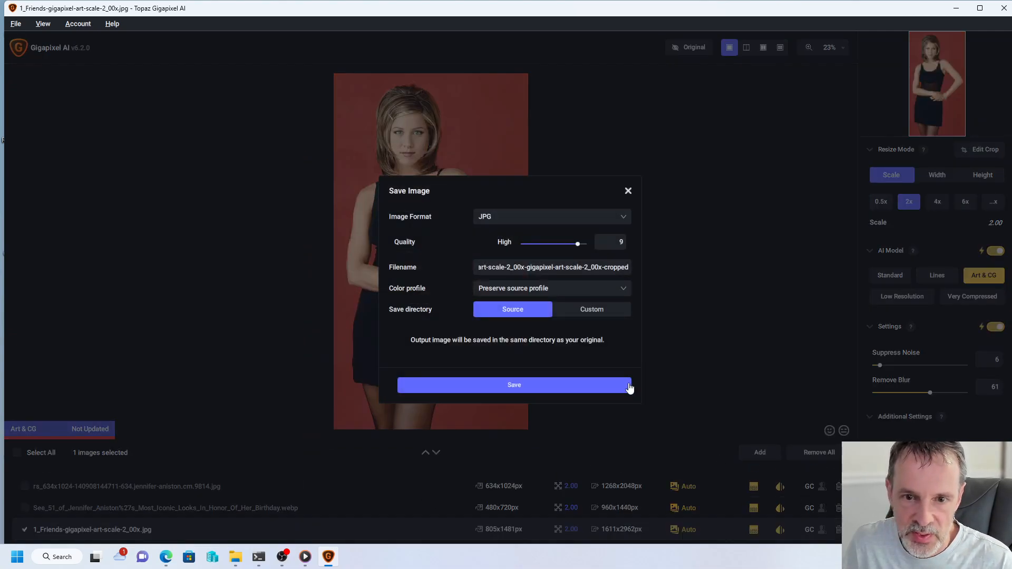
pyautogui.click(532, 385)
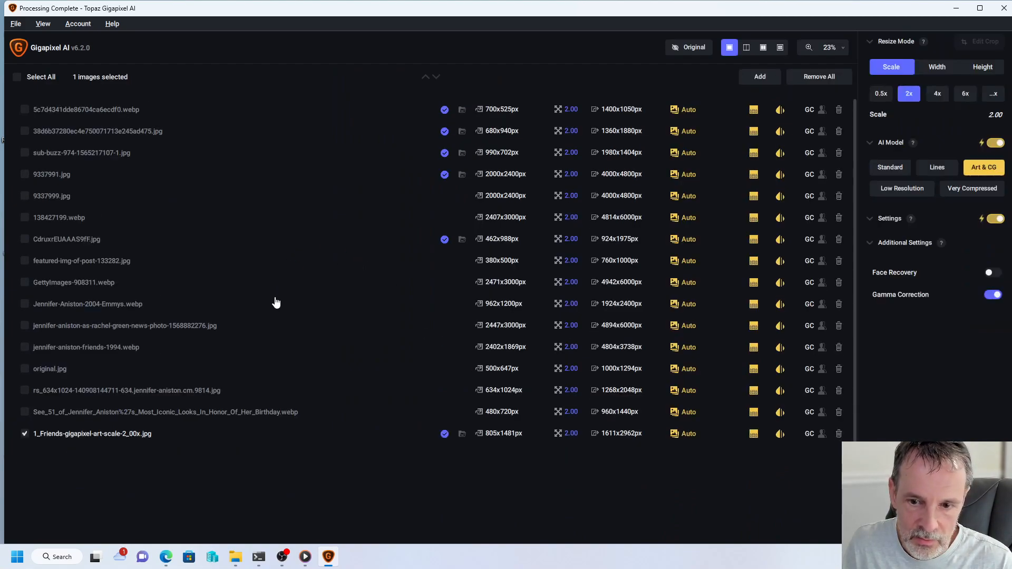
# - Crop the left edge off 5c7d4341dde86704ca6ecdf0.webp, to about 610x525 px, and save its 2x Standard version as a JPG in the source folder
pyautogui.click(131, 110)
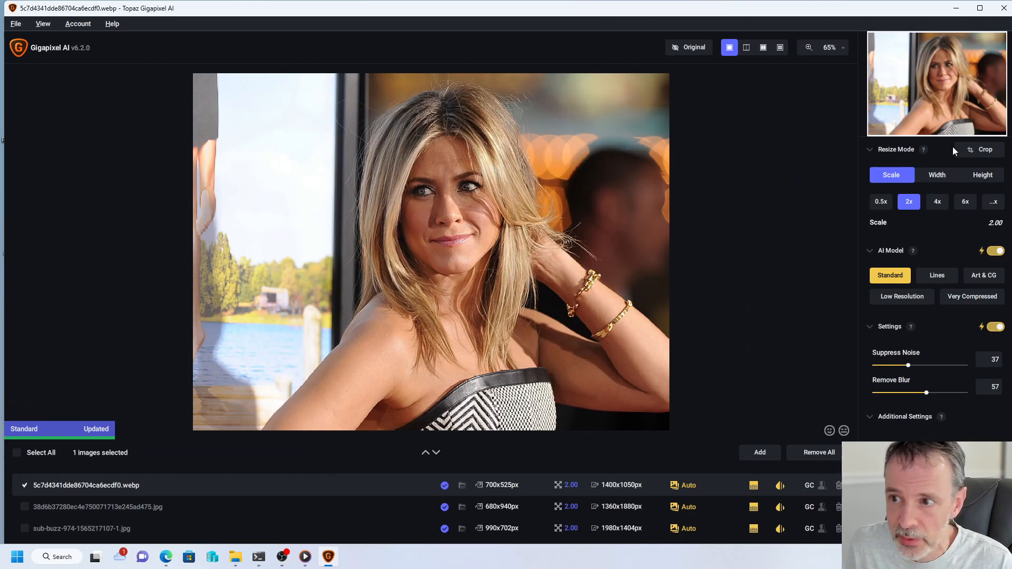
pyautogui.click(968, 151)
pyautogui.moveTo(132, 300); pyautogui.dragTo(202, 322)
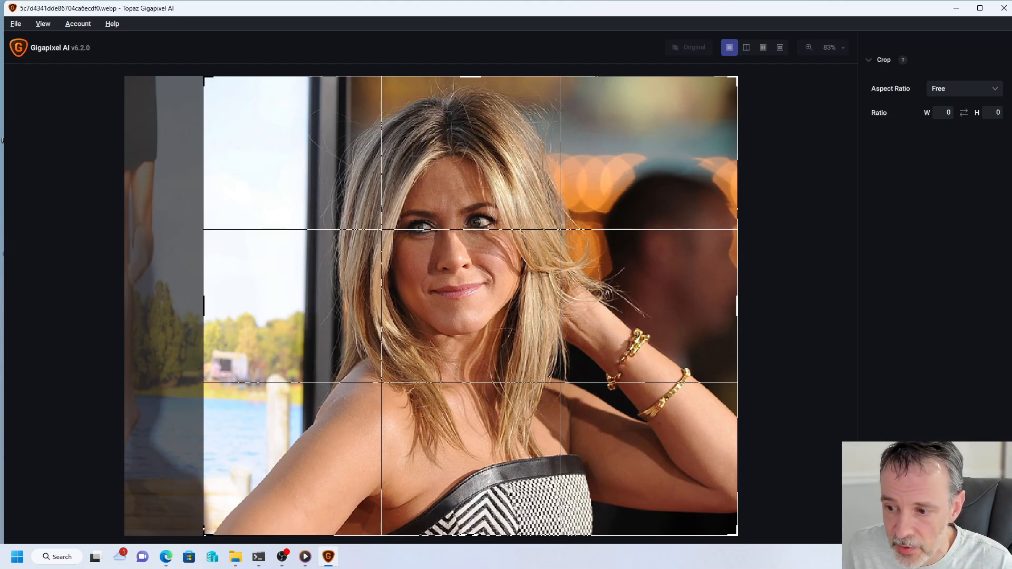
pyautogui.click(969, 527)
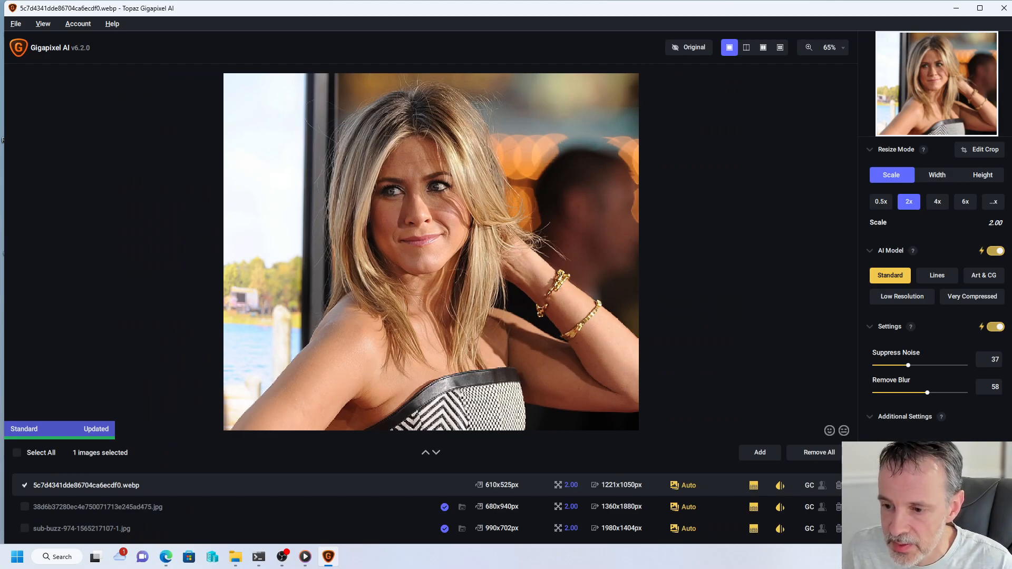
pyautogui.hotkey('ctrl', 's')
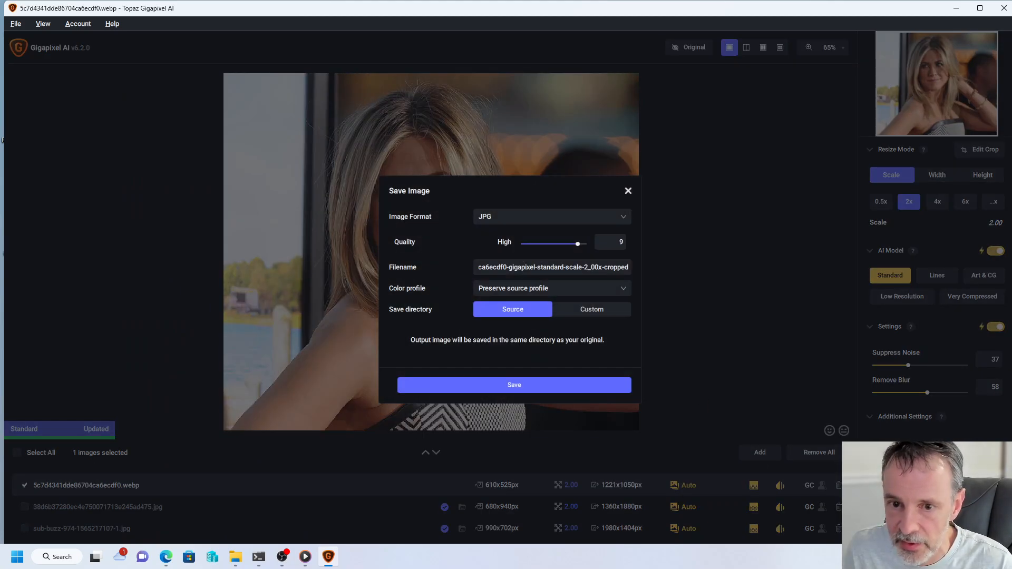
pyautogui.click(511, 385)
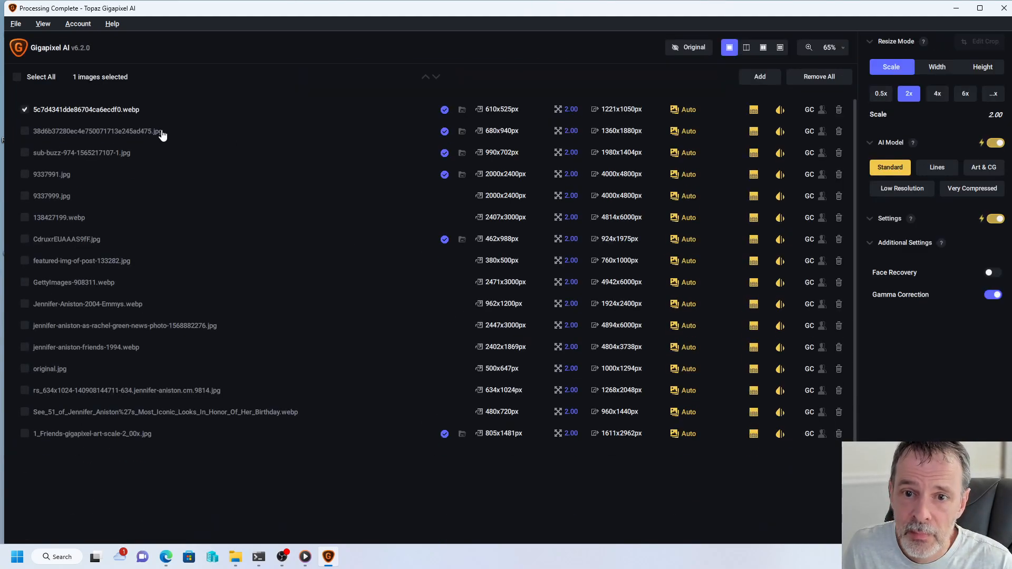
# - Crop both sides of 38d6b37280ec4e750071713e245ad475.jpg to about 587x940 px and save its 2x Standard version
pyautogui.click(162, 135)
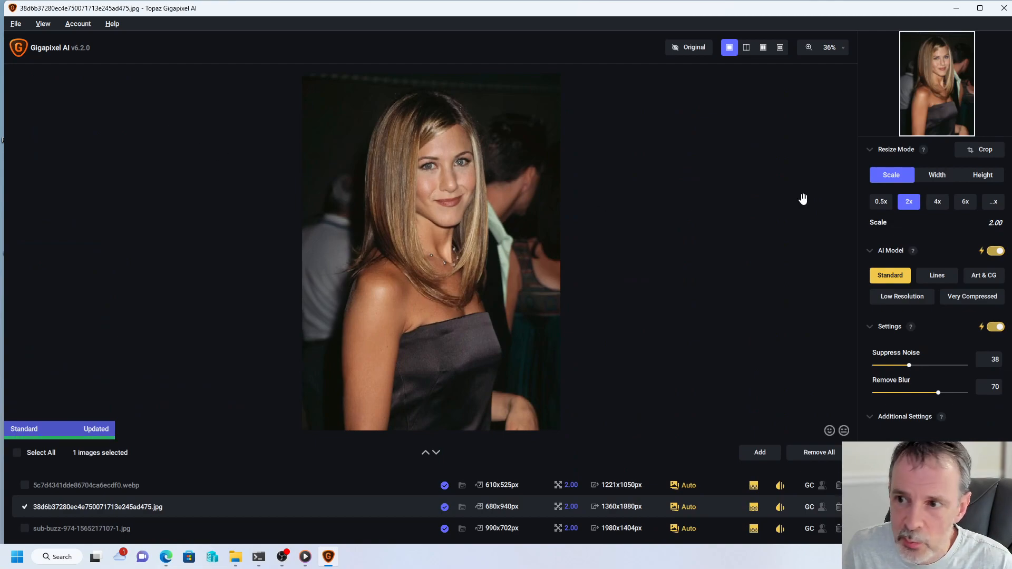
pyautogui.click(983, 151)
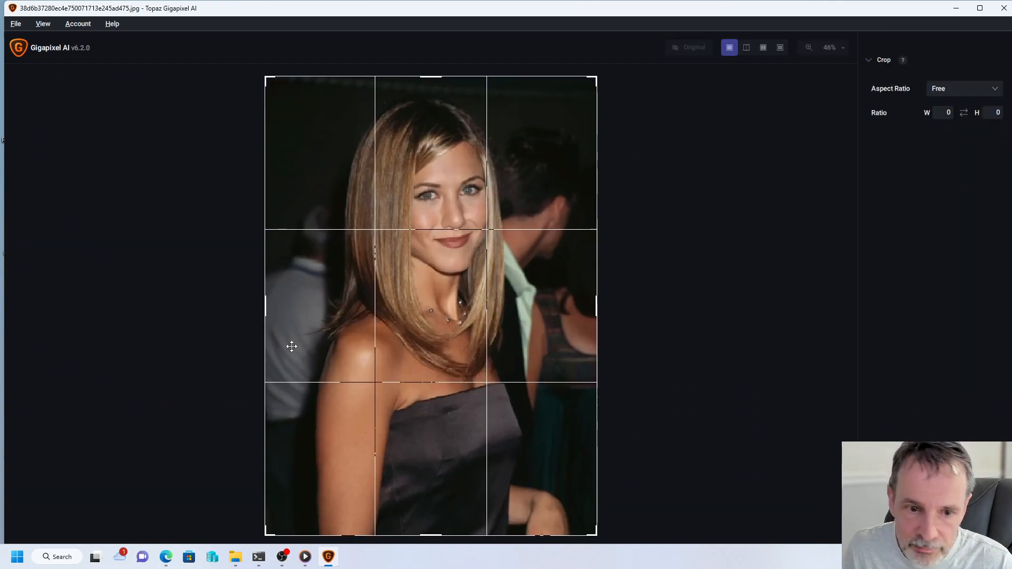
pyautogui.moveTo(272, 309); pyautogui.dragTo(297, 314)
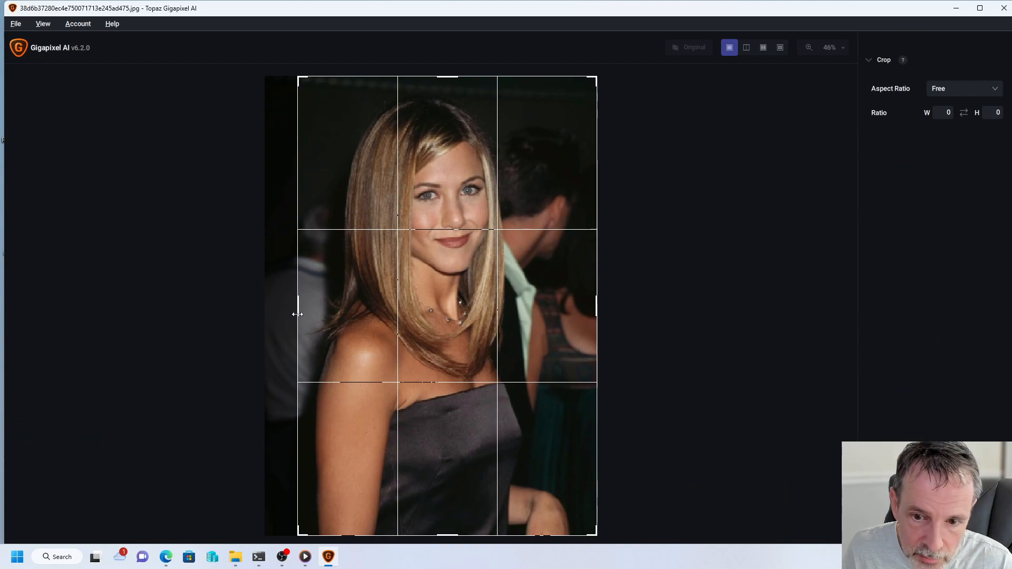
pyautogui.moveTo(599, 301); pyautogui.dragTo(584, 307)
pyautogui.press('Return')
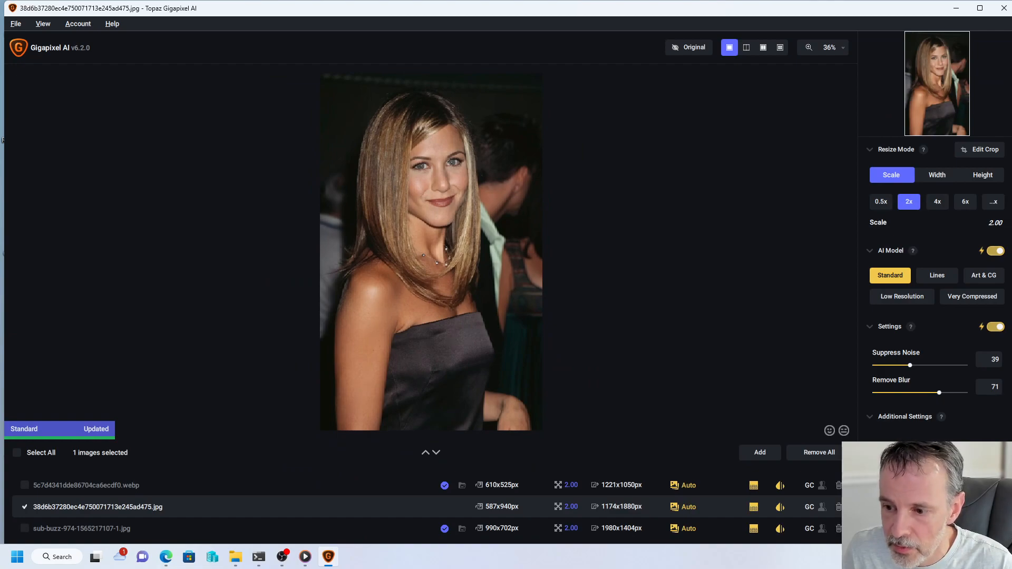
pyautogui.click(931, 452)
pyautogui.click(542, 388)
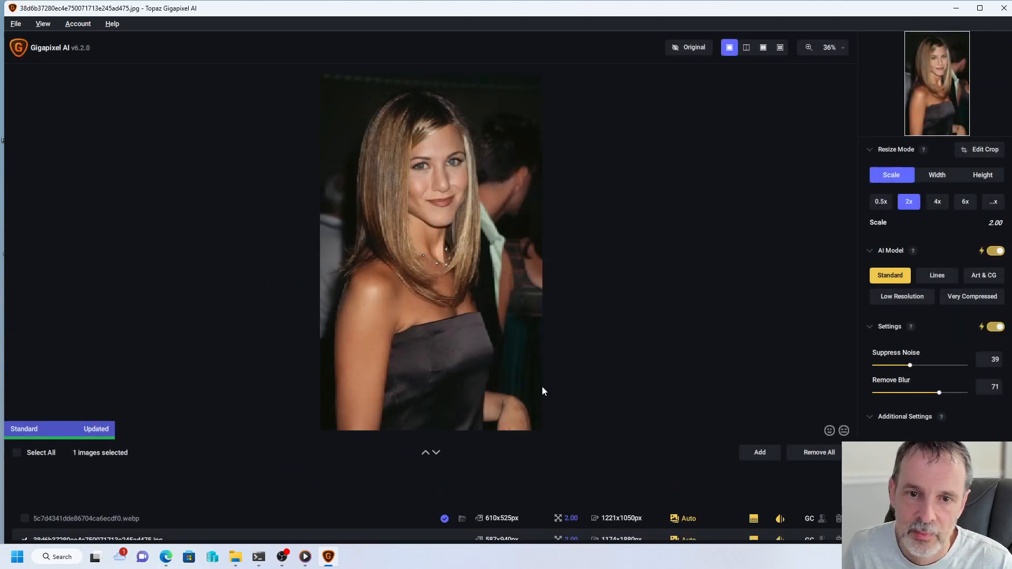
pyautogui.click(104, 156)
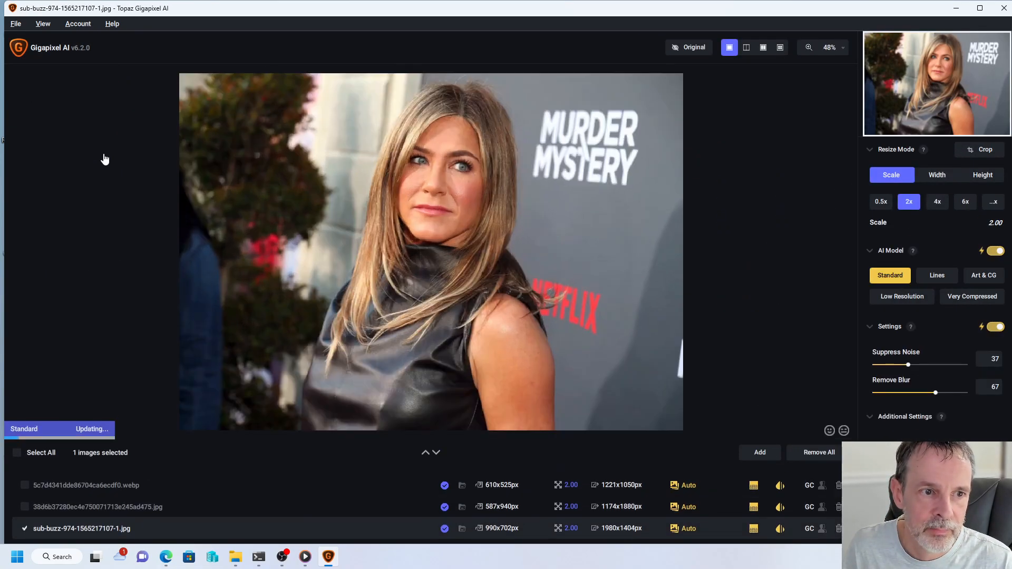
pyautogui.click(983, 150)
pyautogui.moveTo(759, 305); pyautogui.dragTo(609, 337)
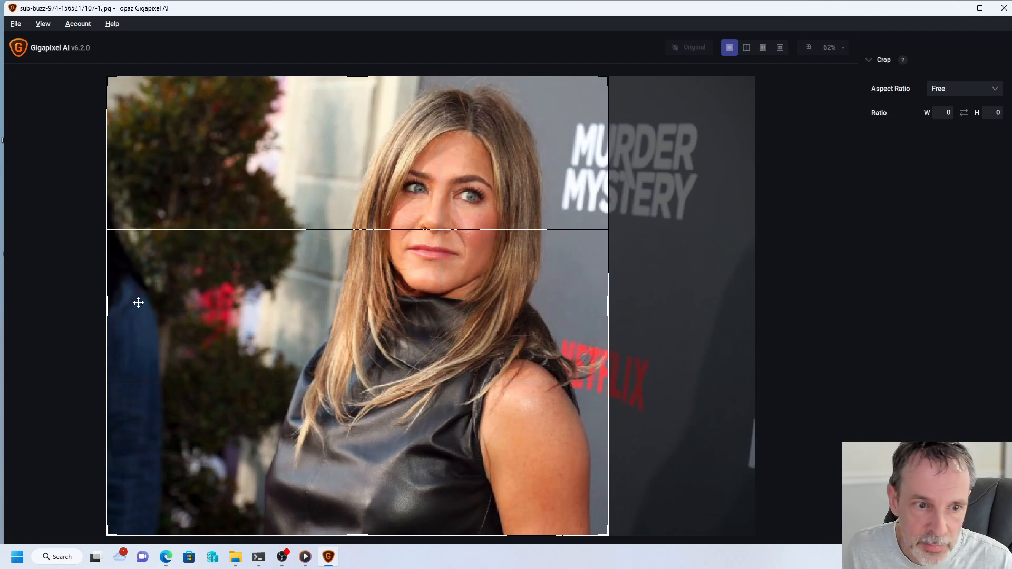
pyautogui.moveTo(106, 305); pyautogui.dragTo(243, 332)
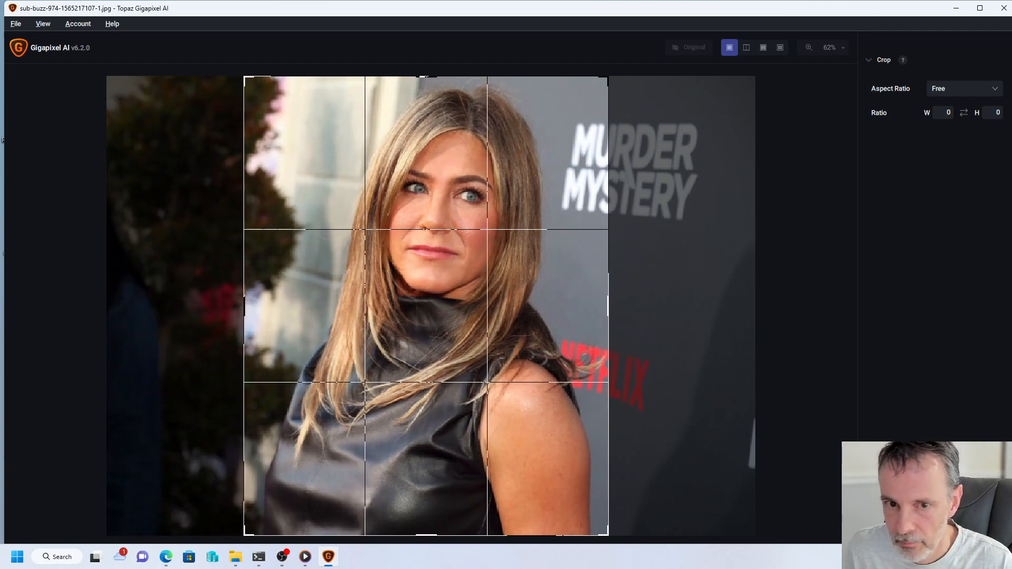
pyautogui.click(969, 528)
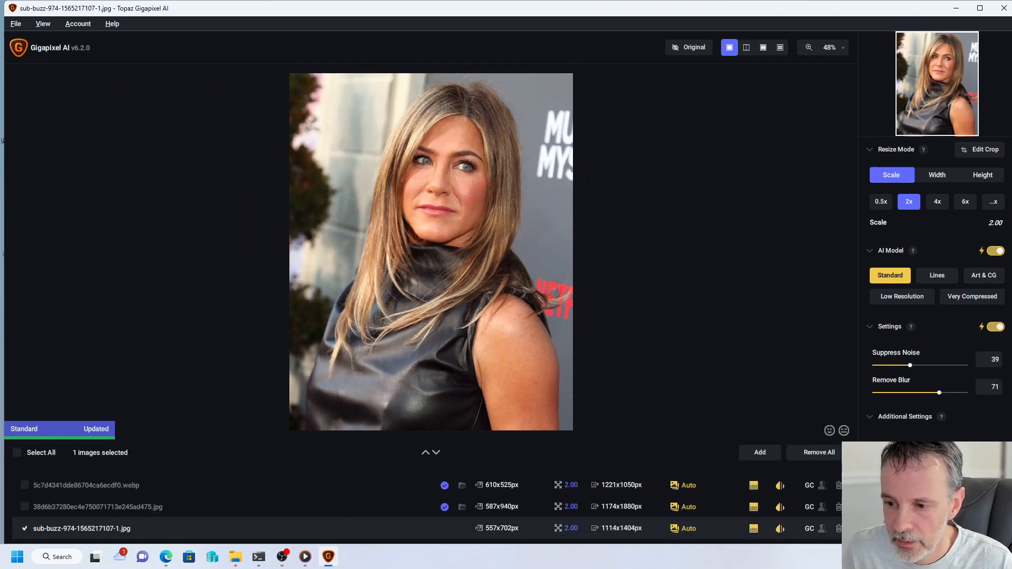
pyautogui.click(964, 529)
pyautogui.click(523, 386)
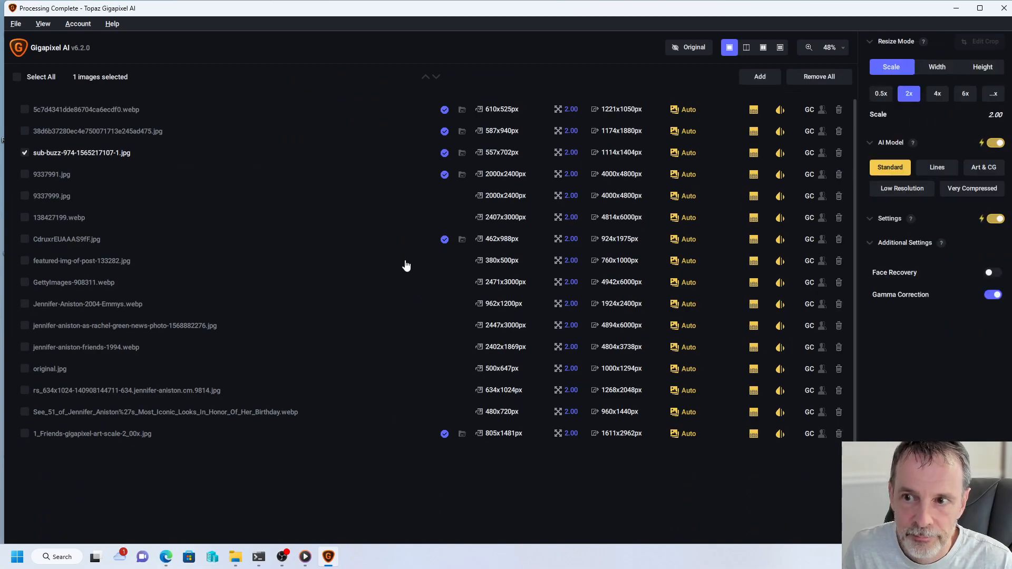
# - Check the 2x previews of 9337991.jpg and 9337999.jpg
pyautogui.click(42, 174)
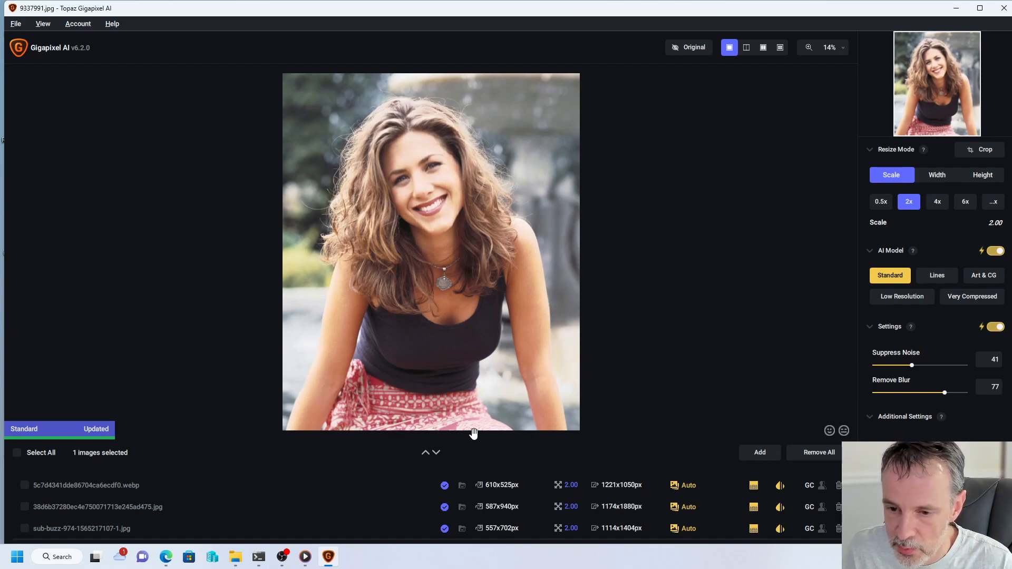
pyautogui.scroll(-2, 407, 485)
pyautogui.click(355, 533)
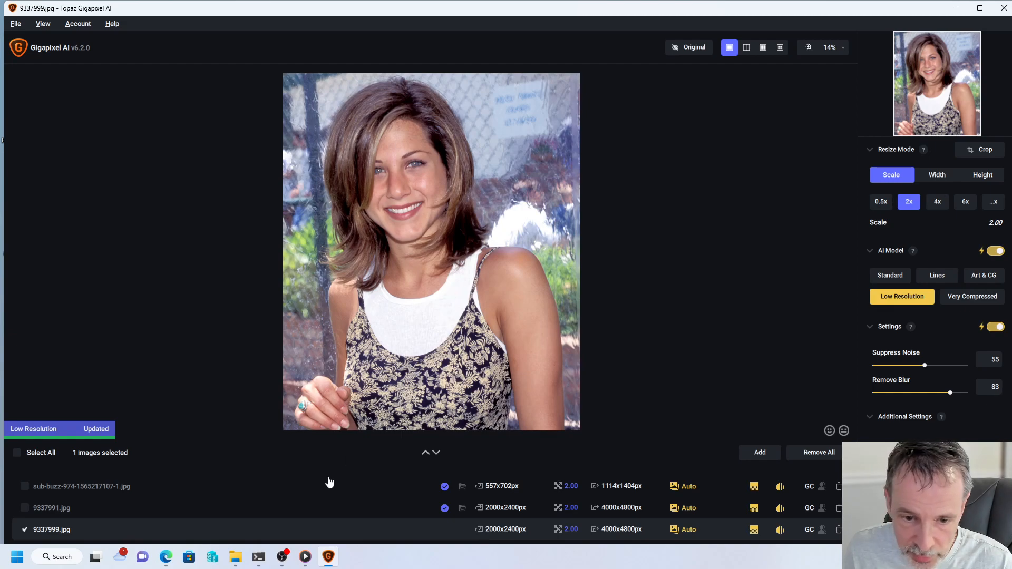
pyautogui.scroll(-2, 164, 526)
# - Crop the sides and top of 138427199.webp to about 1660x2890 px and save its 2x Art & CG version as a JPG in the source folder
pyautogui.click(148, 515)
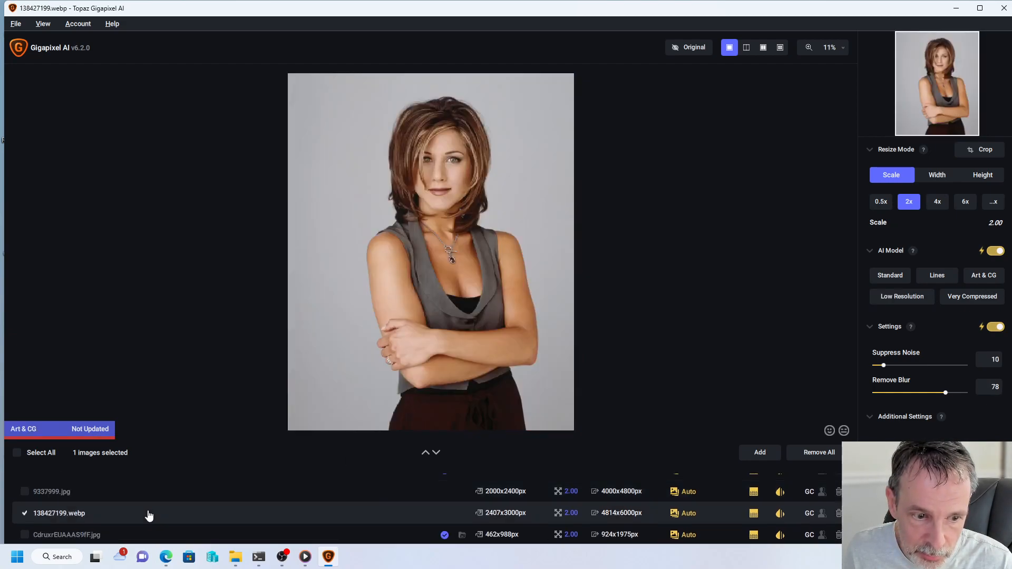
pyautogui.click(977, 151)
pyautogui.moveTo(254, 302); pyautogui.dragTo(333, 305)
pyautogui.moveTo(615, 304); pyautogui.dragTo(585, 304)
pyautogui.moveTo(456, 77); pyautogui.dragTo(456, 93)
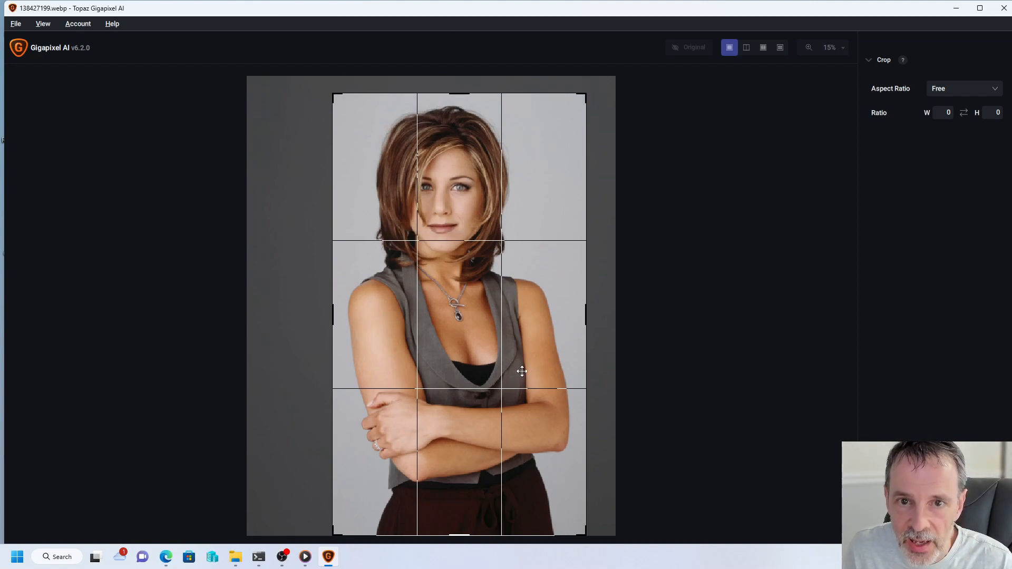
pyautogui.click(969, 528)
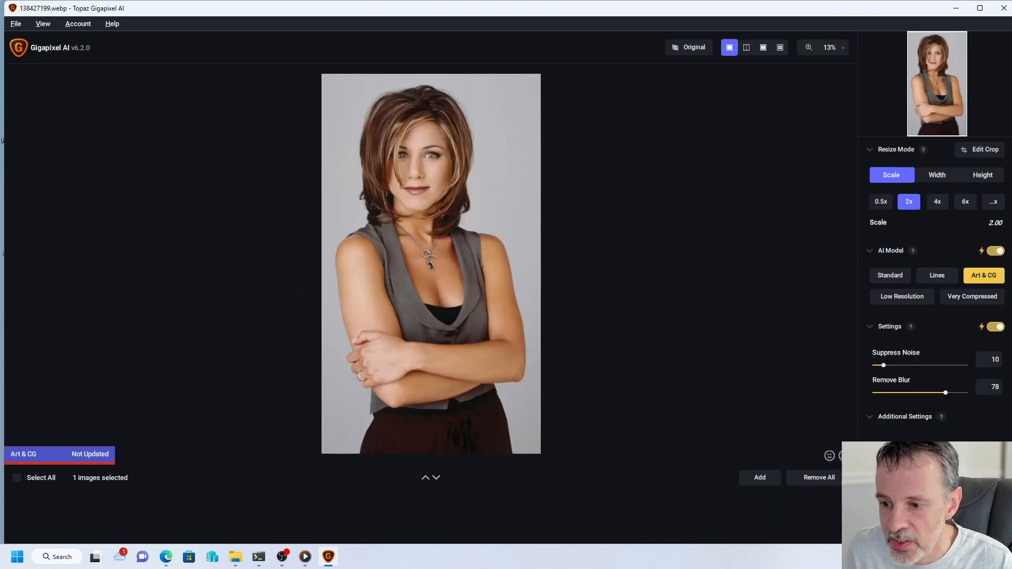
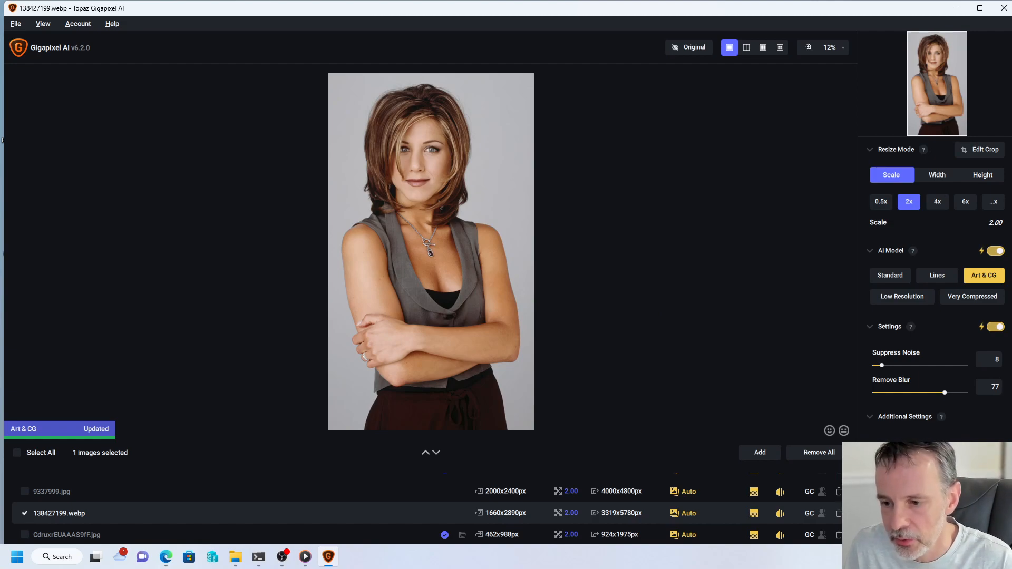
pyautogui.hotkey('ctrl', 's')
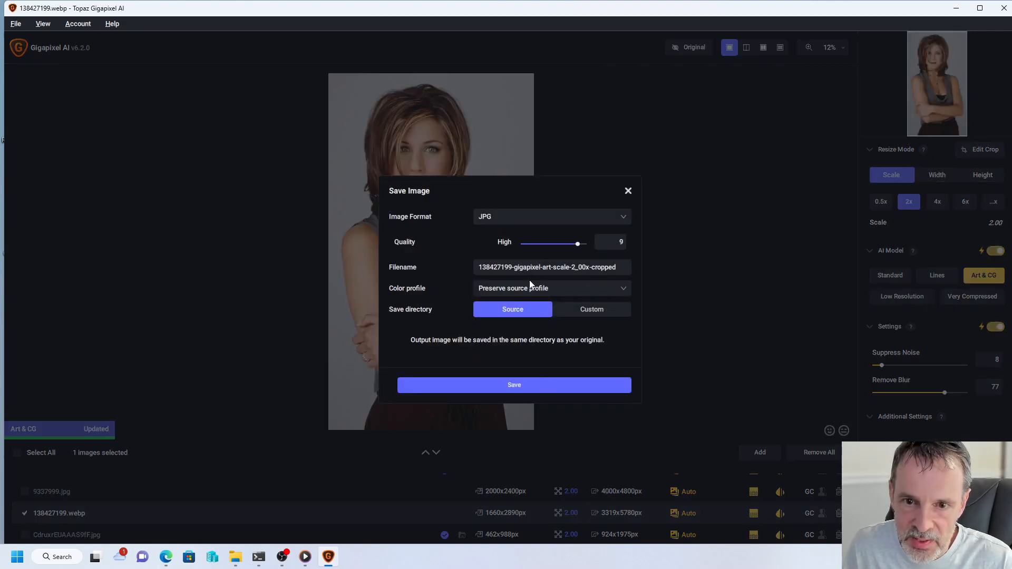
pyautogui.click(514, 389)
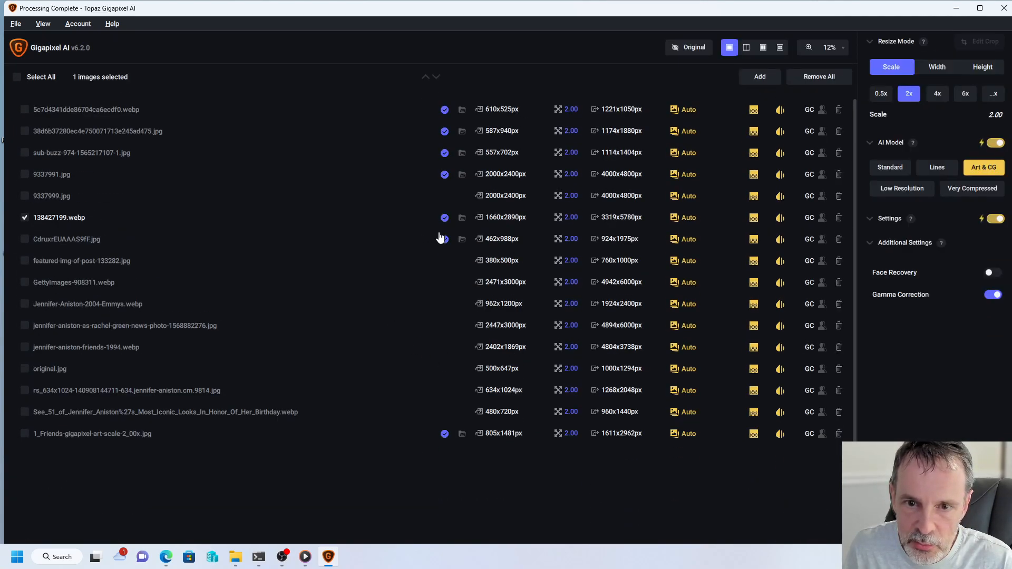
# - Save the 2x Standard version of the uncropped featured-img-of-post-133282.jpg as a JPG in the source folder
pyautogui.click(294, 247)
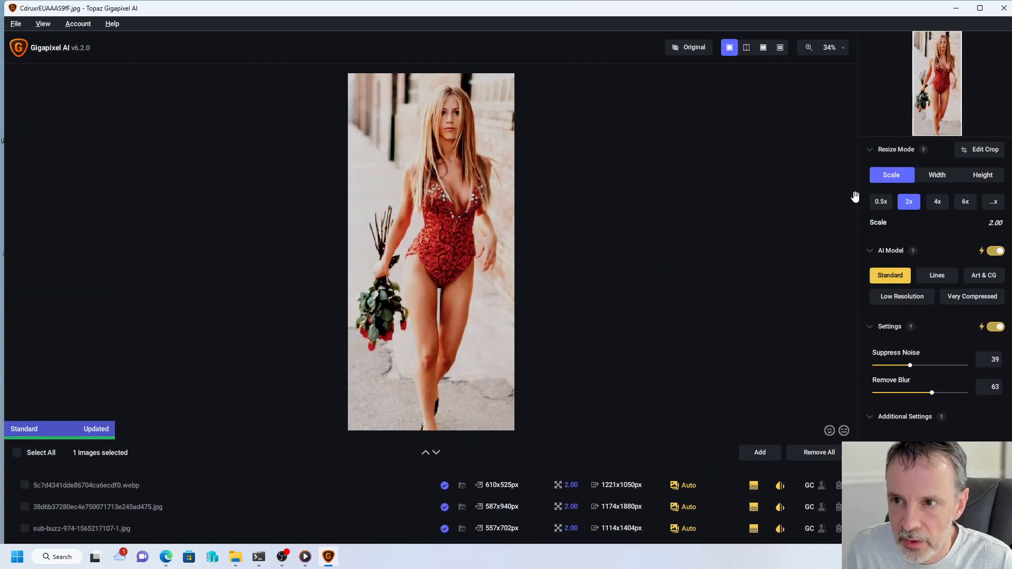
pyautogui.click(424, 452)
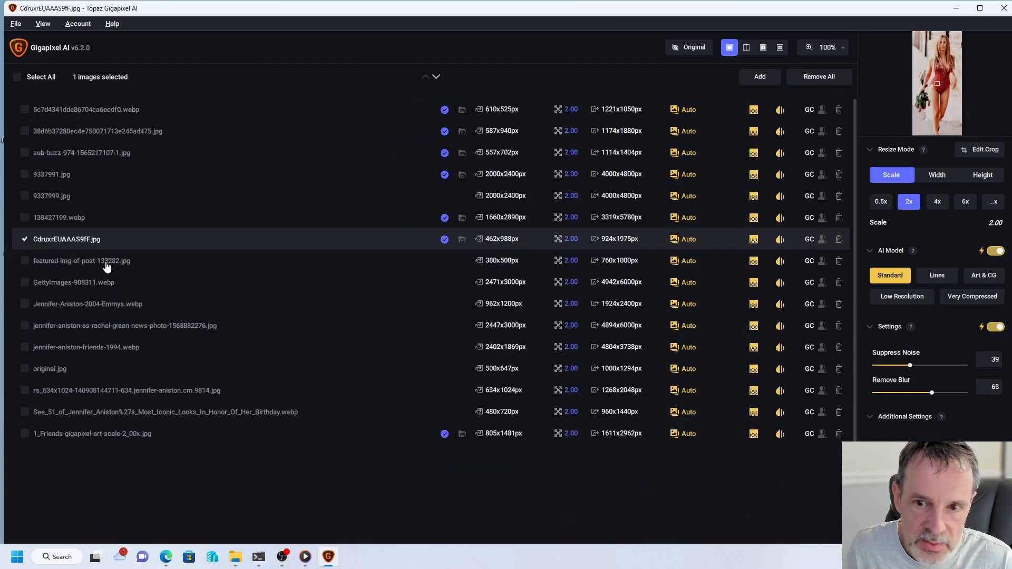
pyautogui.click(106, 265)
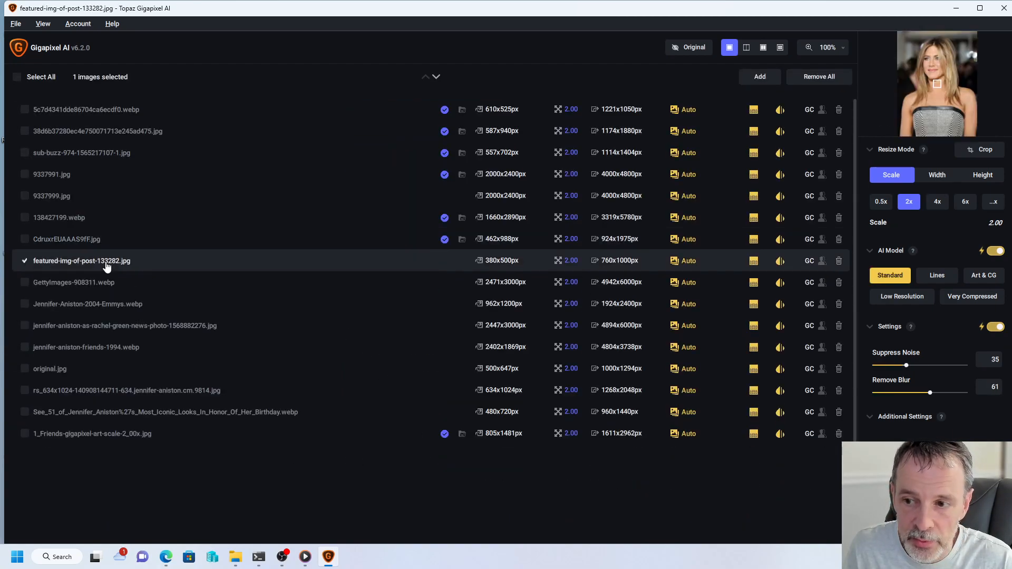
pyautogui.click(435, 77)
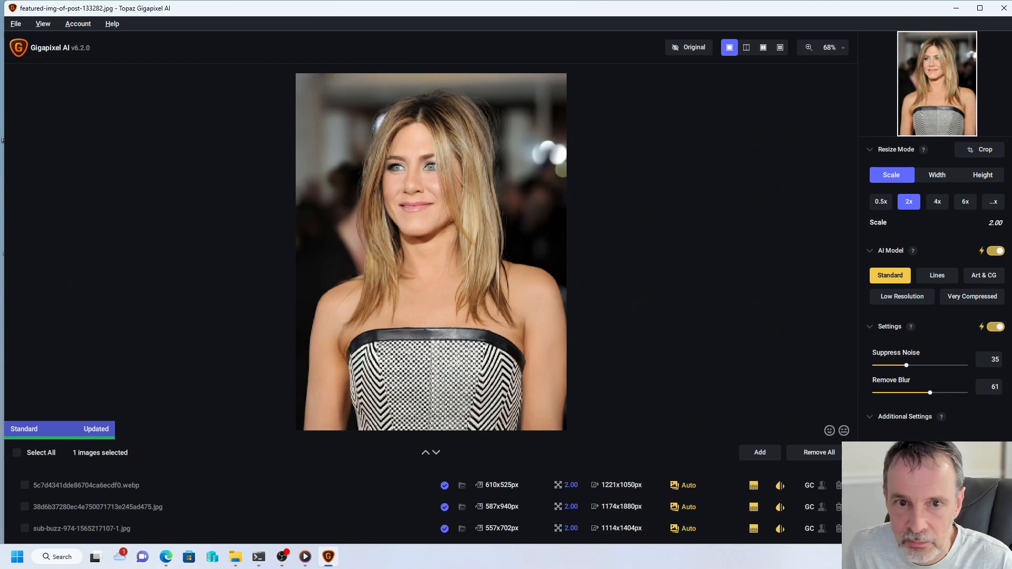
pyautogui.hotkey('ctrl', 's')
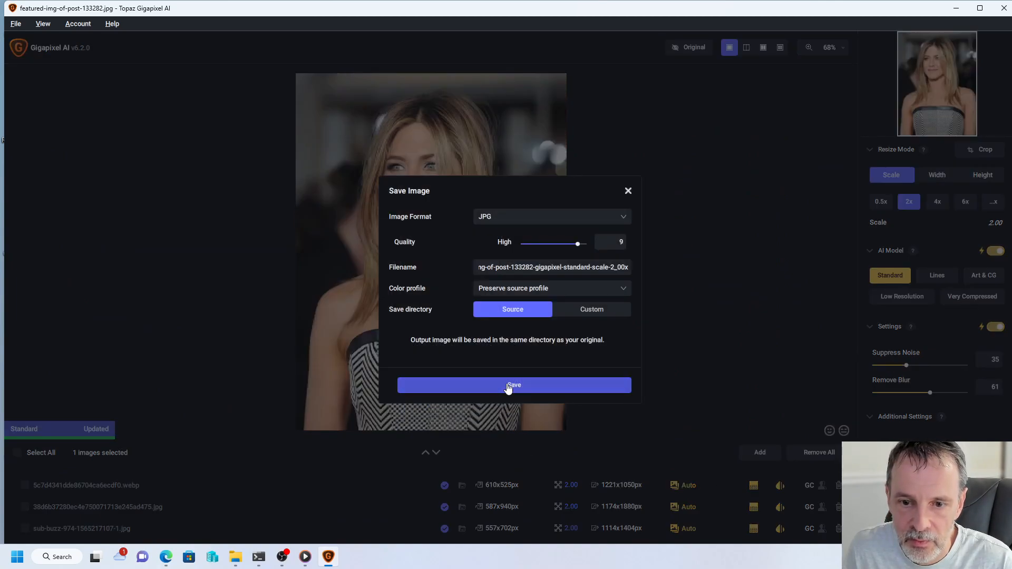
pyautogui.click(508, 385)
# - Crop both sides of GettyImages-908311.webp to about 1979x3000 px and save its 2x Standard version
pyautogui.click(118, 285)
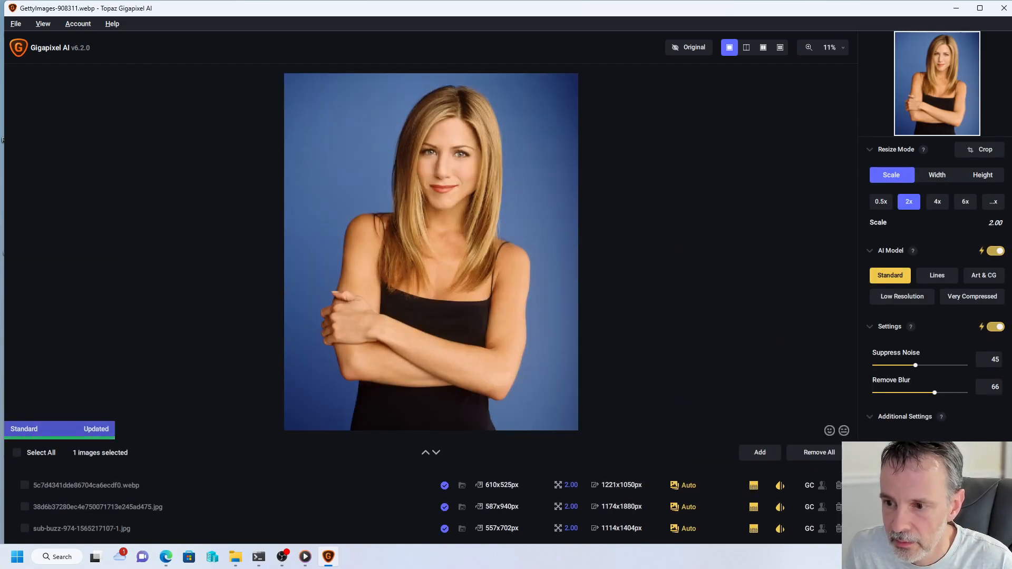
pyautogui.click(982, 151)
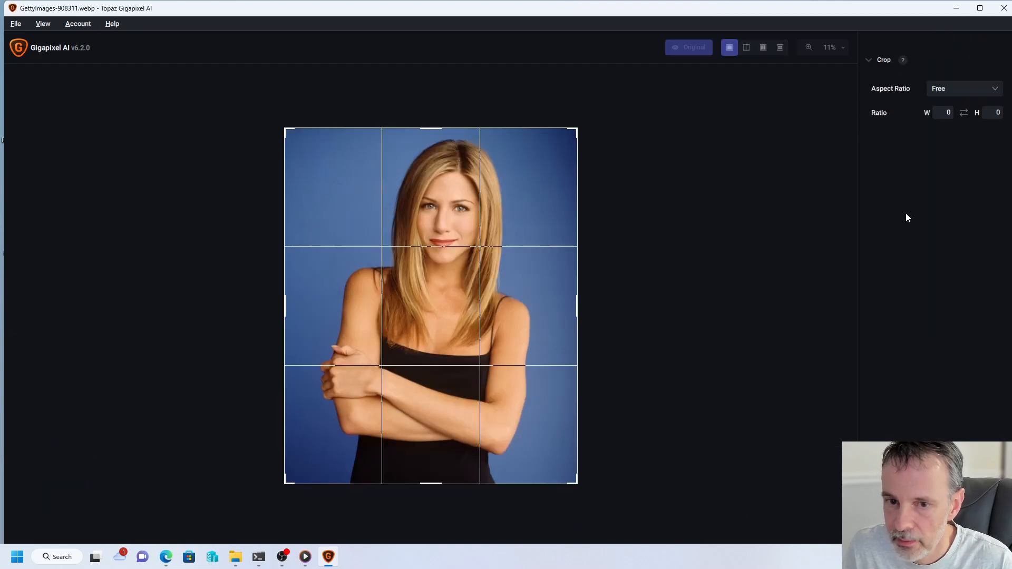
pyautogui.scroll(1, 601, 305)
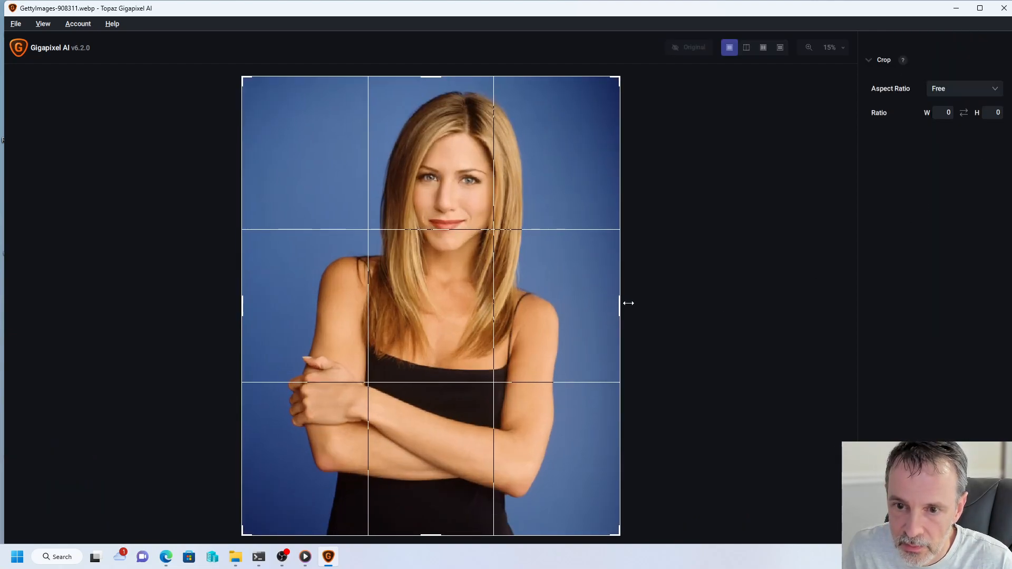
pyautogui.moveTo(623, 303); pyautogui.dragTo(576, 314)
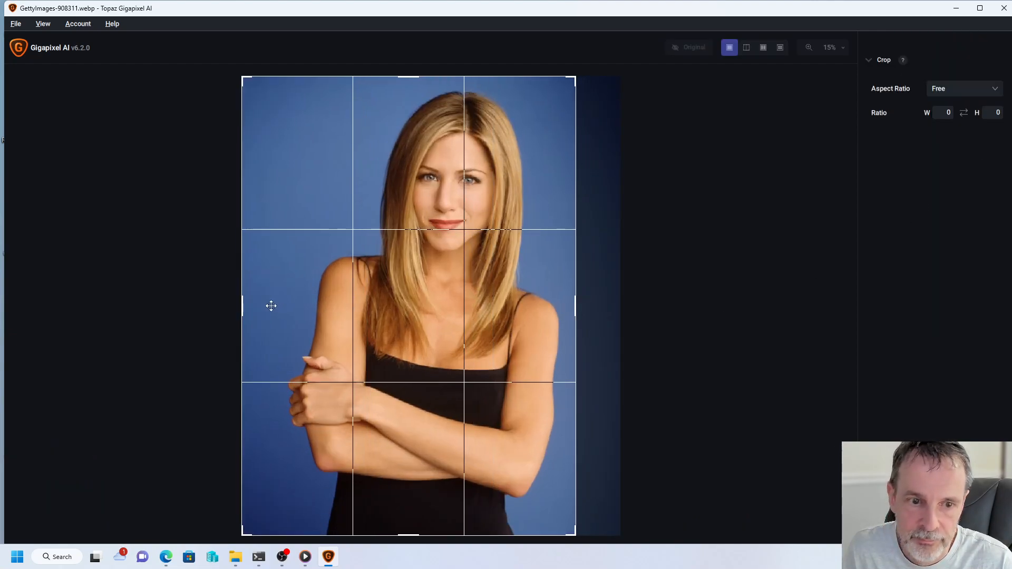
pyautogui.moveTo(239, 304); pyautogui.dragTo(274, 309)
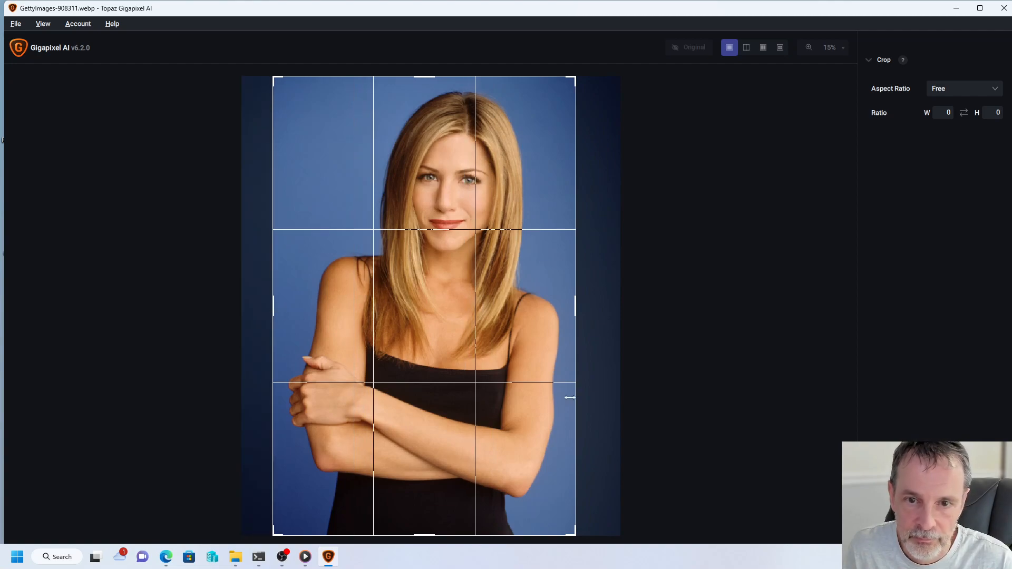
pyautogui.click(969, 528)
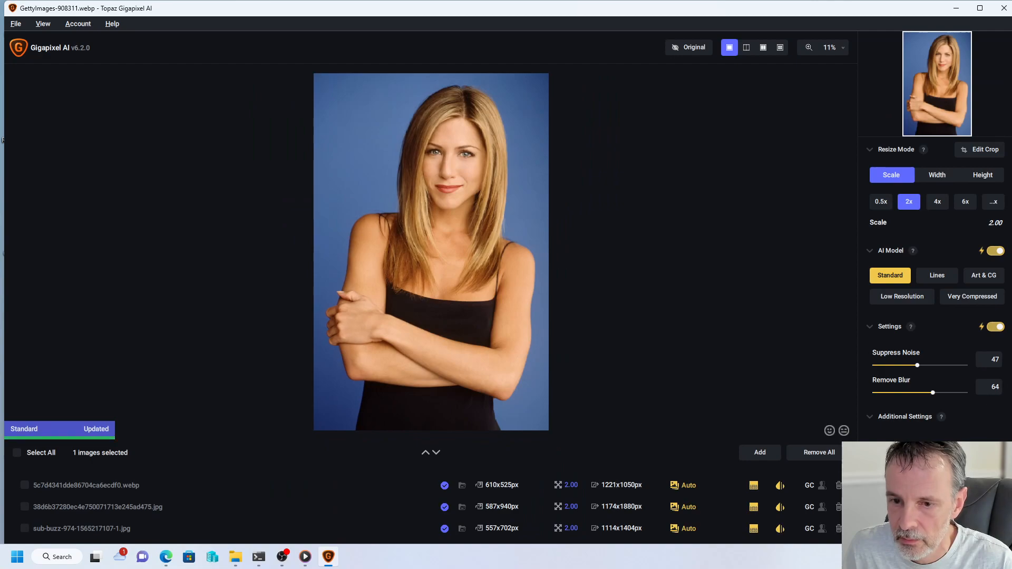
pyautogui.click(953, 528)
pyautogui.click(549, 385)
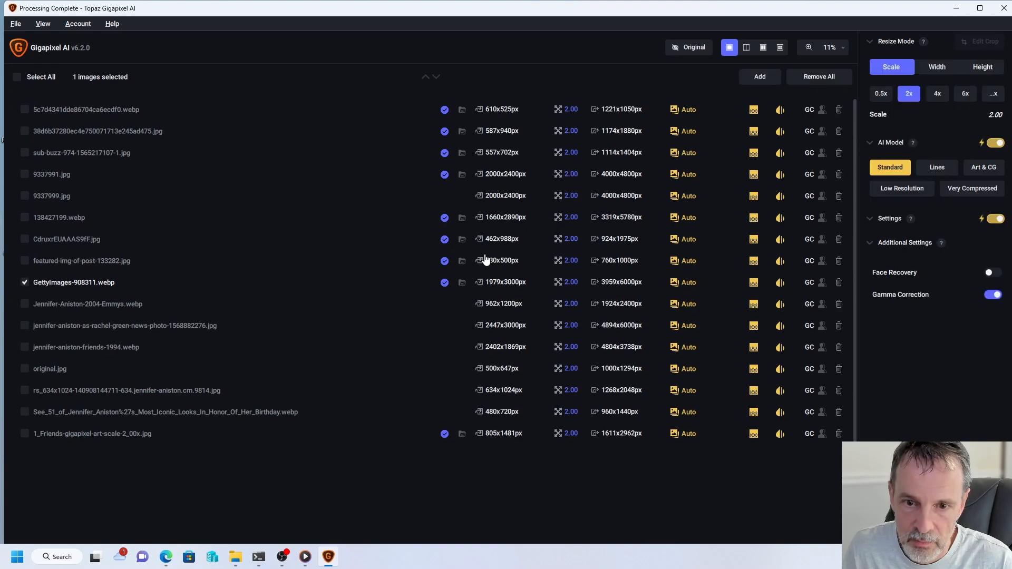
# - Crop the top and right edge of Jennifer-Aniston-2004-Emmys.webp to about 941x1109 px and save its 2x Standard version
pyautogui.click(82, 306)
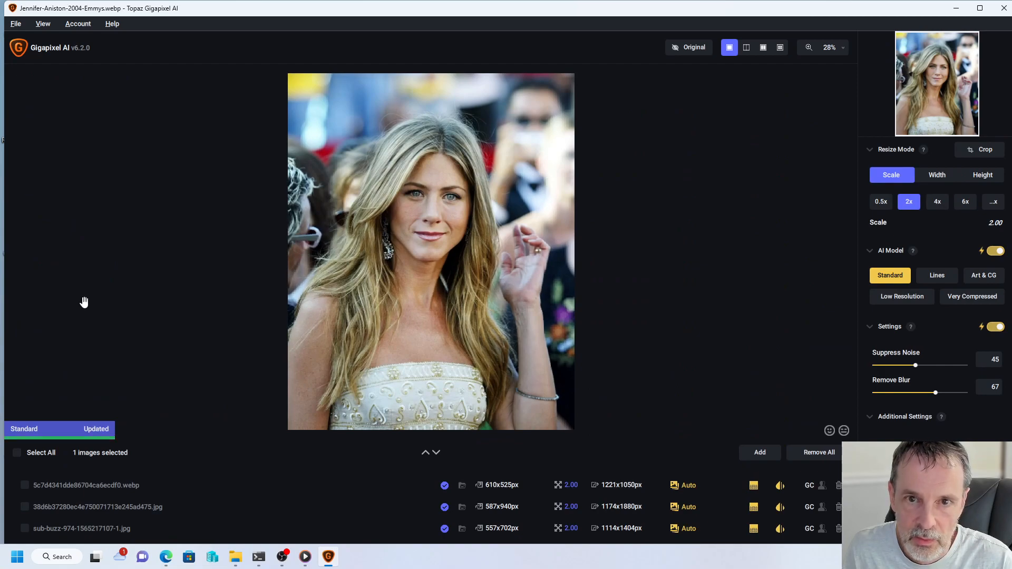
pyautogui.click(981, 150)
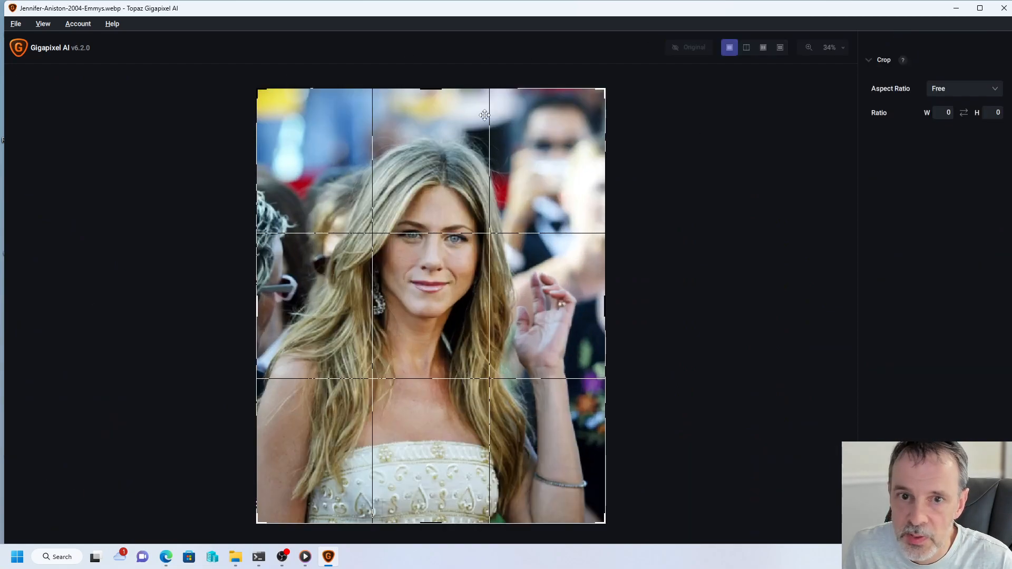
pyautogui.moveTo(433, 76); pyautogui.dragTo(422, 111)
pyautogui.moveTo(616, 342); pyautogui.dragTo(607, 342)
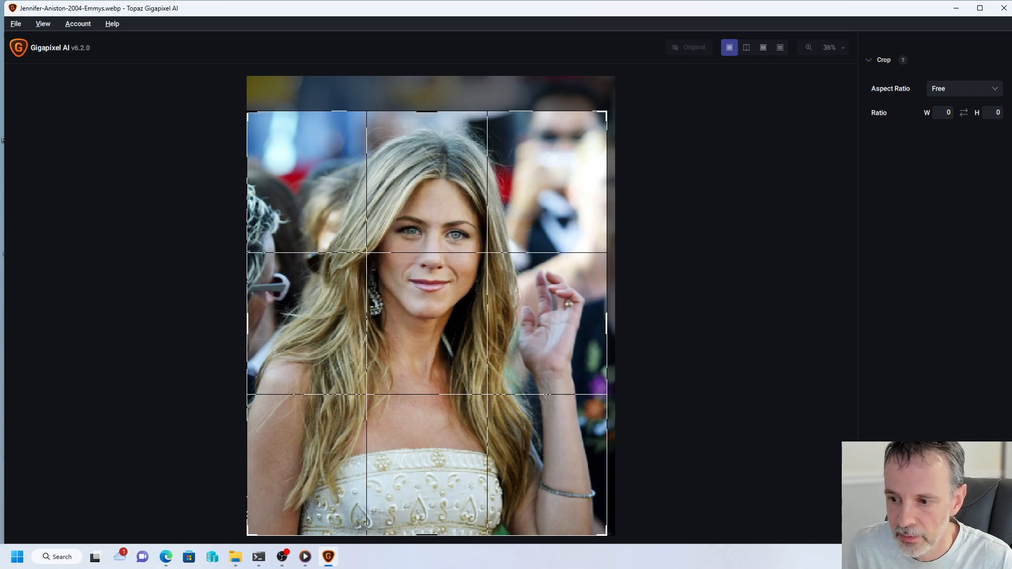
pyautogui.press('Return')
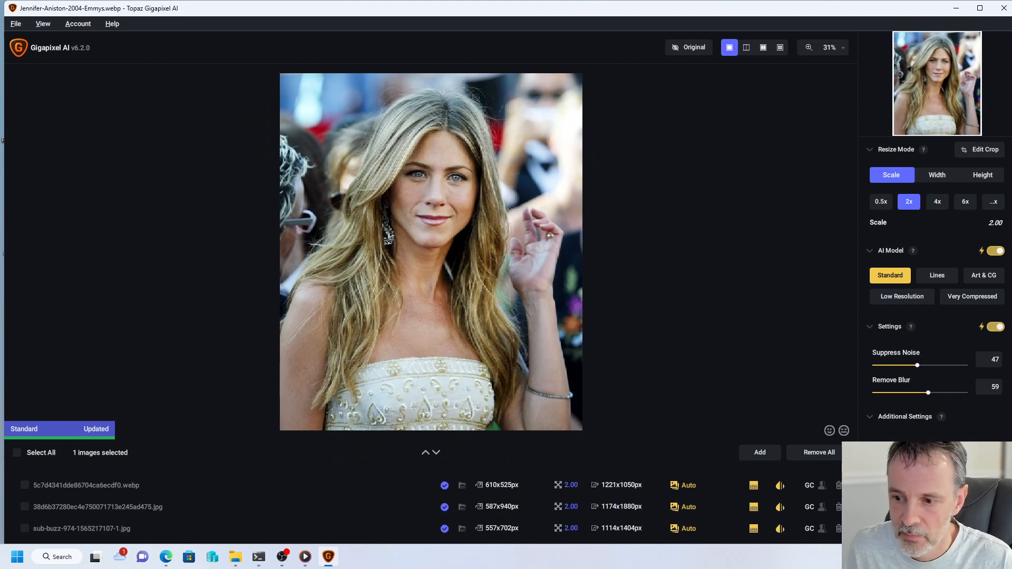
pyautogui.hotkey('ctrl', 's')
pyautogui.click(581, 386)
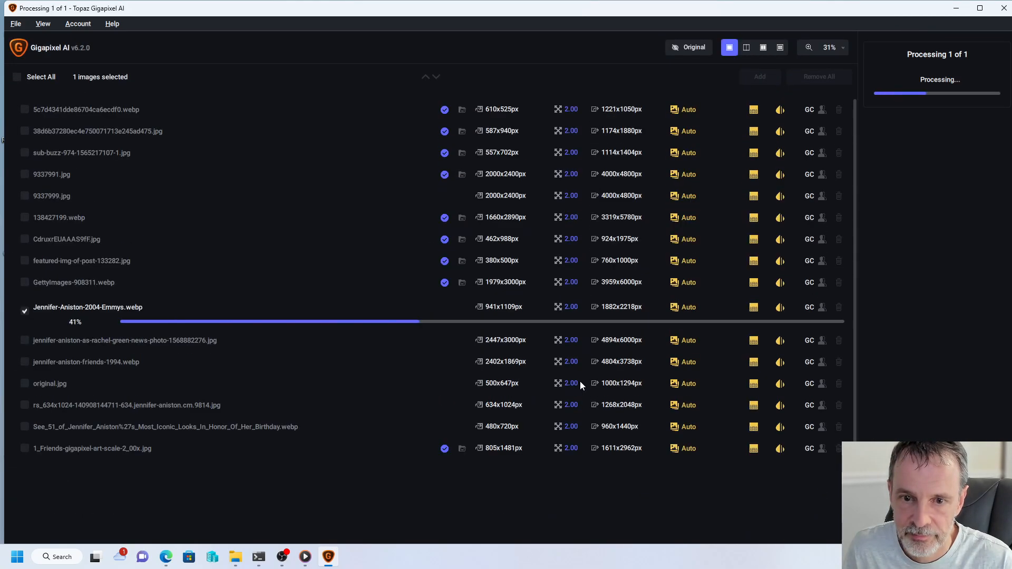
# - Crop jennifer-aniston-as-rachel-green-news-photo-1568882276.jpg around the figure by trimming the empty curtain area at its left and top
pyautogui.click(106, 327)
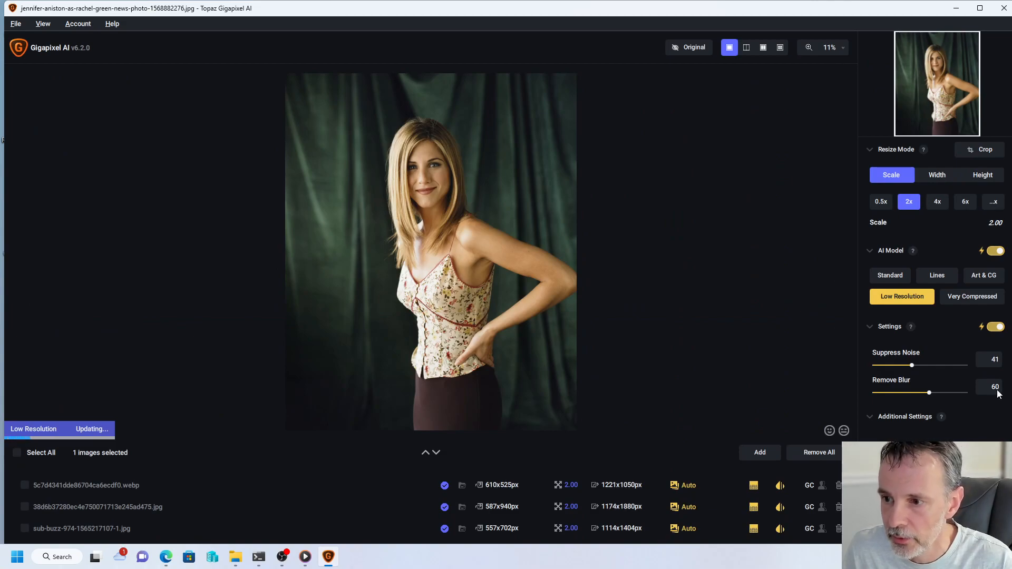
pyautogui.click(993, 154)
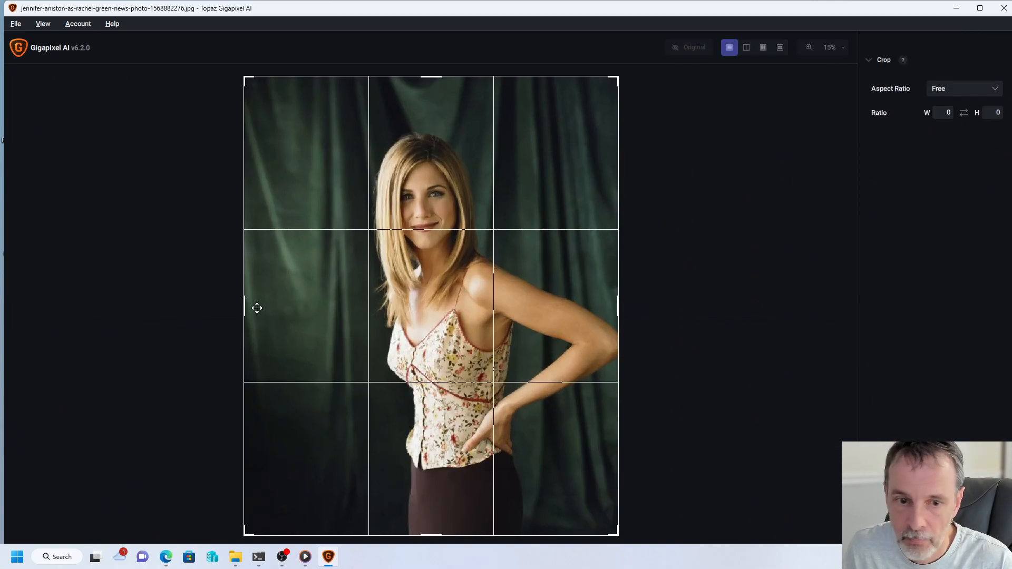
pyautogui.moveTo(245, 301); pyautogui.dragTo(356, 322)
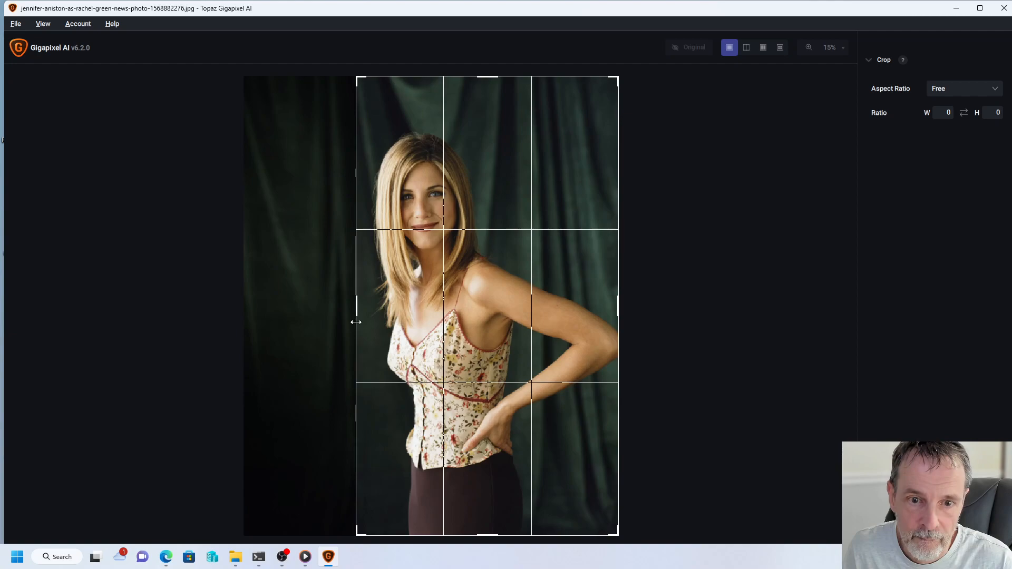
pyautogui.moveTo(496, 79); pyautogui.dragTo(486, 118)
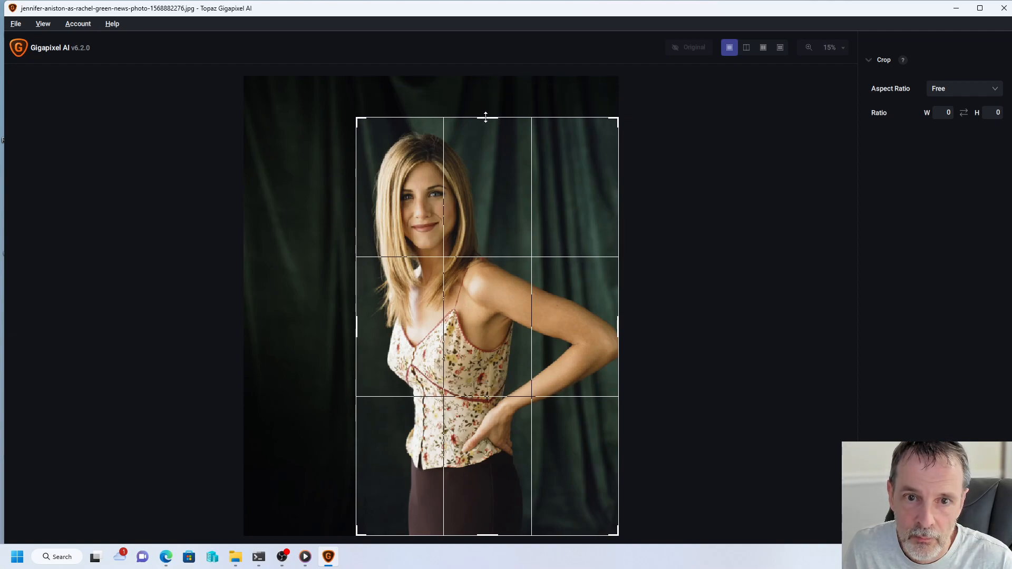
pyautogui.press('Return')
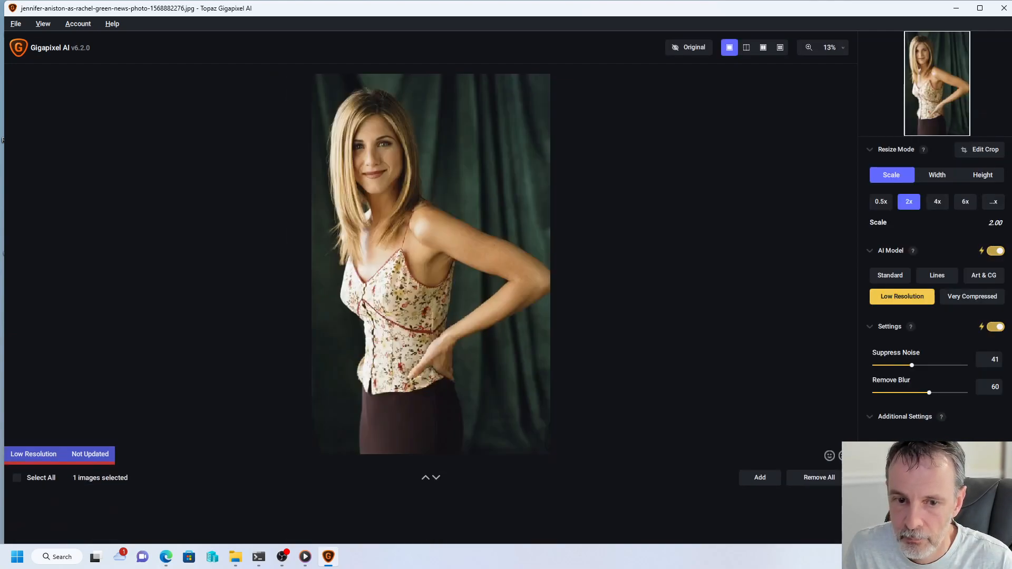
# - Save the cropped 2x Low Resolution version of jennifer-aniston-as-rachel-green-news-photo-1568882276.jpg as a JPG in the source folder
pyautogui.hotkey('ctrl', 's')
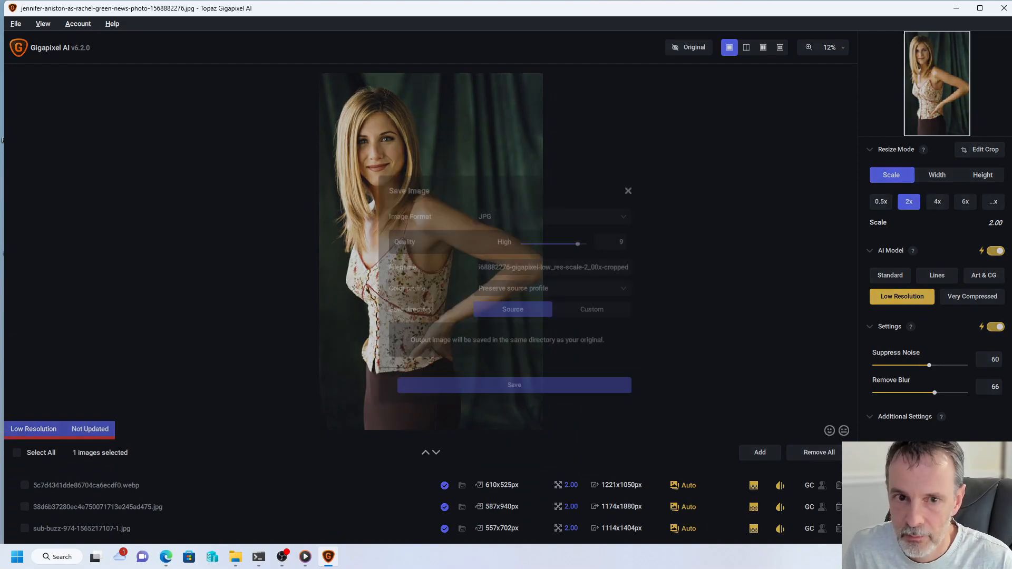
pyautogui.click(578, 390)
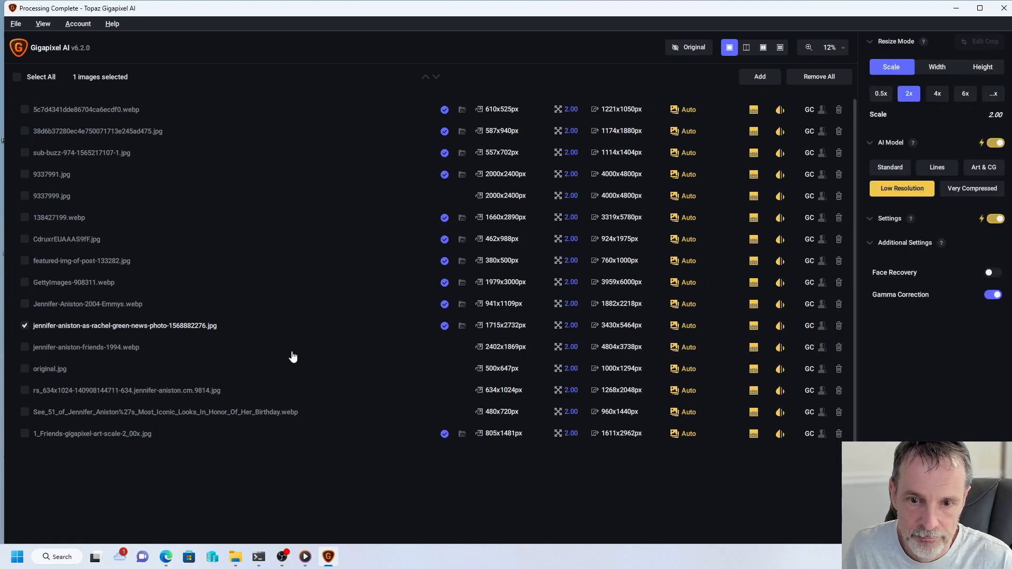
# - Crop the right edge of jennifer-aniston-friends-1994.webp to about 2032x1869 px and save its 2x Low Resolution version as a JPG
pyautogui.click(227, 352)
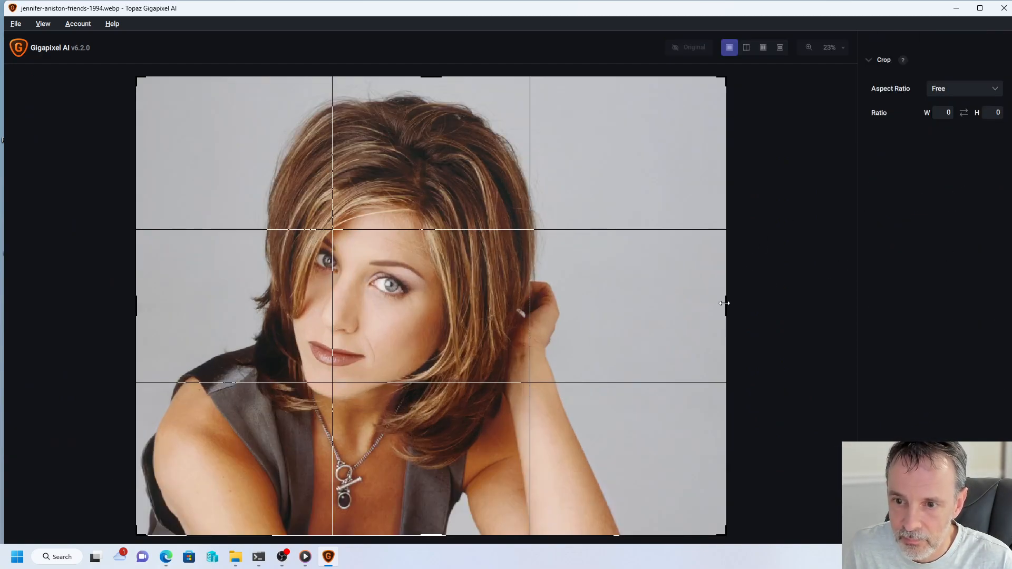
pyautogui.moveTo(724, 303); pyautogui.dragTo(635, 326)
pyautogui.click(969, 527)
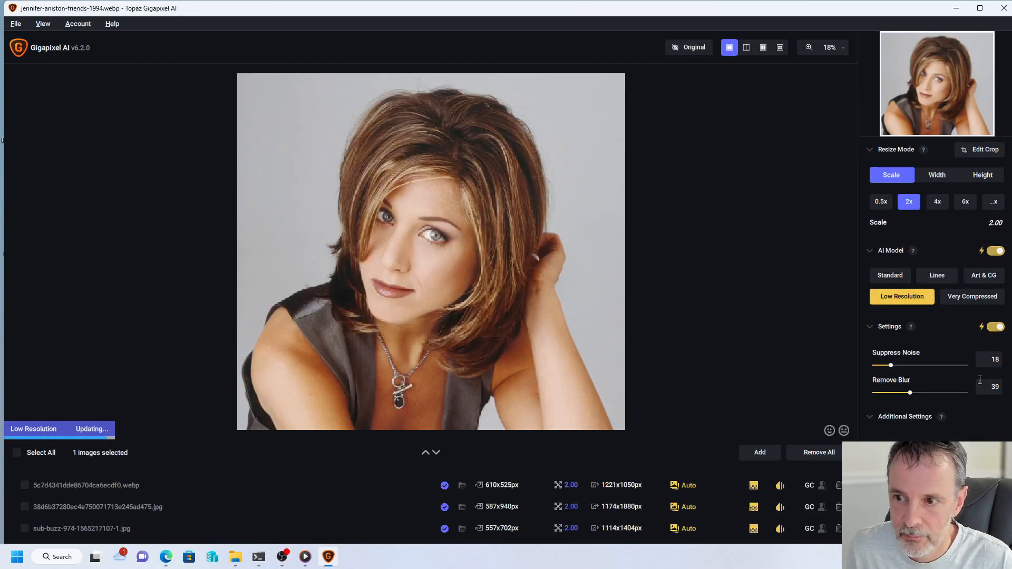
pyautogui.hotkey('ctrl', 's')
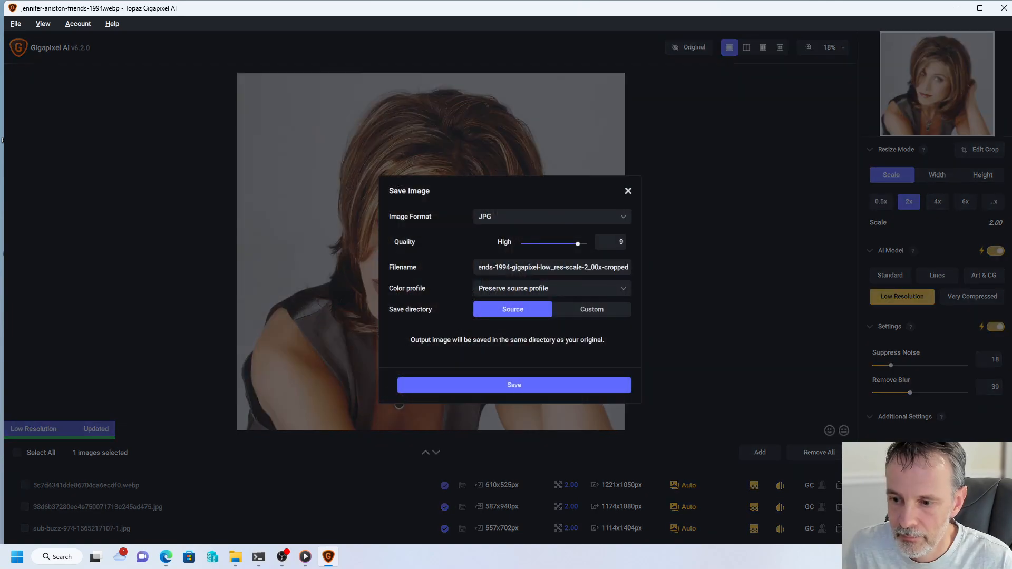
pyautogui.click(565, 389)
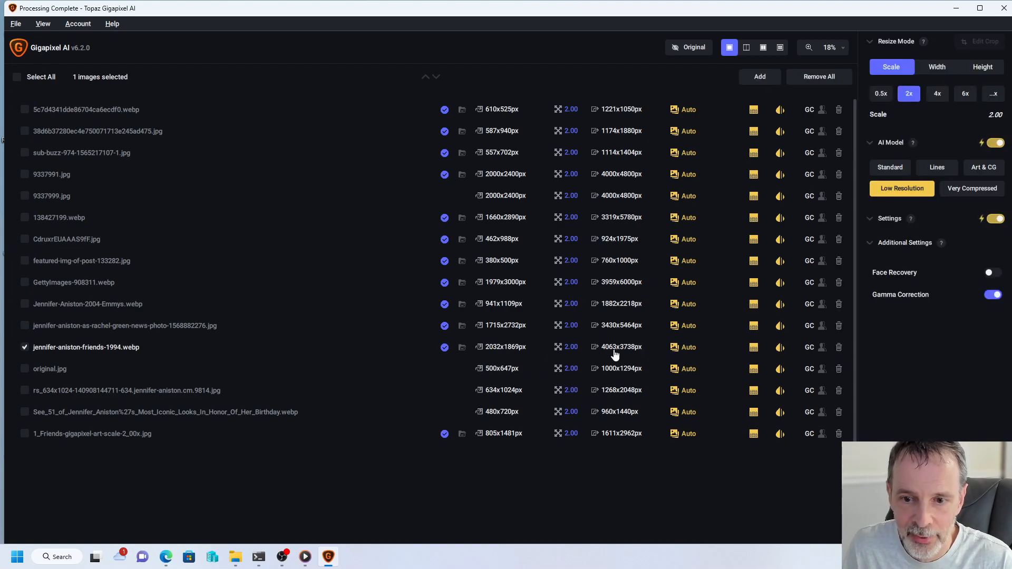
# - Crop the top of original.jpg to about 500x594 px, trimming the kitchen cabinets above her head
pyautogui.click(67, 376)
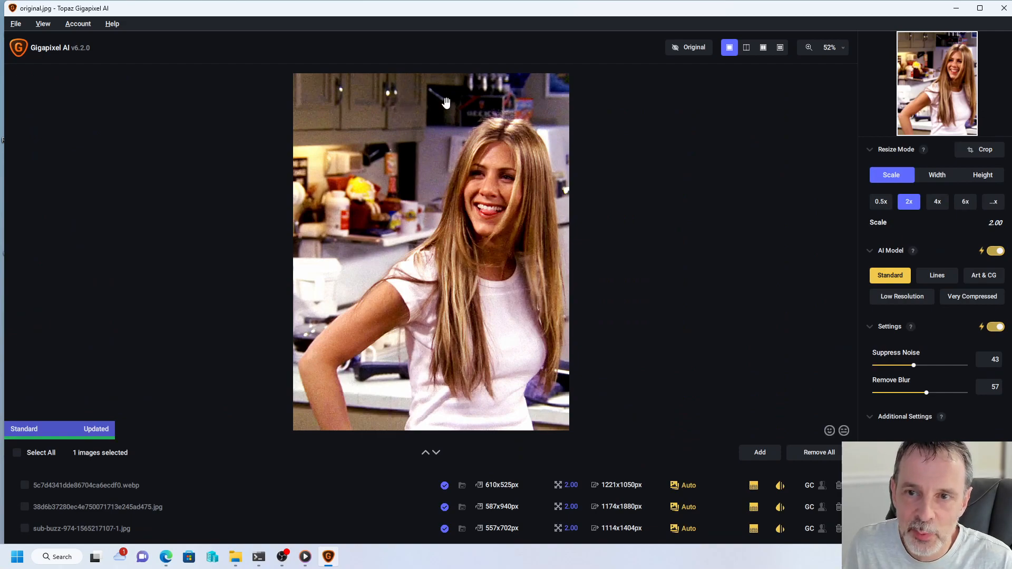
pyautogui.click(982, 153)
pyautogui.moveTo(435, 73); pyautogui.dragTo(430, 114)
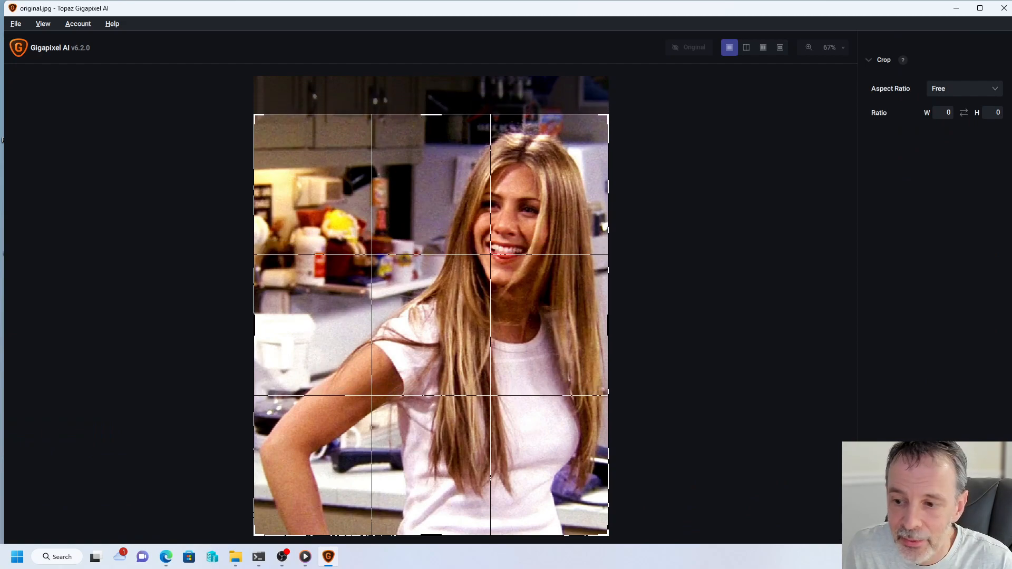
pyautogui.click(968, 529)
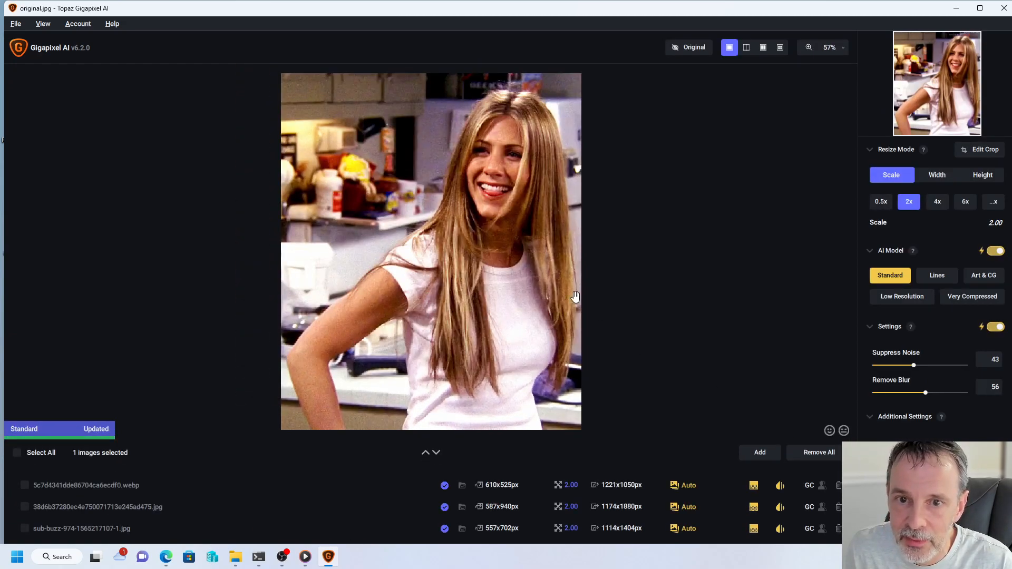
# - Compare the cropped original.jpg with its 2x Standard result in split view at 100% zoom
pyautogui.click(747, 48)
pyautogui.moveTo(440, 211); pyautogui.dragTo(378, 240)
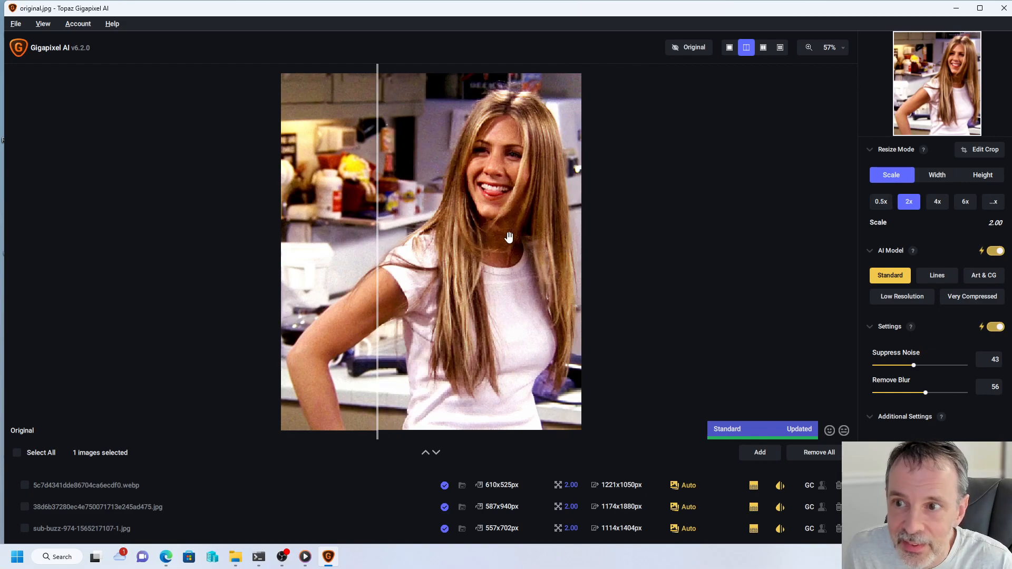
pyautogui.click(842, 48)
pyautogui.click(770, 123)
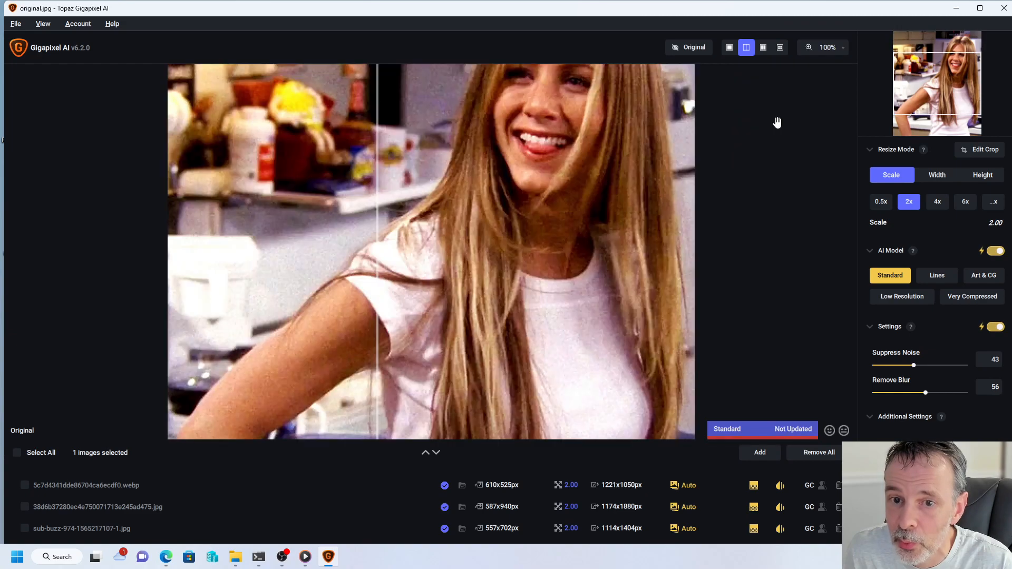
pyautogui.moveTo(378, 195); pyautogui.dragTo(604, 199)
pyautogui.moveTo(505, 201); pyautogui.dragTo(373, 182)
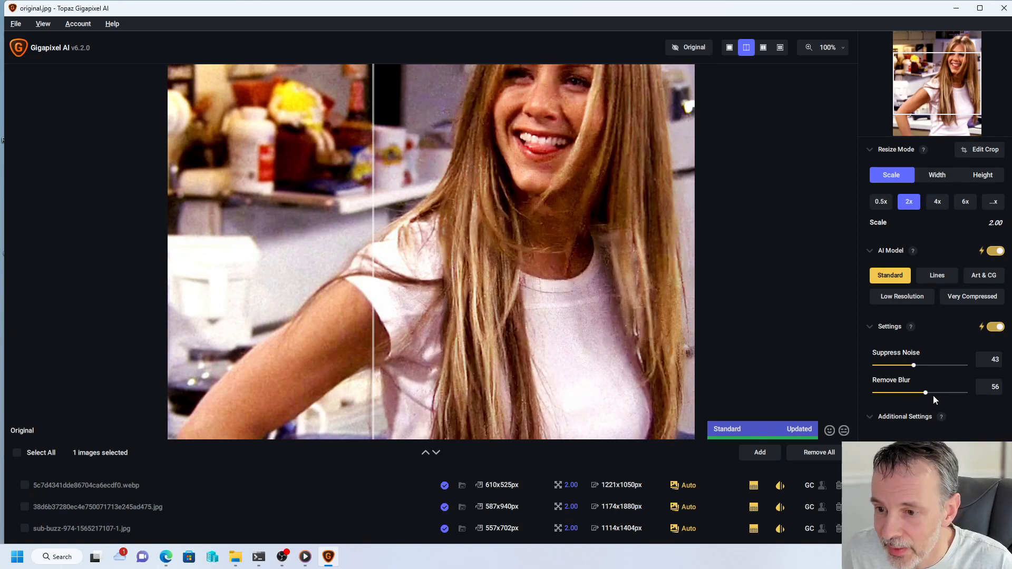
# - Raise Suppress Noise to 100 for original.jpg, checking the split preview, and save its 2x Standard version as a JPG
pyautogui.moveTo(916, 365); pyautogui.dragTo(944, 368)
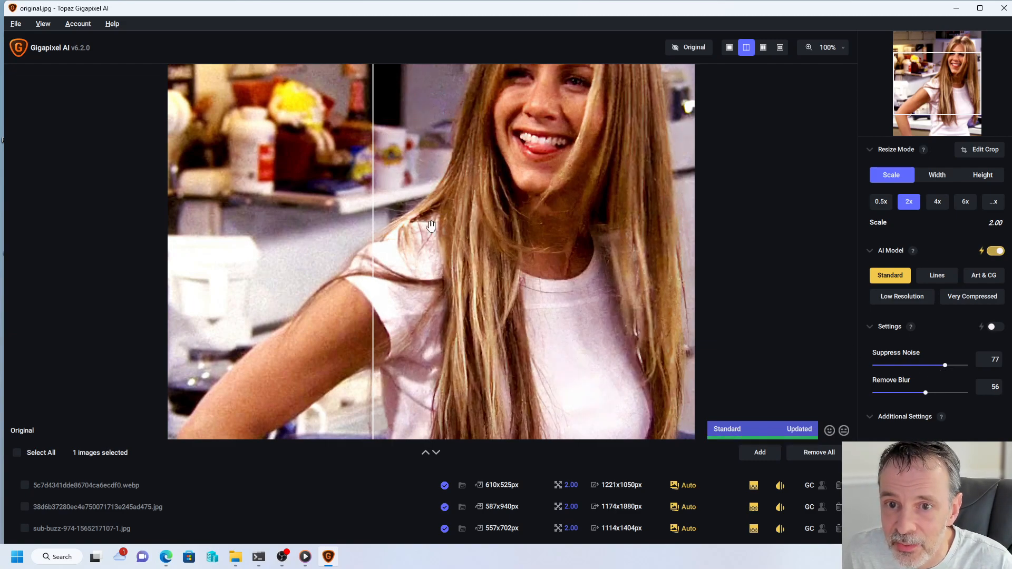
pyautogui.moveTo(374, 203); pyautogui.dragTo(345, 213)
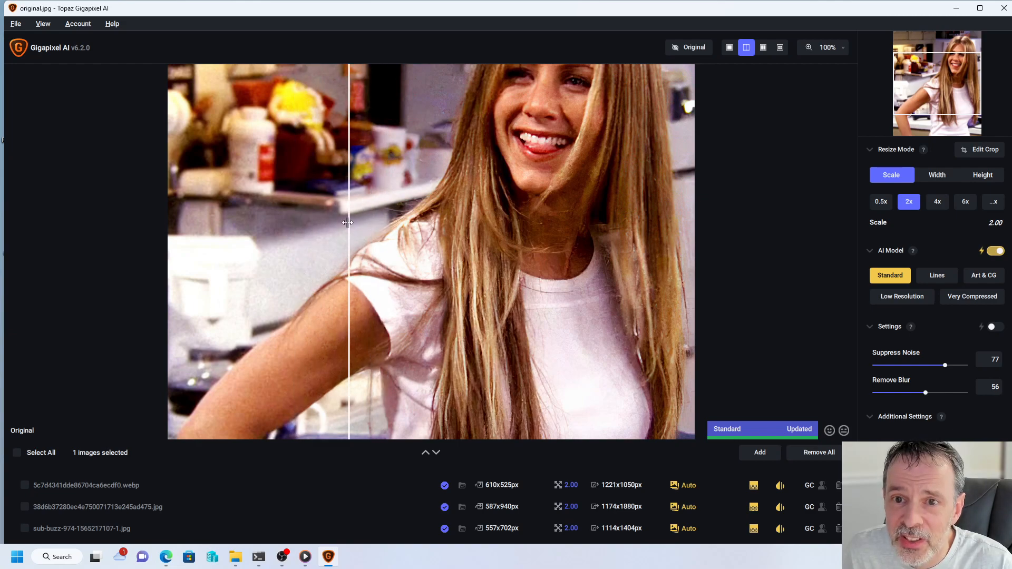
pyautogui.moveTo(945, 365); pyautogui.dragTo(975, 368)
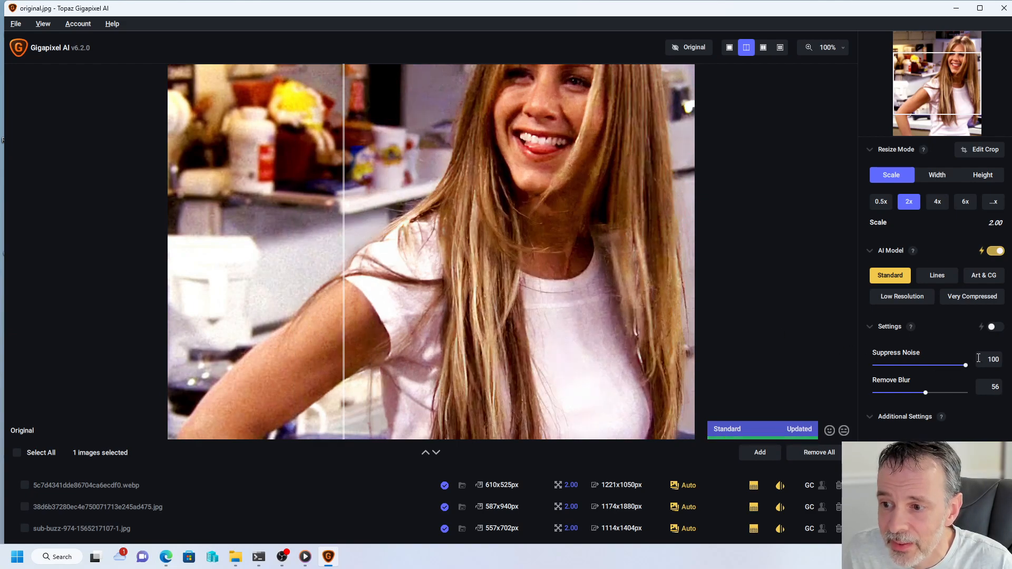
pyautogui.moveTo(351, 223); pyautogui.dragTo(329, 254)
pyautogui.hotkey('ctrl', 's')
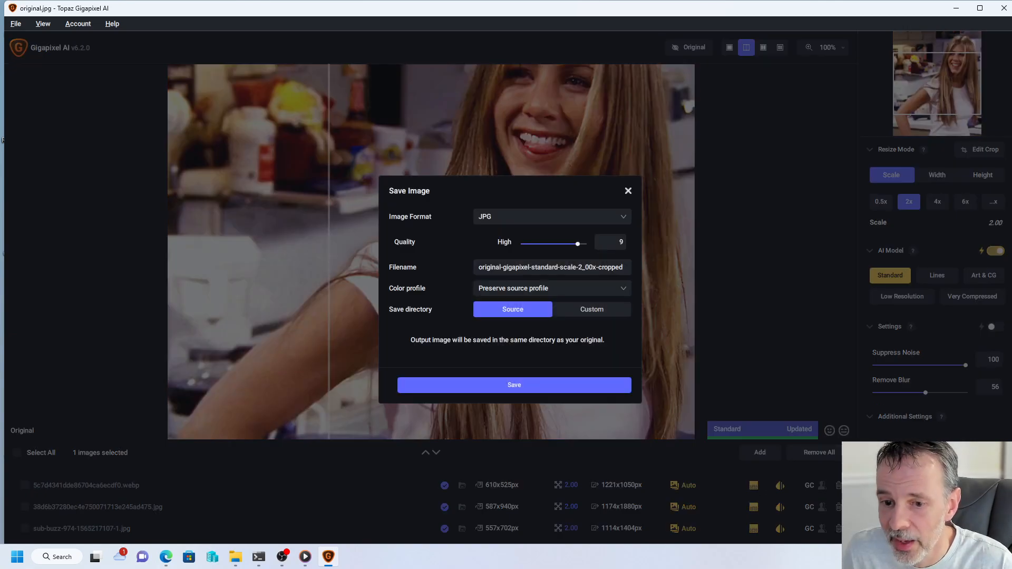
pyautogui.click(492, 381)
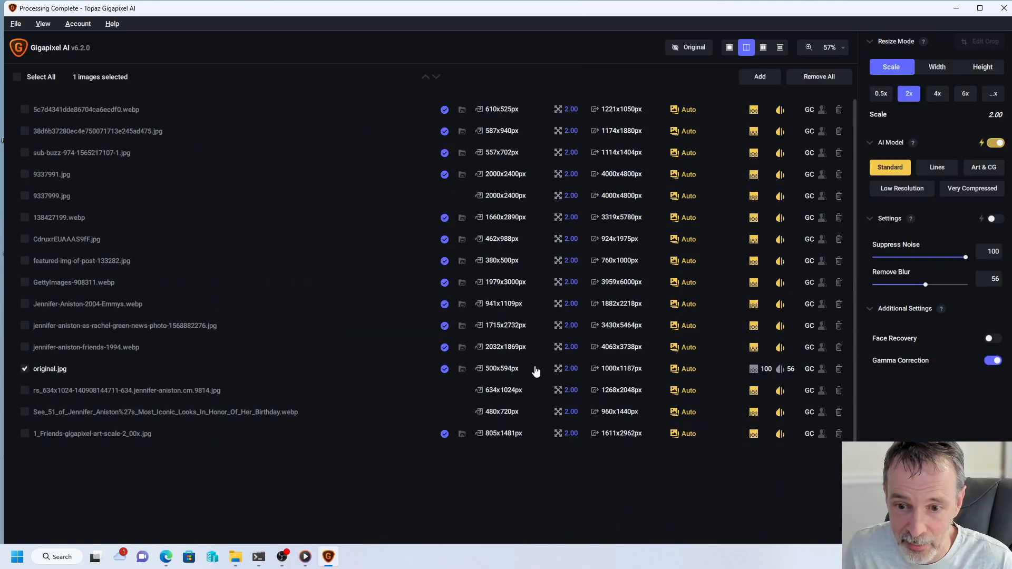
pyautogui.click(228, 392)
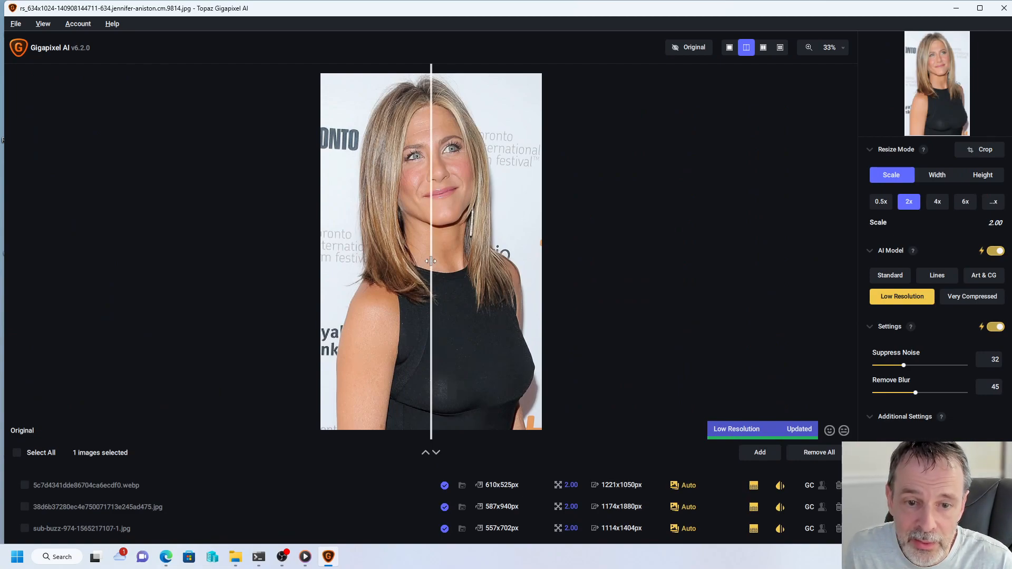
pyautogui.scroll(-5, 489, 501)
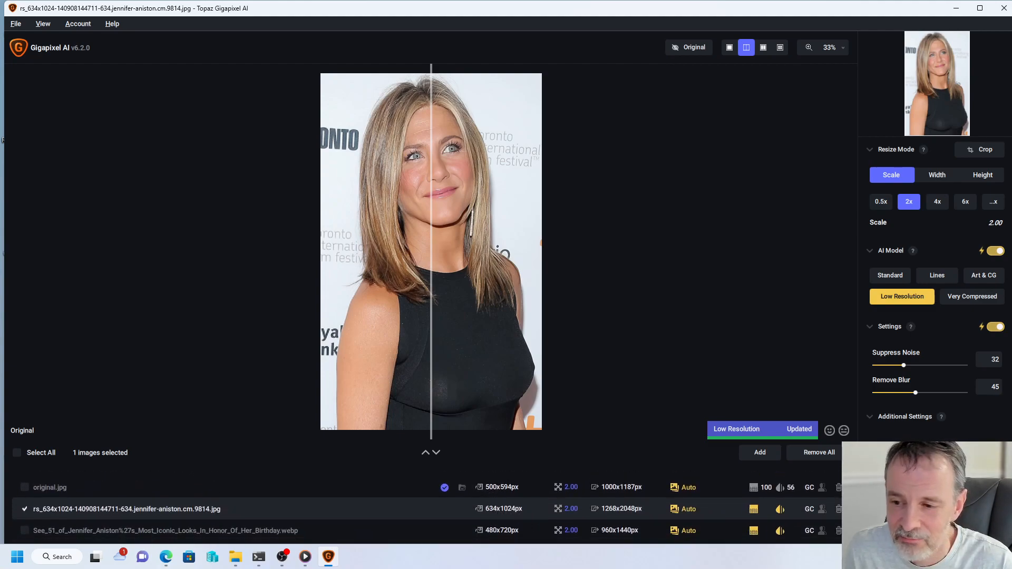
pyautogui.hotkey('ctrl', 's')
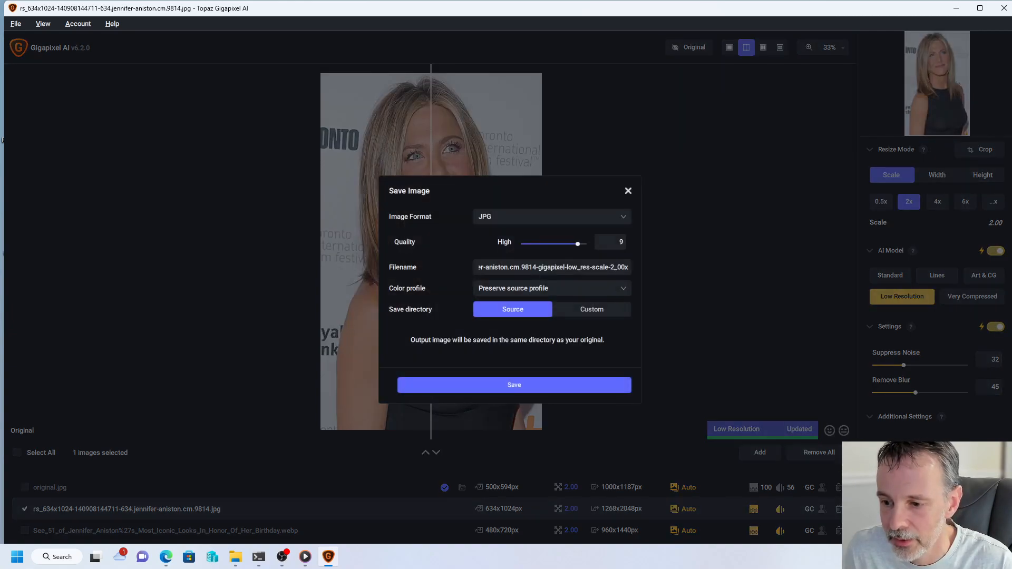
pyautogui.click(524, 385)
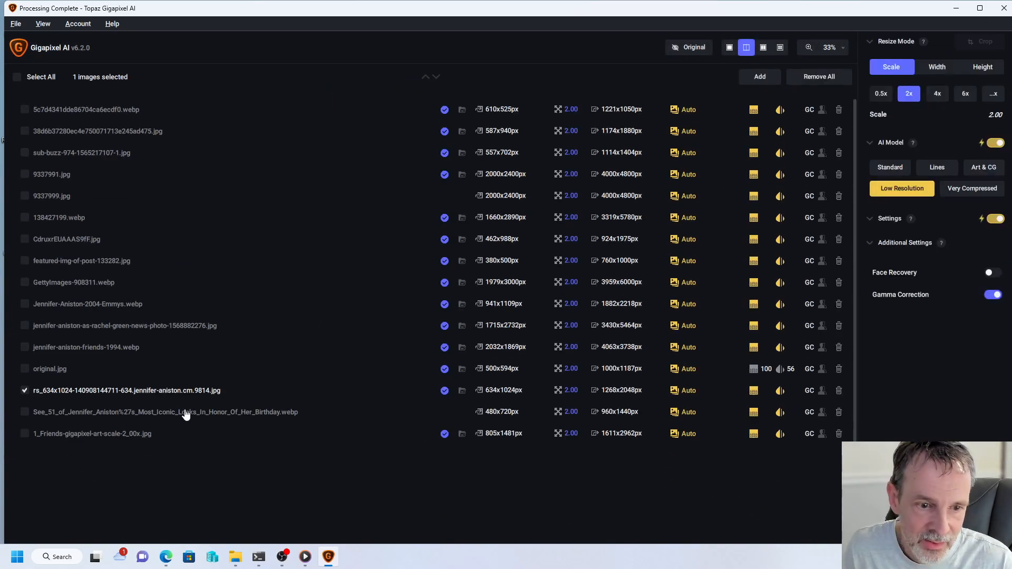
# - Save the 2x Standard version of the uncropped See_51_of_Jennifer_Aniston%27s_Most_Iconic_Looks_In_Honor_Of_Her_Birthday.webp as a JPG in the source folder
pyautogui.click(185, 413)
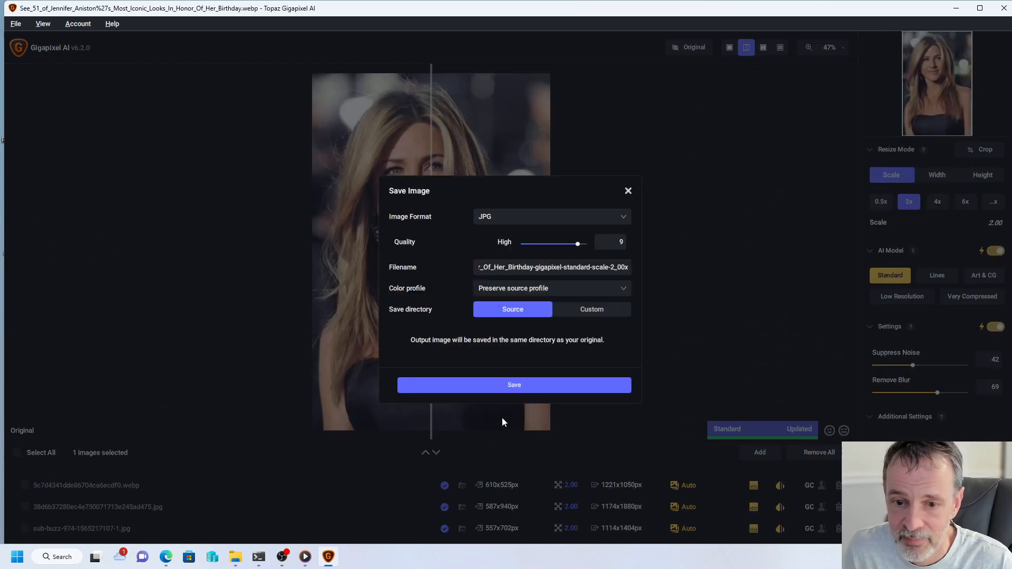
# - Save the upscaled image as a JPG in the source directory, and close Gigapixel AI without saving the remaining changes
pyautogui.click(514, 386)
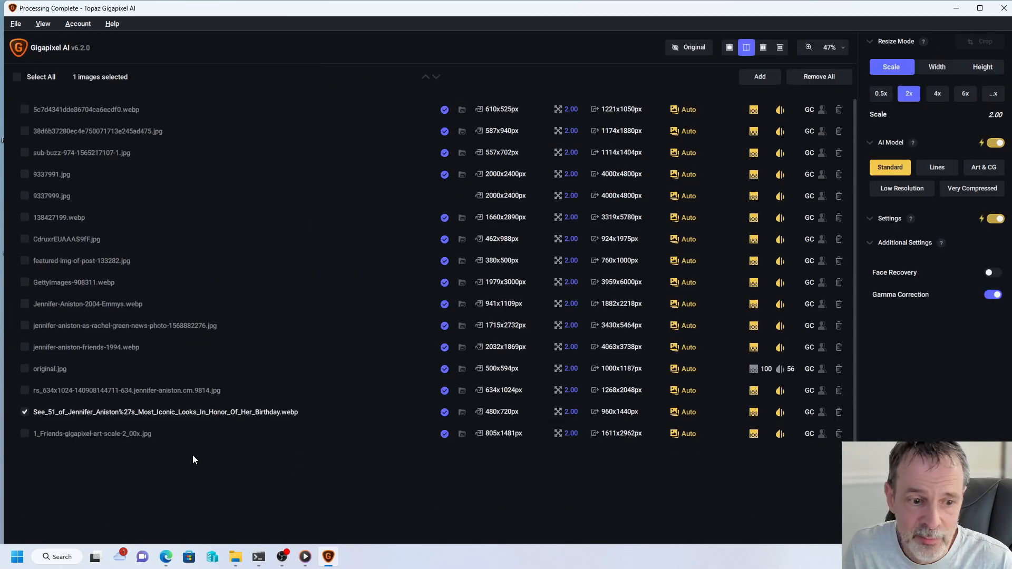
pyautogui.click(142, 433)
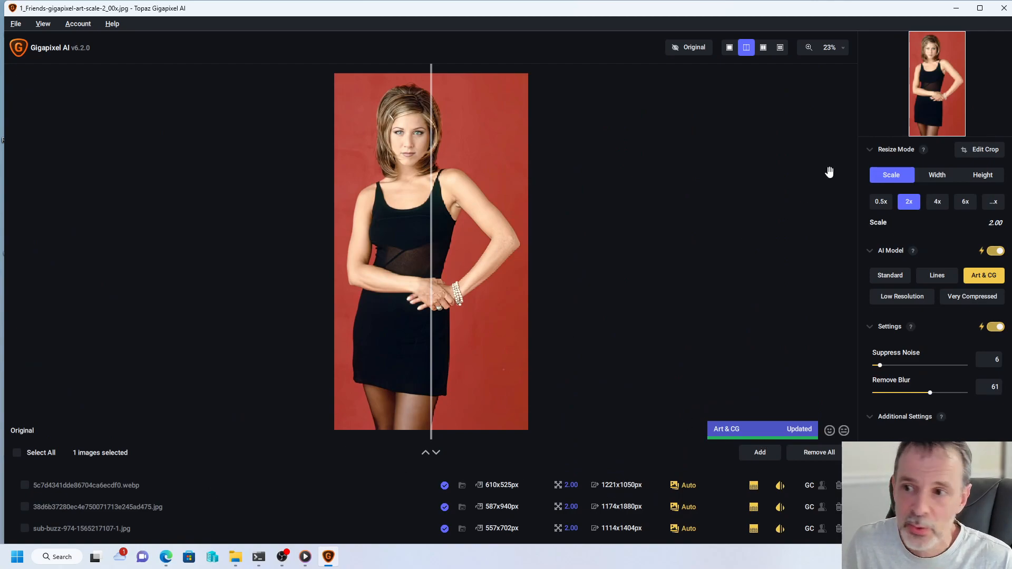
pyautogui.click(1006, 9)
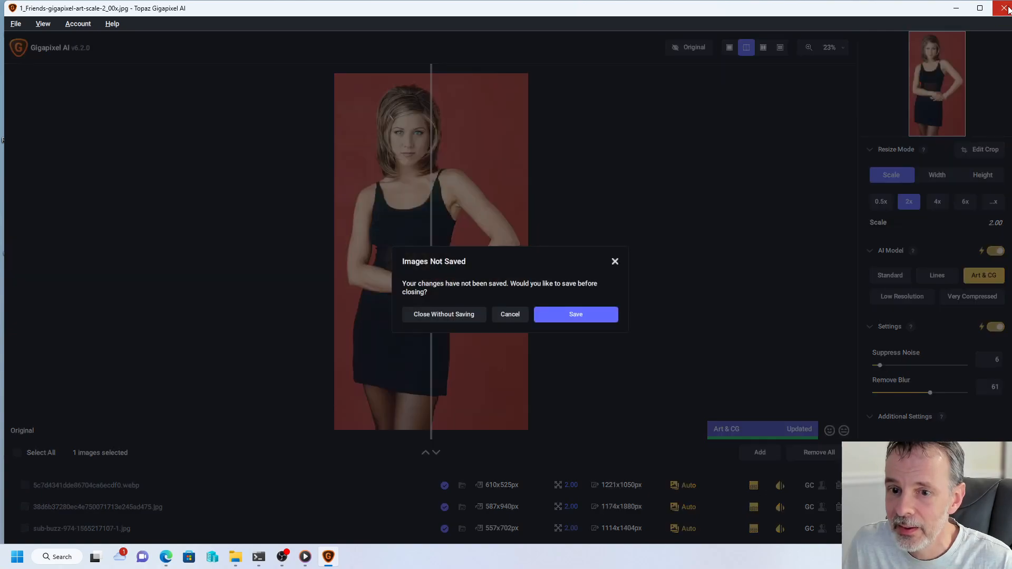
pyautogui.click(471, 314)
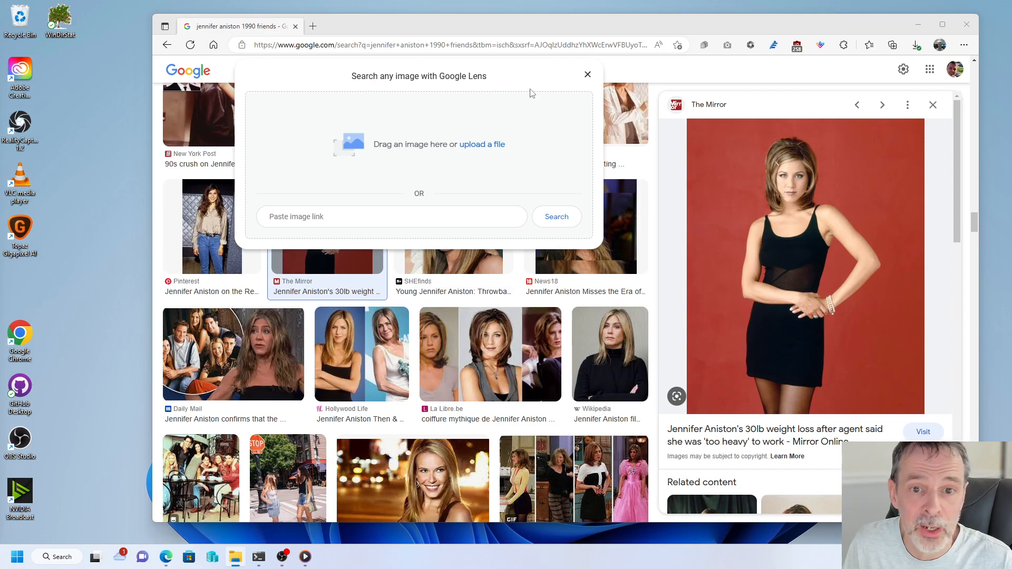
# - In the 100_jennifer aniston folder, delete the uncropped 1_Friends picture and the original and uncropped upscaled versions of 5c7d4341dde86704ca6ecdf0
pyautogui.moveTo(0, 48); pyautogui.dragTo(621, 32)
pyautogui.click(359, 180)
pyautogui.press('Delete')
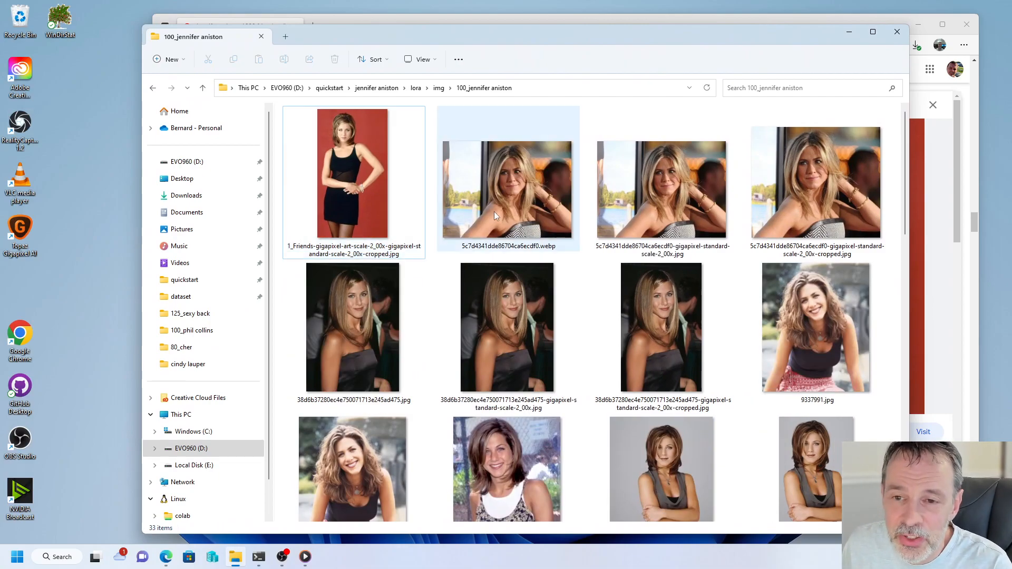
pyautogui.click(481, 182)
pyautogui.keyDown('ctrl'); pyautogui.click(600, 184); pyautogui.keyUp('ctrl')
pyautogui.press('Delete')
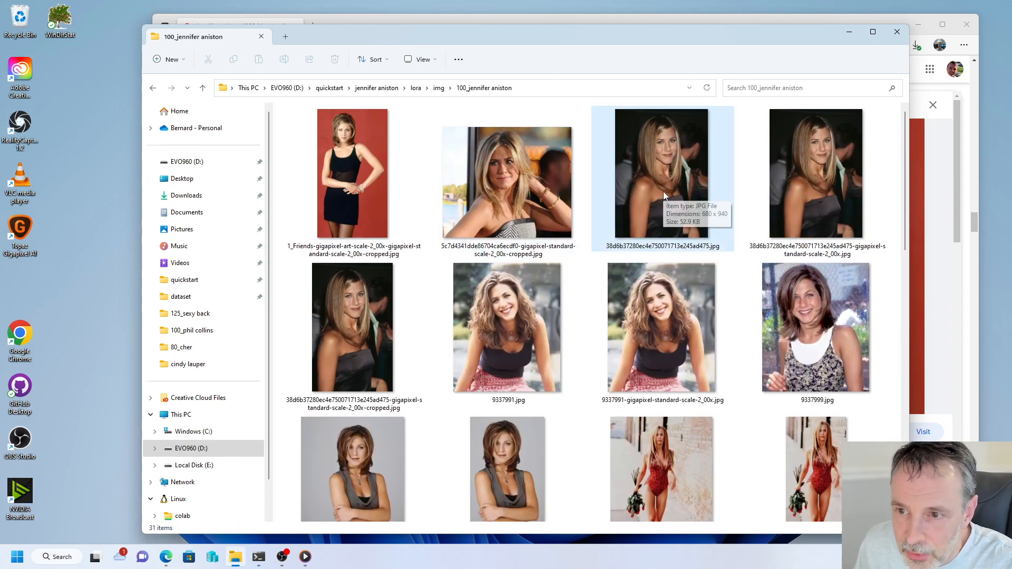
# - Delete the original and uncropped upscaled versions of 38d6b37280ec4e750071713e245ad475, plus 9337991-gigapixel-standard-scale-2_00x.jpg
pyautogui.click(675, 187)
pyautogui.keyDown('ctrl'); pyautogui.click(787, 188); pyautogui.keyUp('ctrl')
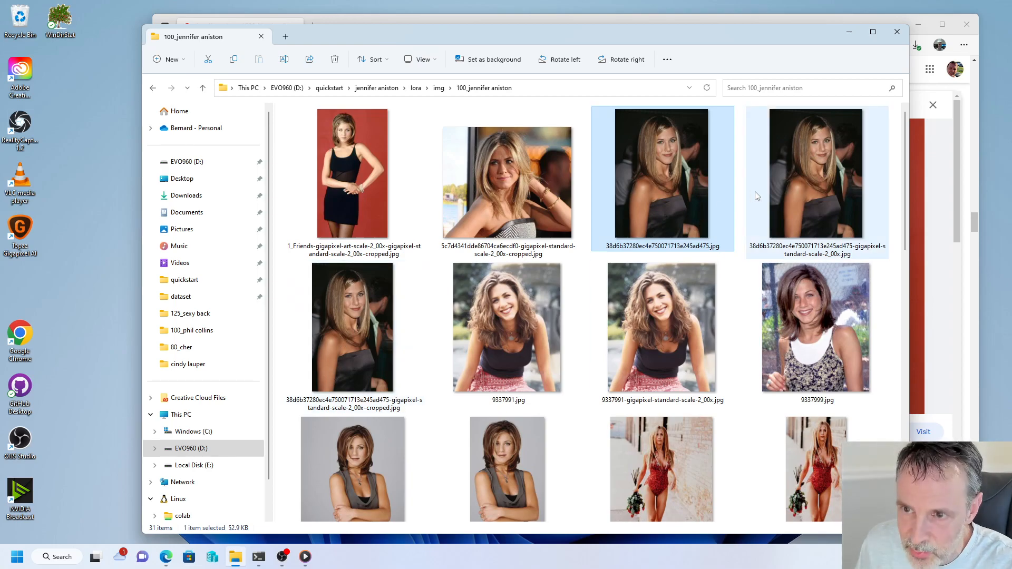
pyautogui.press('Delete')
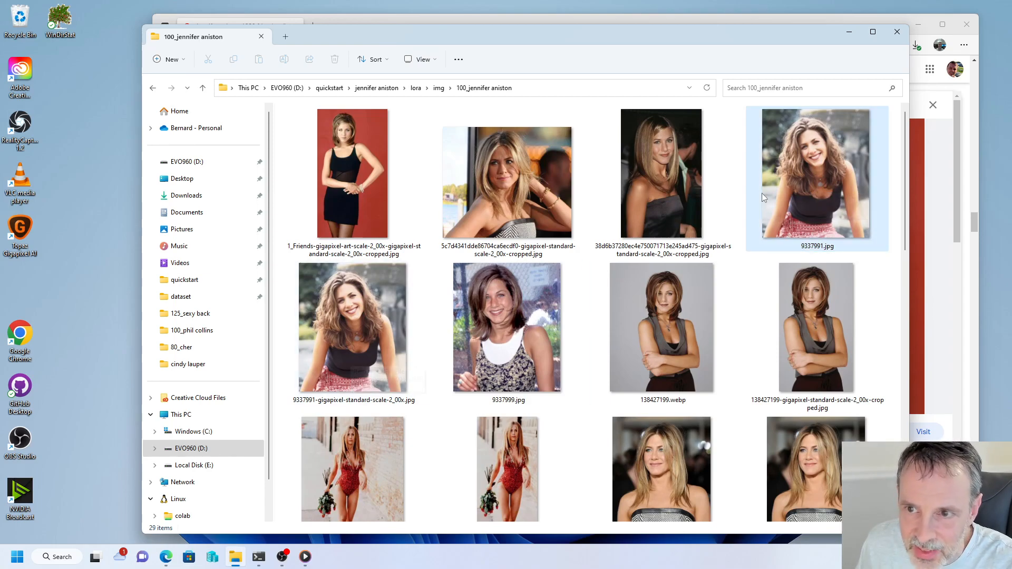
pyautogui.click(371, 343)
pyautogui.press('Delete')
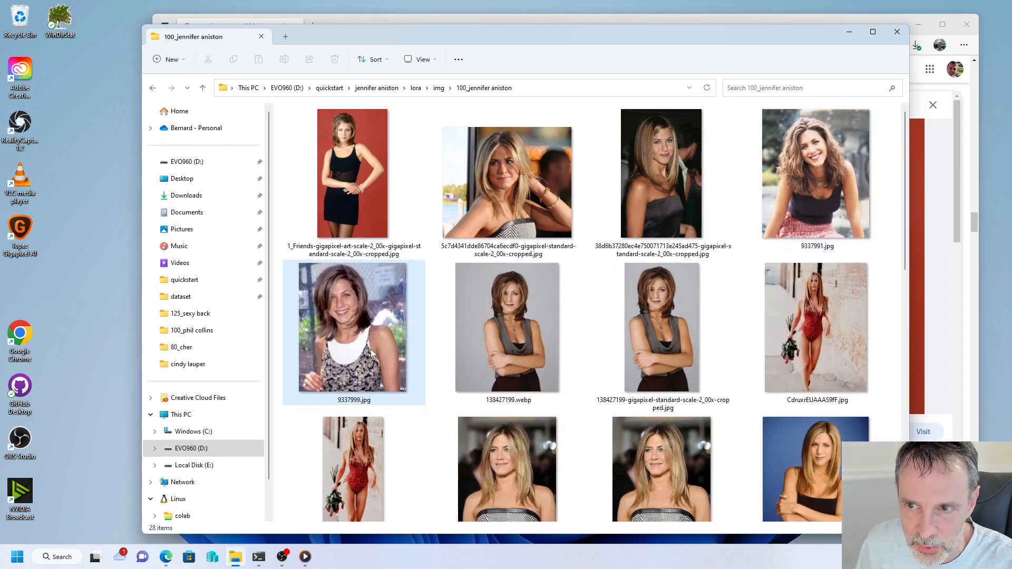
# - Delete the original files 138427199.webp and CdruxrEUAAAS9fF.jpg, keeping their cropped upscaled versions
pyautogui.click(538, 345)
pyautogui.press('Delete')
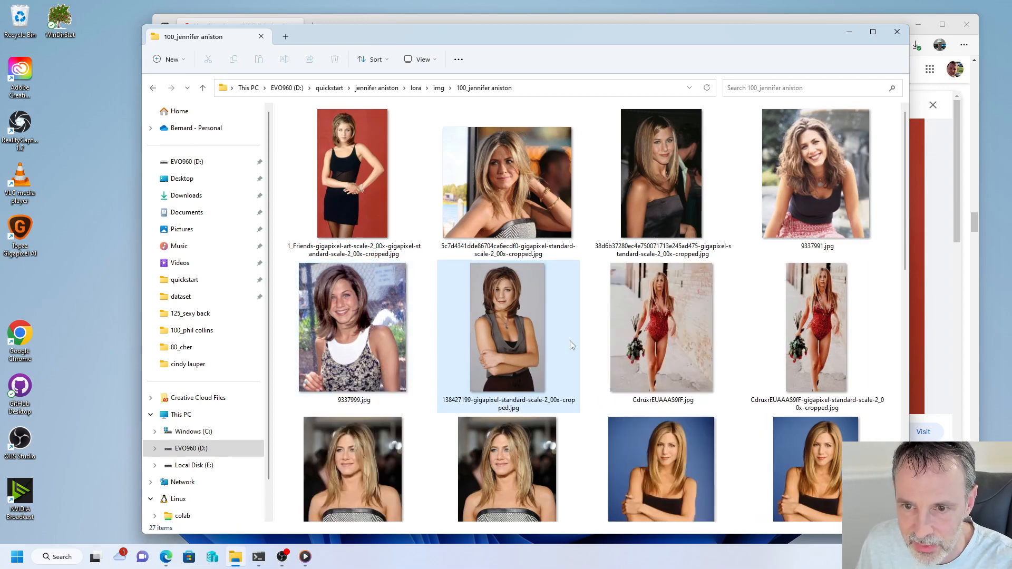
pyautogui.click(665, 339)
pyautogui.press('Delete')
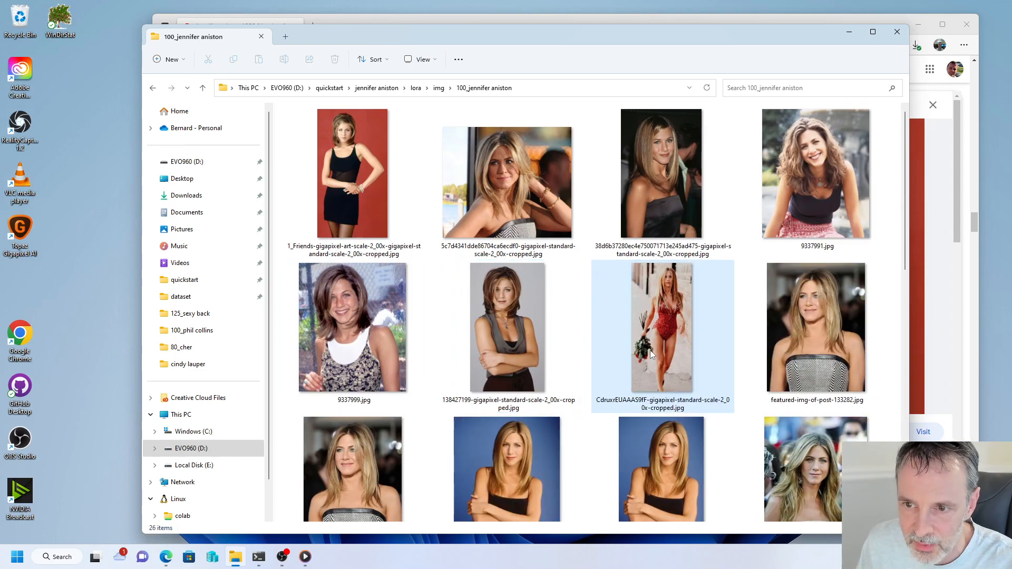
# - Delete the original files featured-img-of-post-133282.jpg and GettyImages-908311.webp, keeping their upscaled versions
pyautogui.scroll(-2, 796, 331)
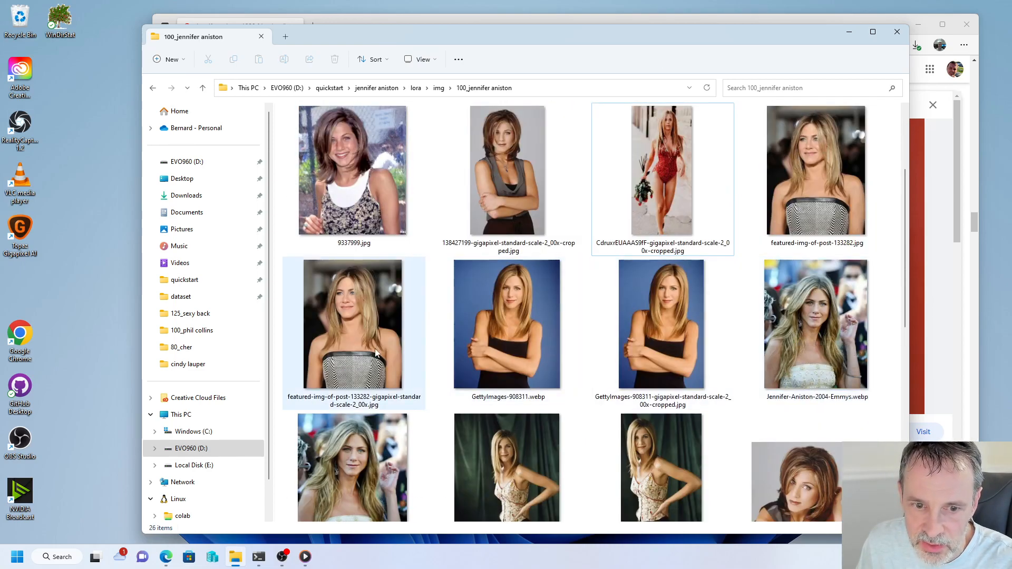
pyautogui.click(805, 215)
pyautogui.press('Delete')
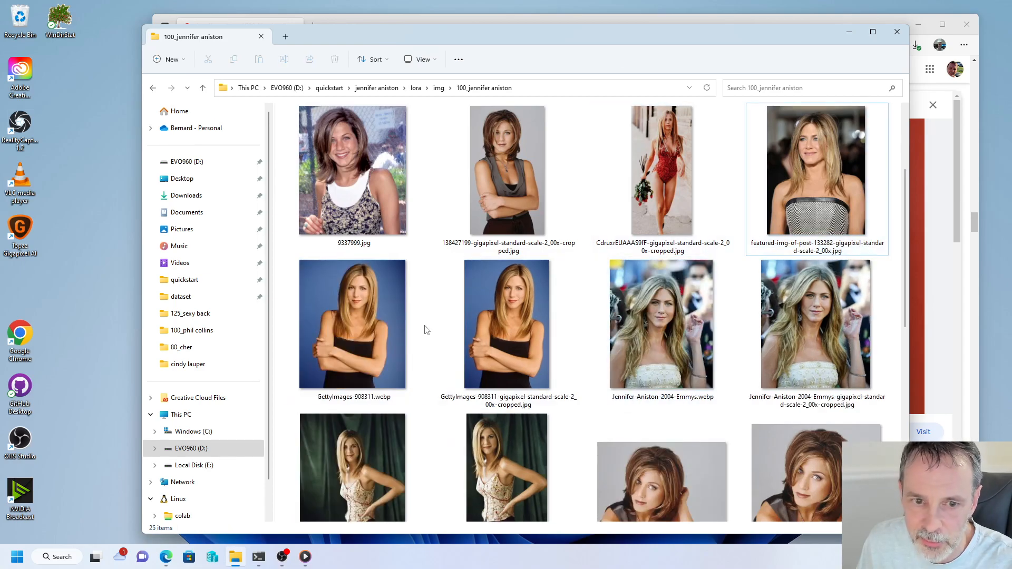
pyautogui.click(384, 325)
pyautogui.press('Delete')
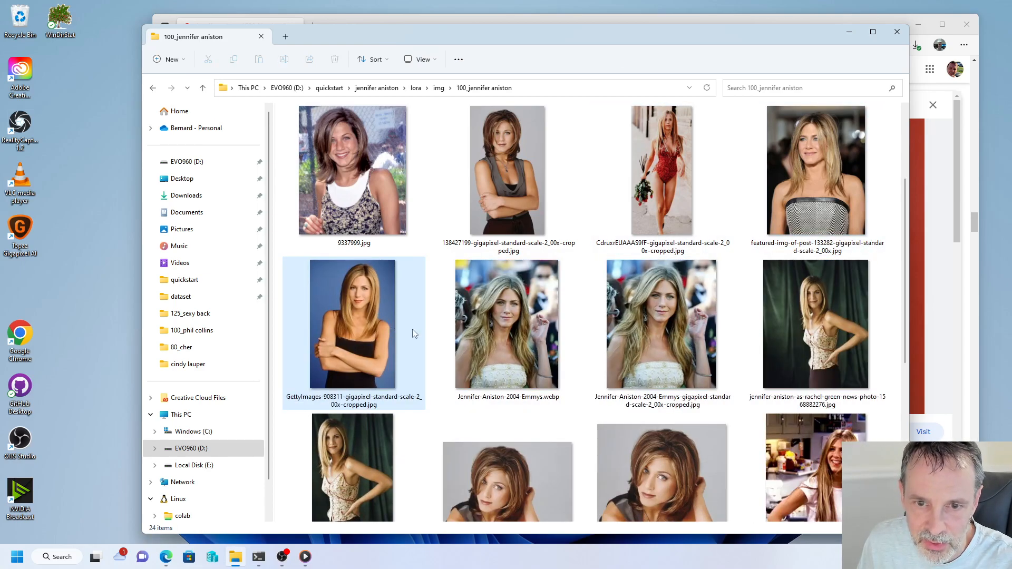
# - Delete the originals Jennifer-Aniston-2004-Emmys.webp, jennifer-aniston-as-rachel-green-news-photo-1568882276.jpg and jennifer-aniston-friends-1994.webp
pyautogui.click(498, 362)
pyautogui.press('Delete')
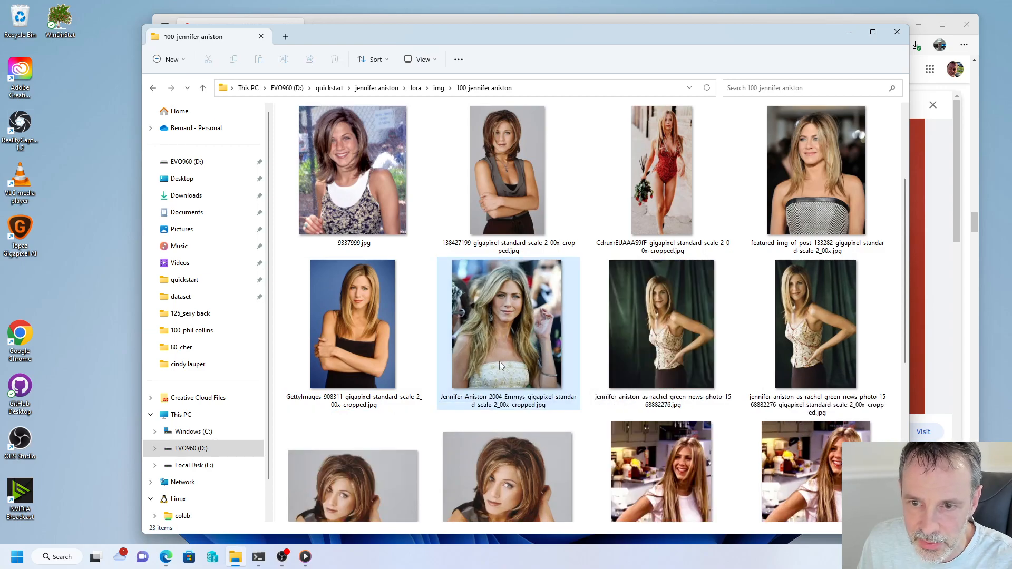
pyautogui.click(646, 337)
pyautogui.press('Delete')
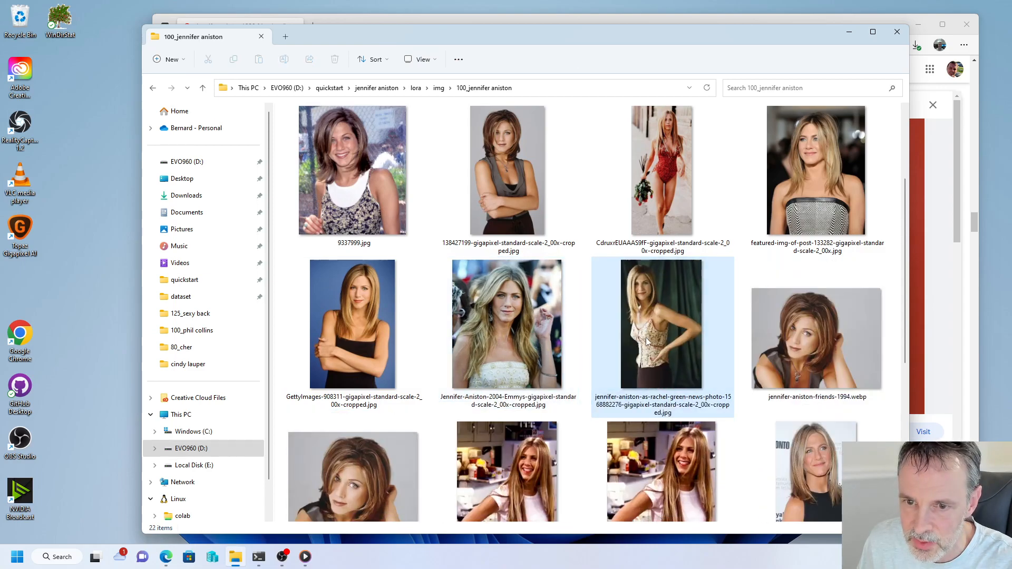
pyautogui.click(757, 339)
pyautogui.press('Delete')
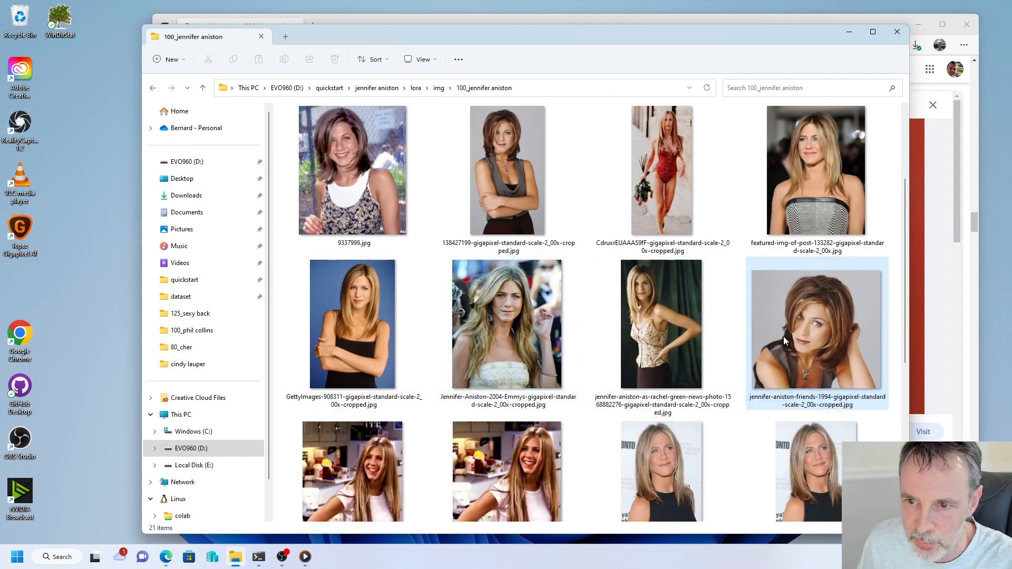
pyautogui.scroll(-1, 478, 425)
pyautogui.scroll(-3, 478, 424)
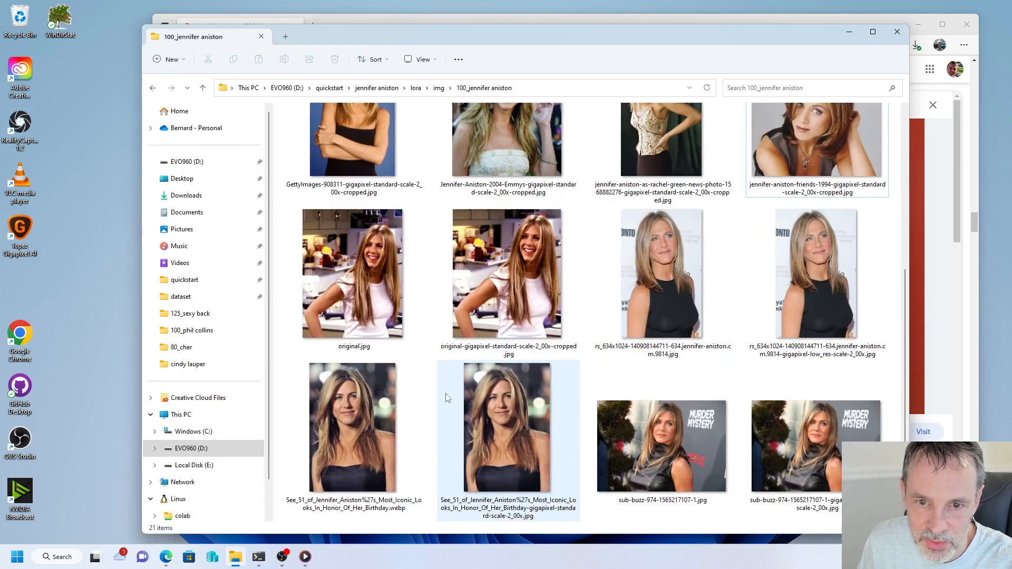
pyautogui.click(372, 292)
pyautogui.press('Delete')
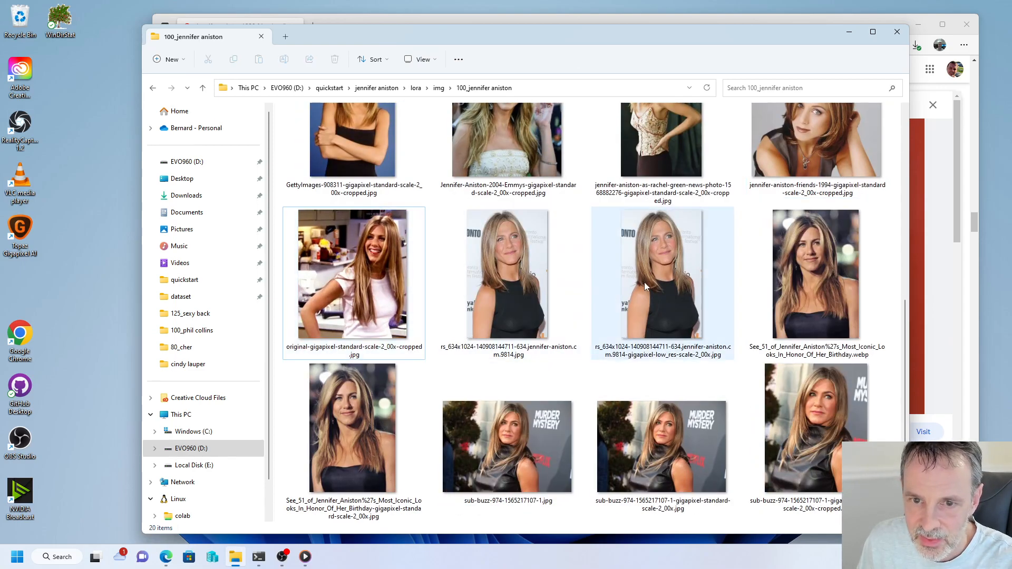
pyautogui.click(504, 293)
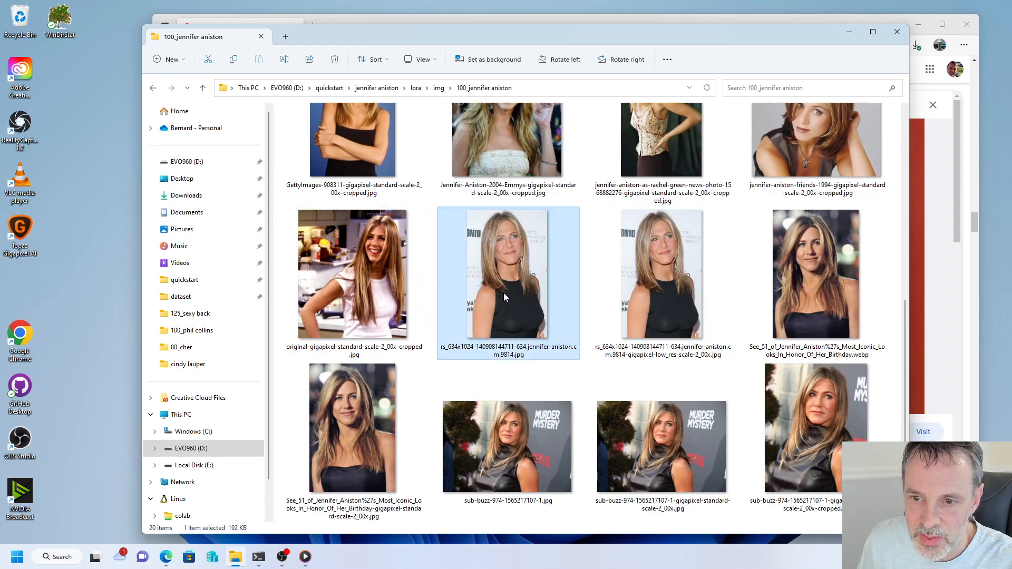
pyautogui.press('Delete')
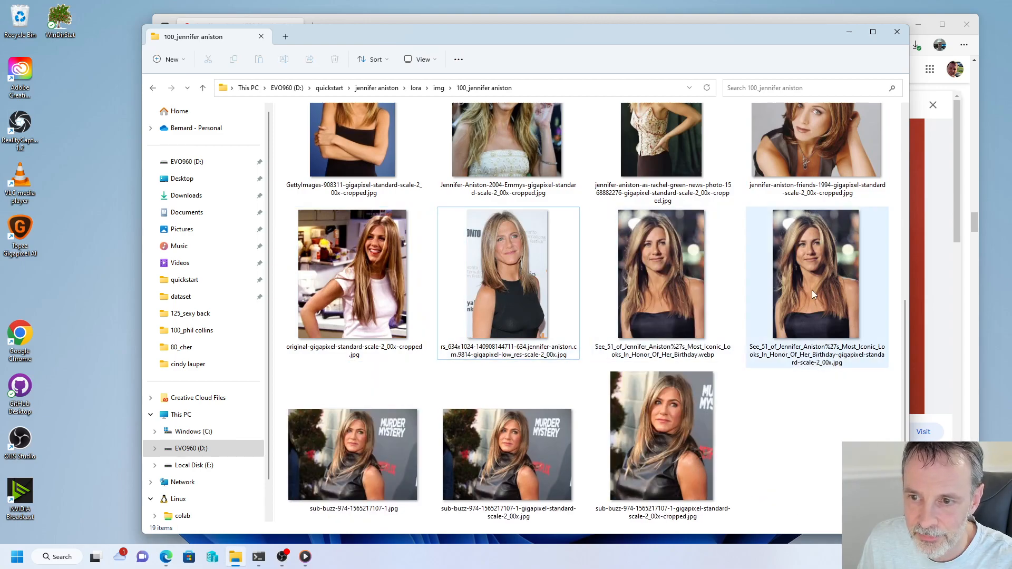
pyautogui.click(675, 273)
pyautogui.press('Delete')
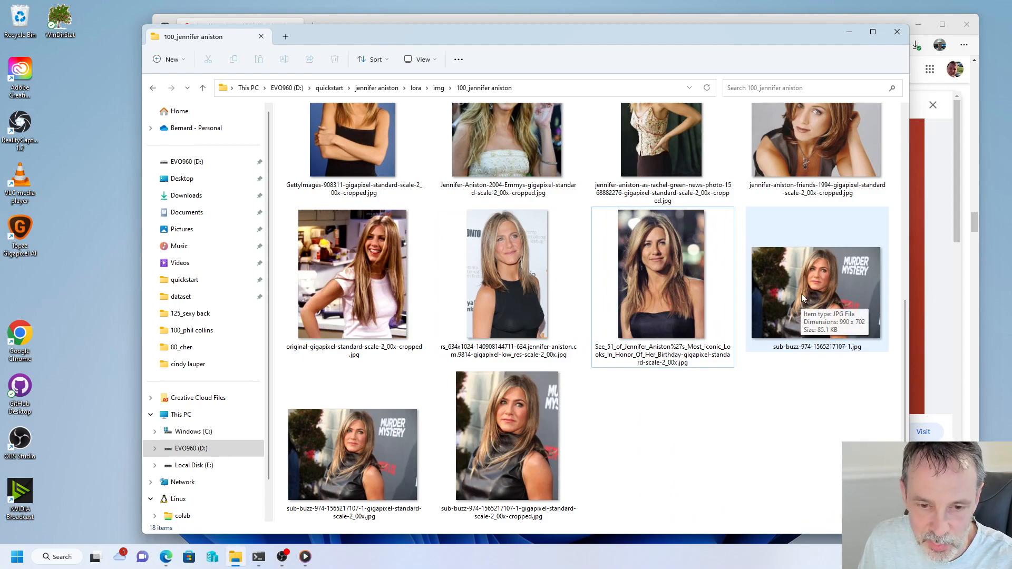
pyautogui.click(801, 293)
pyautogui.press('Delete')
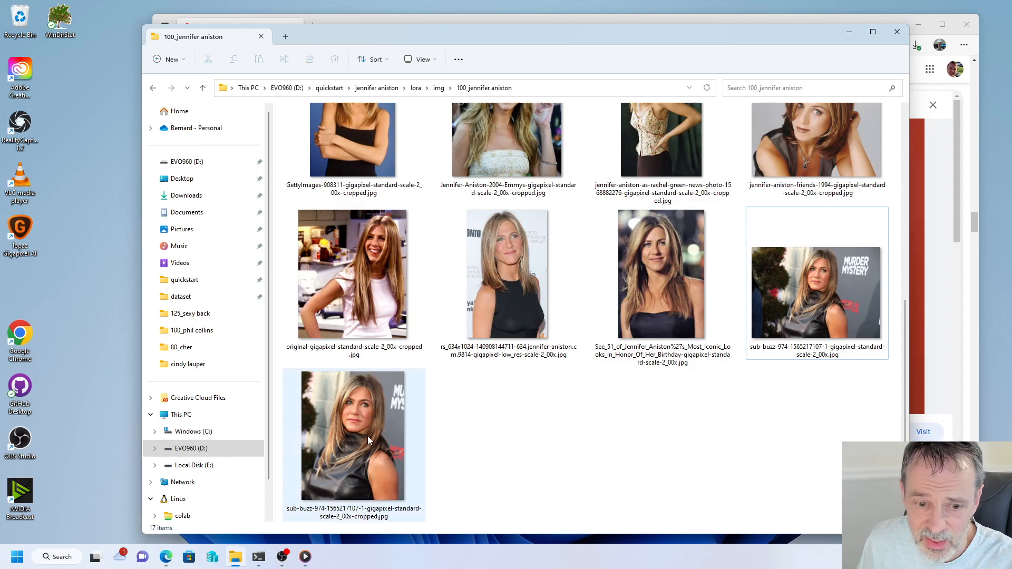
pyautogui.click(783, 309)
pyautogui.press('Delete')
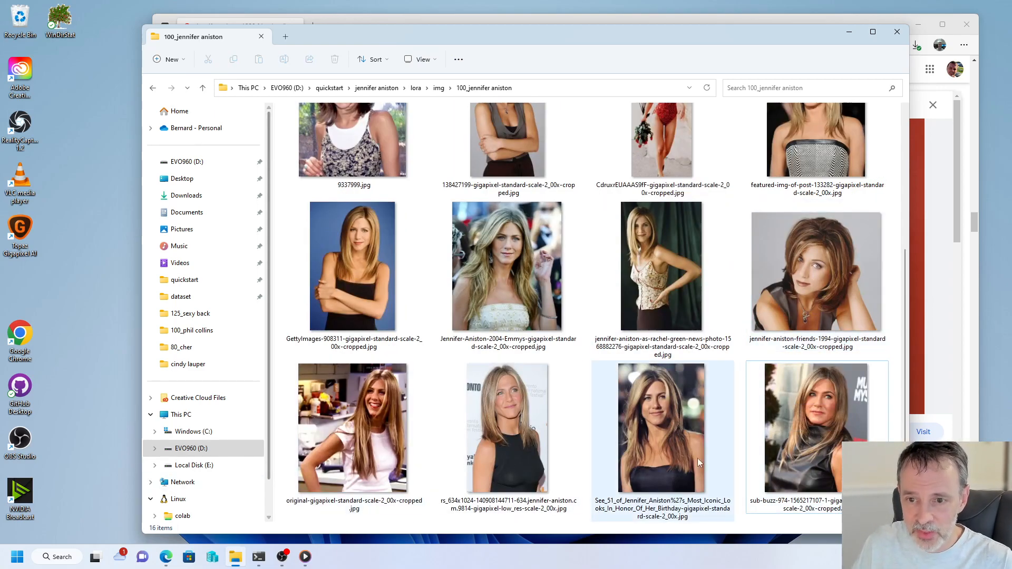
# - Review the remaining images in the folder, viewing the first four at full size in the photo viewer
pyautogui.scroll(1, 745, 431)
pyautogui.scroll(2, 745, 430)
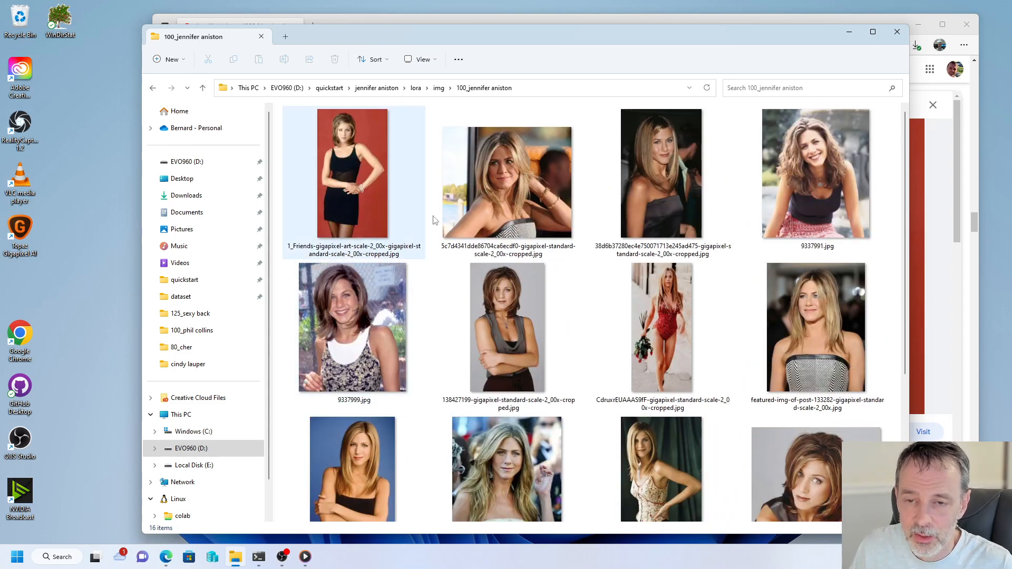
pyautogui.moveTo(815, 200)
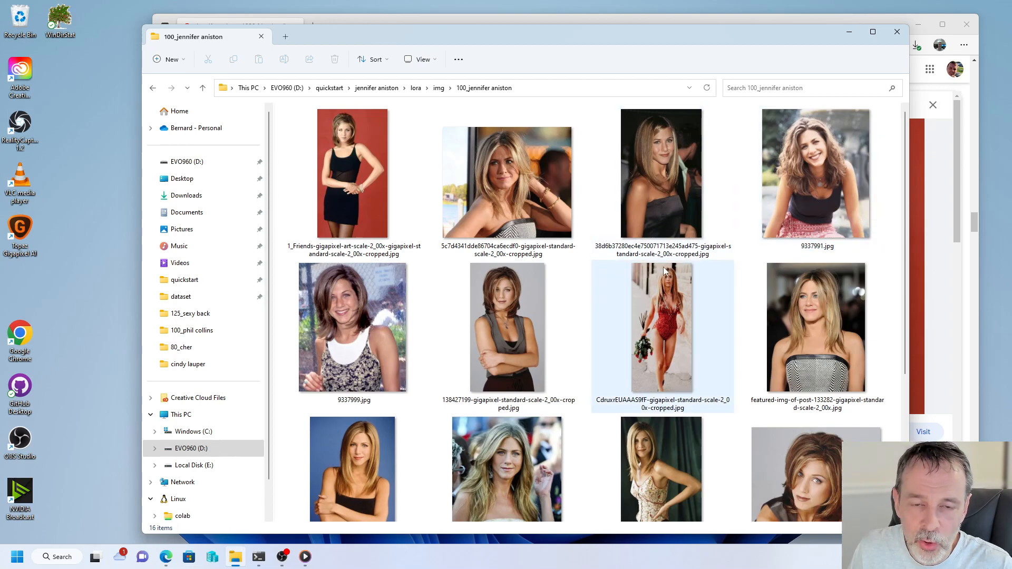
pyautogui.doubleClick(358, 181)
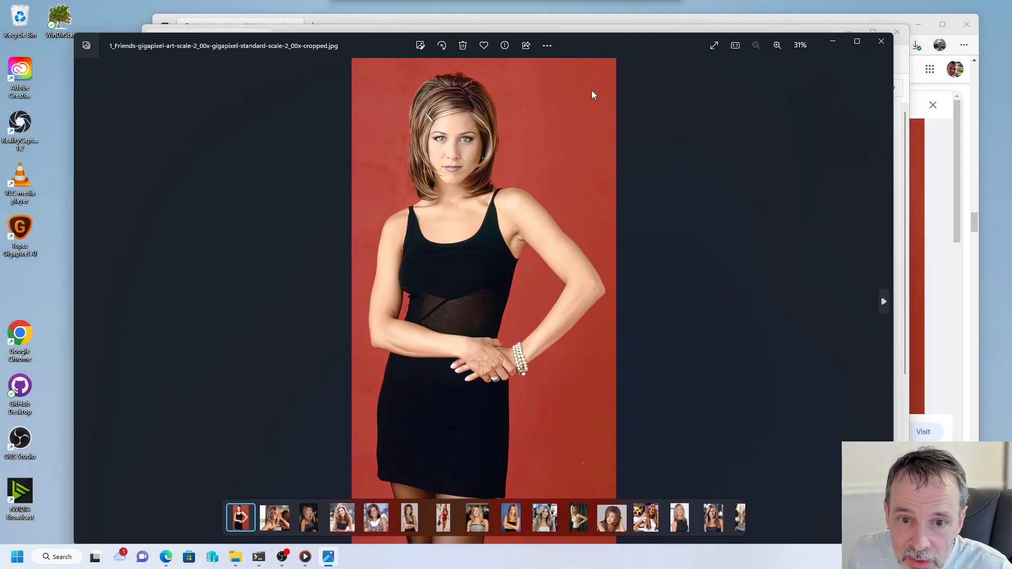
pyautogui.click(884, 301)
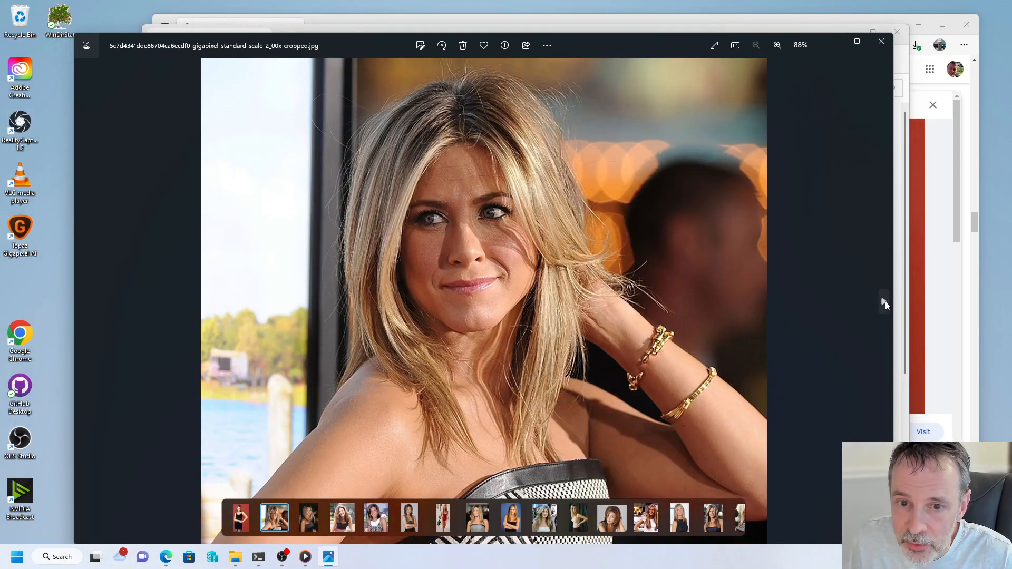
pyautogui.click(884, 301)
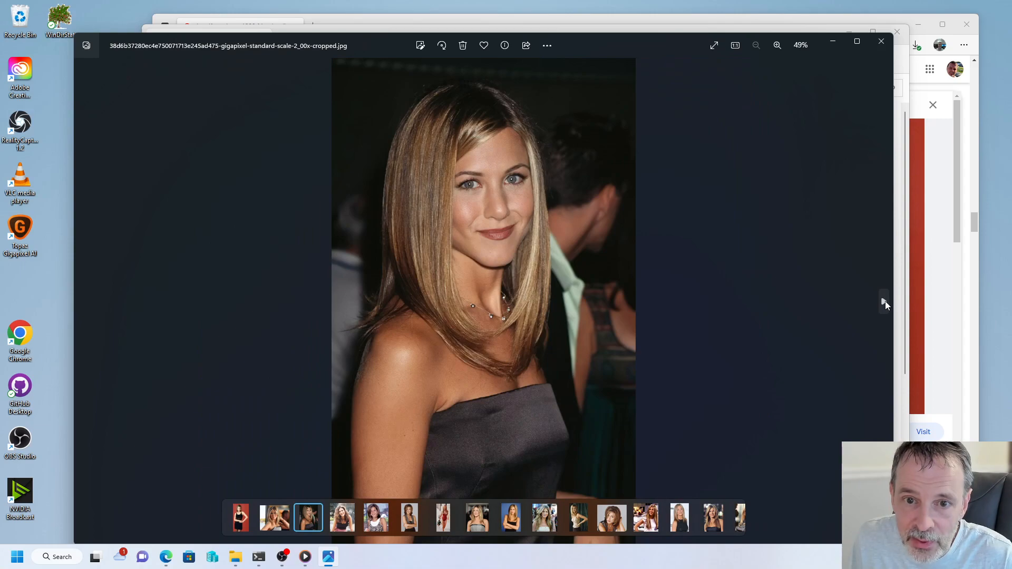
pyautogui.click(884, 302)
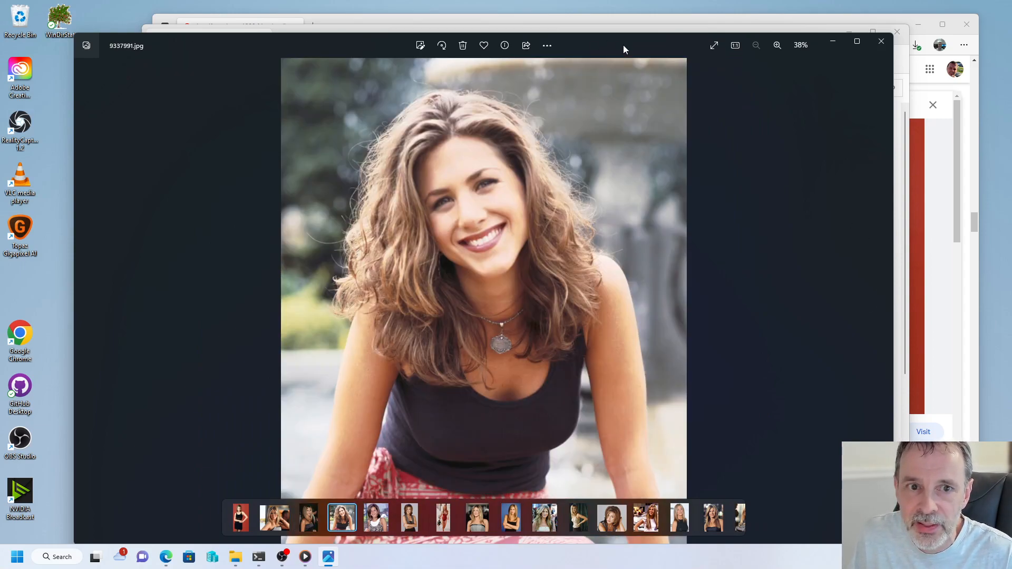
pyautogui.moveTo(624, 46); pyautogui.dragTo(0, 98)
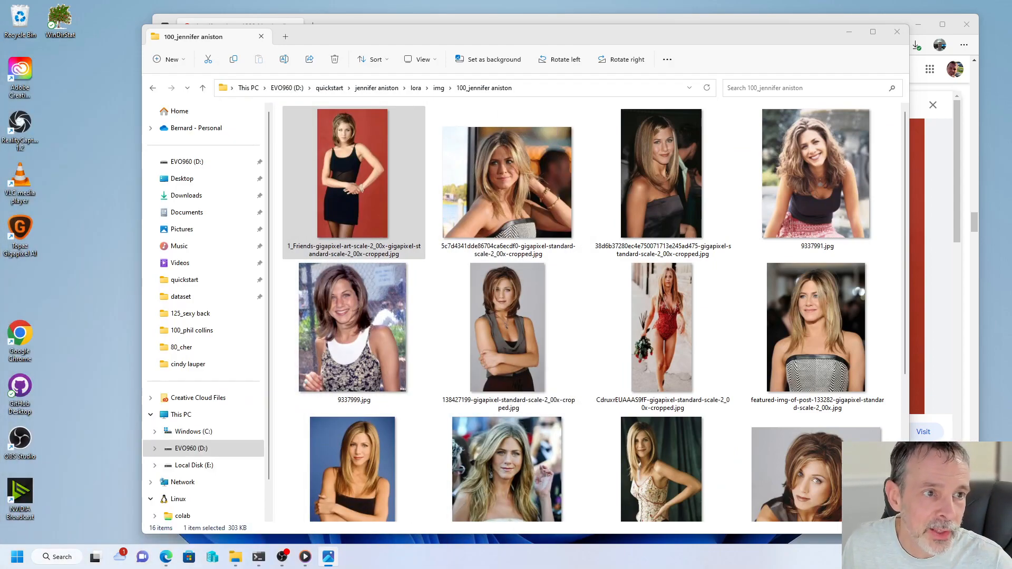
# - Switch to the Edge window with the image search and dismiss the Google Lens upload box
pyautogui.moveTo(168, 561)
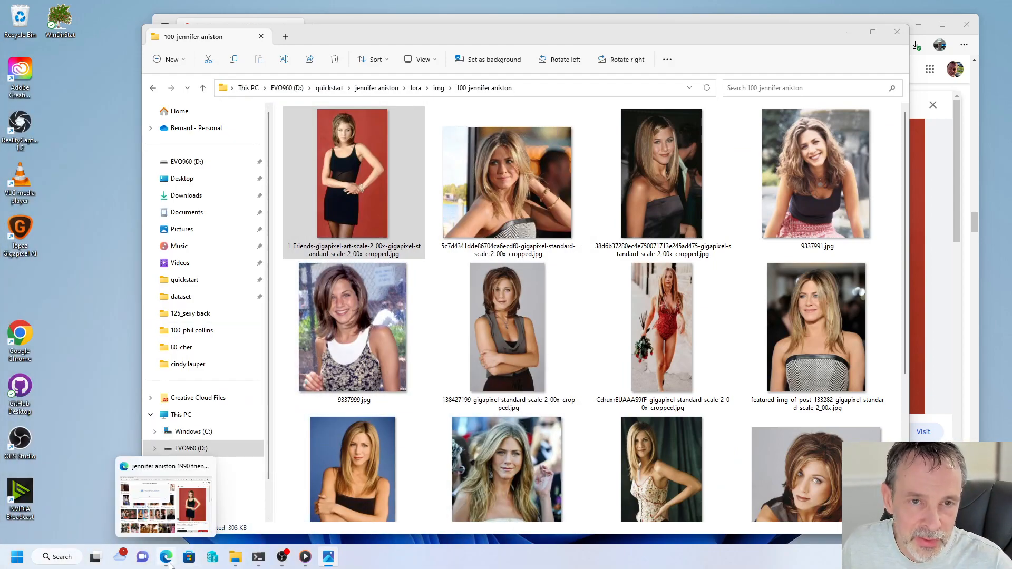
pyautogui.click(502, 17)
pyautogui.click(588, 73)
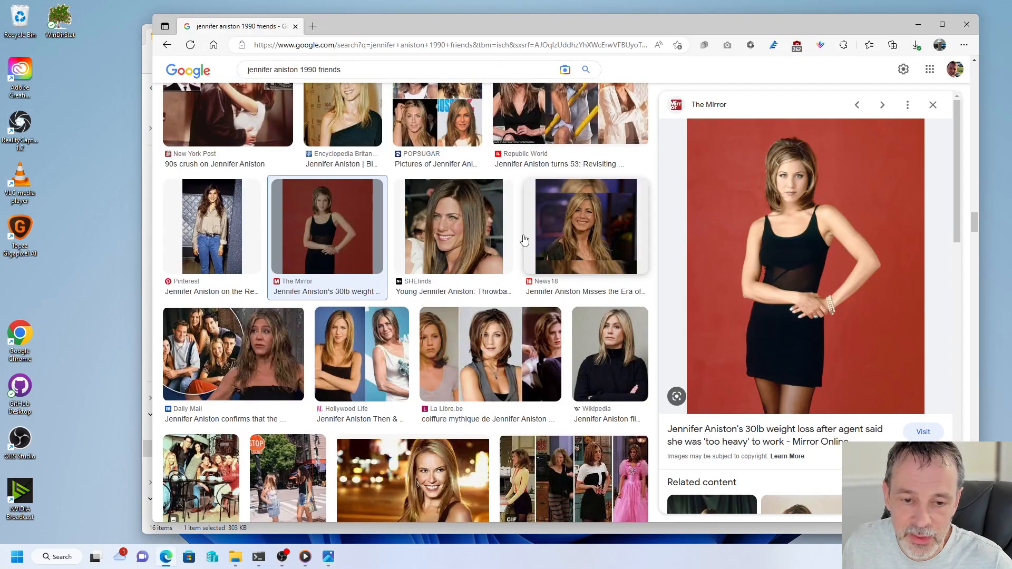
# - Switch to Windows PowerShell and change to the kohya_ss directory on drive D
pyautogui.click(259, 557)
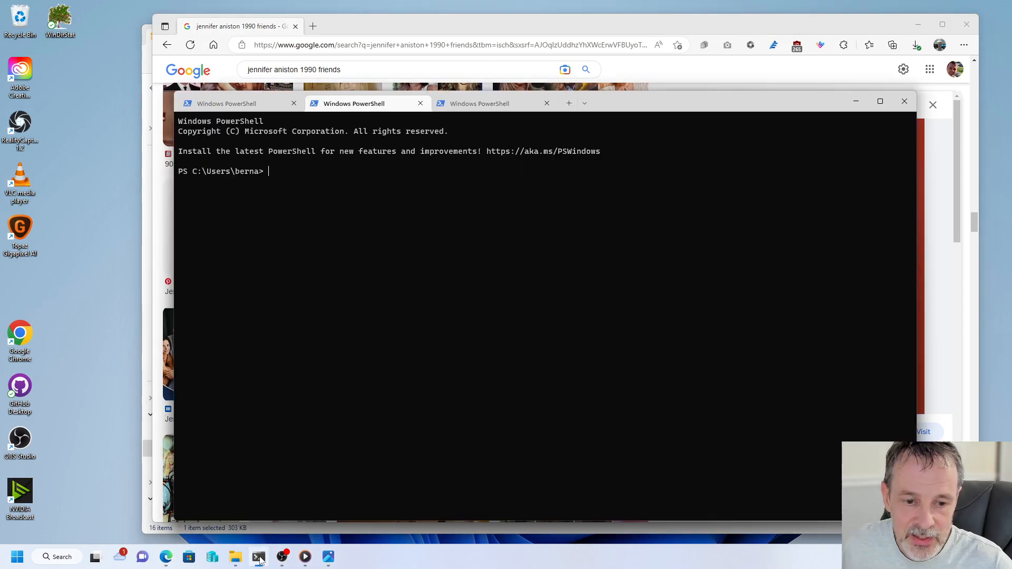
pyautogui.write('d:')
pyautogui.press('Return')
pyautogui.write('cd .\\ko')
pyautogui.press('Tab')
pyautogui.press('Tab')
pyautogui.press('Return')
# - Run the gui.ps1 script to start the Kohya GUI server
pyautogui.write('gu')
pyautogui.press('Tab')
pyautogui.press('Return')
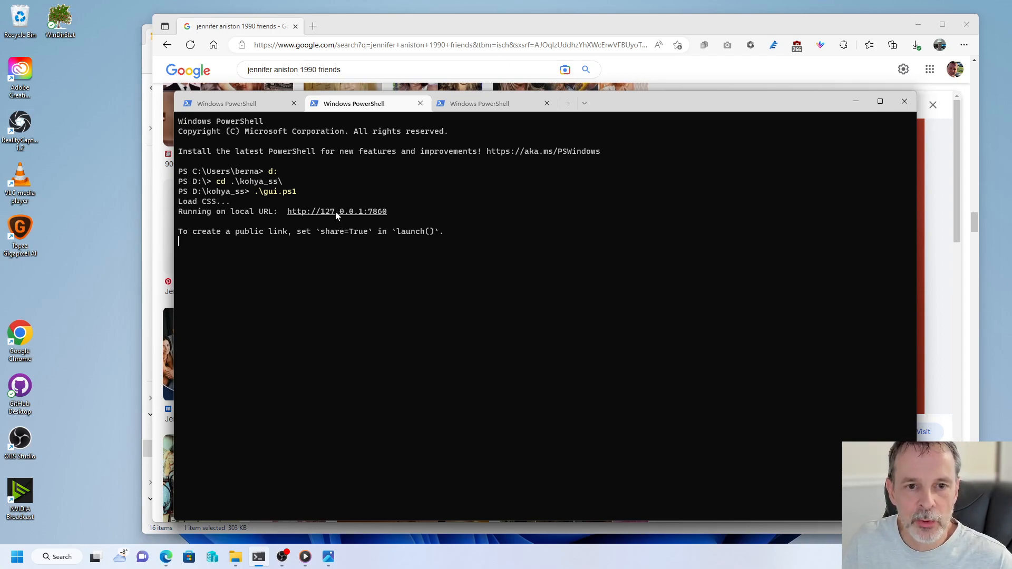
pyautogui.keyDown('ctrl'); pyautogui.click(336, 215); pyautogui.keyUp('ctrl')
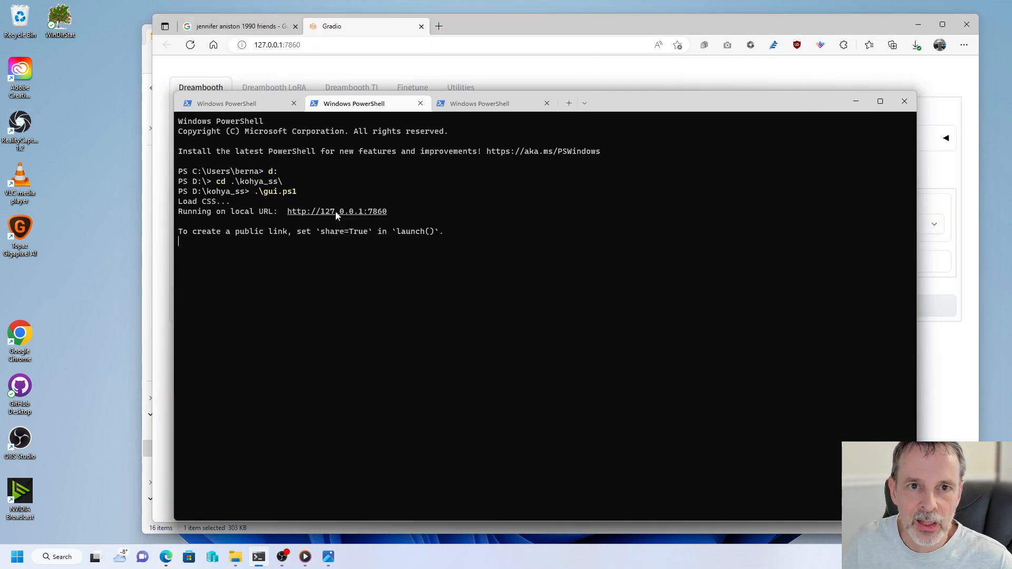
pyautogui.click(377, 36)
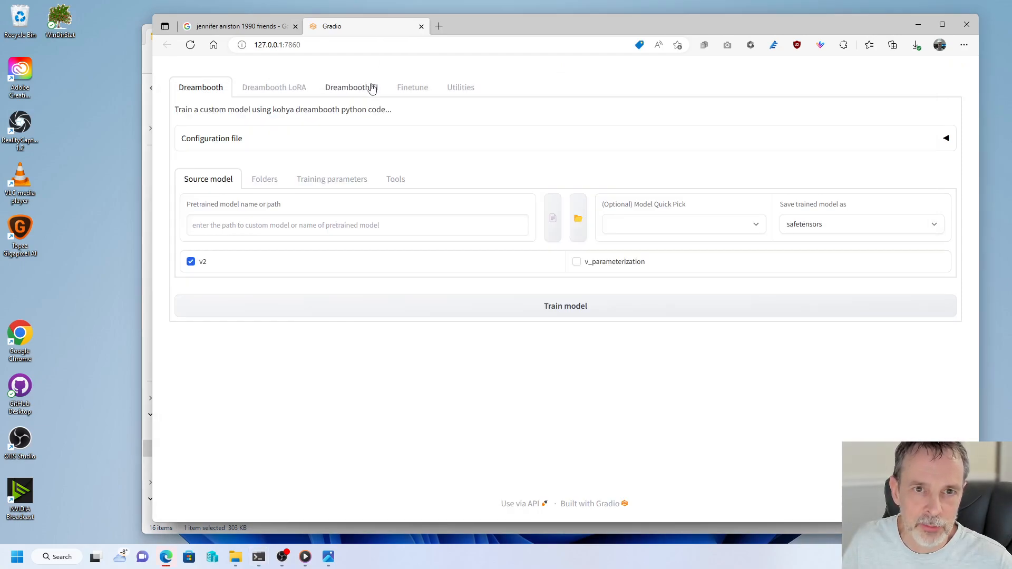
pyautogui.click(276, 29)
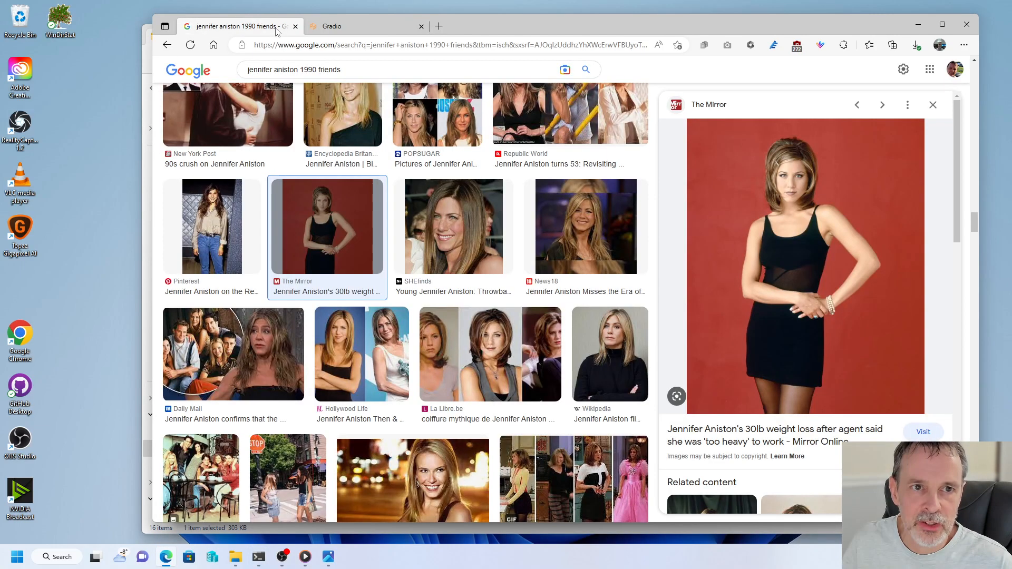
# - Switch to a fresh Windows PowerShell session and change to the stable-diffusion-webui directory on drive D
pyautogui.click(255, 560)
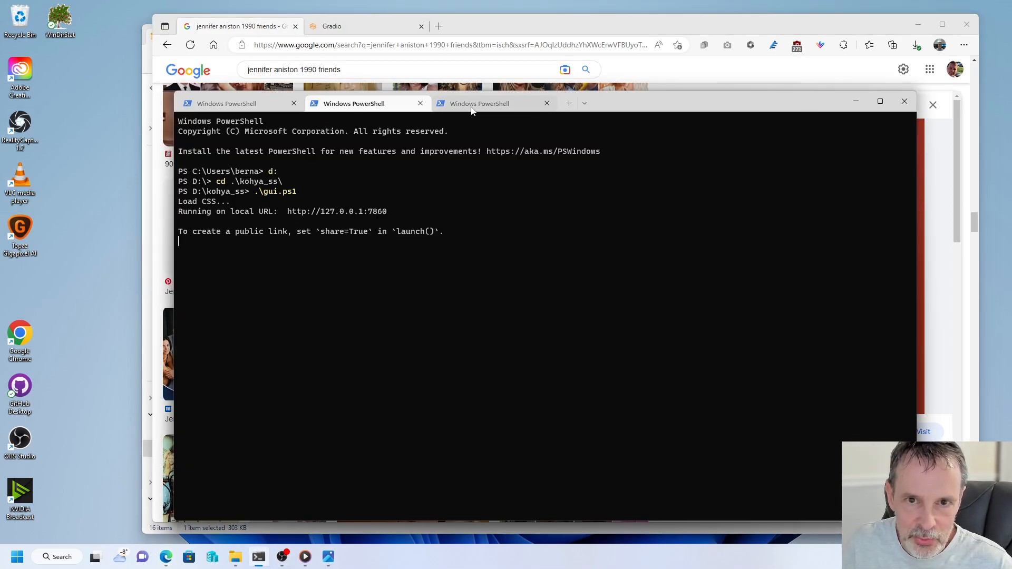
pyautogui.hotkey('ctrl', 'shift', 't')
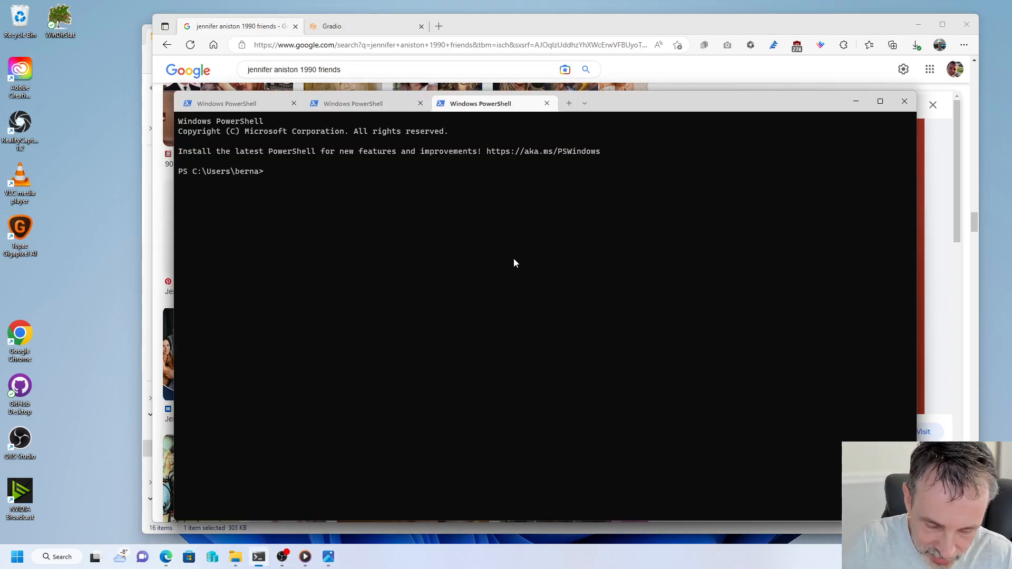
pyautogui.write('d')
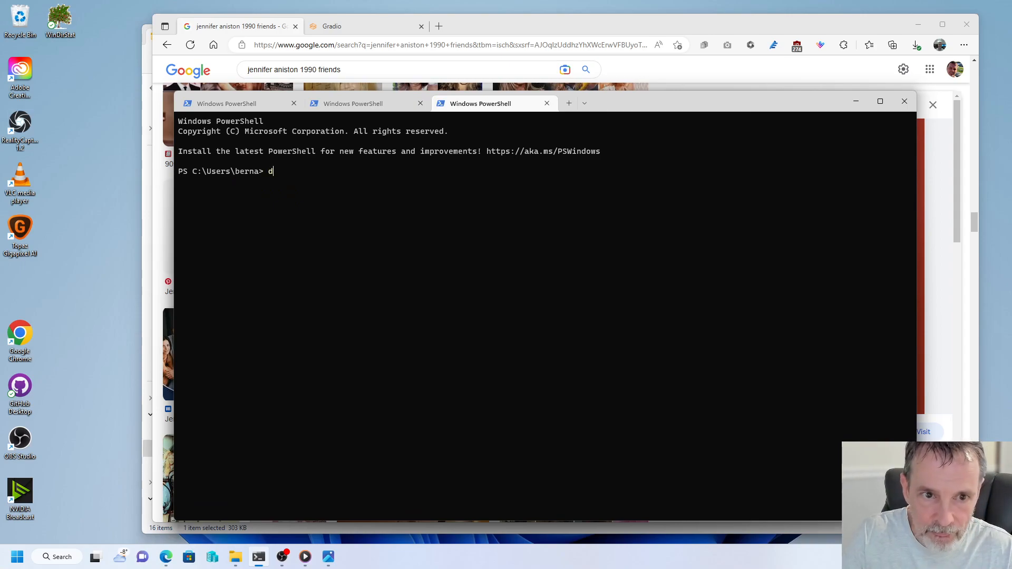
pyautogui.write(':')
pyautogui.press('Return')
pyautogui.write('cd .\\s')
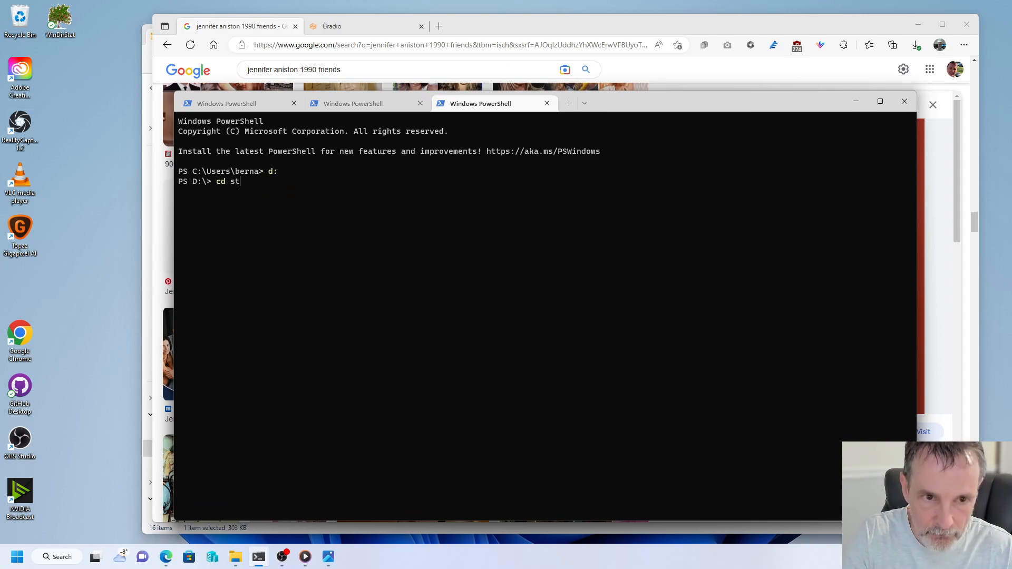
pyautogui.press('Tab')
pyautogui.press('Return')
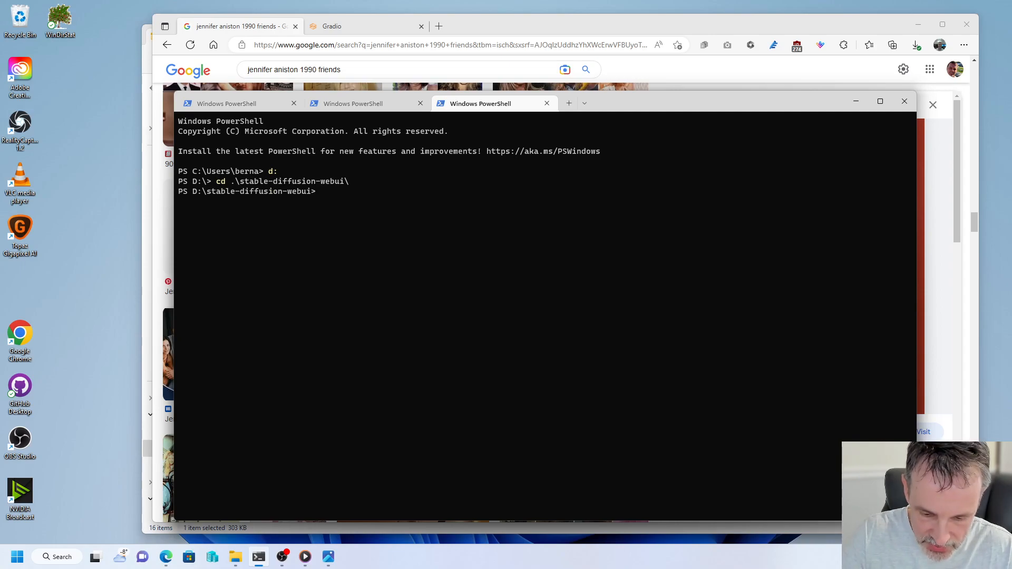
# - Update the stable-diffusion-webui repository with git pull and launch it through webui-user.bat
pyautogui.write('git pull')
pyautogui.press('Return')
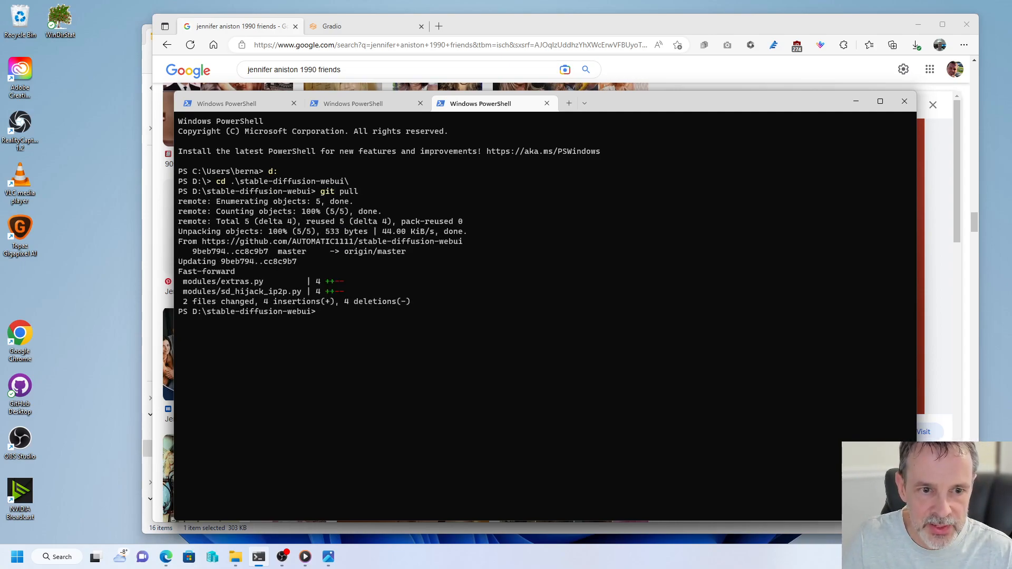
pyautogui.write('w')
pyautogui.press('Tab')
pyautogui.press('Tab')
pyautogui.press('Tab')
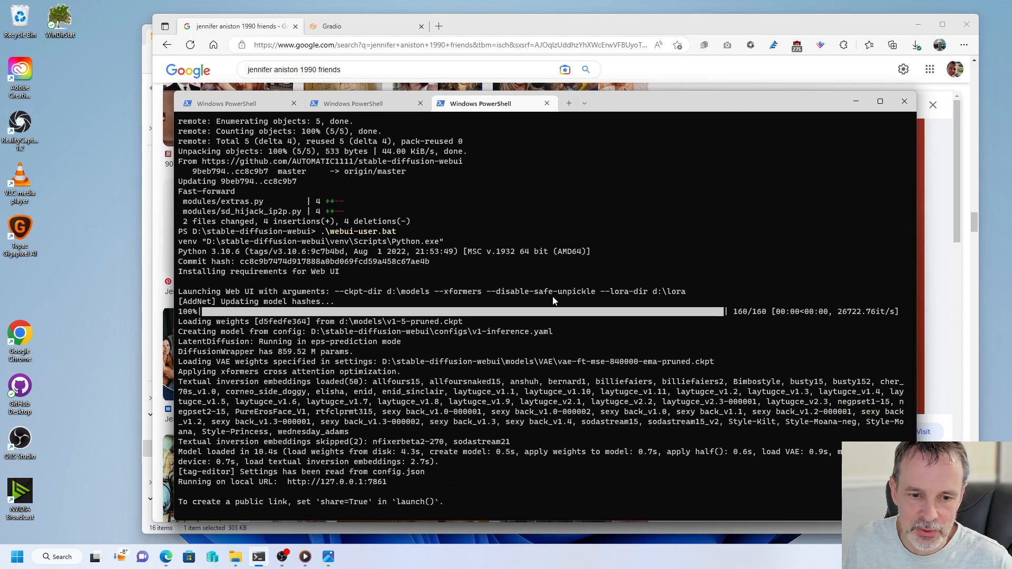
pyautogui.keyDown('ctrl'); pyautogui.click(346, 482); pyautogui.keyUp('ctrl')
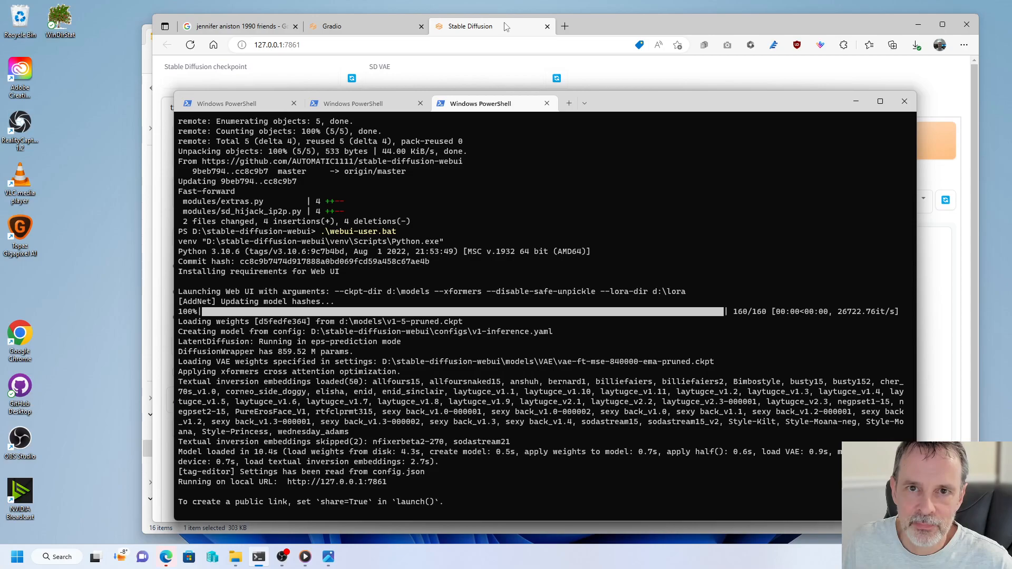
pyautogui.click(504, 30)
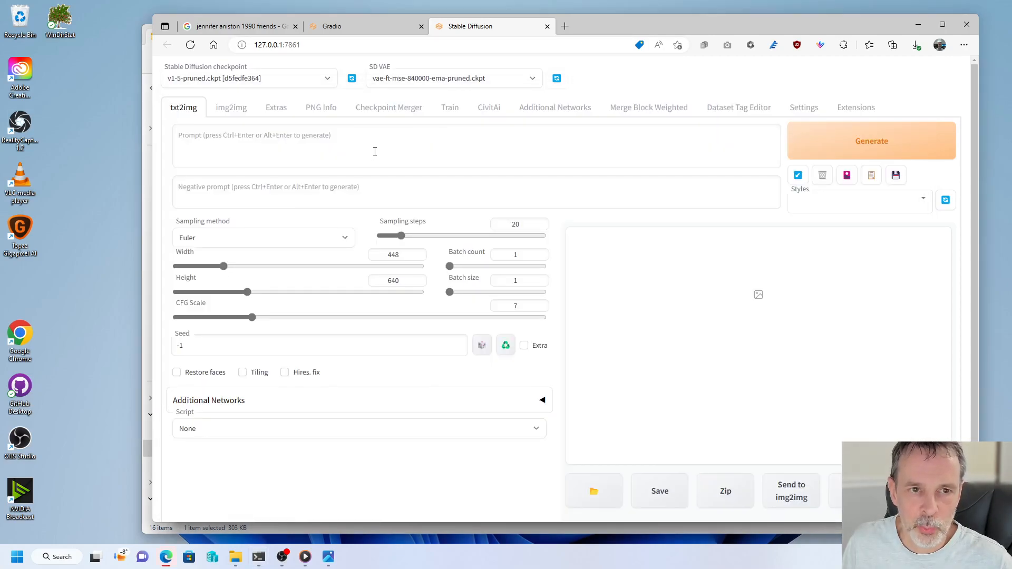
pyautogui.click(231, 110)
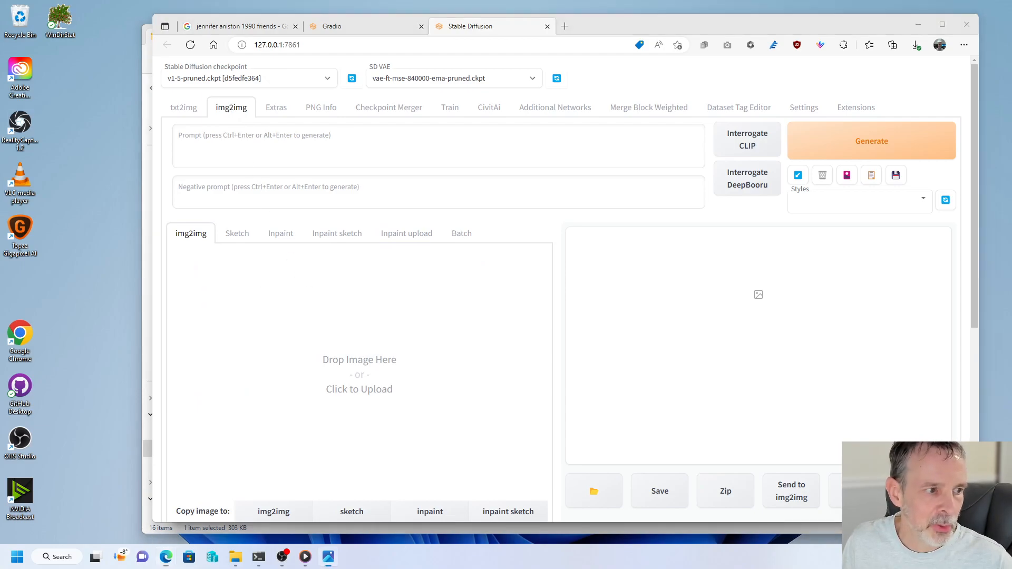
pyautogui.moveTo(283, 332); pyautogui.dragTo(353, 360)
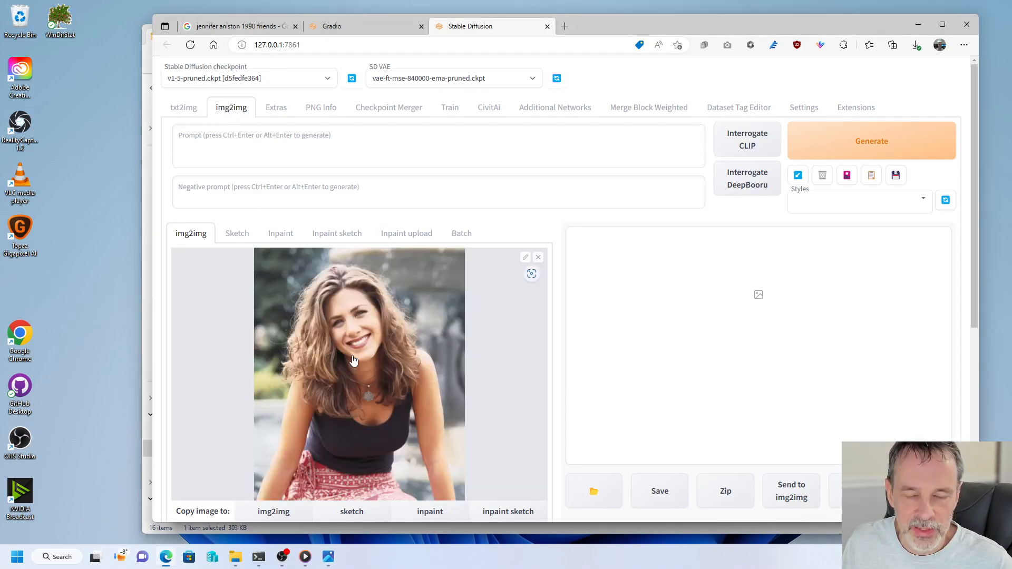
# - Set the img2img output size to 832 wide by 1024 high to match the photo's proportions
pyautogui.scroll(-3, 519, 380)
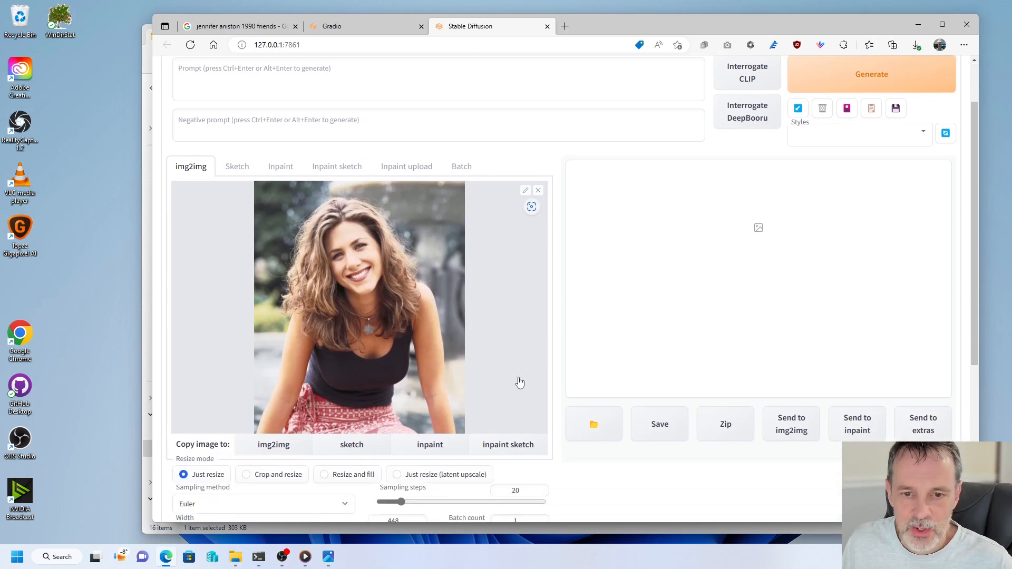
pyautogui.scroll(-2, 476, 421)
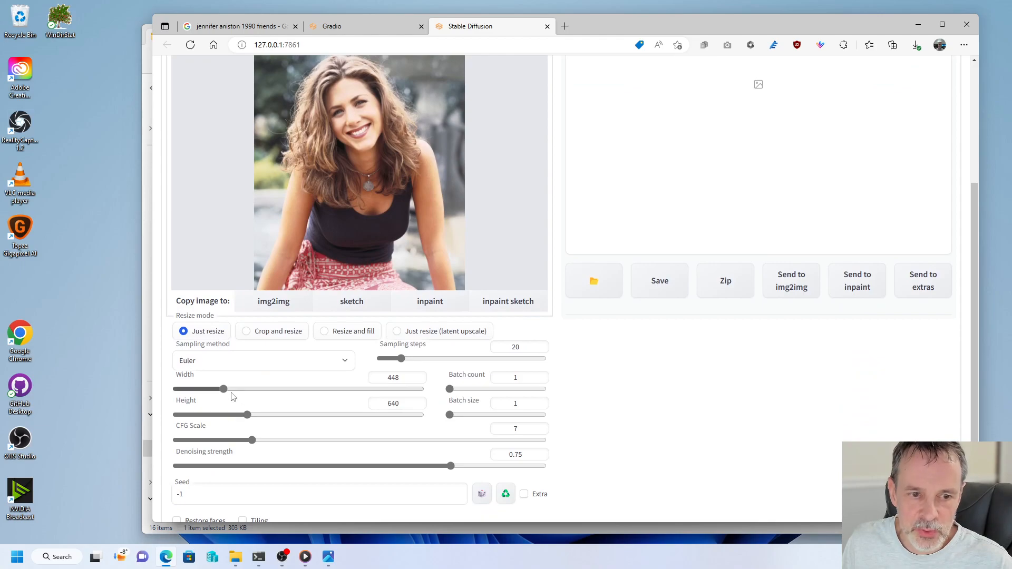
pyautogui.moveTo(248, 414); pyautogui.dragTo(294, 416)
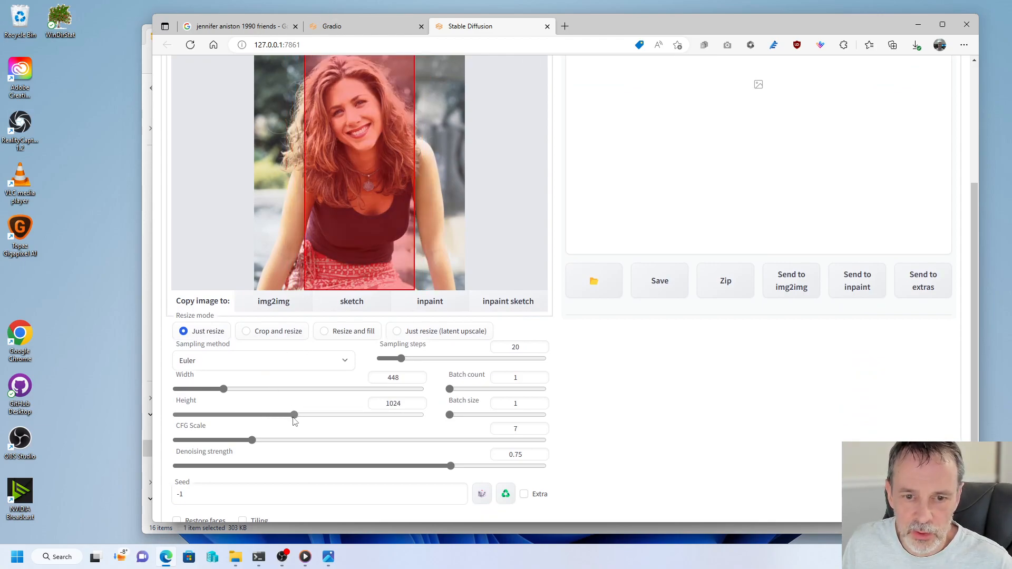
pyautogui.moveTo(233, 388); pyautogui.dragTo(271, 390)
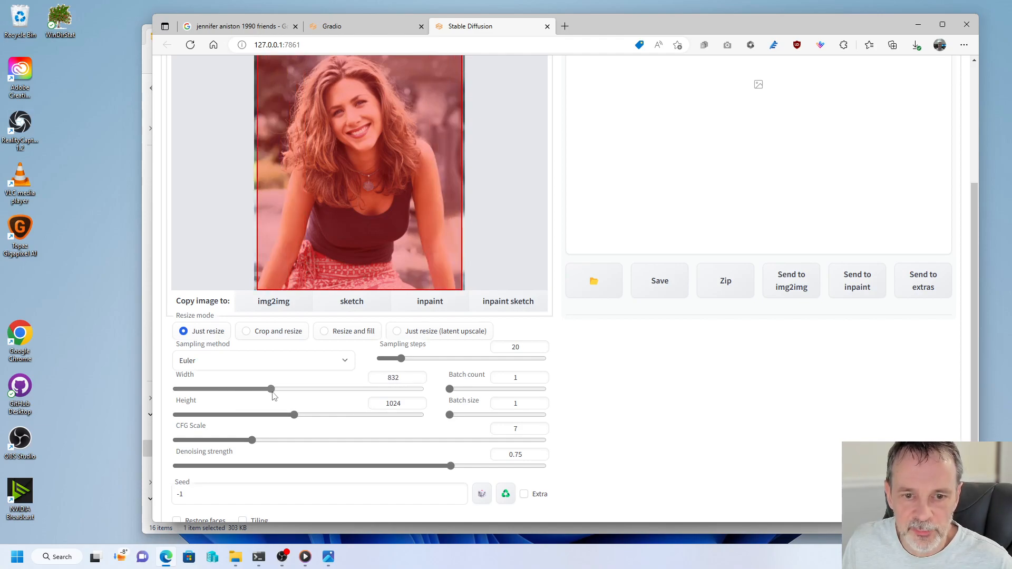
pyautogui.scroll(3, 314, 388)
pyautogui.scroll(-1, 337, 380)
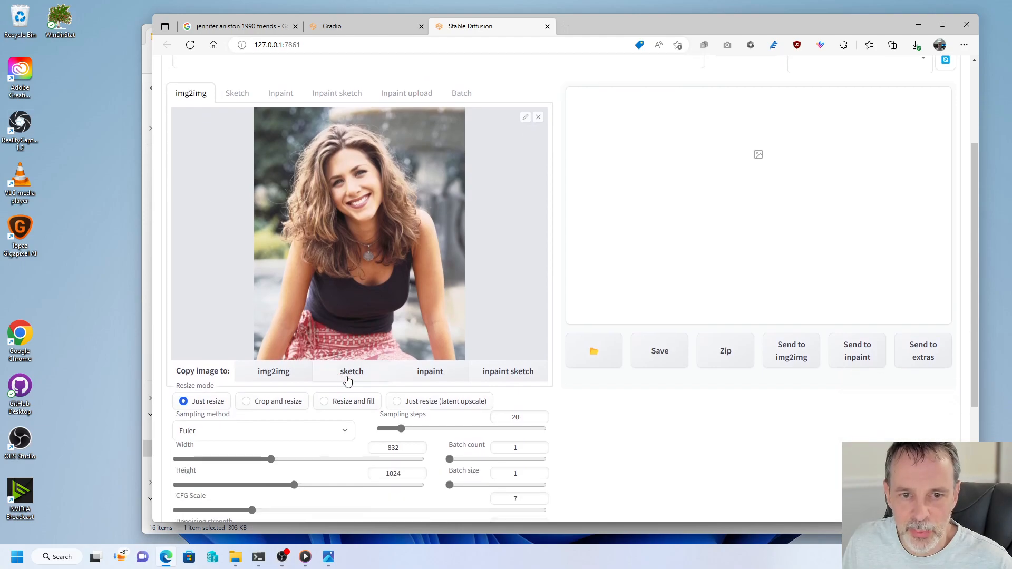
# - Create a prompt from the photo with Interrogate CLIP and insert "jennifer aniston" at its beginning
pyautogui.scroll(3, 447, 373)
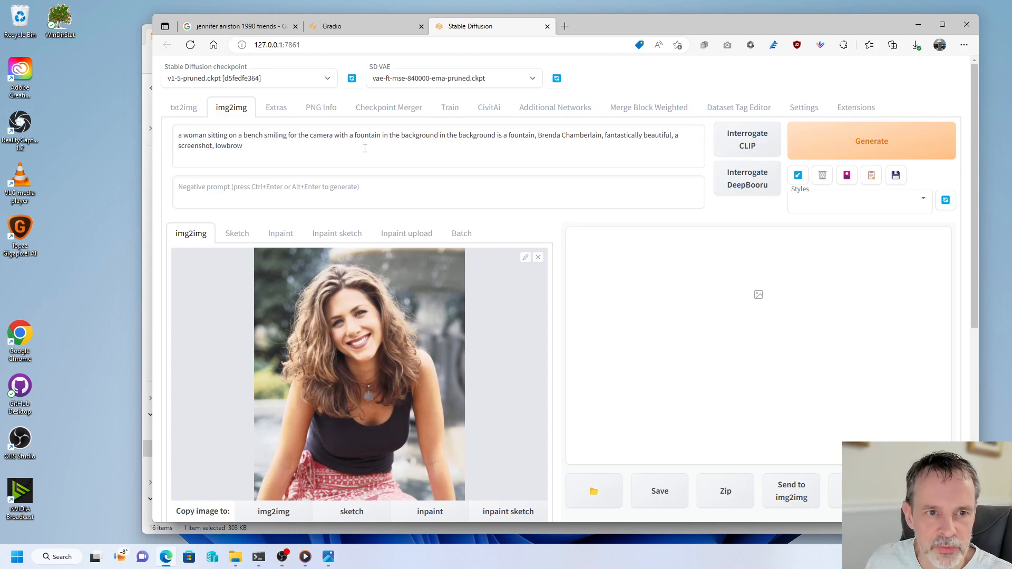
pyautogui.click(179, 136)
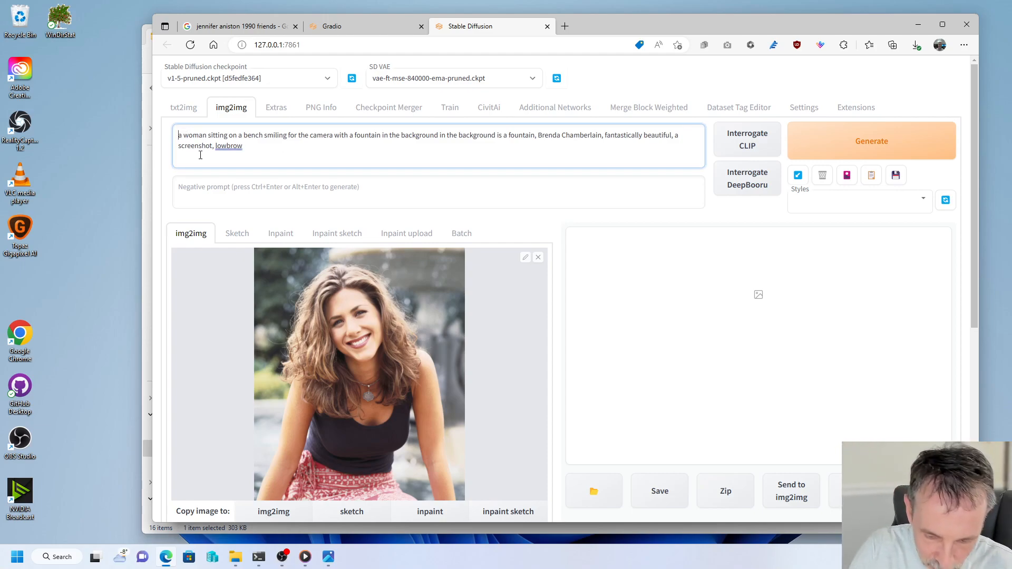
pyautogui.write('jennifer aniston')
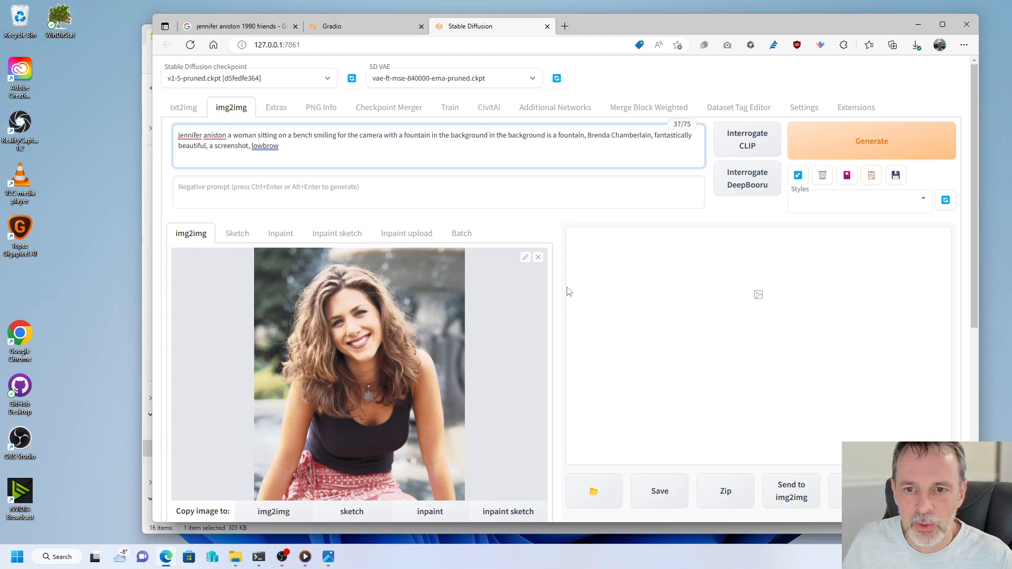
# - Set the denoising strength to 0.3 and generate the img2img image
pyautogui.scroll(-5, 563, 290)
pyautogui.moveTo(452, 402); pyautogui.dragTo(288, 403)
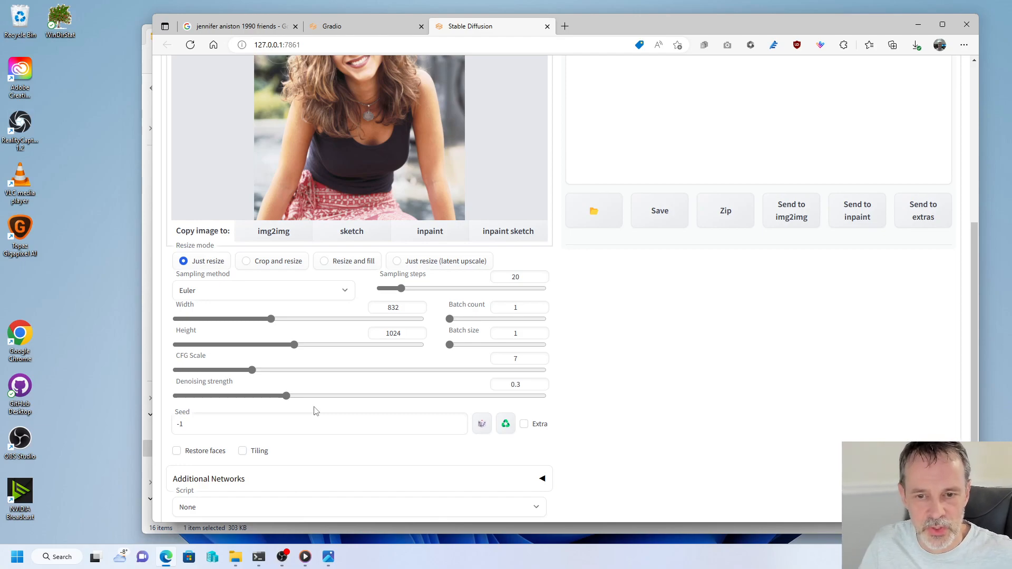
pyautogui.scroll(4, 318, 409)
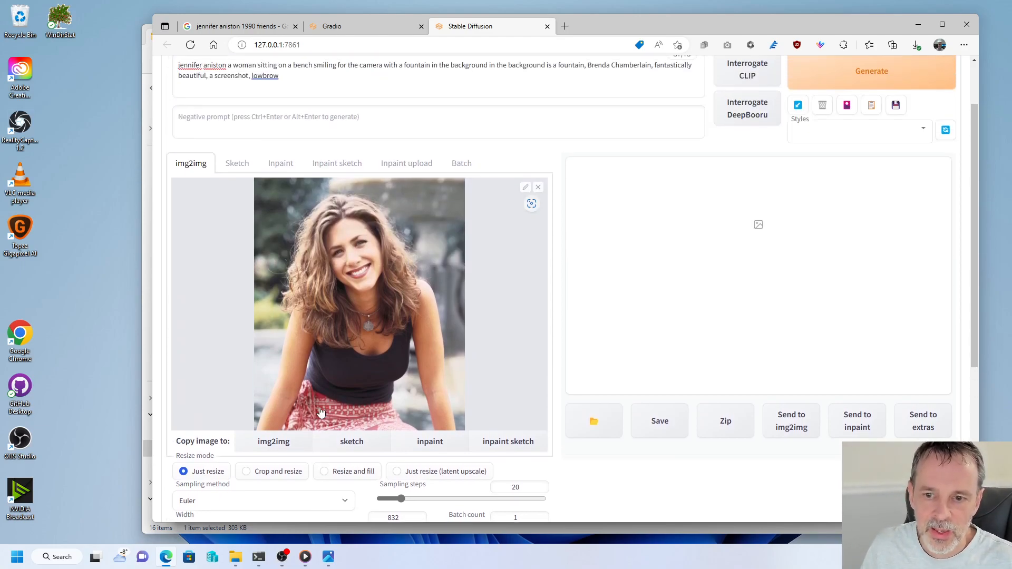
pyautogui.click(824, 68)
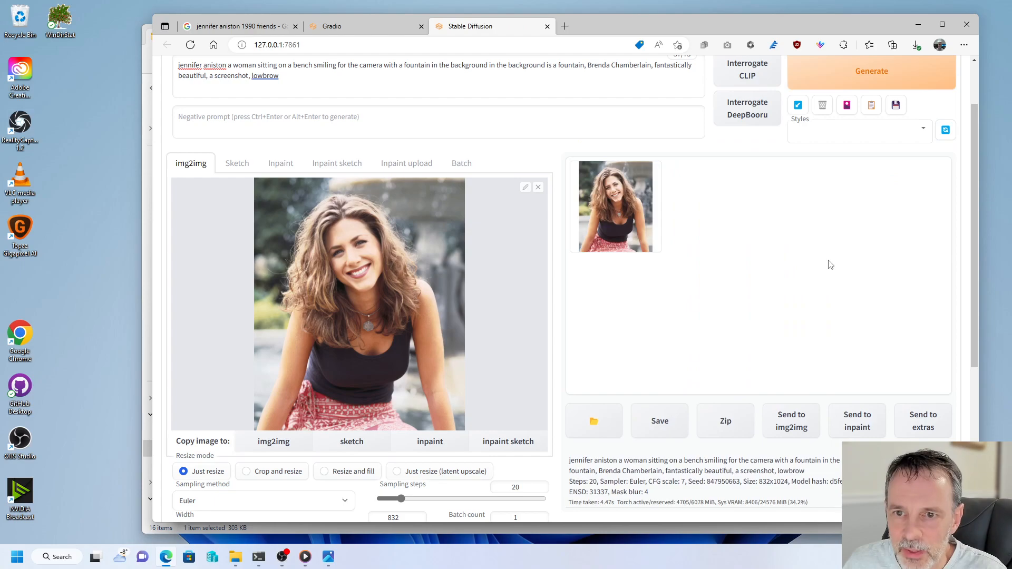
# - Enlarge the generated image and compare it side by side with the original photo in the photo viewer
pyautogui.click(632, 240)
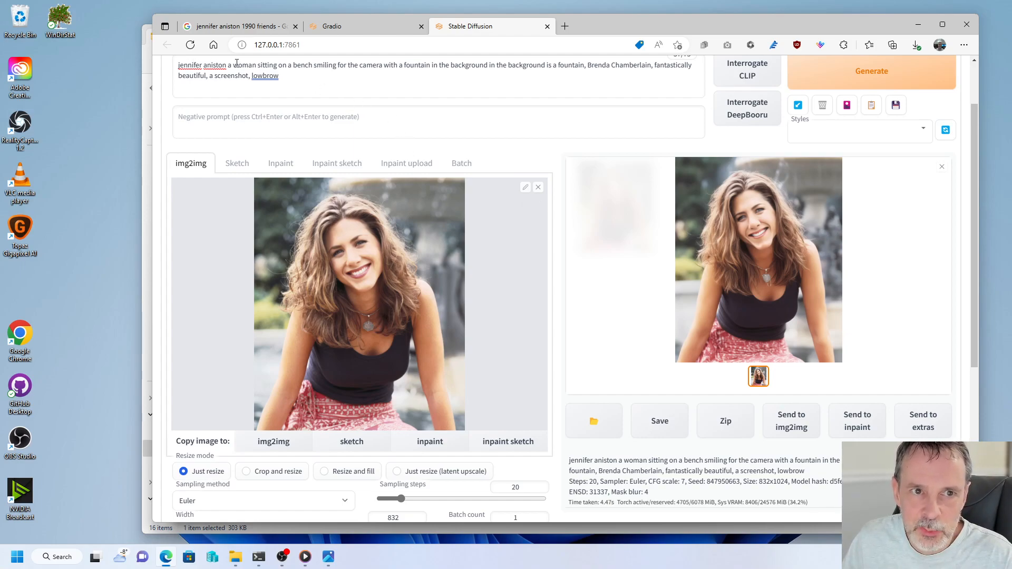
pyautogui.click(740, 225)
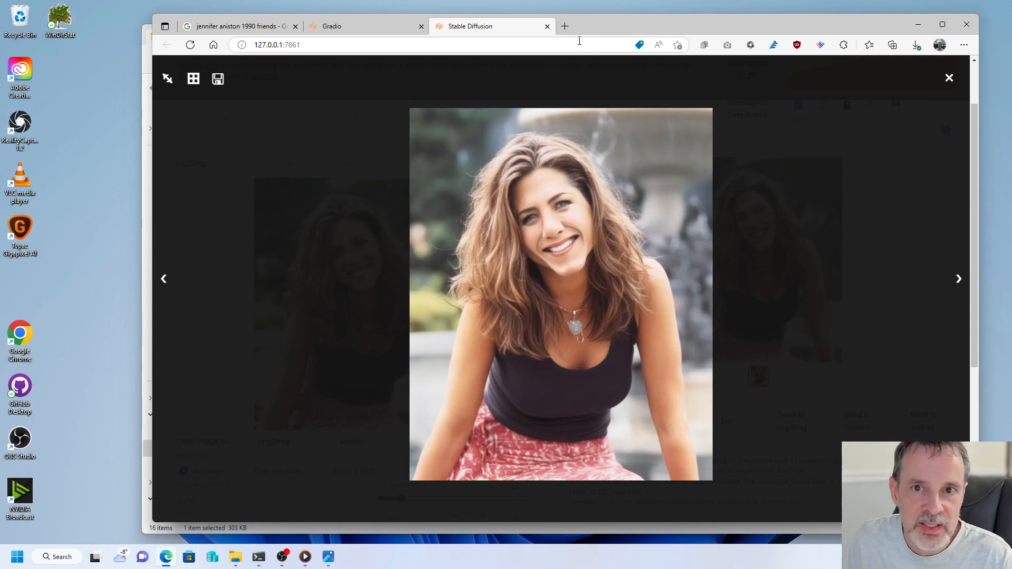
pyautogui.moveTo(614, 24); pyautogui.dragTo(823, 11)
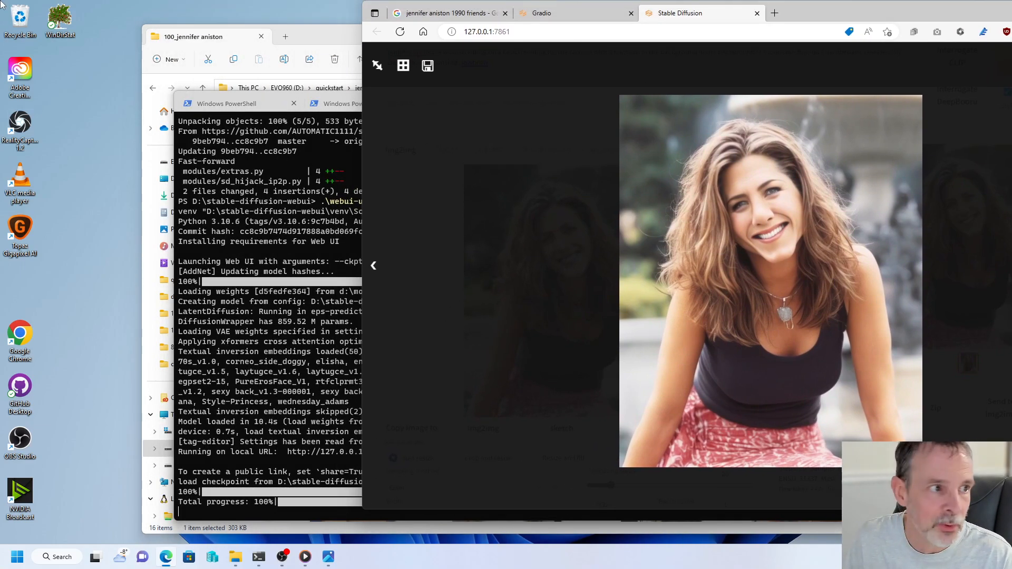
pyautogui.hotkey('alt', 'Tab')
pyautogui.moveTo(0, 23); pyautogui.dragTo(501, 27)
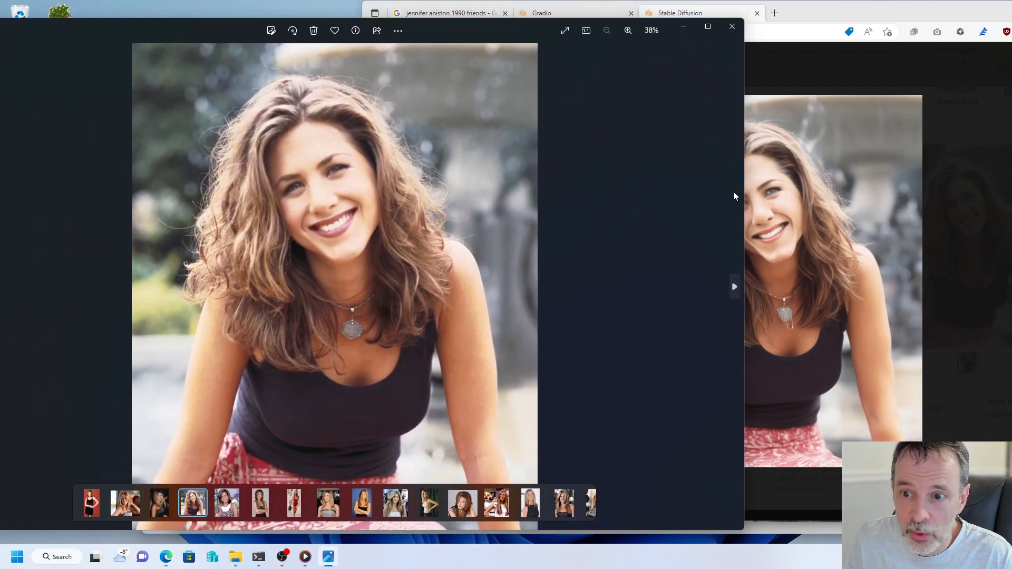
pyautogui.moveTo(744, 196); pyautogui.dragTo(412, 222)
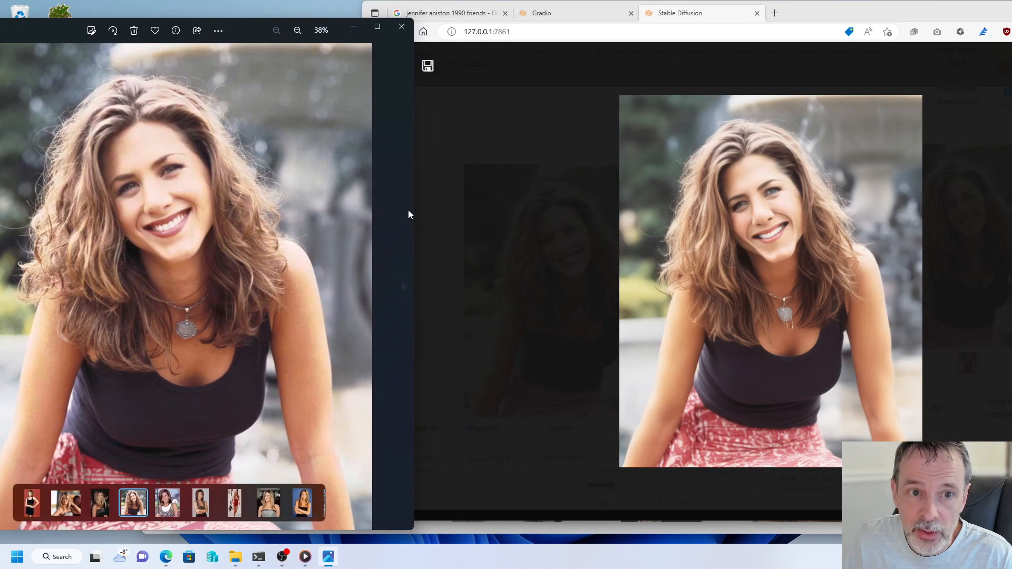
pyautogui.moveTo(247, 26); pyautogui.dragTo(431, 58)
pyautogui.moveTo(613, 163); pyautogui.dragTo(495, 171)
pyautogui.moveTo(240, 64); pyautogui.dragTo(369, 70)
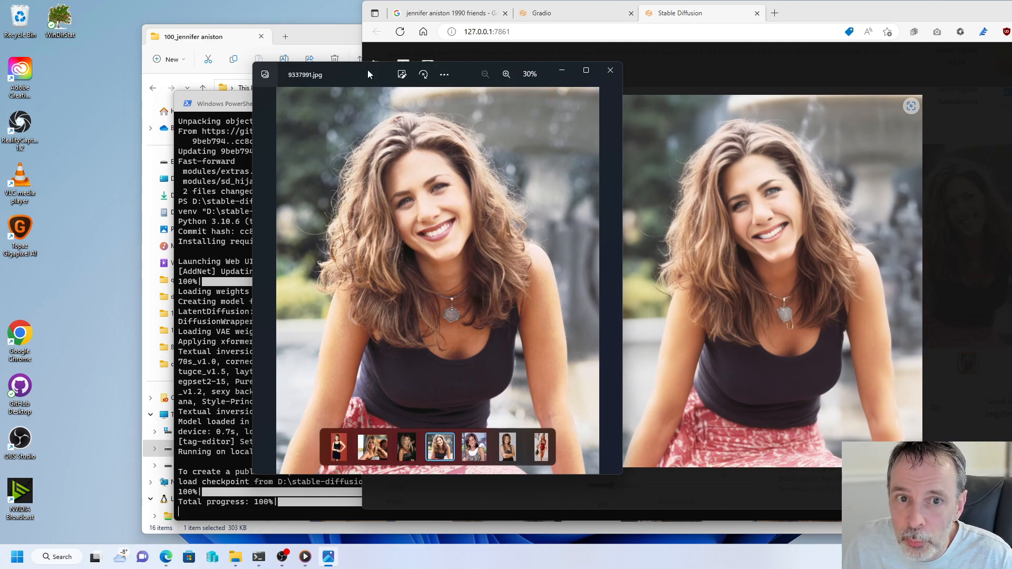
pyautogui.moveTo(372, 70); pyautogui.dragTo(0, 79)
pyautogui.click(530, 73)
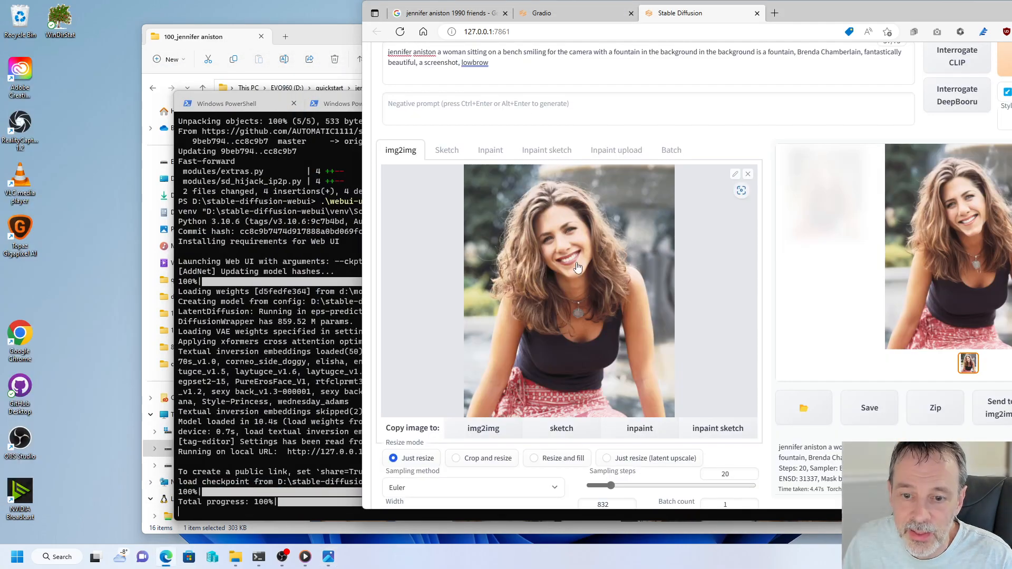
# - Reduce the denoising strength to 0.2 and generate the img2img image again
pyautogui.scroll(-4, 500, 385)
pyautogui.moveTo(500, 385); pyautogui.dragTo(460, 389)
pyautogui.moveTo(849, 22); pyautogui.dragTo(558, 42)
pyautogui.scroll(3, 463, 279)
pyautogui.scroll(2, 464, 278)
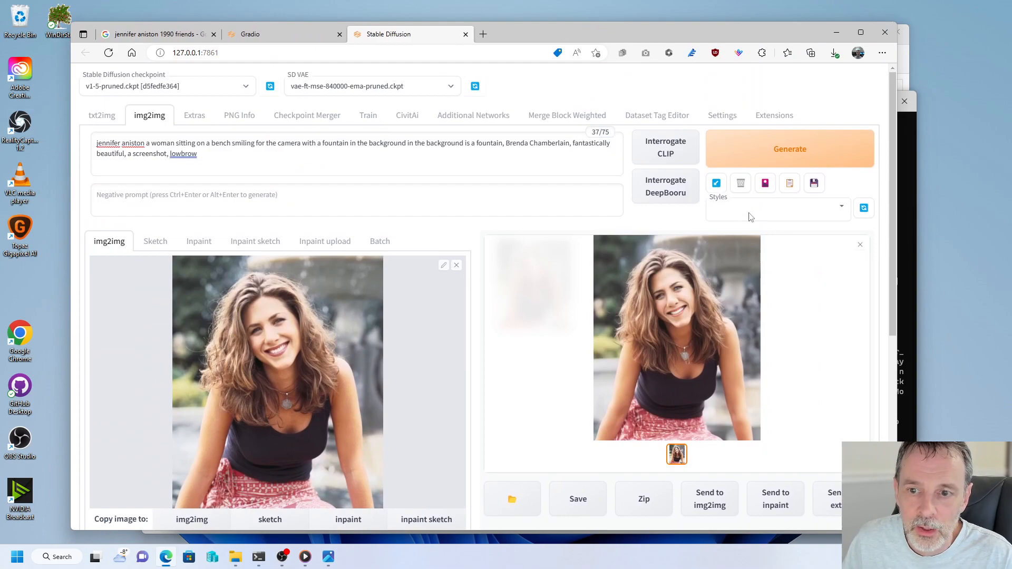
pyautogui.click(793, 158)
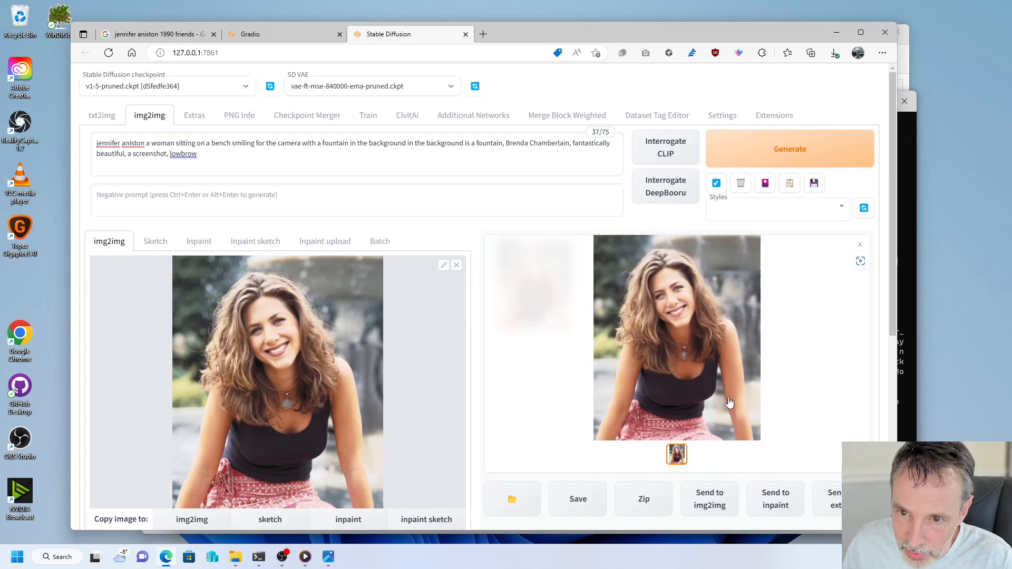
pyautogui.scroll(-5, 472, 297)
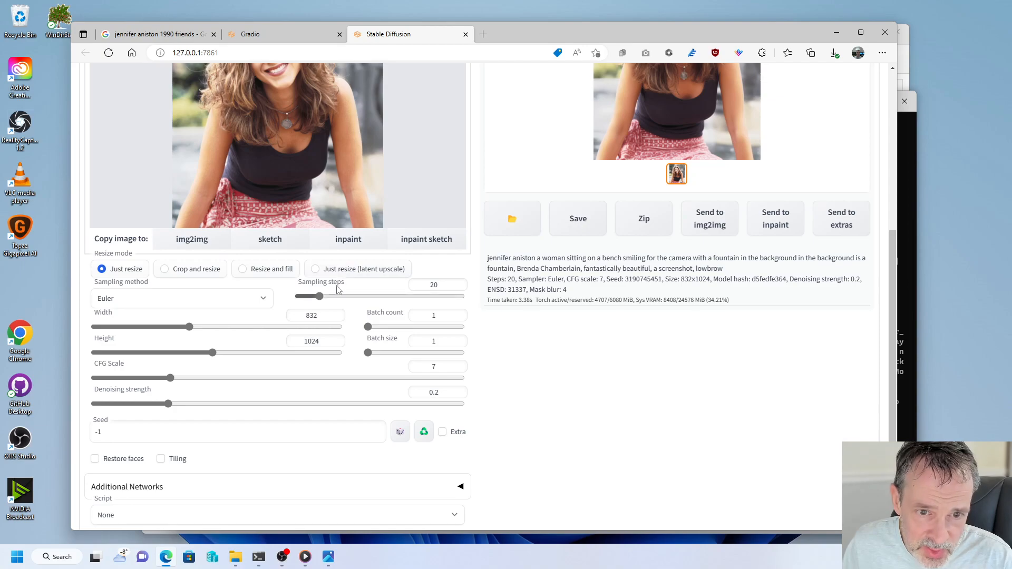
# - Set 80 sampling steps with the DPM++ SDE Karras sampler and generate the img2img image again
pyautogui.moveTo(319, 296); pyautogui.dragTo(388, 305)
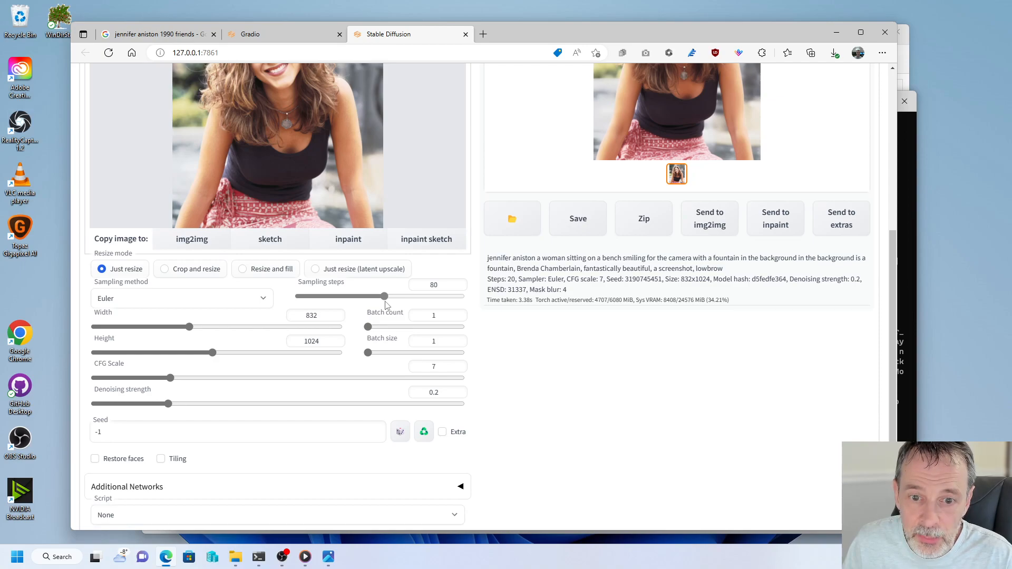
pyautogui.click(263, 298)
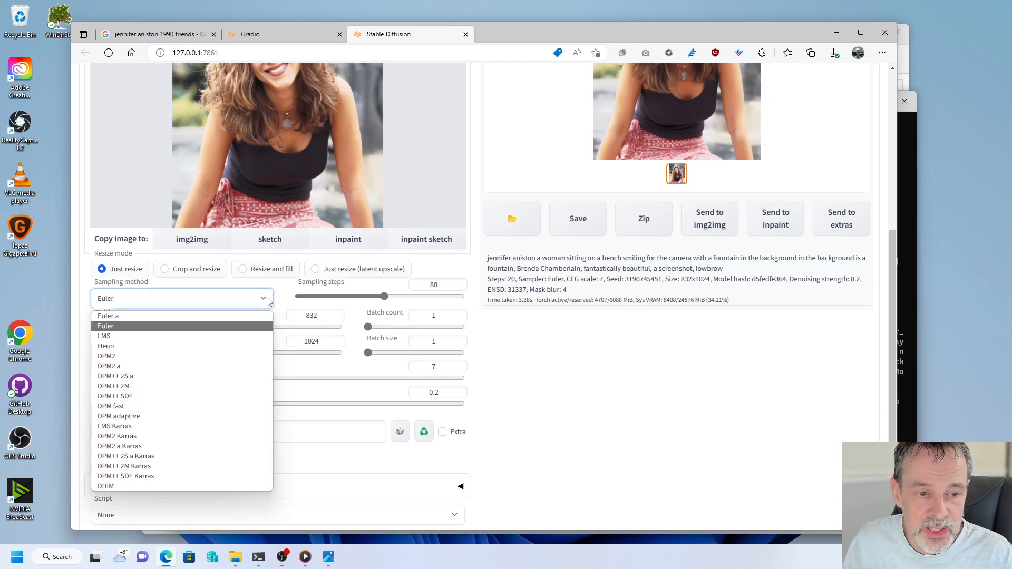
pyautogui.click(191, 476)
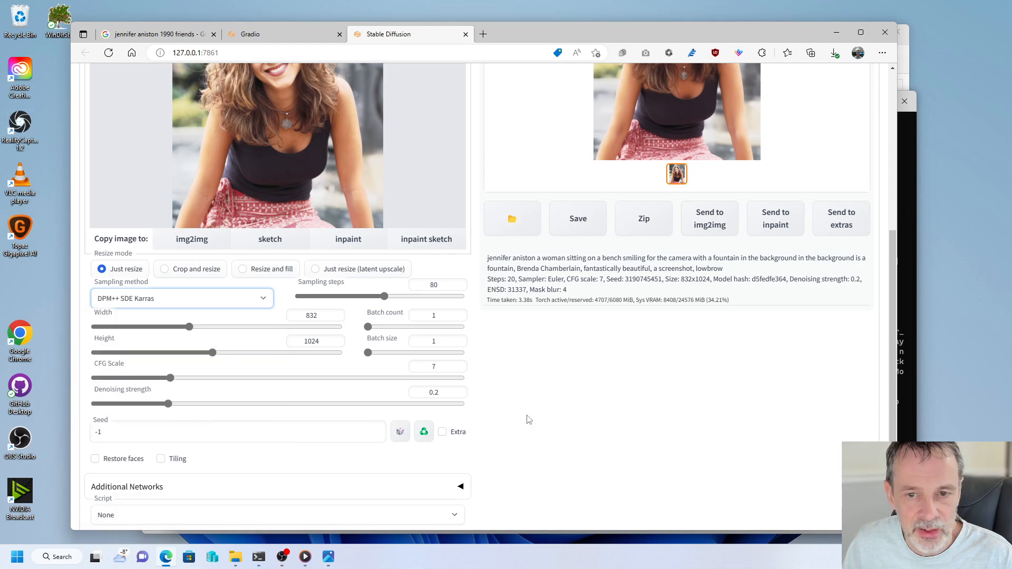
pyautogui.scroll(5, 606, 412)
pyautogui.click(800, 157)
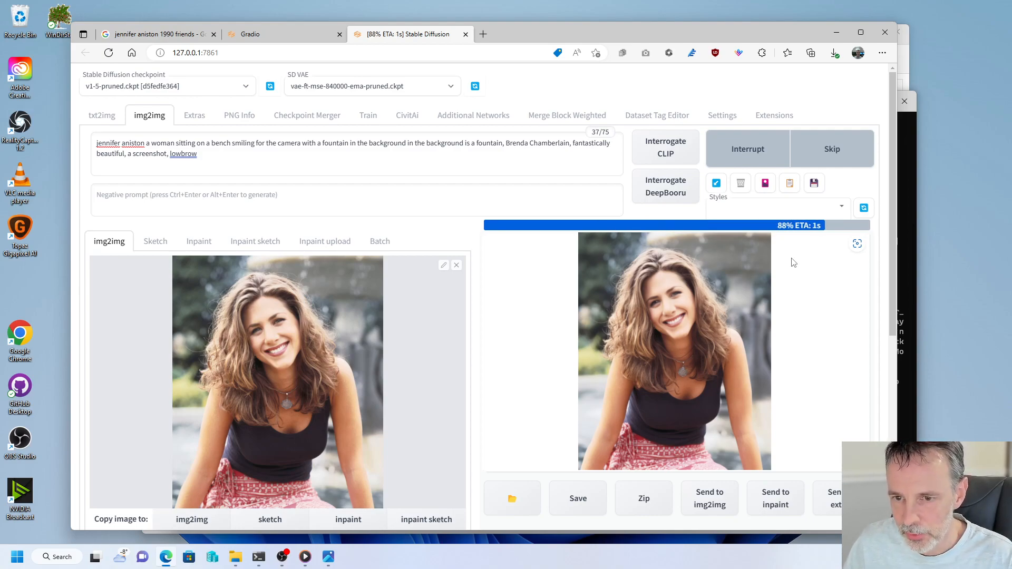
# - Enlarge the newly generated image and compare it side by side with the original 9337991.jpg in the photo viewer
pyautogui.click(717, 316)
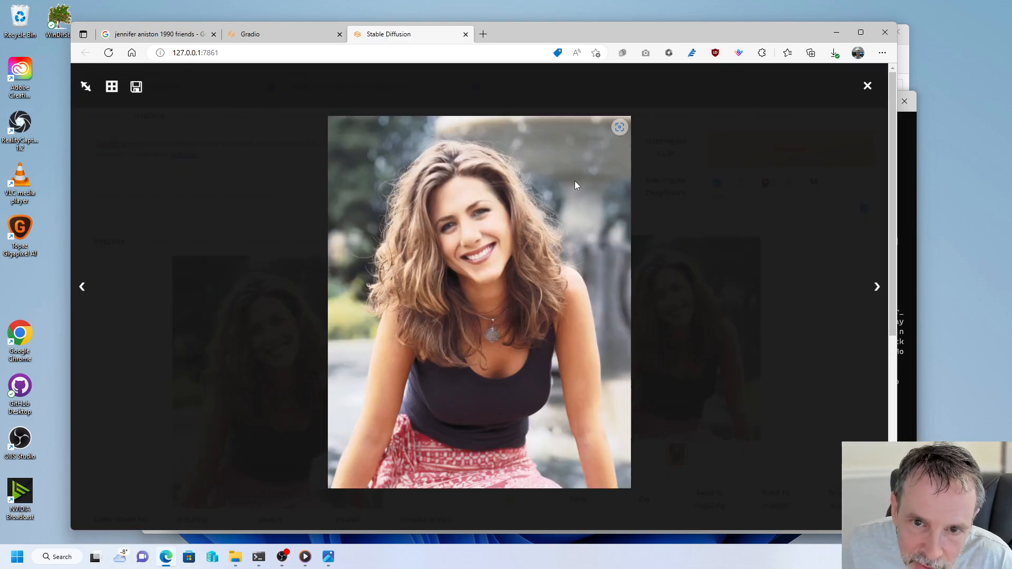
pyautogui.moveTo(564, 36); pyautogui.dragTo(763, 34)
pyautogui.moveTo(0, 75); pyautogui.dragTo(250, 90)
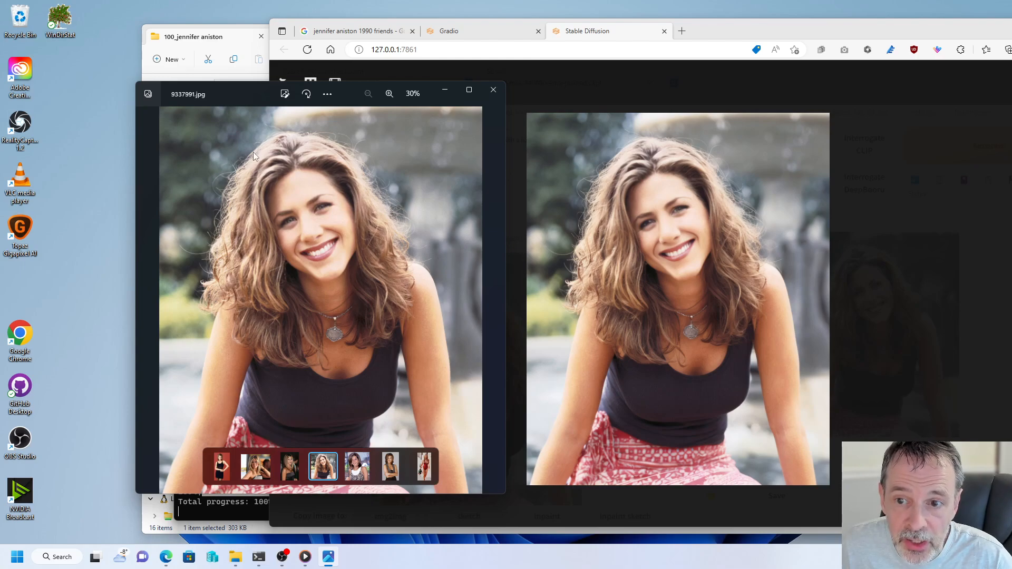
pyautogui.moveTo(262, 93); pyautogui.dragTo(0, 79)
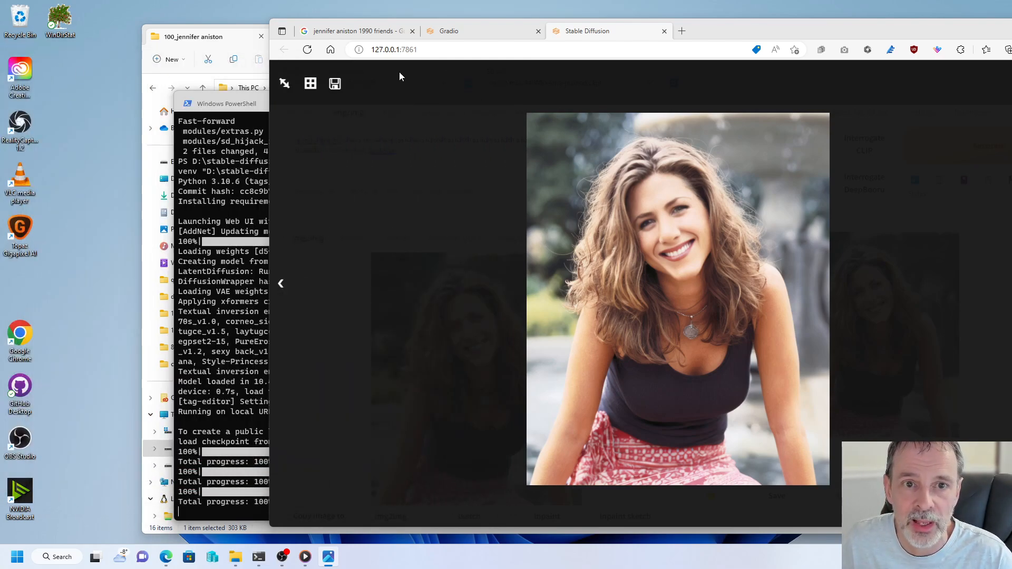
# - Place the 100_jennifer aniston folder beside the browser and copy the enlarged generated image into it
pyautogui.click(237, 44)
pyautogui.moveTo(508, 35); pyautogui.dragTo(2, 19)
pyautogui.click(385, 18)
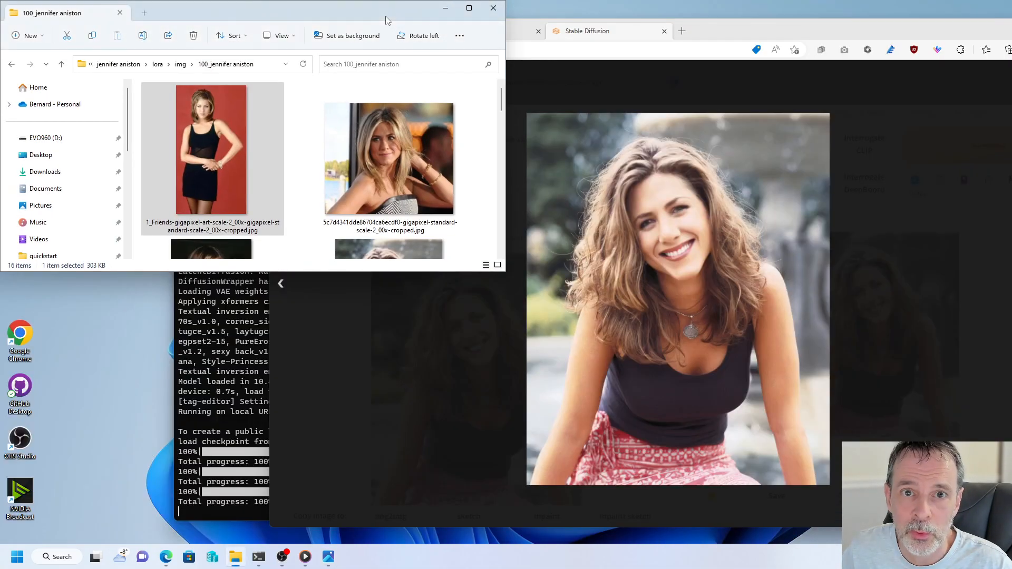
pyautogui.moveTo(384, 15); pyautogui.dragTo(297, 36)
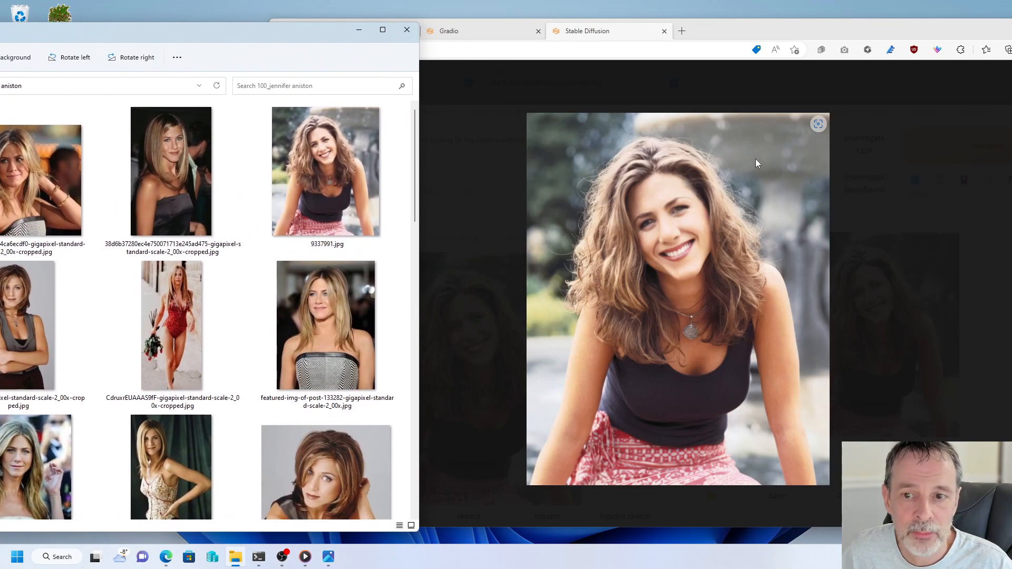
pyautogui.moveTo(770, 201); pyautogui.dragTo(255, 196)
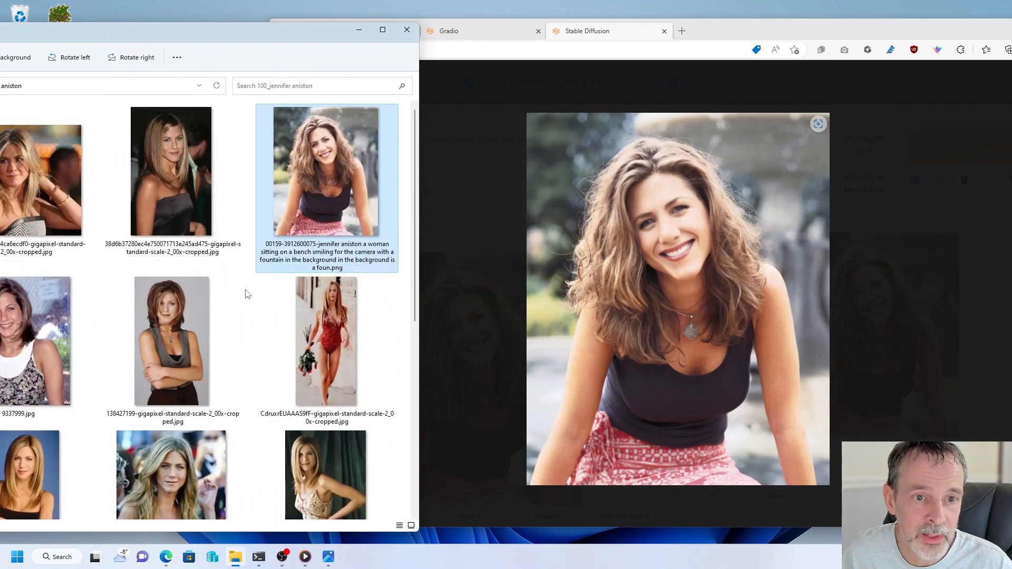
# - Delete the original 9337991.jpg from the 100_jennifer aniston folder
pyautogui.moveTo(242, 33); pyautogui.dragTo(717, 29)
pyautogui.click(388, 362)
pyautogui.press('Delete')
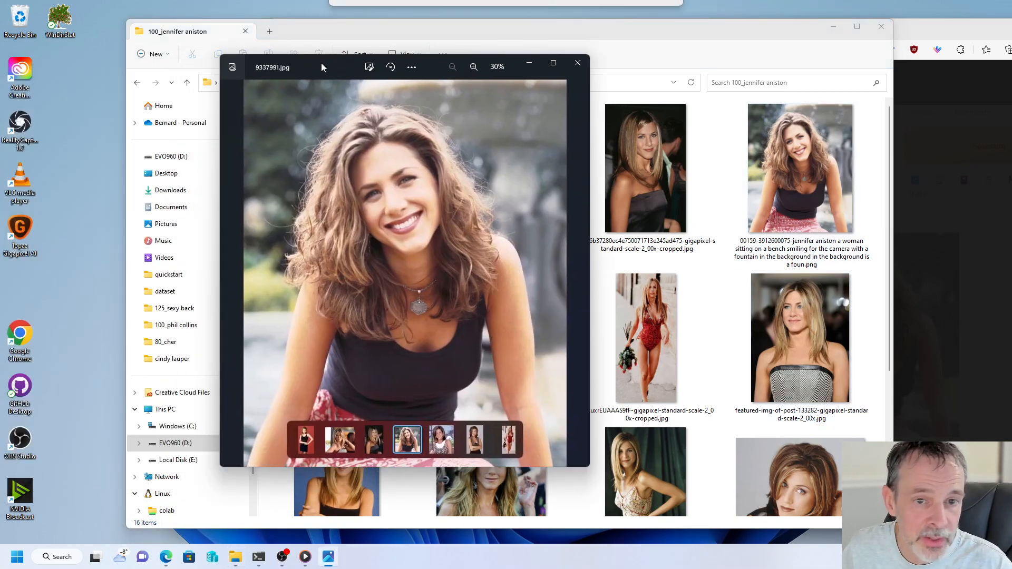
# - Look through the training photos in the photo viewer up to the kitchen photo with the white shirt
pyautogui.click(581, 272)
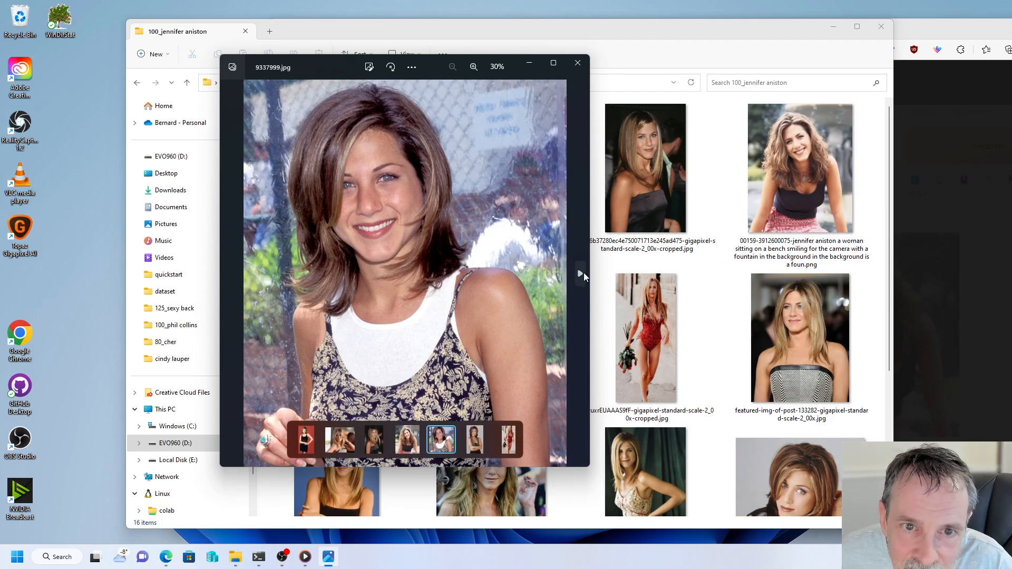
pyautogui.click(581, 274)
pyautogui.click(580, 274)
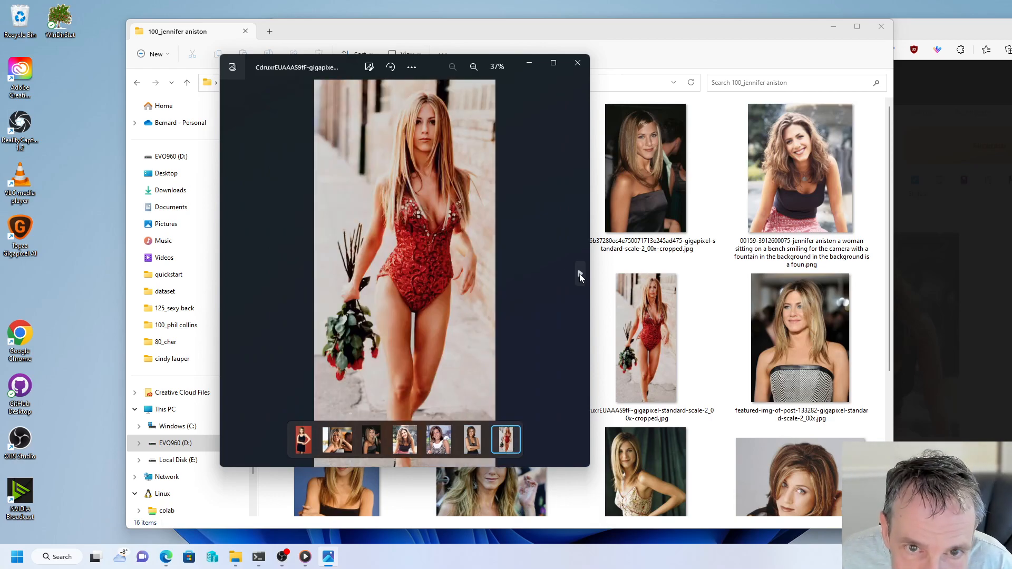
pyautogui.click(581, 274)
pyautogui.click(580, 274)
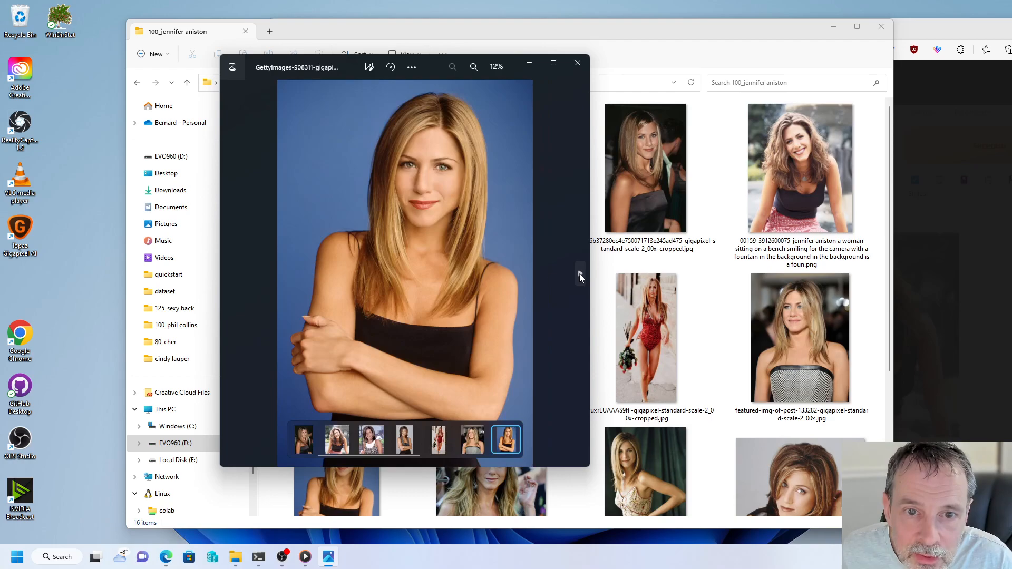
pyautogui.click(580, 274)
pyautogui.click(580, 274)
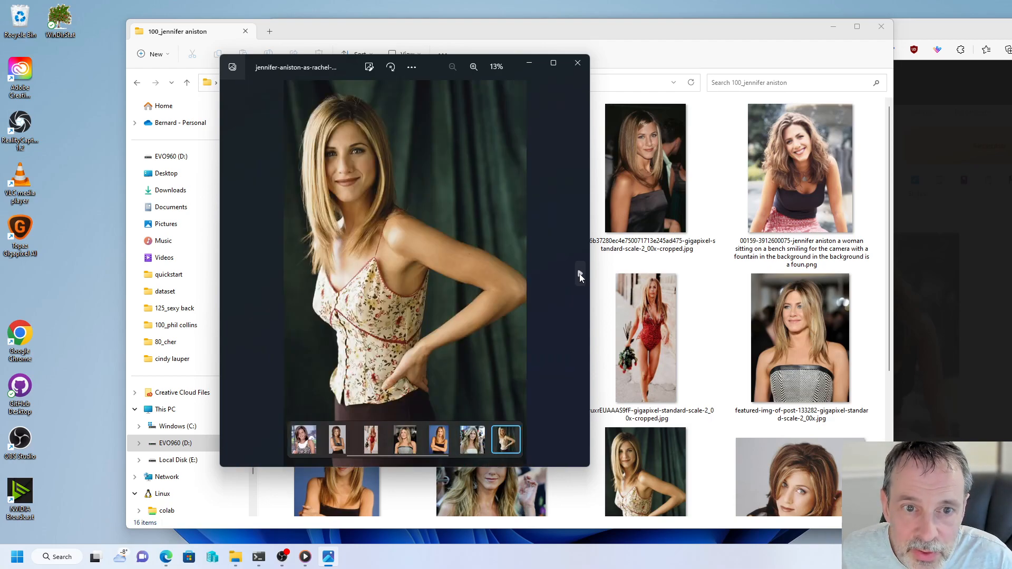
pyautogui.click(579, 273)
pyautogui.click(579, 274)
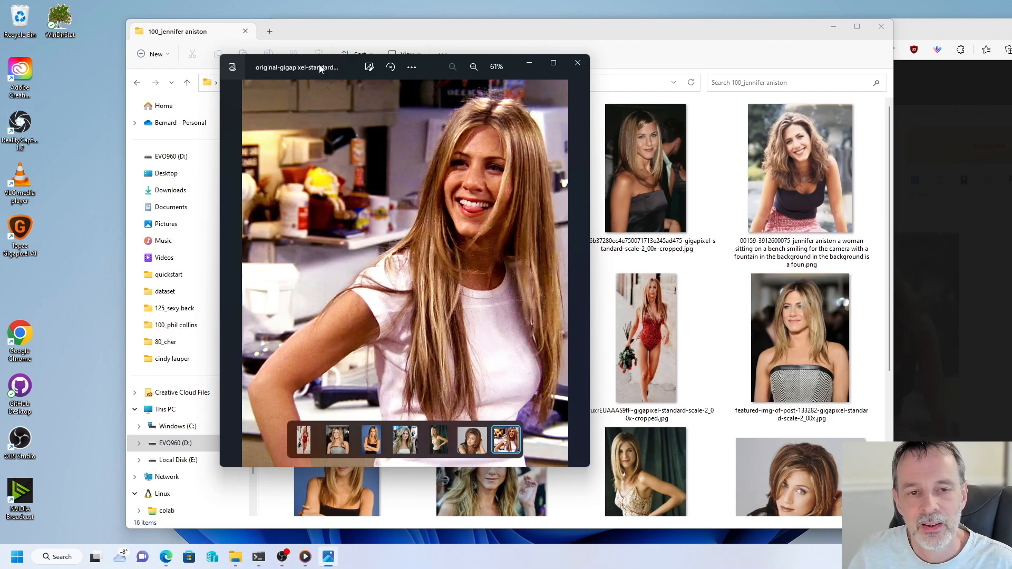
# - Close the enlarged image and load the kitchen photo from the photo viewer as the img2img source
pyautogui.moveTo(320, 67); pyautogui.dragTo(0, 83)
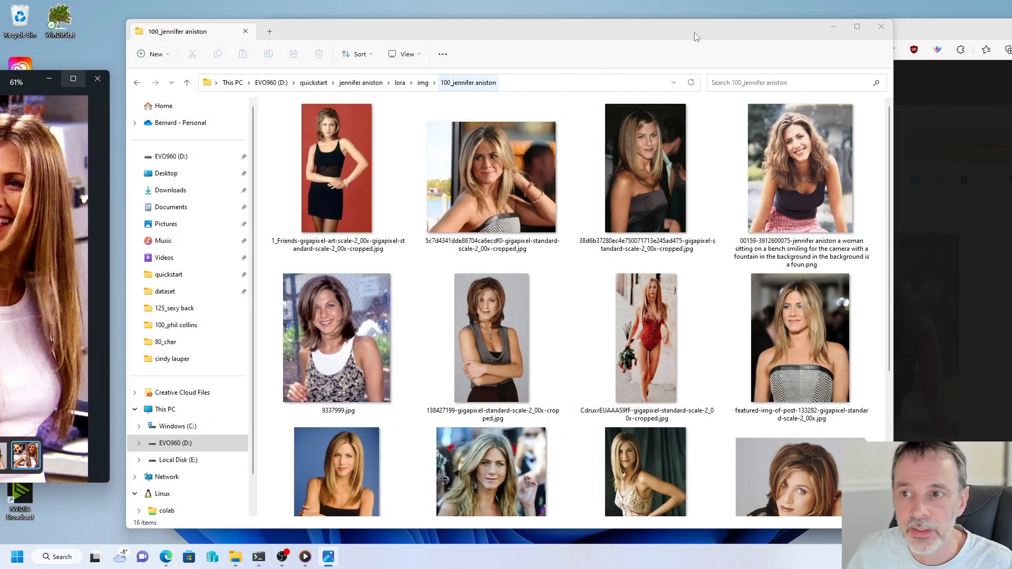
pyautogui.click(896, 22)
pyautogui.click(363, 134)
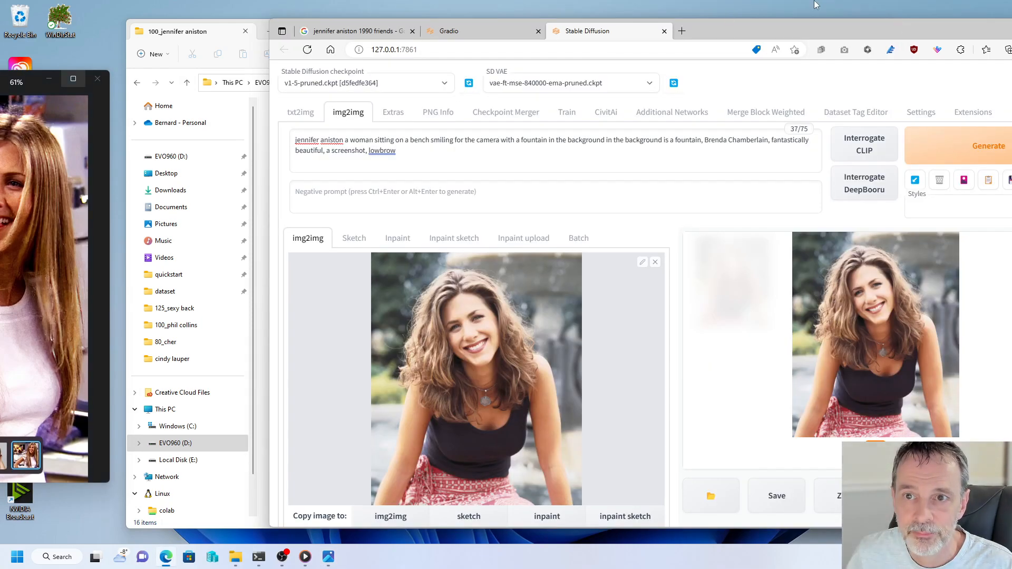
pyautogui.moveTo(799, 25); pyautogui.dragTo(648, 24)
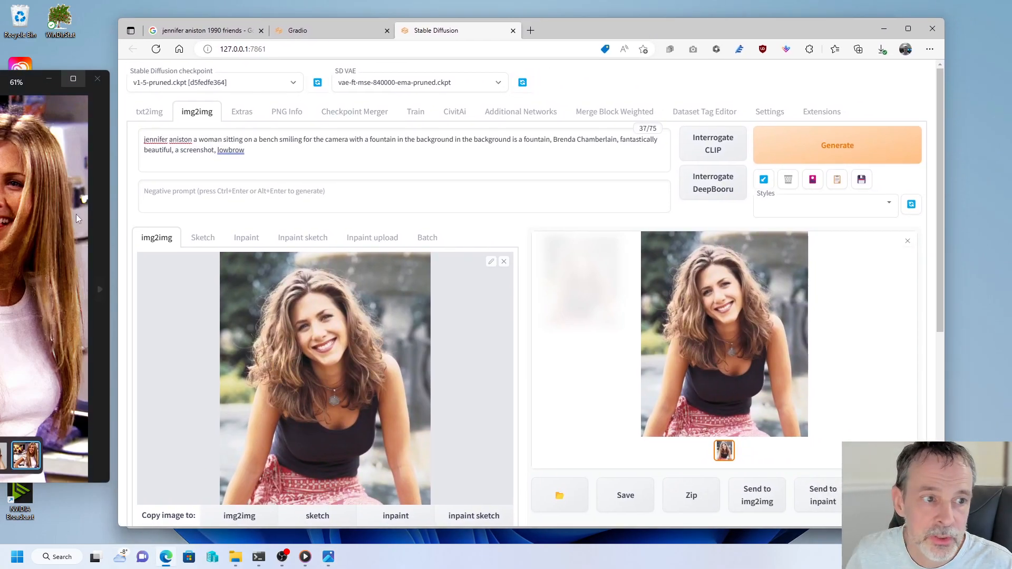
pyautogui.moveTo(42, 264); pyautogui.dragTo(352, 350)
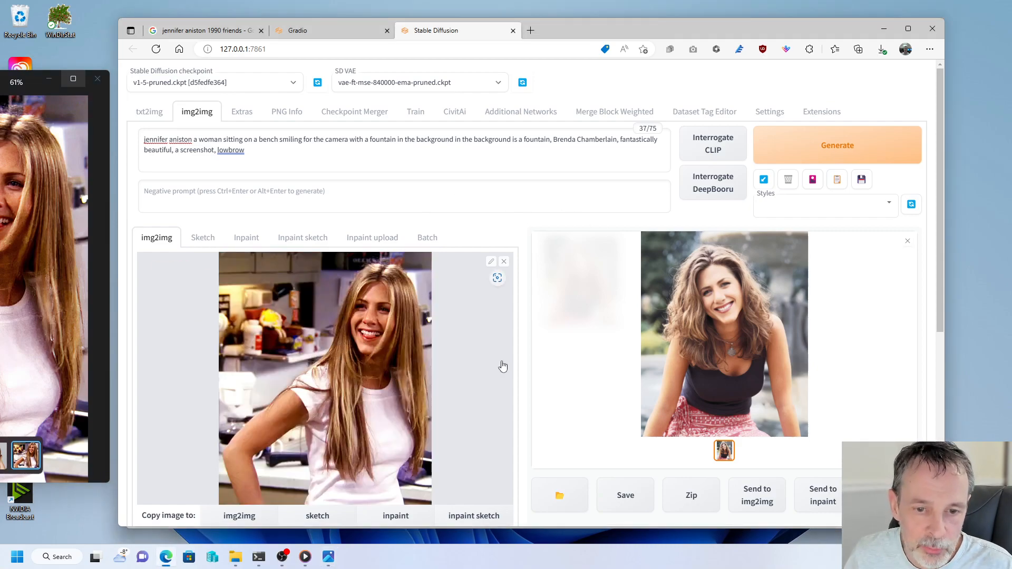
# - Set the output width to 896 to match the kitchen photo's proportions
pyautogui.scroll(-4, 474, 374)
pyautogui.moveTo(237, 395)
pyautogui.mouseDown()
pyautogui.moveTo(228, 398)
pyautogui.moveTo(244, 402)
pyautogui.mouseUp()
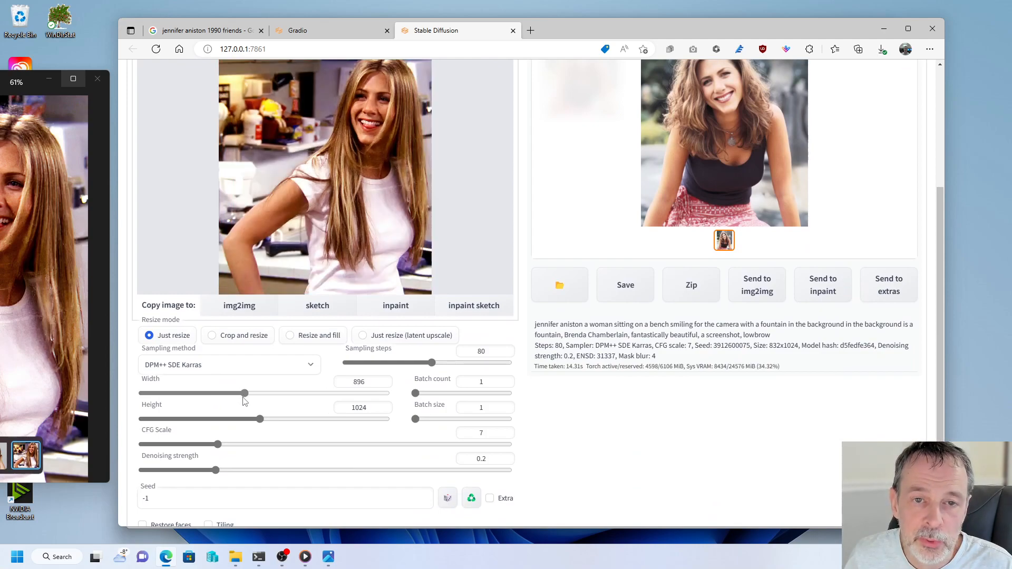
pyautogui.scroll(3, 643, 283)
pyautogui.scroll(-3, 642, 283)
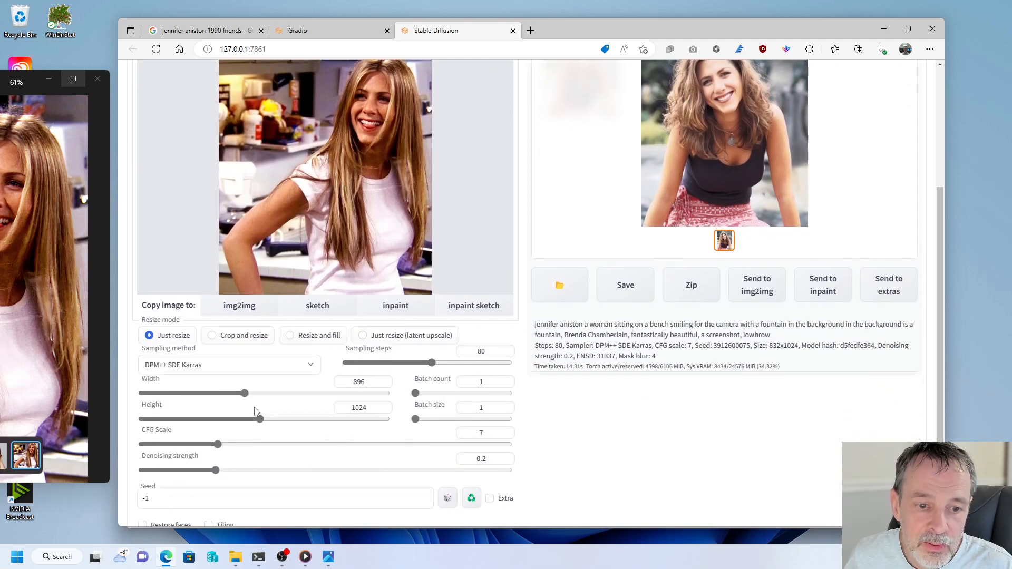
pyautogui.moveTo(245, 394); pyautogui.dragTo(237, 396)
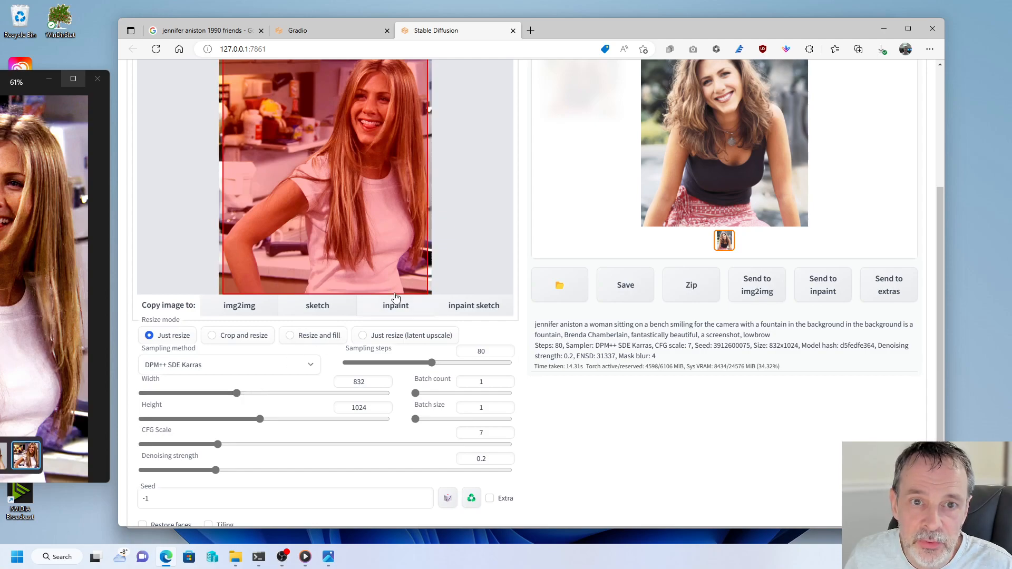
pyautogui.scroll(1, 496, 189)
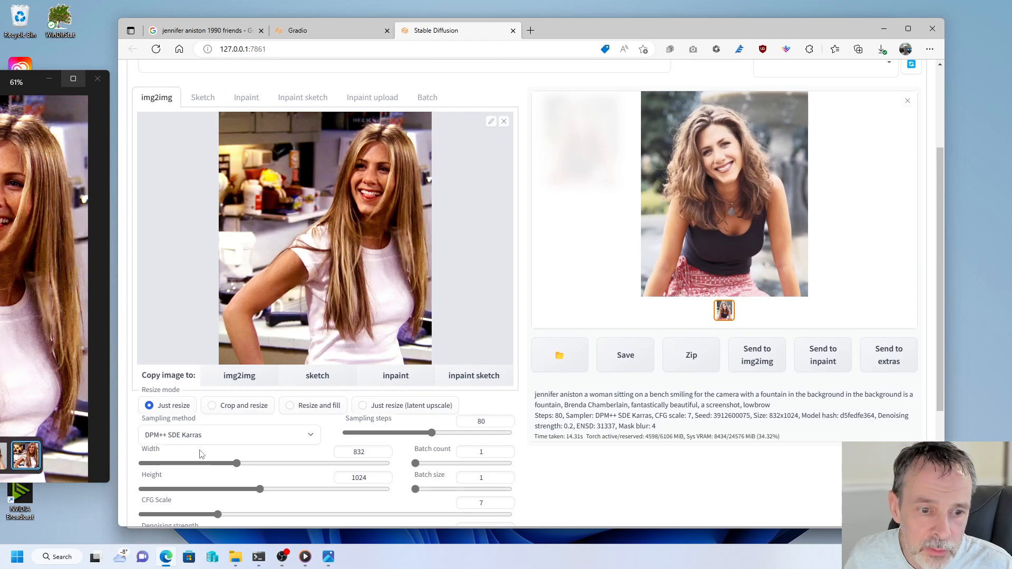
pyautogui.moveTo(238, 464); pyautogui.dragTo(242, 464)
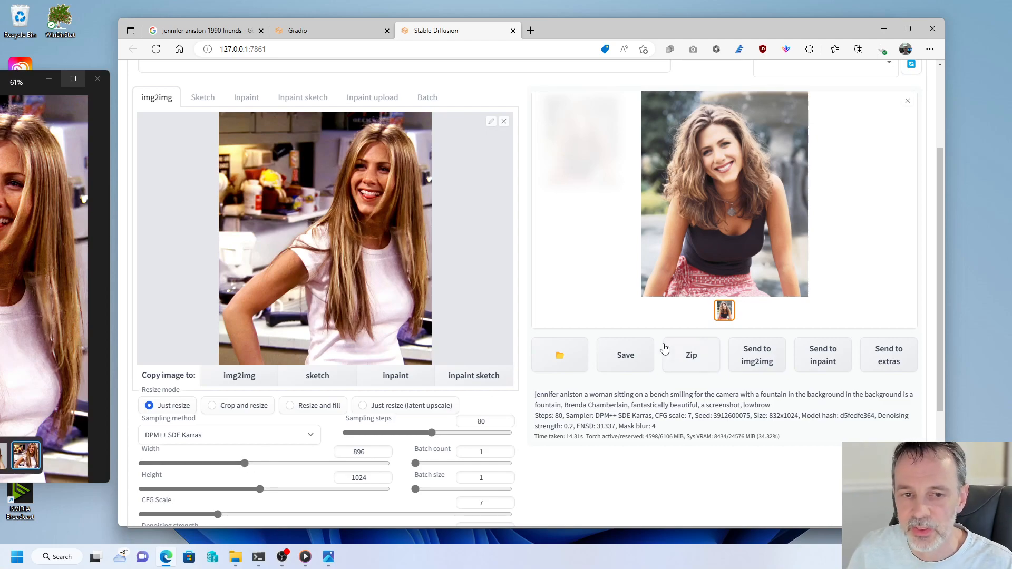
# - Copy "jennifer aniston" from the prompt, create a new prompt with Interrogate CLIP, and insert the copied name at its beginning
pyautogui.scroll(3, 535, 366)
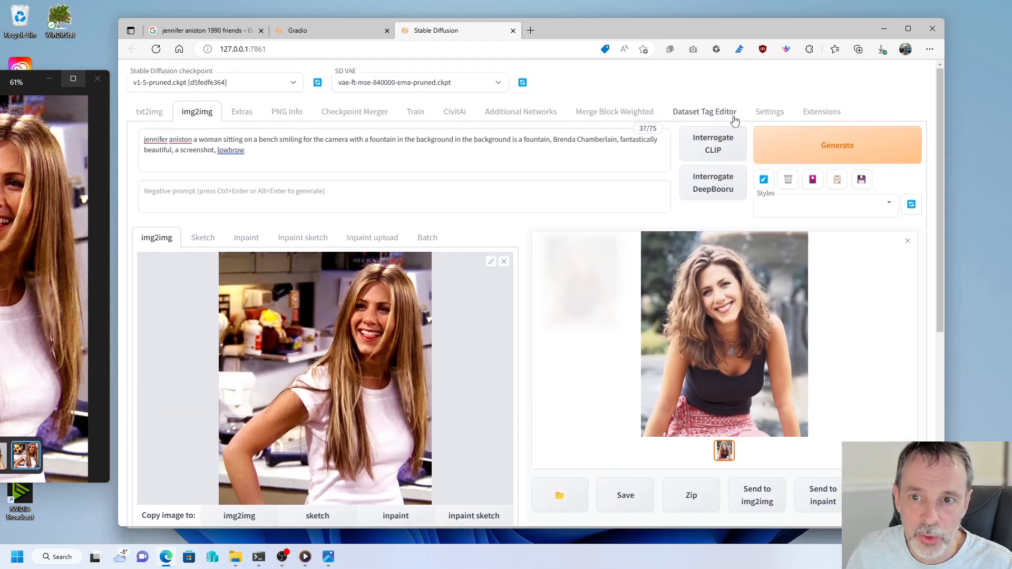
pyautogui.moveTo(193, 140); pyautogui.dragTo(108, 143)
pyautogui.hotkey('ctrl', 'c')
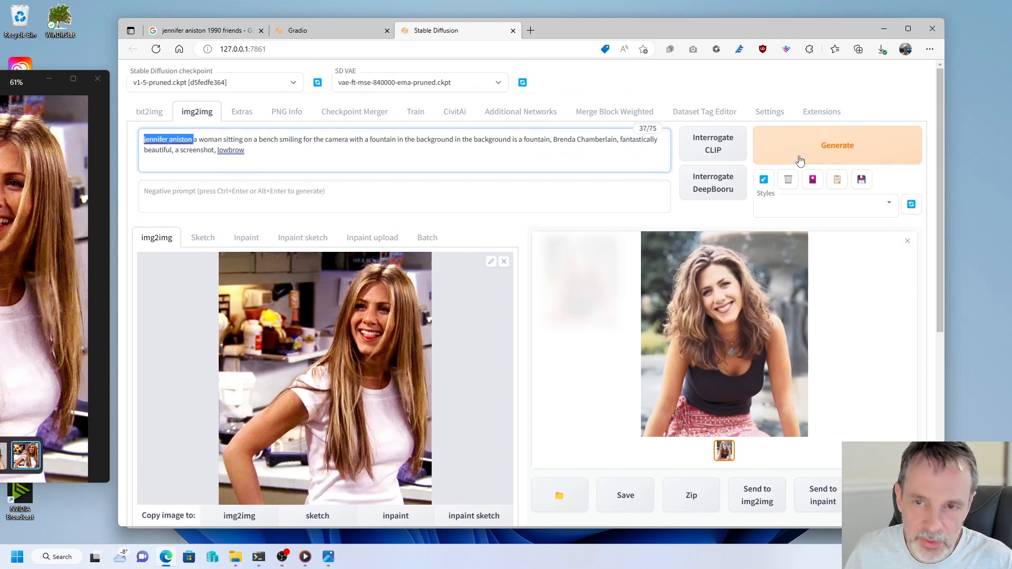
pyautogui.click(706, 144)
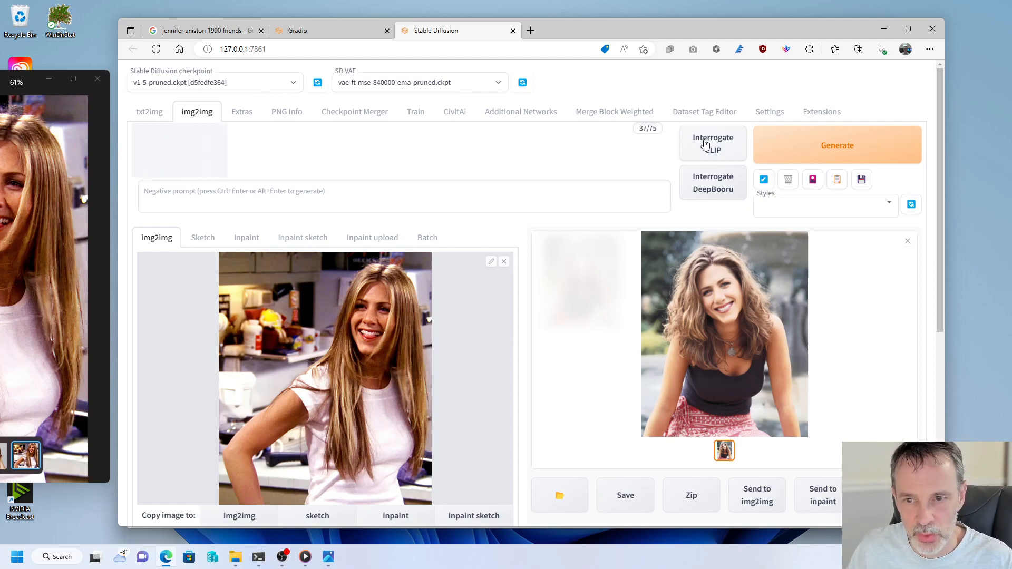
pyautogui.click(139, 143)
pyautogui.hotkey('ctrl', 'v')
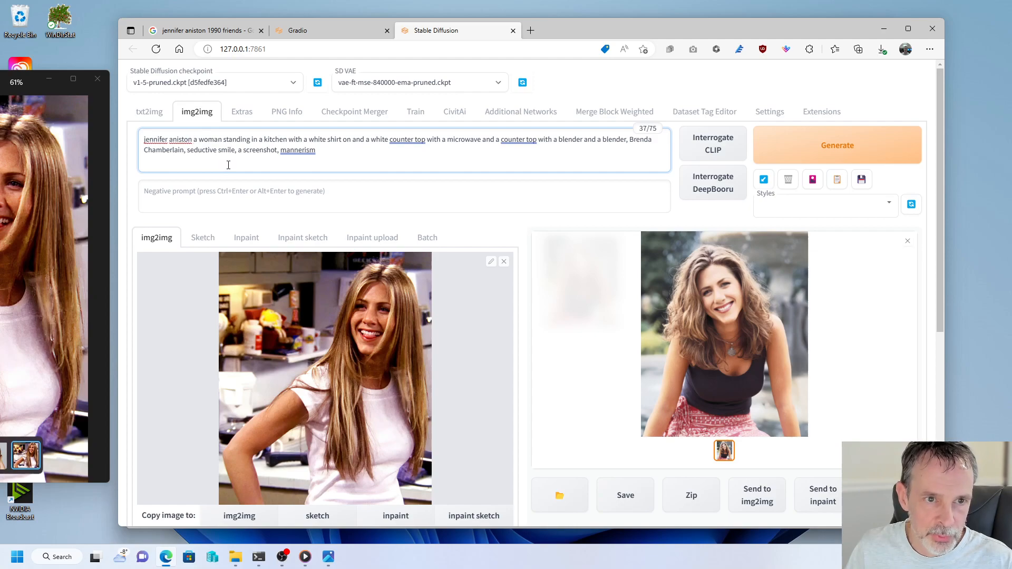
# - Generate the img2img version of the kitchen photo with the current settings
pyautogui.scroll(-3, 509, 255)
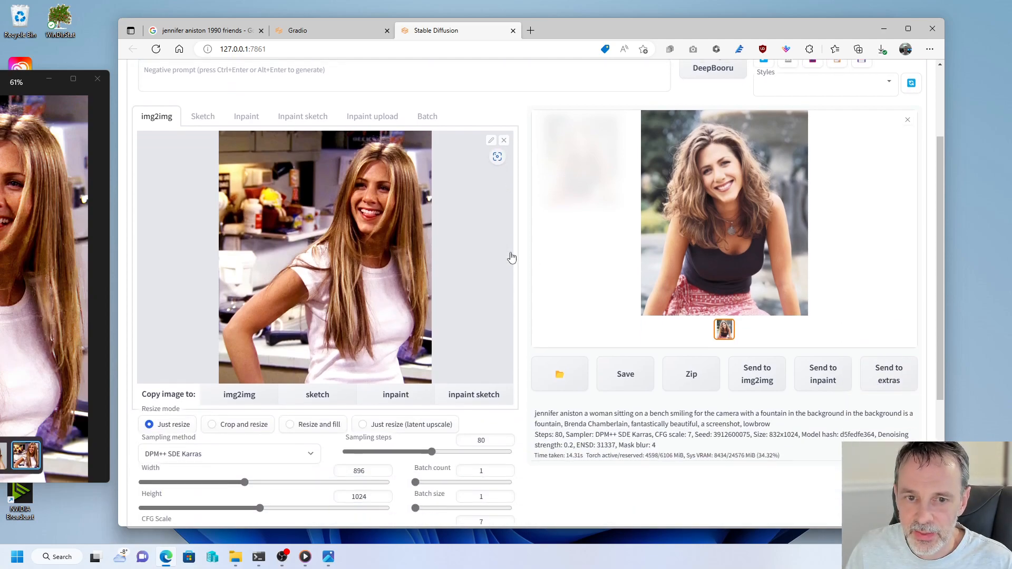
pyautogui.scroll(2, 511, 257)
pyautogui.hotkey('ctrl', 'Return')
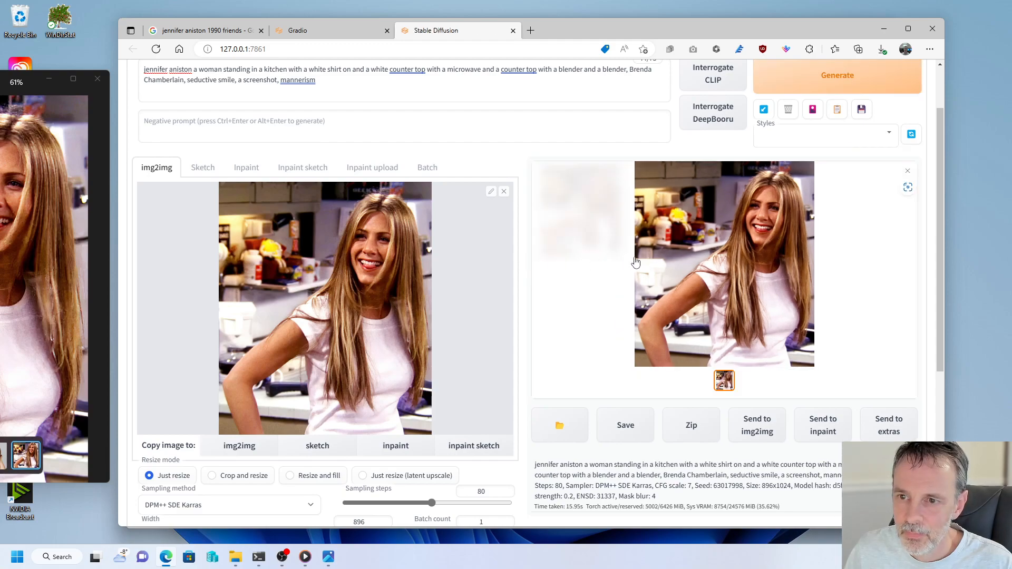
# - Enlarge the generated kitchen image and bring the training folder into view to judge the result against the existing photos
pyautogui.click(682, 256)
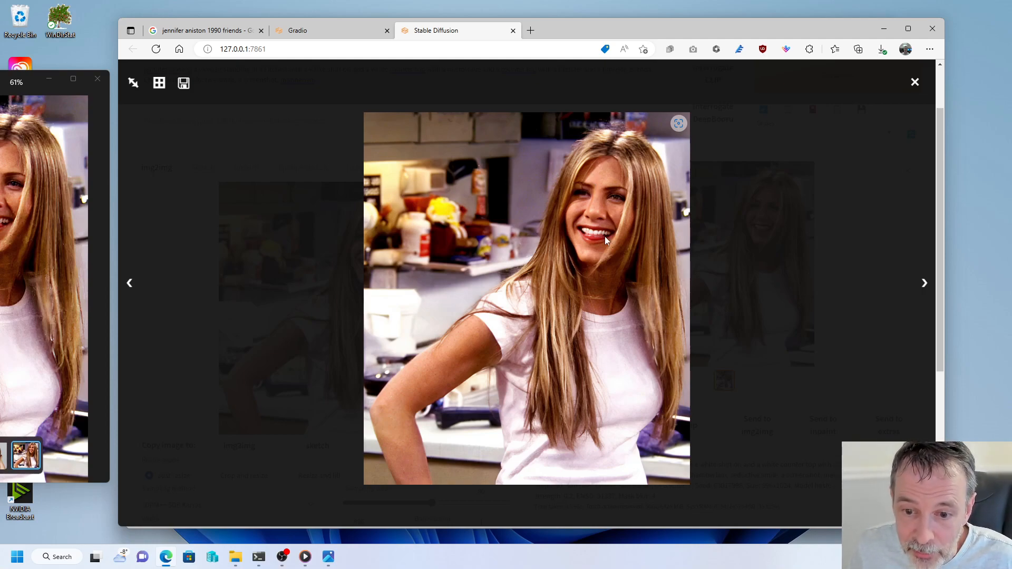
pyautogui.moveTo(589, 28); pyautogui.dragTo(738, 28)
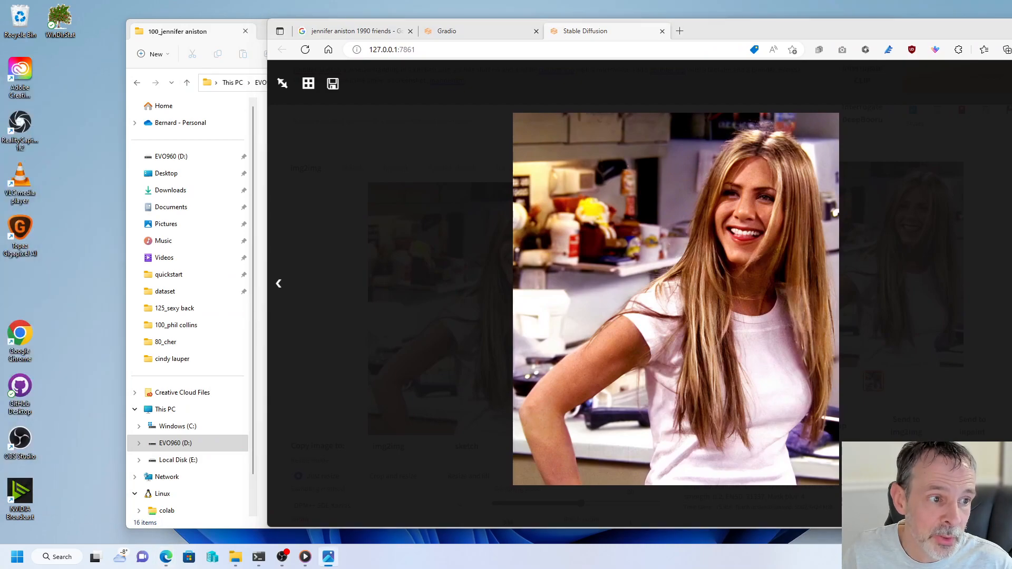
pyautogui.click(211, 39)
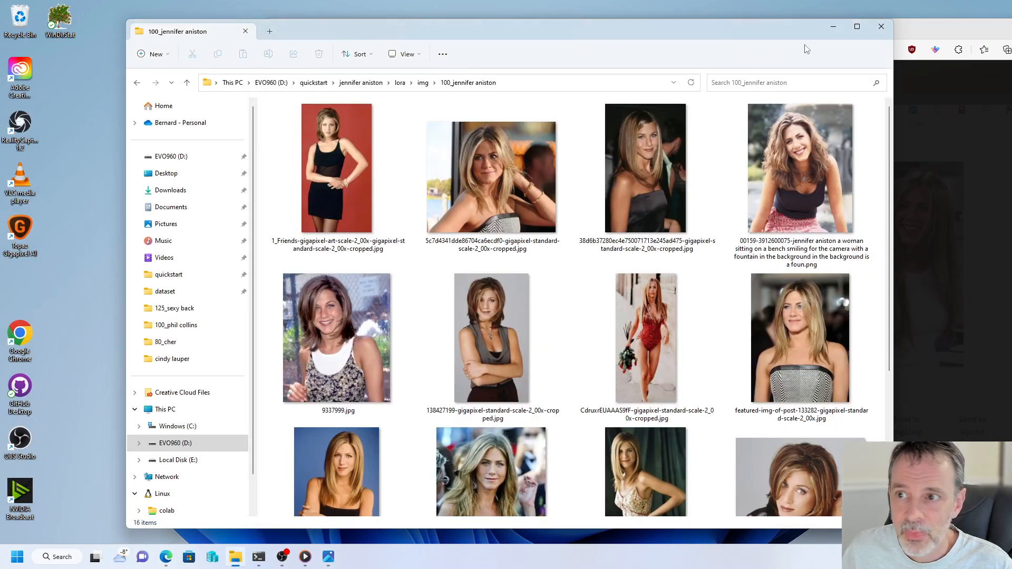
pyautogui.click(915, 27)
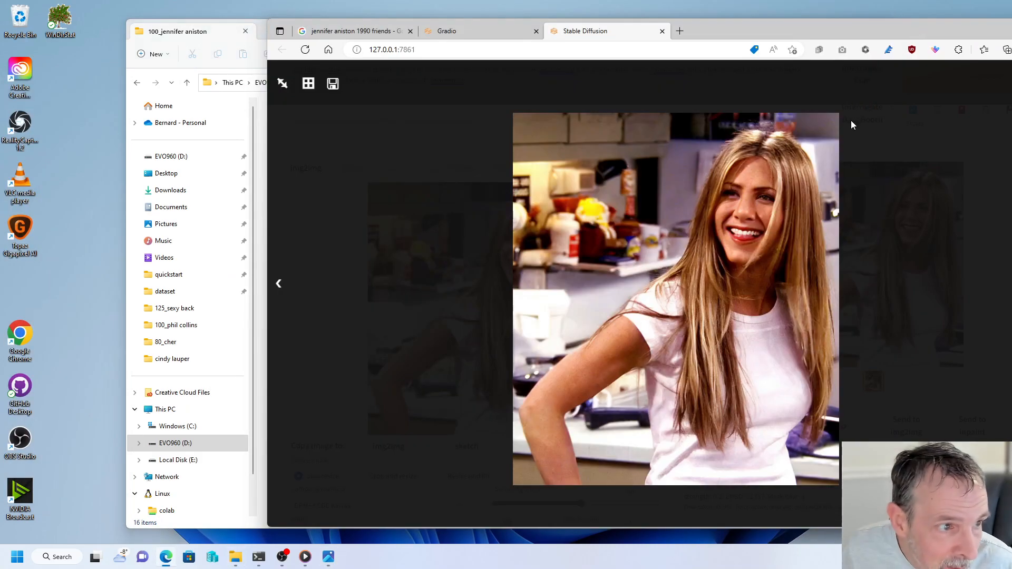
# - Close the enlarged image, raise the denoising strength to 0.25, and generate the kitchen image again
pyautogui.click(394, 125)
pyautogui.scroll(-4, 430, 364)
pyautogui.moveTo(366, 403); pyautogui.dragTo(383, 415)
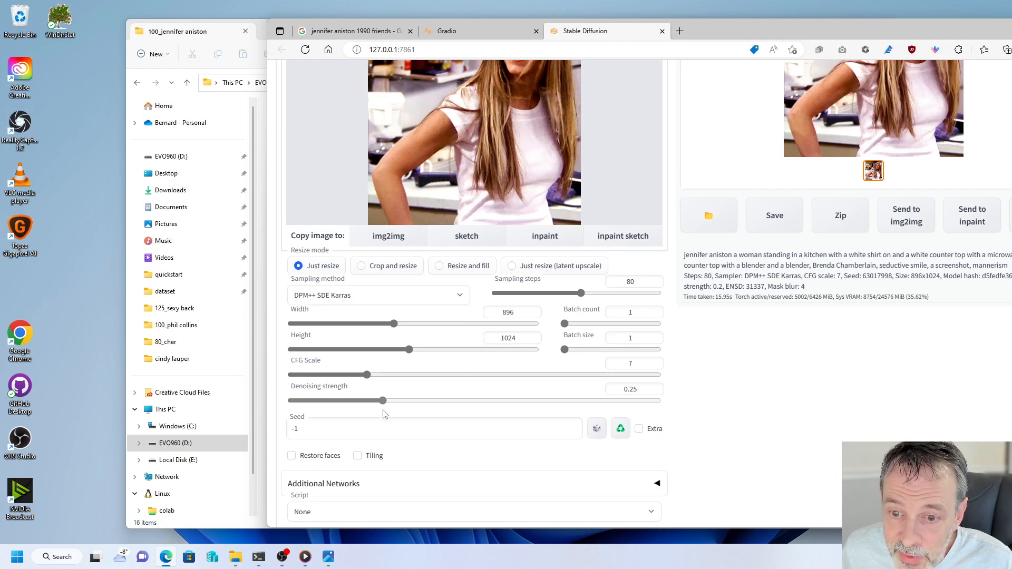
pyautogui.scroll(4, 751, 343)
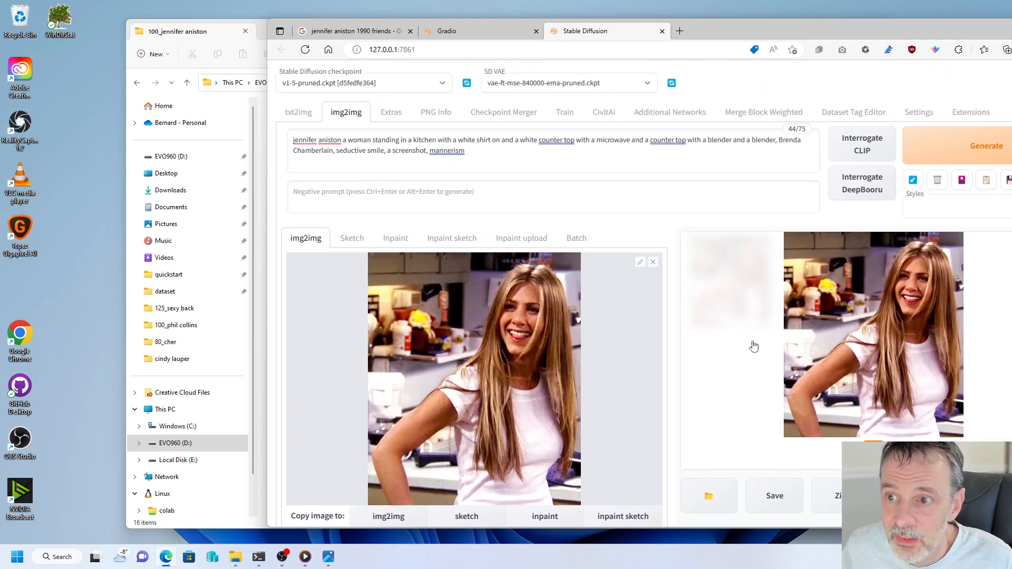
pyautogui.click(929, 154)
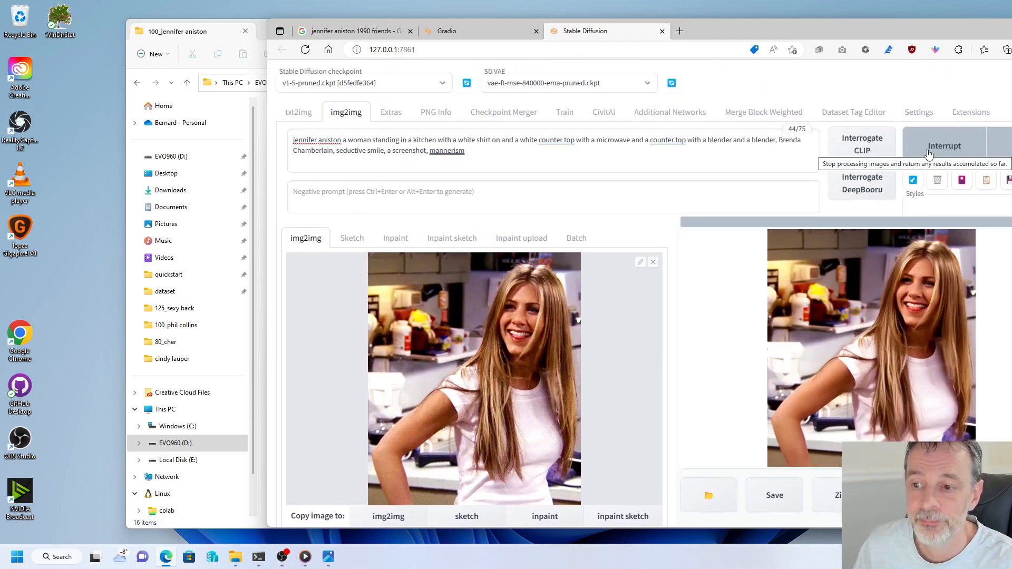
# - Enlarge the regenerated kitchen image to inspect the face and details, then close the enlarged view
pyautogui.moveTo(877, 34); pyautogui.dragTo(663, 33)
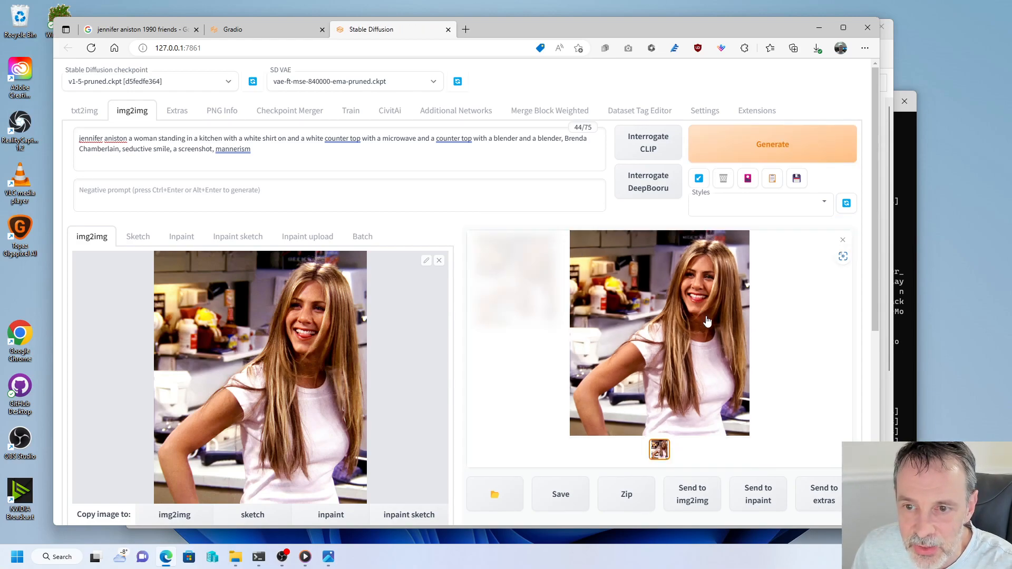
pyautogui.click(703, 315)
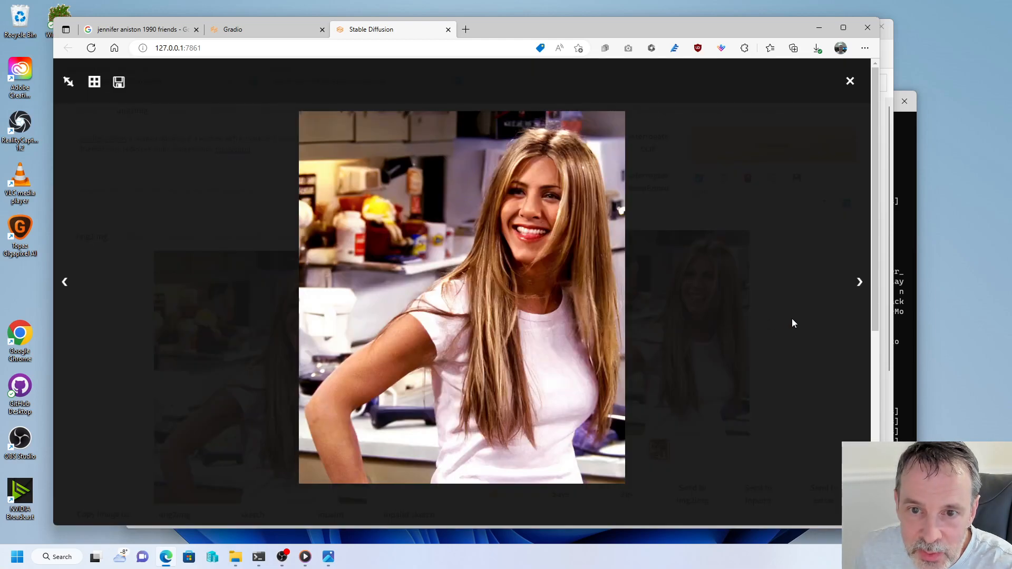
pyautogui.click(810, 323)
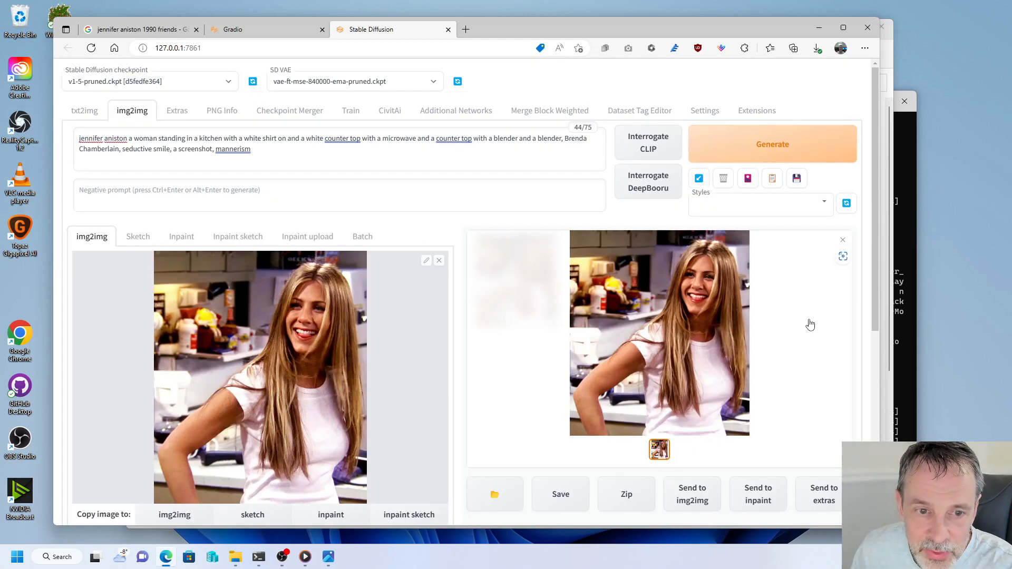
# - Arrange the browser and folder windows side by side and copy the generated kitchen image into the 100_jennifer aniston folder
pyautogui.moveTo(548, 35); pyautogui.dragTo(713, 30)
pyautogui.click(207, 38)
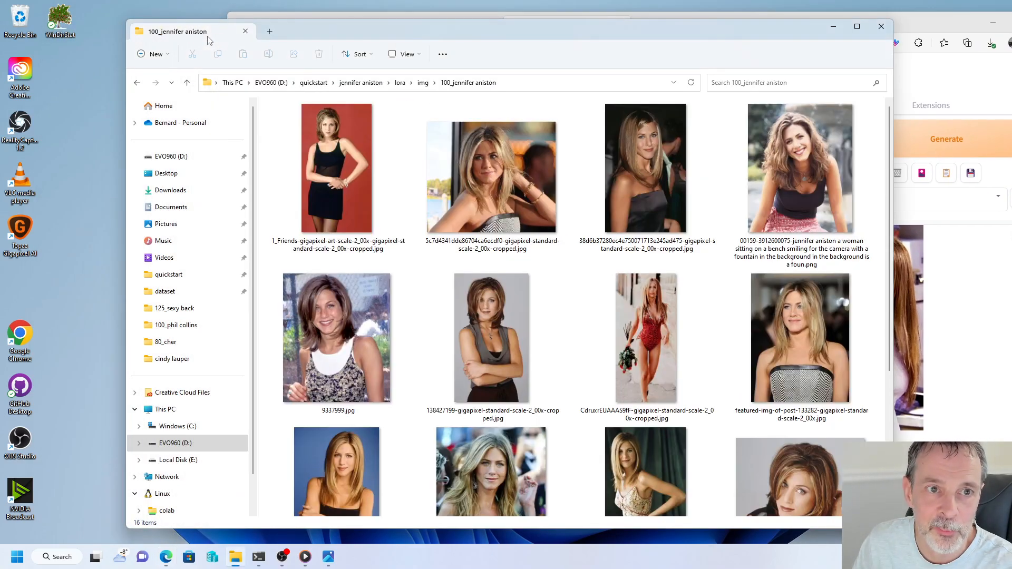
pyautogui.moveTo(318, 31); pyautogui.dragTo(229, 32)
pyautogui.click(835, 23)
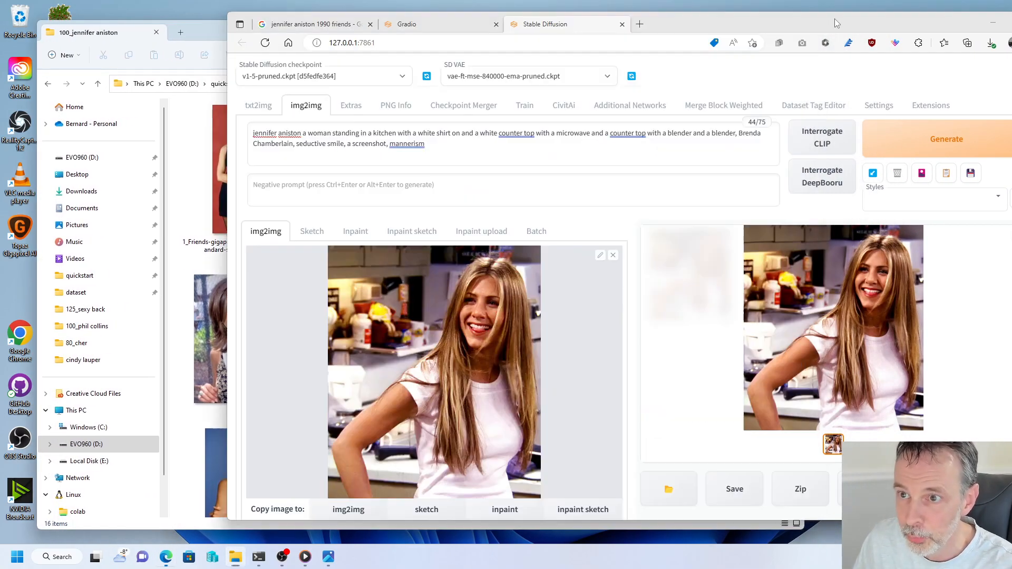
pyautogui.moveTo(855, 288); pyautogui.dragTo(197, 367)
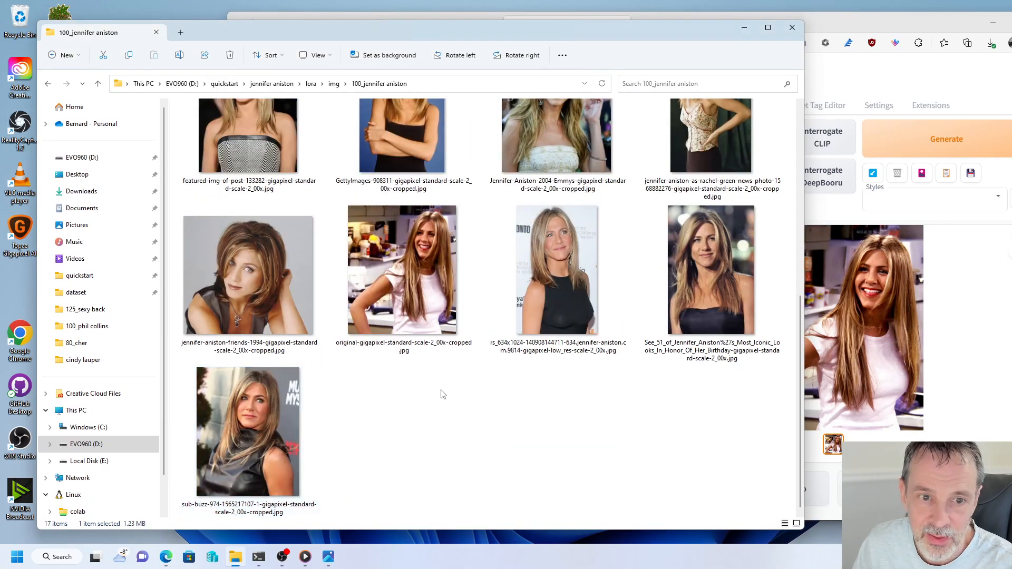
# - Delete the original kitchen photo, original-gigapixel-standard-scale-2_00x-cropped.jpg, from the training folder
pyautogui.scroll(-5, 441, 392)
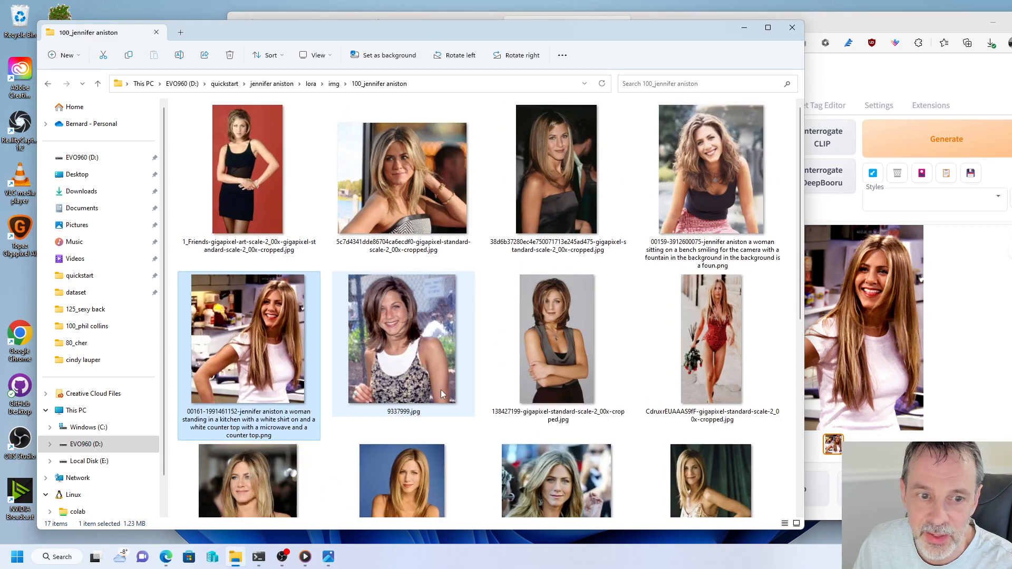
pyautogui.scroll(-4, 440, 390)
pyautogui.click(428, 432)
pyautogui.press('Delete')
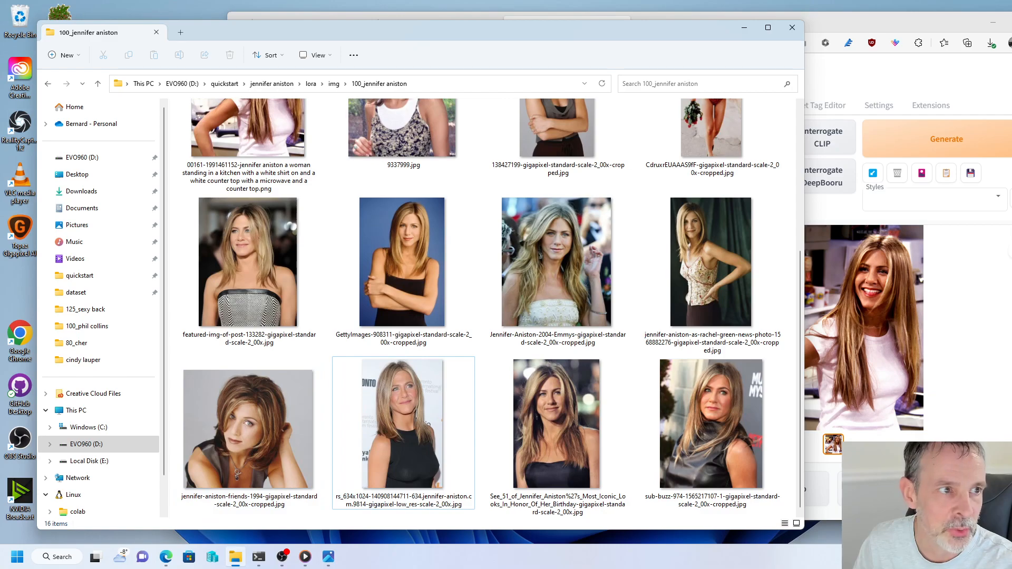
# - Review the training folder's photos one by one in the photo viewer for weaker images, finishing on 9337999.jpg
pyautogui.press('Return')
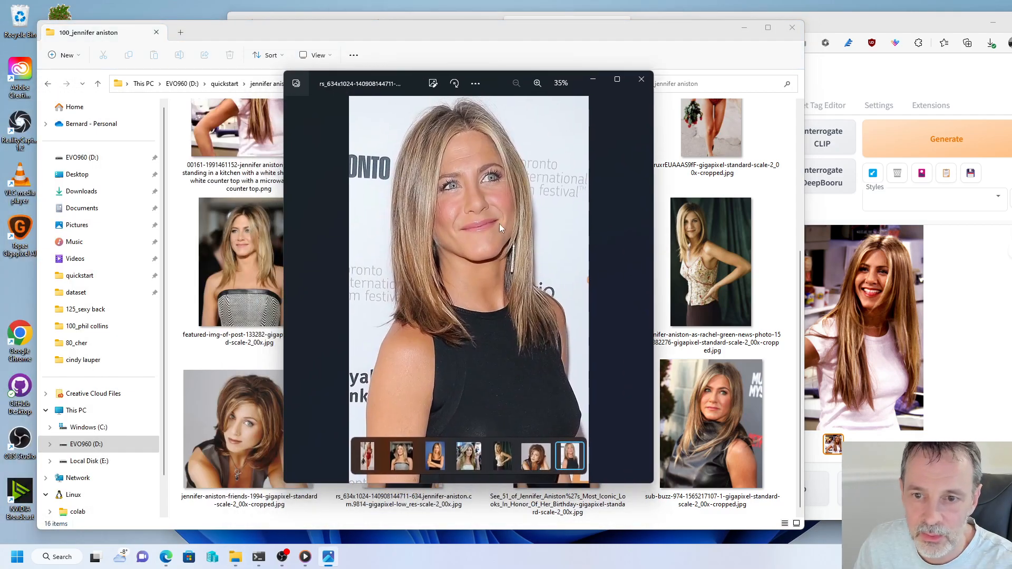
pyautogui.click(644, 291)
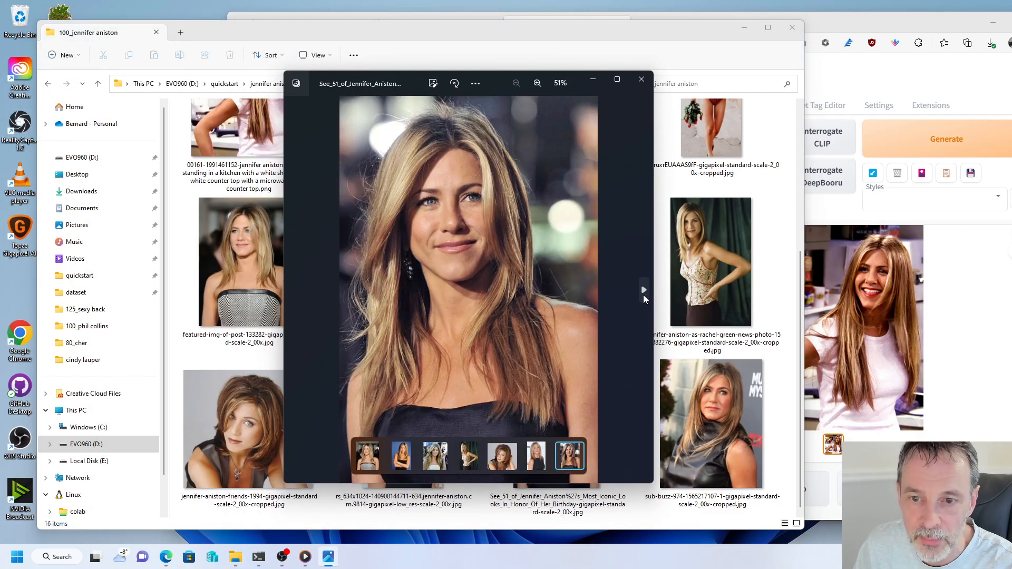
pyautogui.click(643, 295)
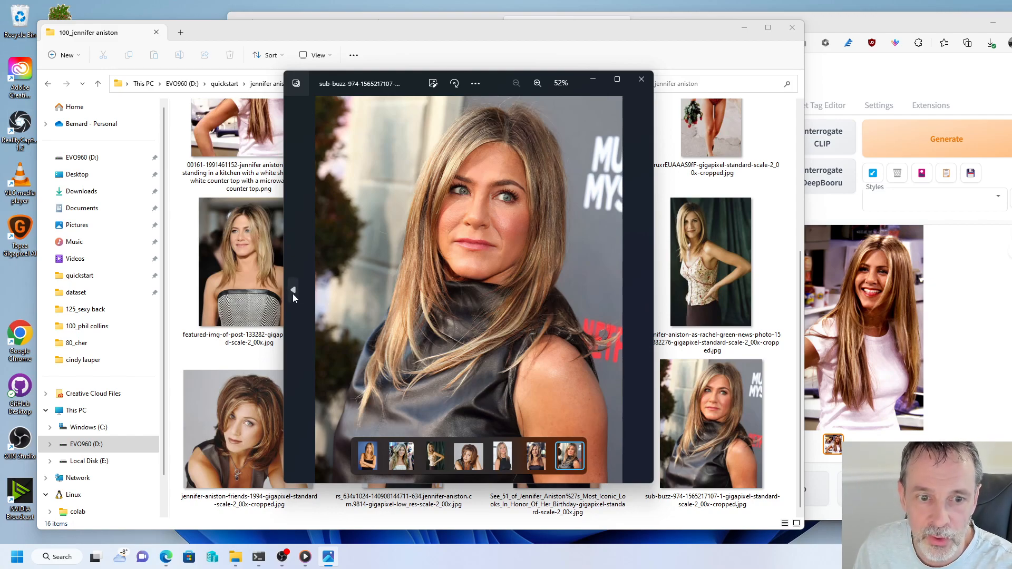
pyautogui.click(294, 291)
pyautogui.click(294, 292)
pyautogui.click(294, 291)
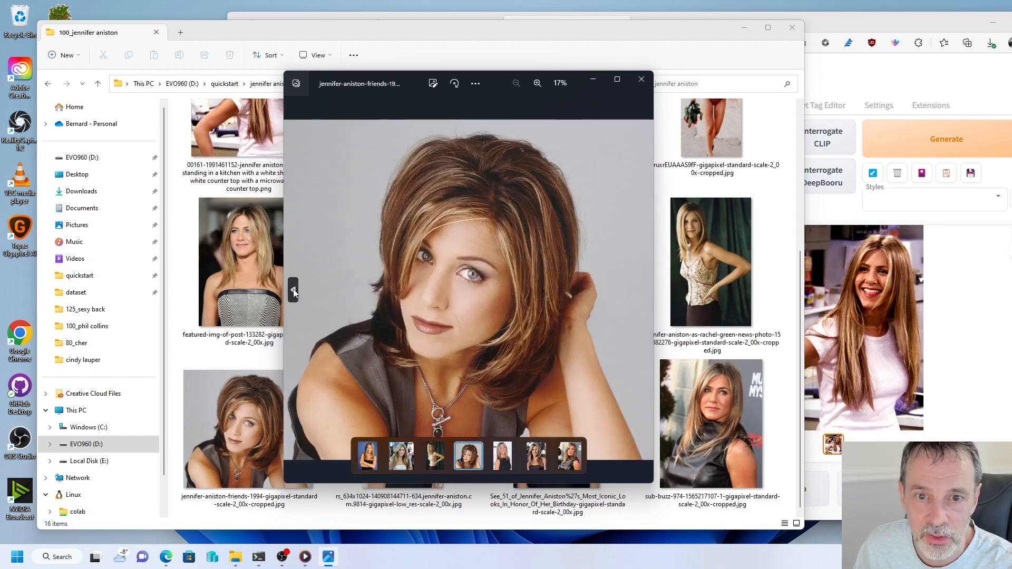
pyautogui.click(294, 292)
pyautogui.click(294, 291)
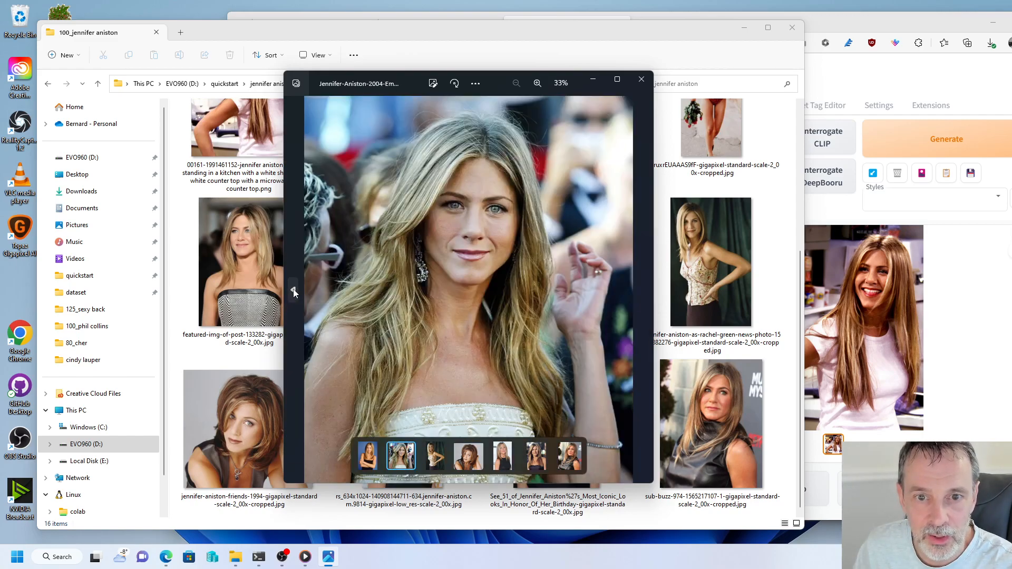
pyautogui.click(294, 292)
pyautogui.click(294, 291)
pyautogui.click(294, 292)
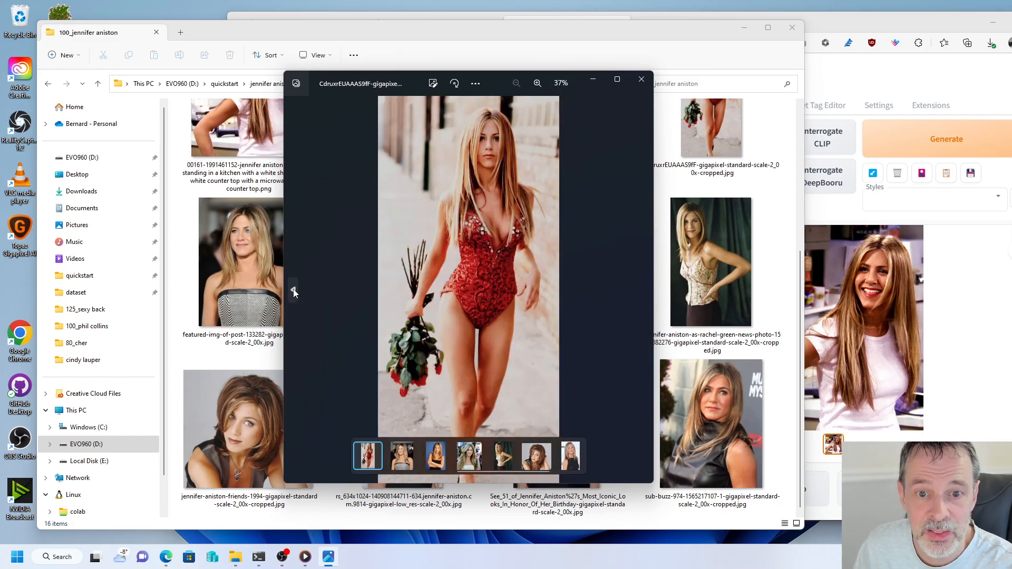
pyautogui.click(294, 291)
pyautogui.click(293, 290)
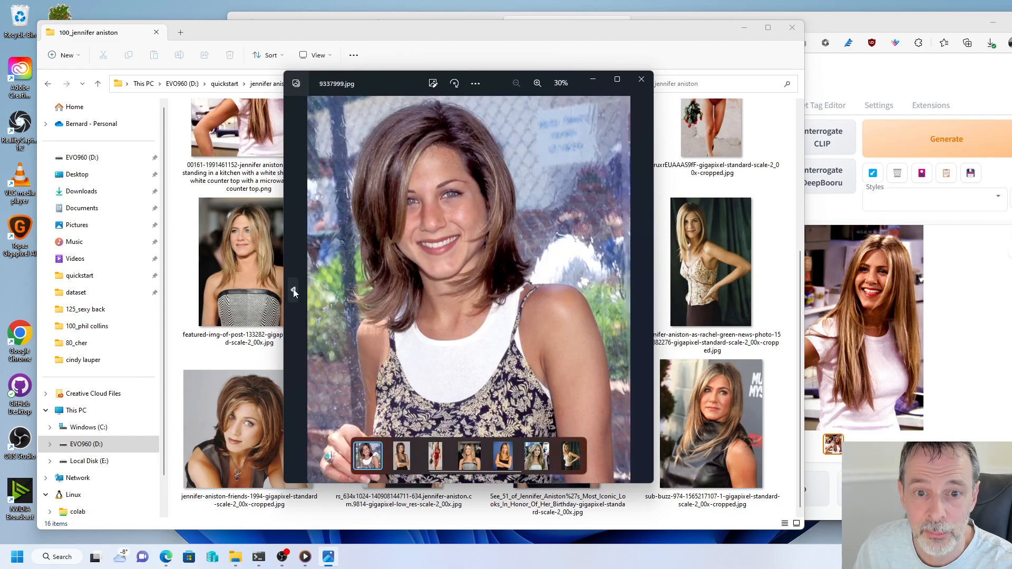
pyautogui.click(294, 290)
pyautogui.click(293, 290)
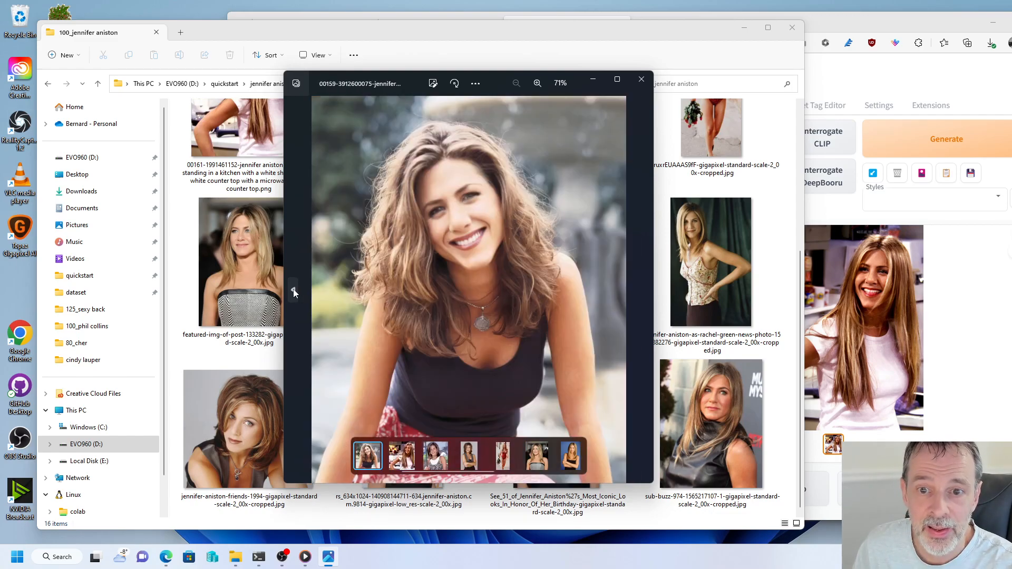
pyautogui.click(293, 291)
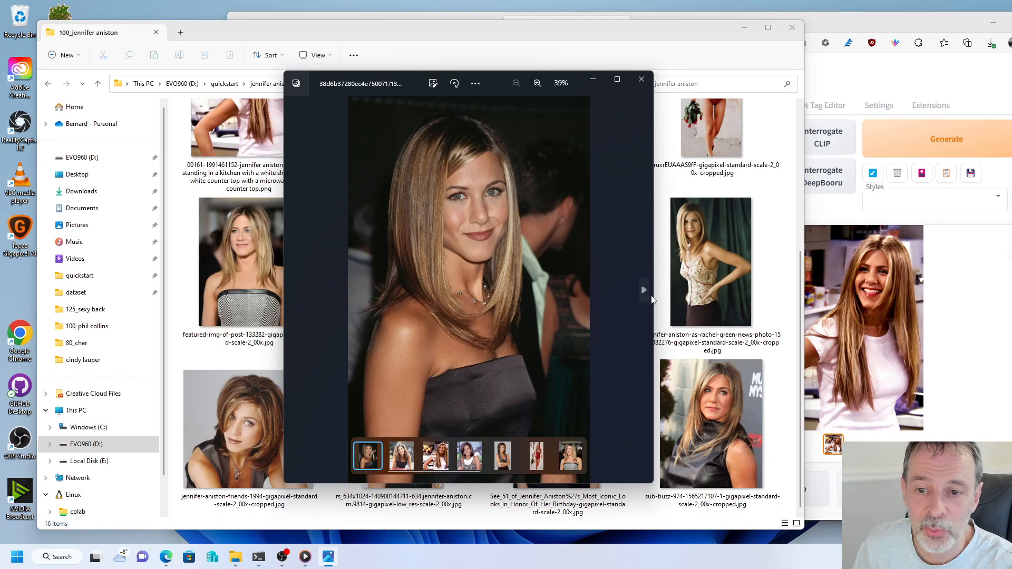
pyautogui.click(647, 292)
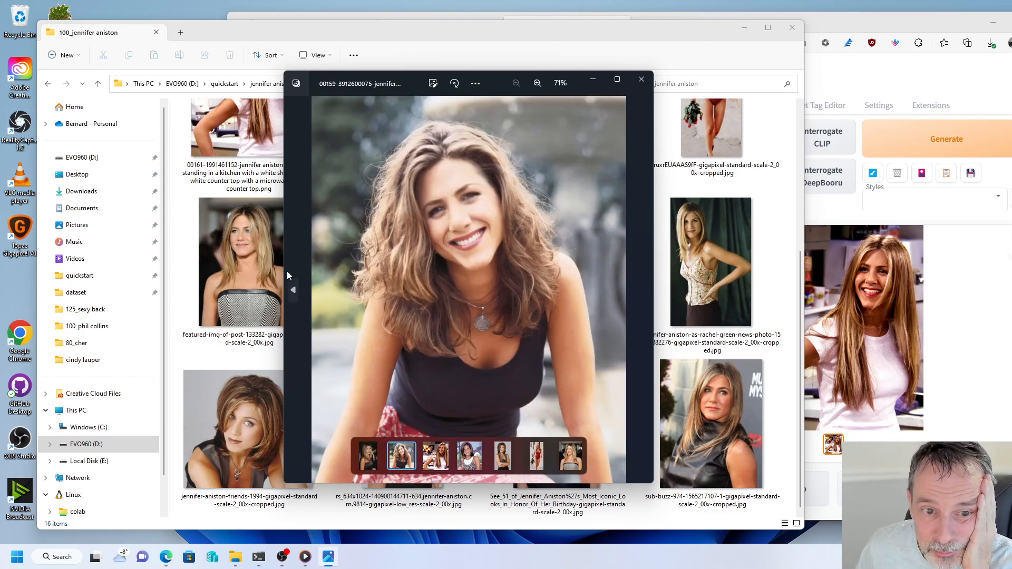
pyautogui.click(293, 291)
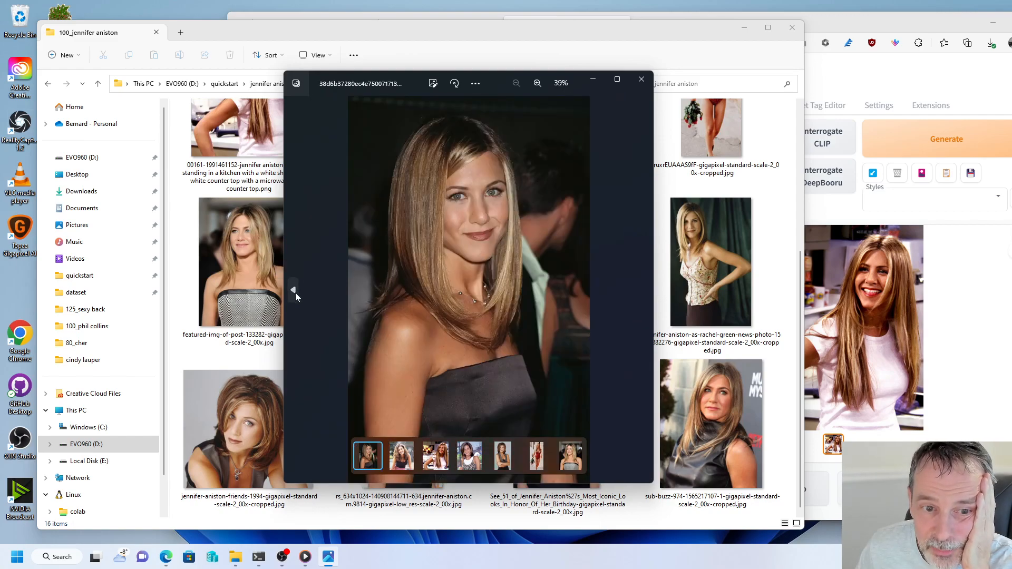
pyautogui.click(294, 290)
pyautogui.click(294, 290)
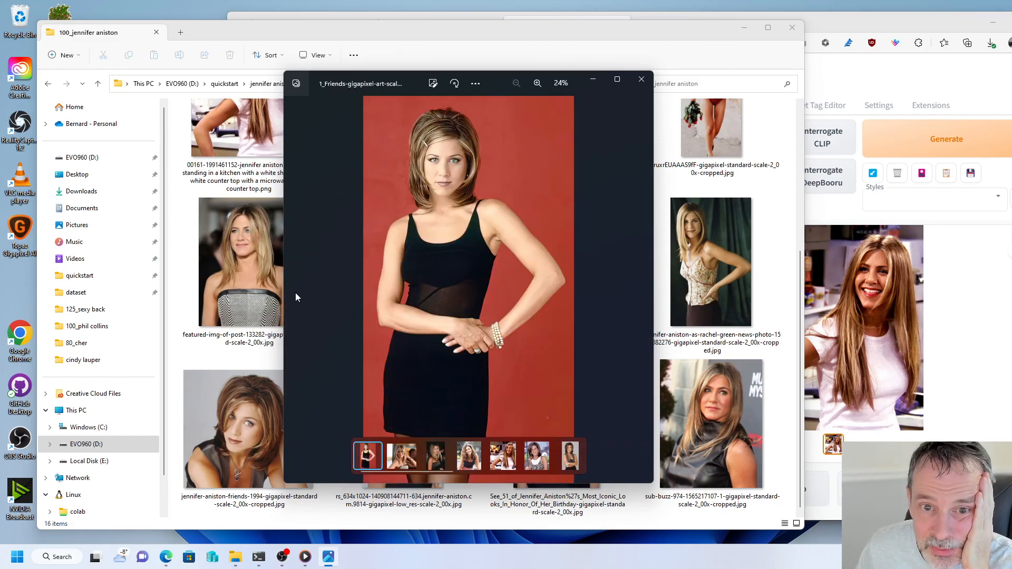
pyautogui.click(643, 291)
pyautogui.click(643, 292)
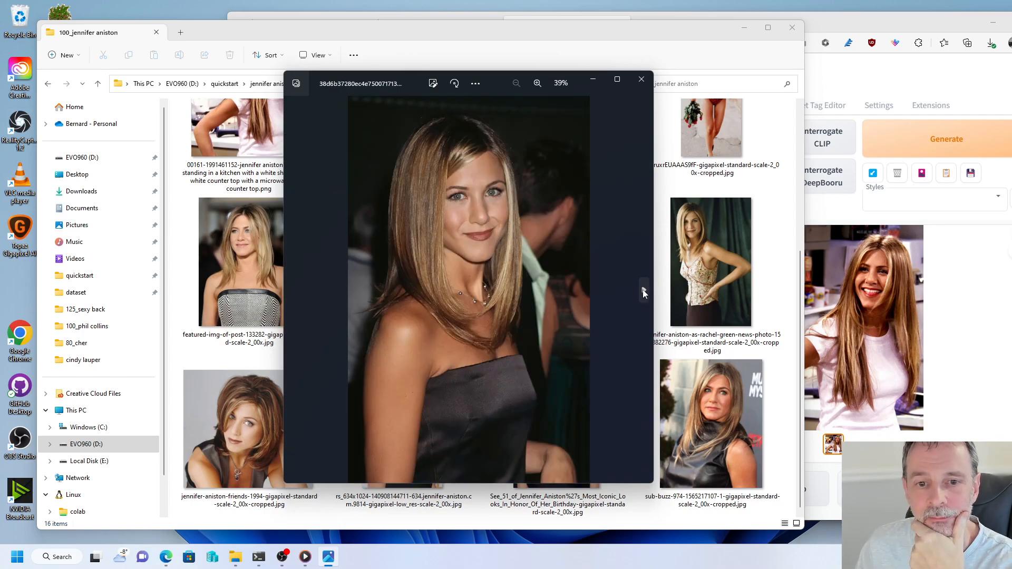
pyautogui.click(643, 291)
pyautogui.click(643, 292)
pyautogui.click(643, 292)
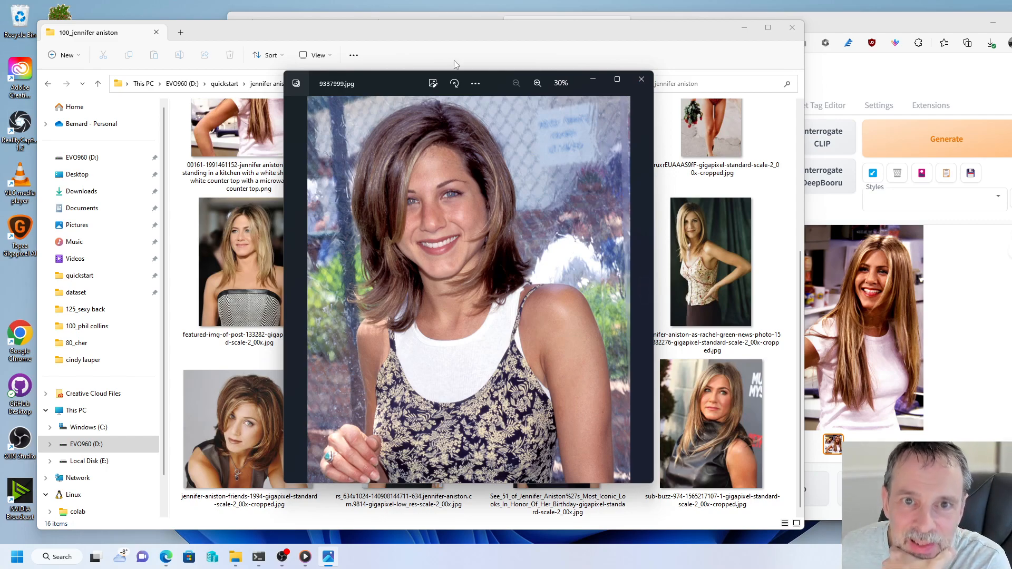
# - Move the photo viewer aside and load 9337999.jpg from it as the img2img source in the browser
pyautogui.moveTo(390, 85); pyautogui.dragTo(0, 73)
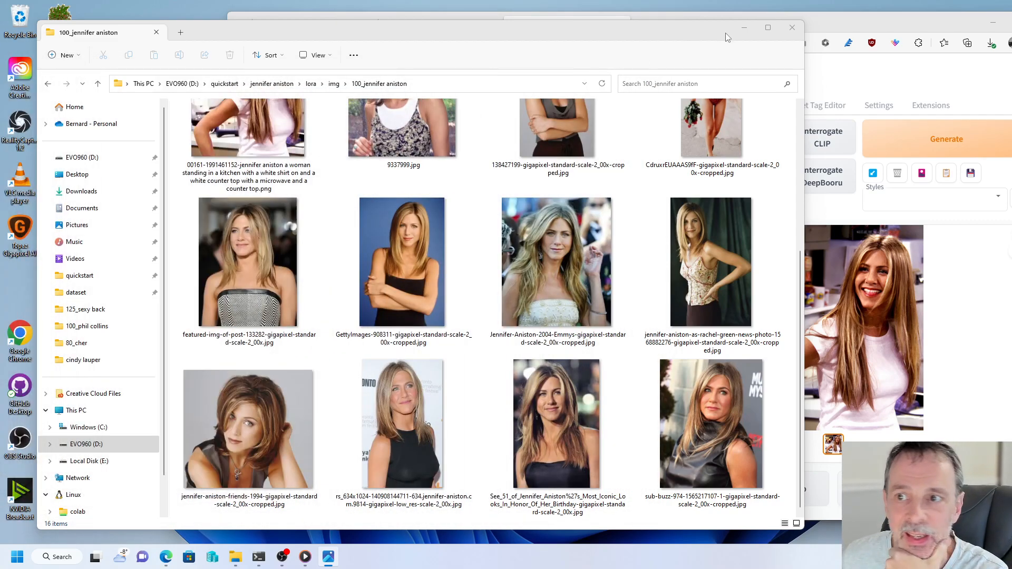
pyautogui.click(827, 18)
pyautogui.moveTo(762, 23); pyautogui.dragTo(669, 18)
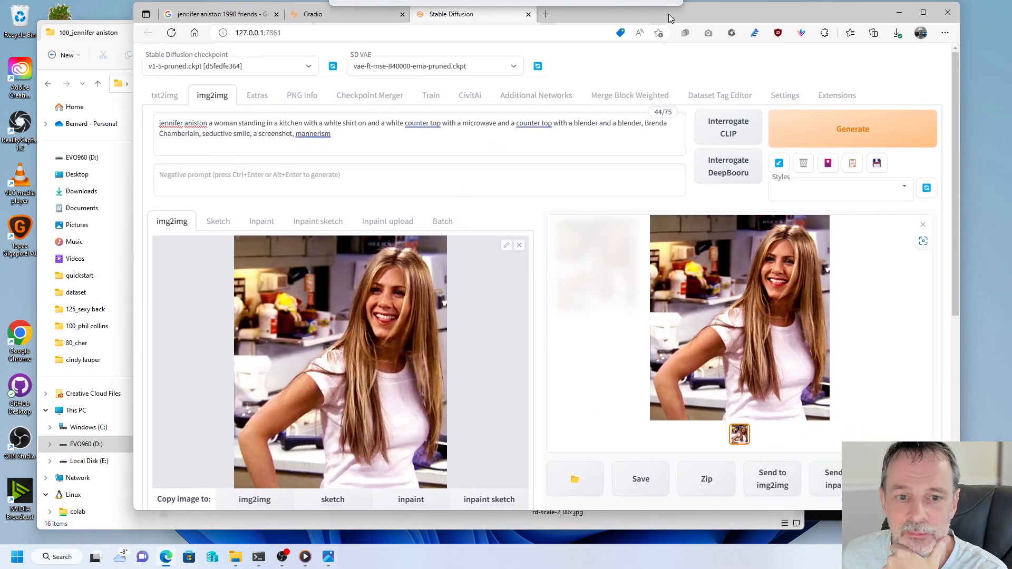
pyautogui.moveTo(0, 316); pyautogui.dragTo(364, 362)
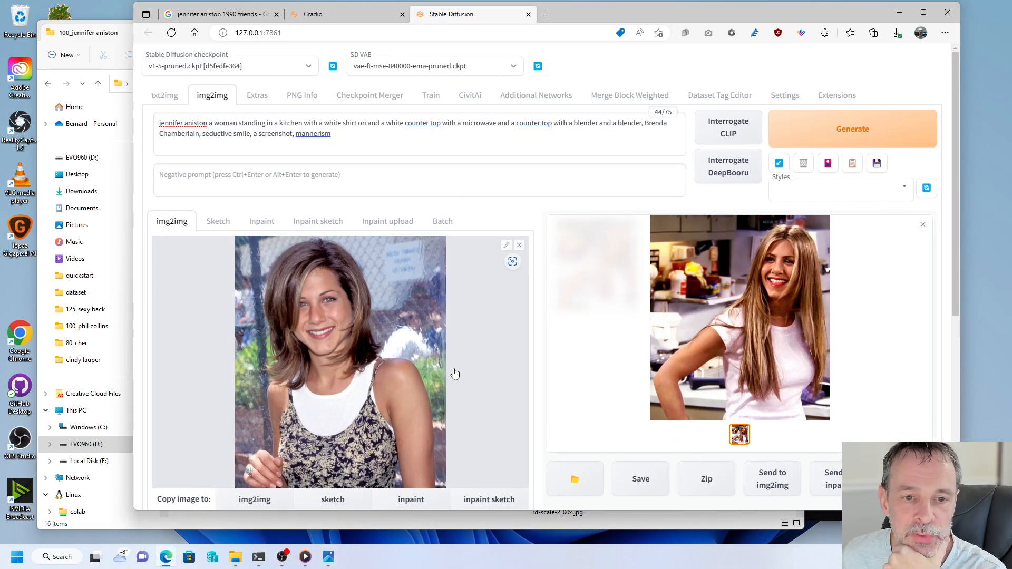
# - Set the output width to 832 to match the proportions of the floral-dress photo
pyautogui.scroll(-4, 452, 373)
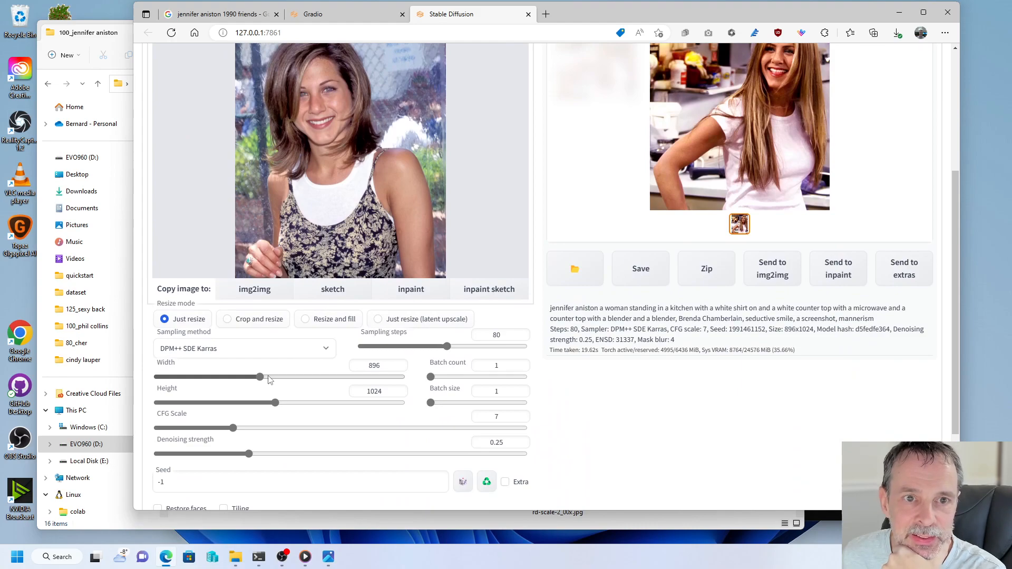
pyautogui.moveTo(261, 379); pyautogui.dragTo(253, 380)
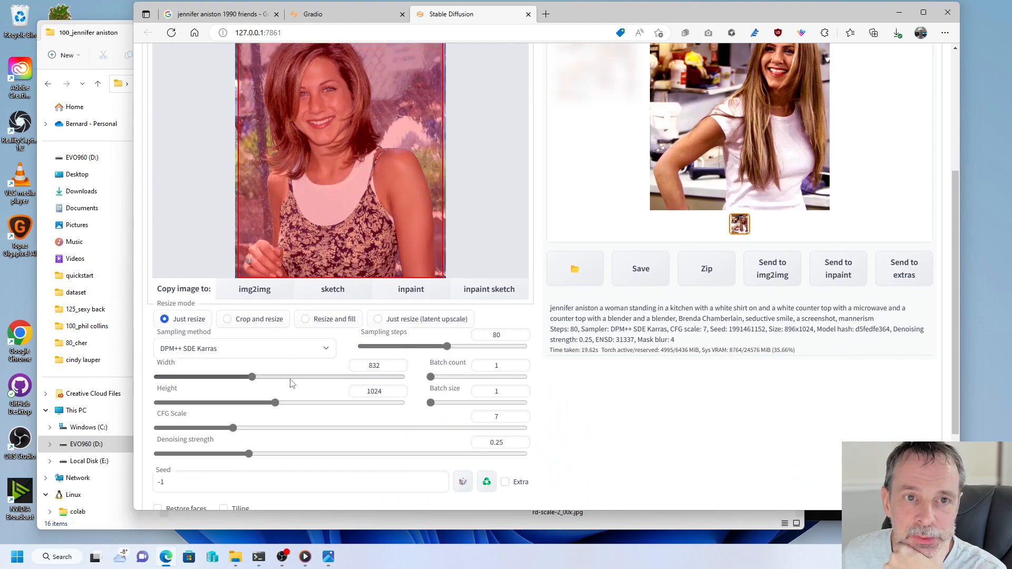
pyautogui.scroll(3, 394, 381)
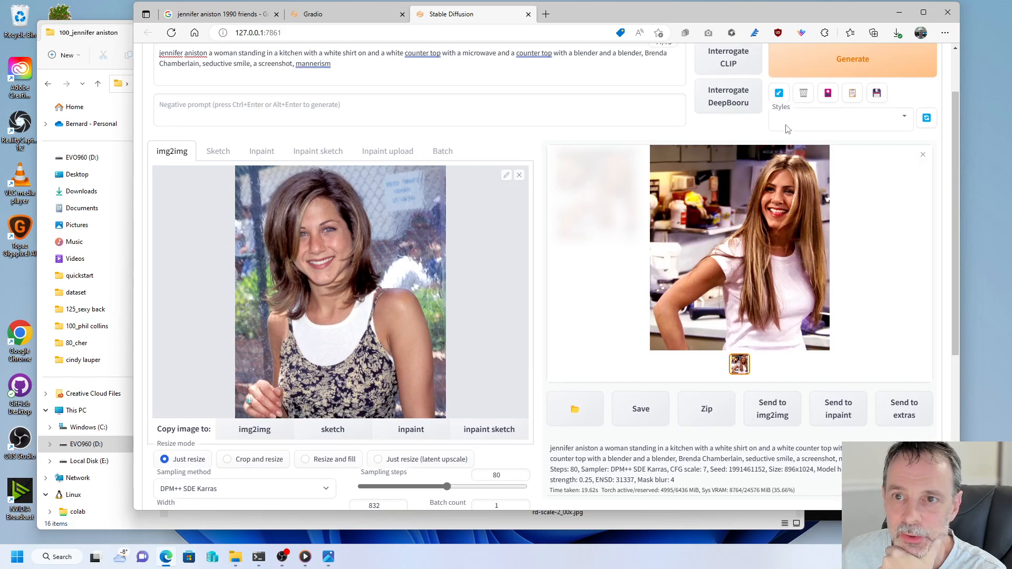
# - Generate a prompt from the floral-dress photo with CLIP interrogation and prefix it with "jennifer aniston"
pyautogui.click(715, 59)
pyautogui.scroll(2, 330, 63)
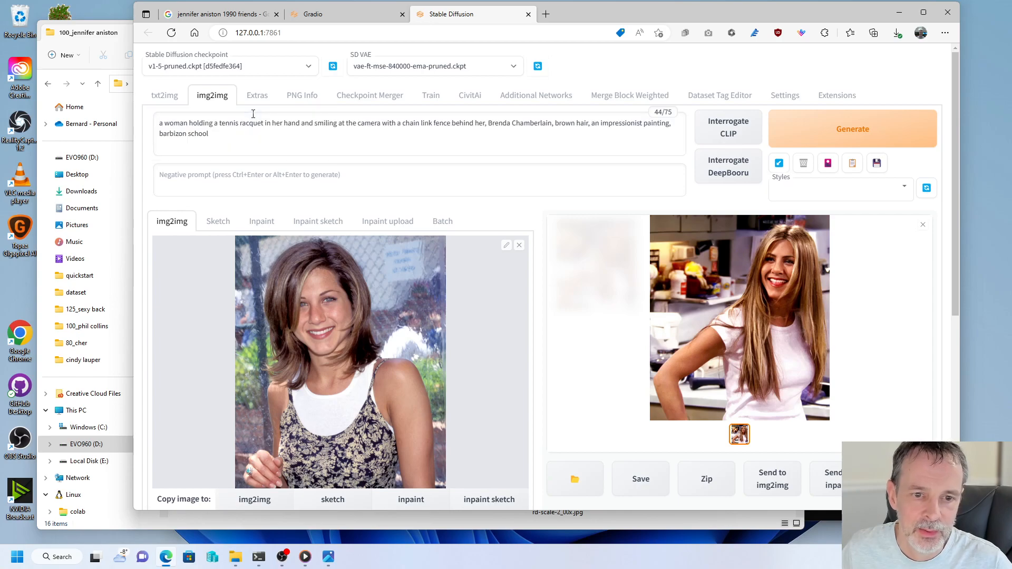
pyautogui.click(162, 123)
pyautogui.write('jennifer aniston')
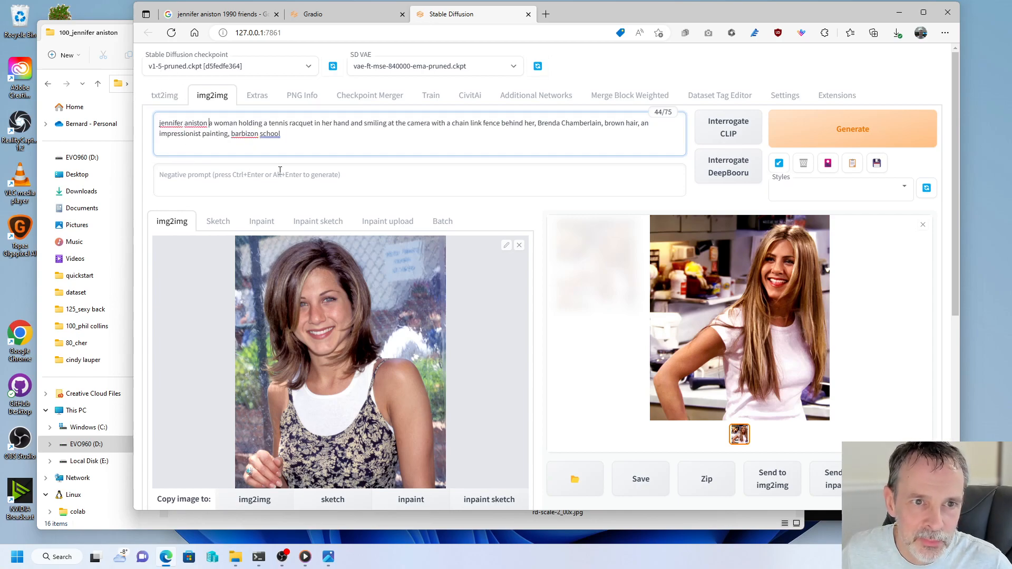
# - Generate the img2img version of the floral-dress photo and compare it enlarged with the original 9337999.jpg
pyautogui.click(842, 128)
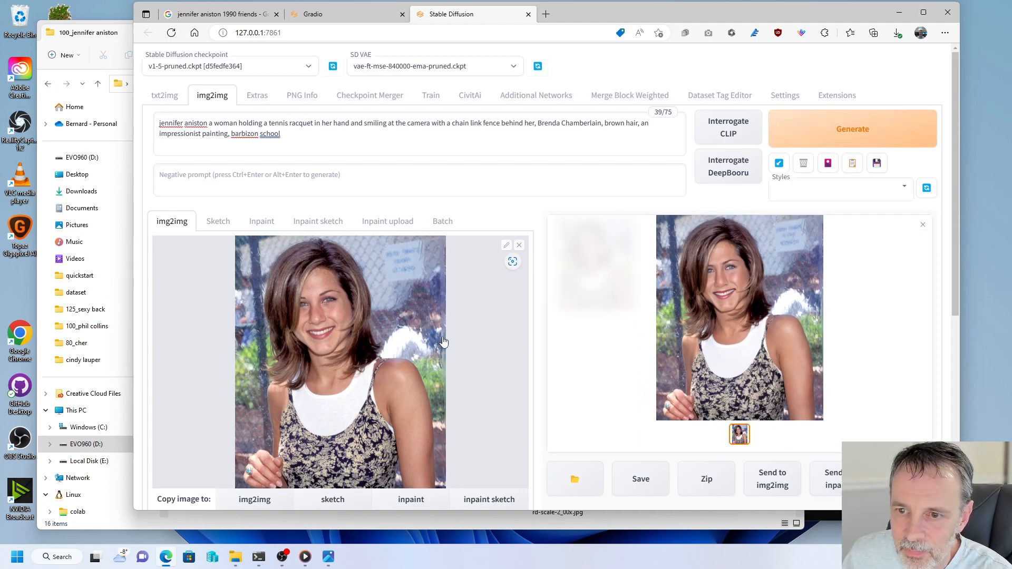
pyautogui.click(703, 312)
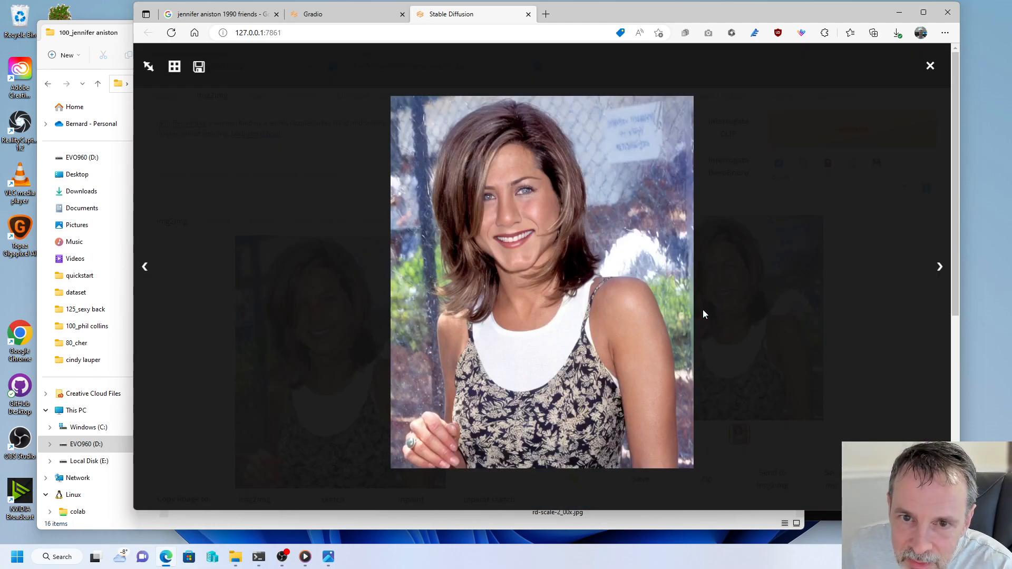
pyautogui.click(881, 268)
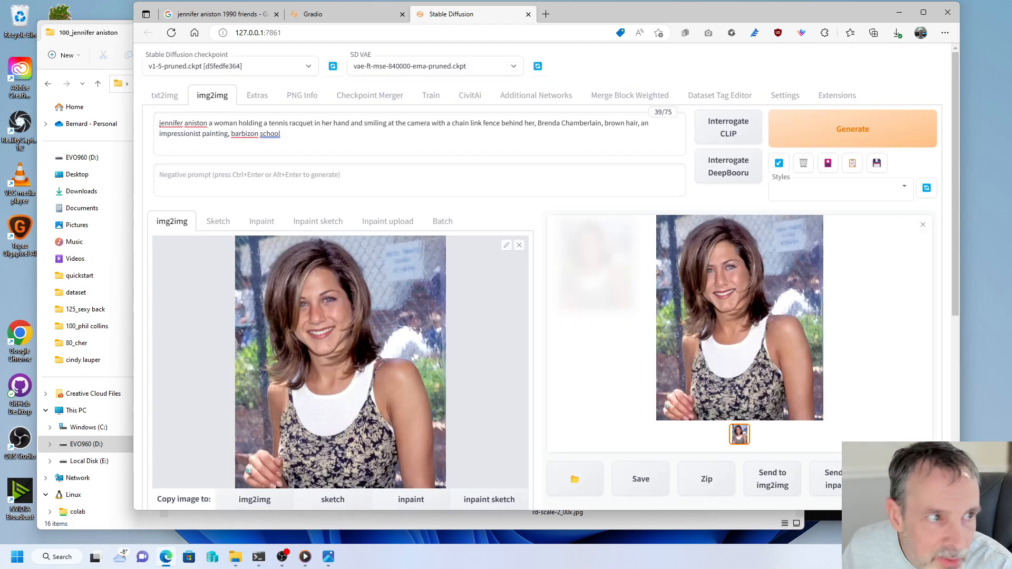
pyautogui.moveTo(0, 75); pyautogui.dragTo(243, 101)
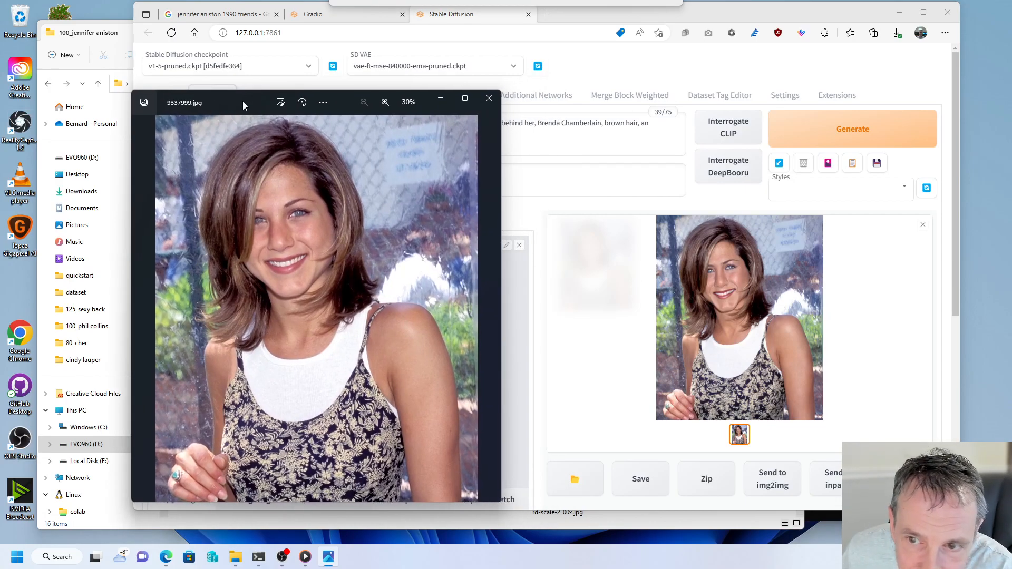
pyautogui.moveTo(243, 101); pyautogui.dragTo(0, 117)
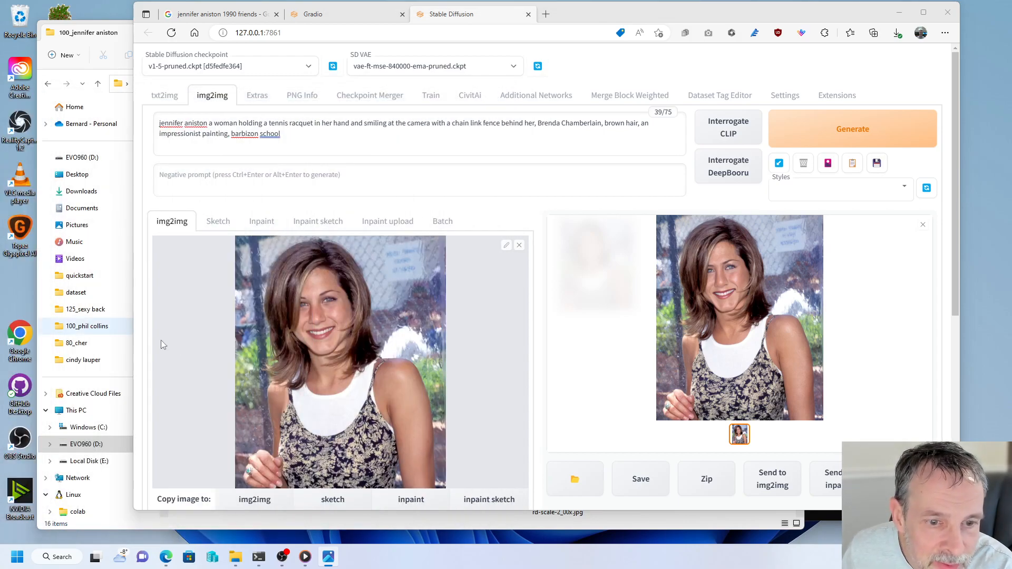
# - Set the img2img resize mode to Crop and resize and the denoising strength to 0.2
pyautogui.scroll(-4, 176, 343)
pyautogui.click(232, 323)
pyautogui.scroll(4, 322, 371)
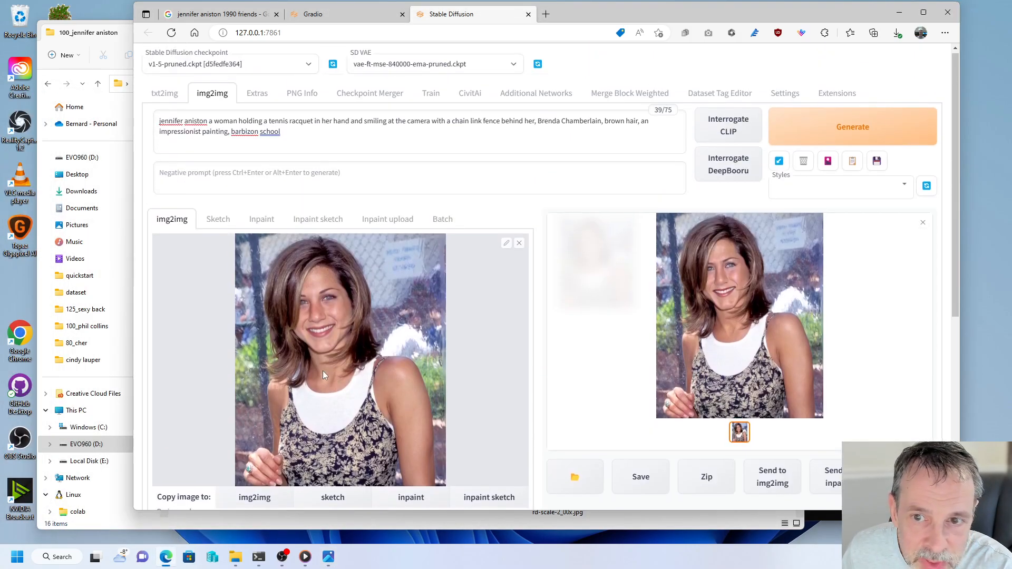
pyautogui.scroll(-1, 323, 374)
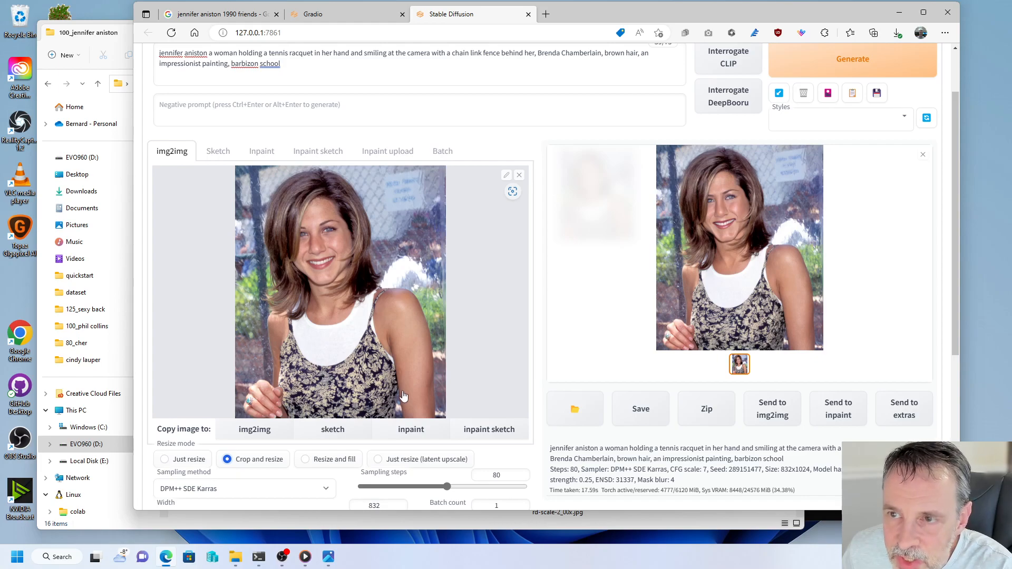
pyautogui.scroll(-2, 403, 397)
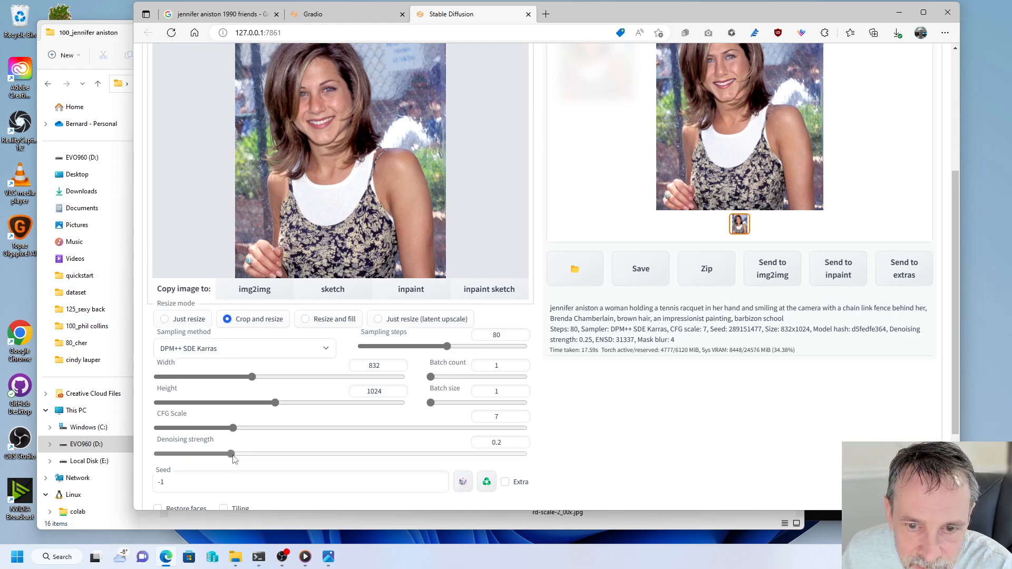
pyautogui.scroll(2, 646, 258)
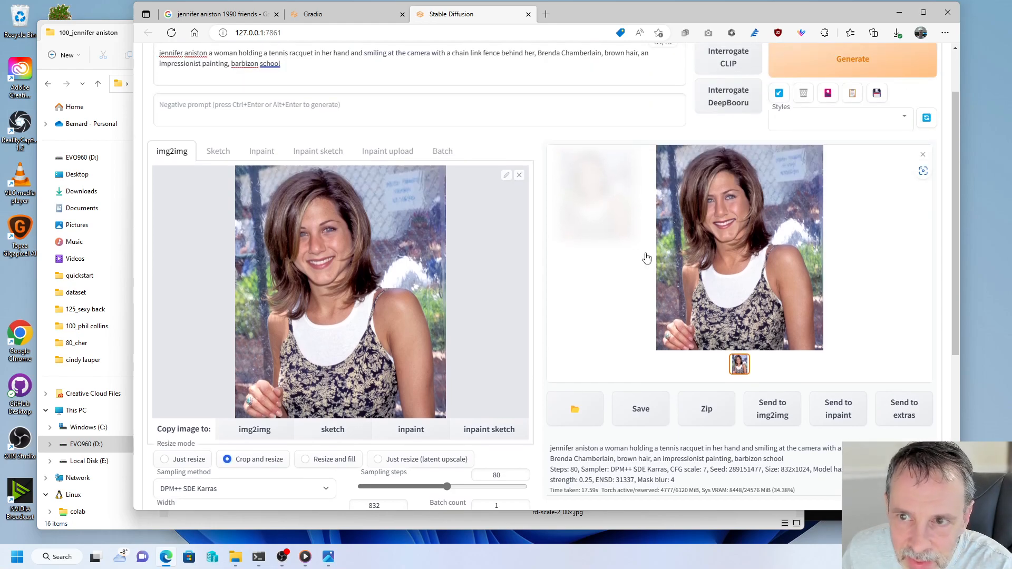
# - Generate the floral-dress image again with the adjusted settings and inspect the result enlarged
pyautogui.click(808, 68)
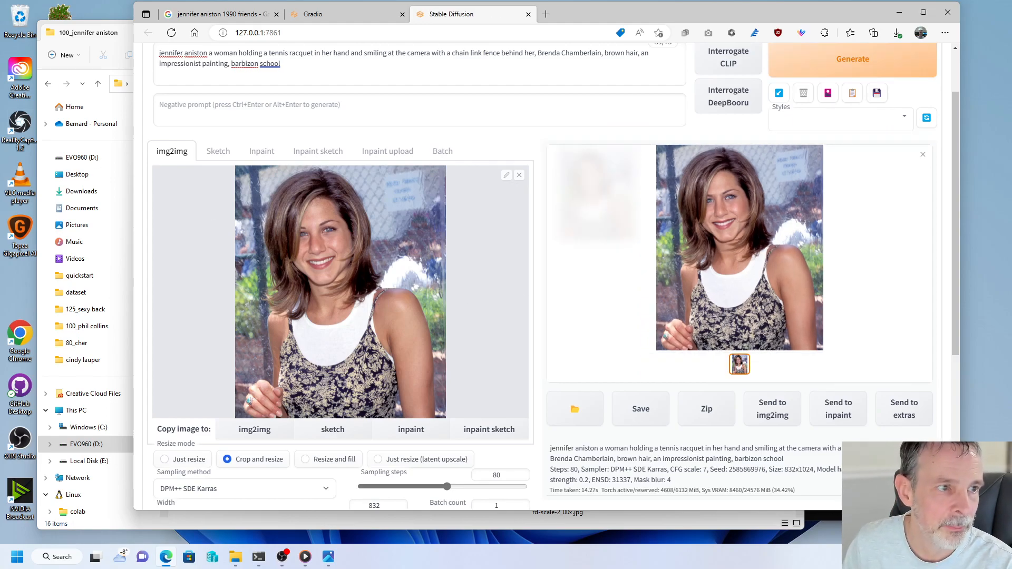
pyautogui.click(695, 203)
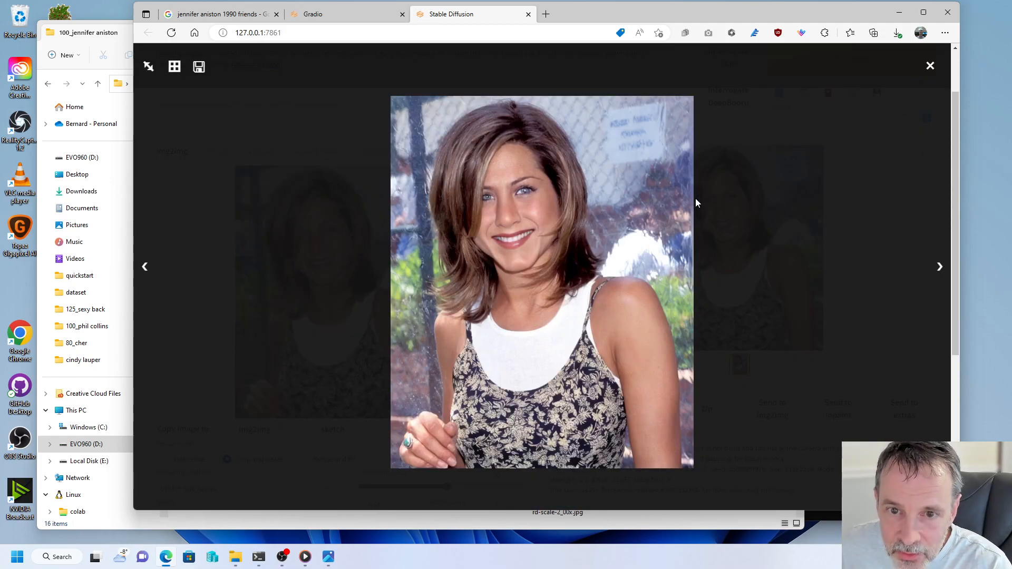
pyautogui.click(785, 214)
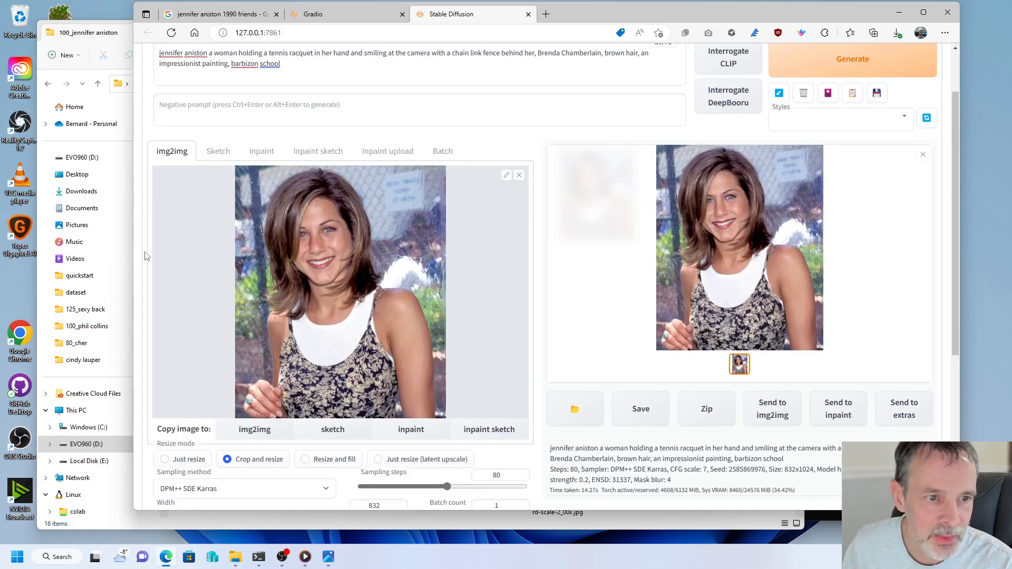
# - Copy the newly generated floral-dress image from the browser into the 100_jennifer aniston training folder
pyautogui.click(84, 33)
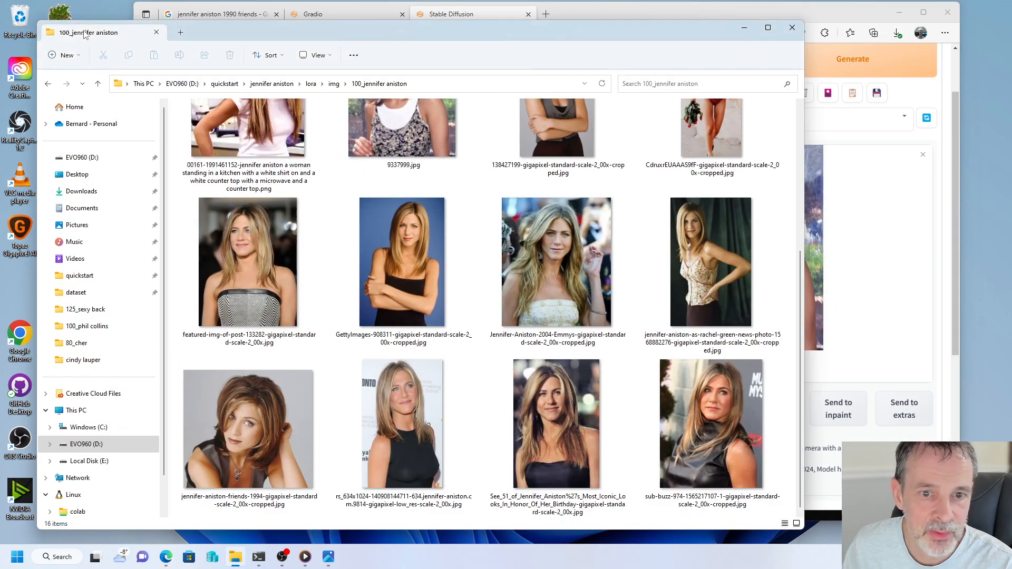
pyautogui.click(856, 128)
pyautogui.click(661, 185)
pyautogui.moveTo(583, 12); pyautogui.dragTo(792, 19)
pyautogui.moveTo(719, 183); pyautogui.dragTo(294, 251)
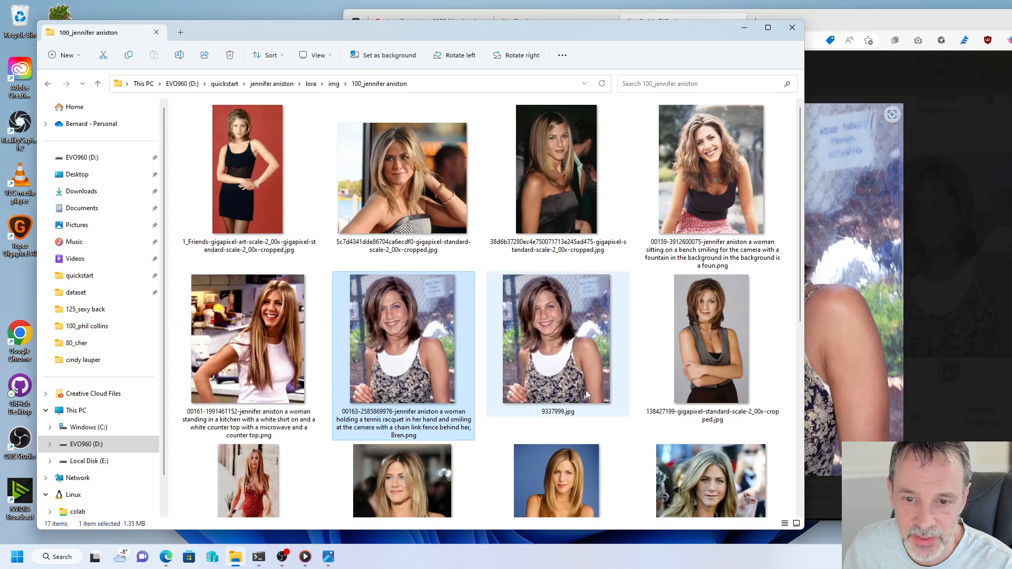
# - Delete the original 9337999.jpg from the training folder and close the photo viewer
pyautogui.click(587, 358)
pyautogui.press('Delete')
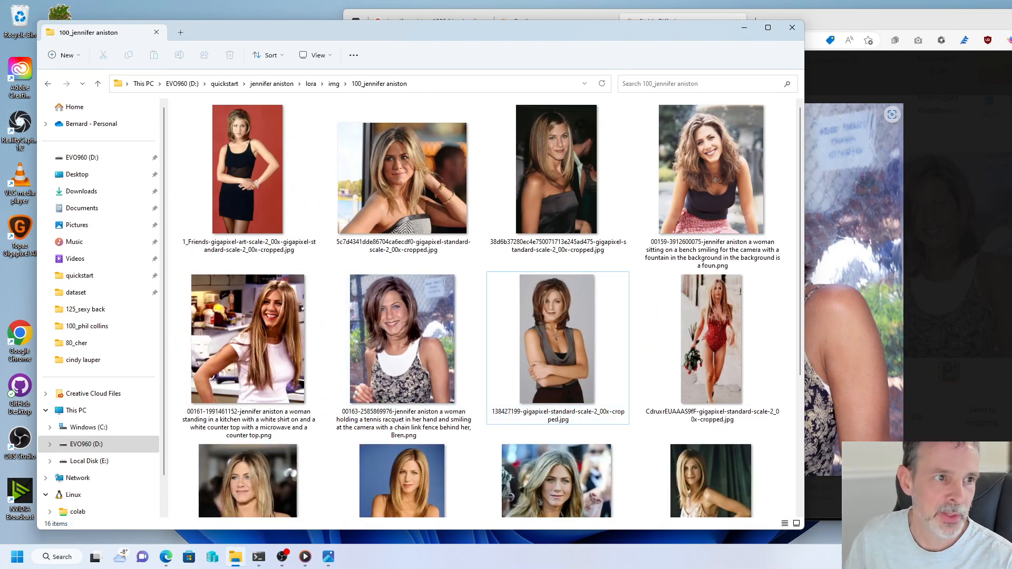
pyautogui.hotkey('alt', 'F4')
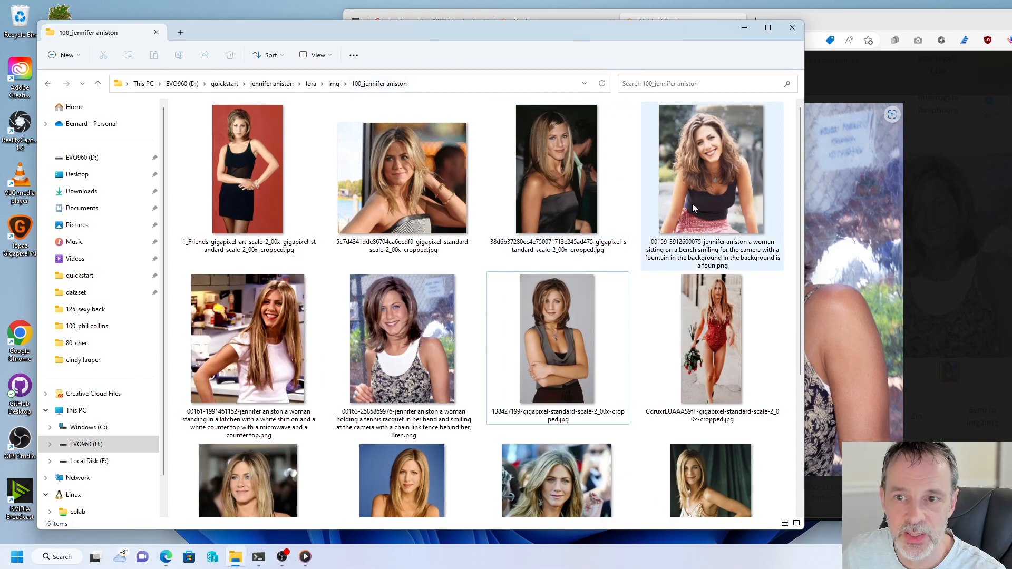
# - Look over the remaining training images and copy the path of the 100_jennifer aniston folder
pyautogui.scroll(-4, 562, 209)
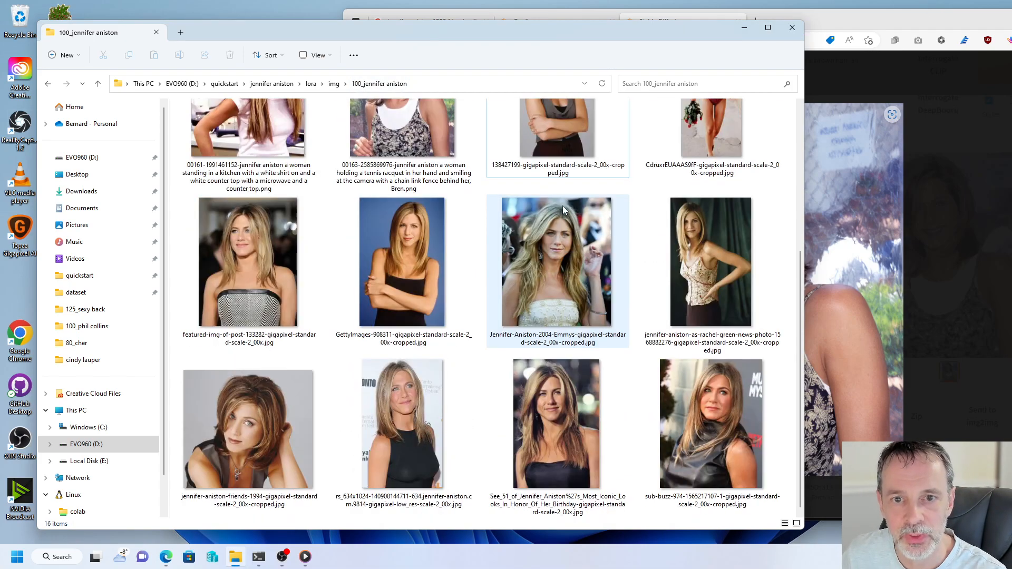
pyautogui.scroll(4, 561, 205)
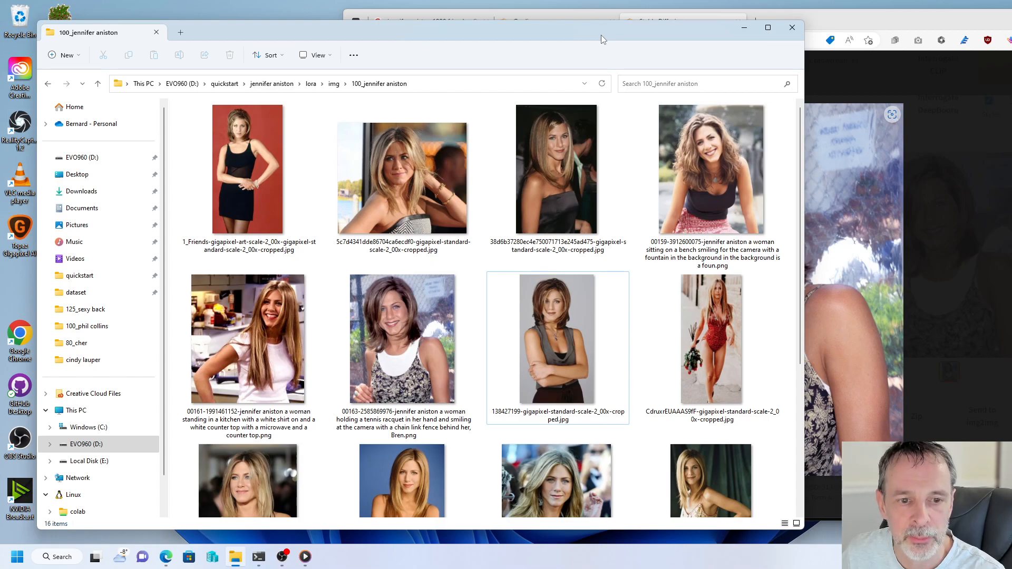
pyautogui.moveTo(601, 35); pyautogui.dragTo(0, 36)
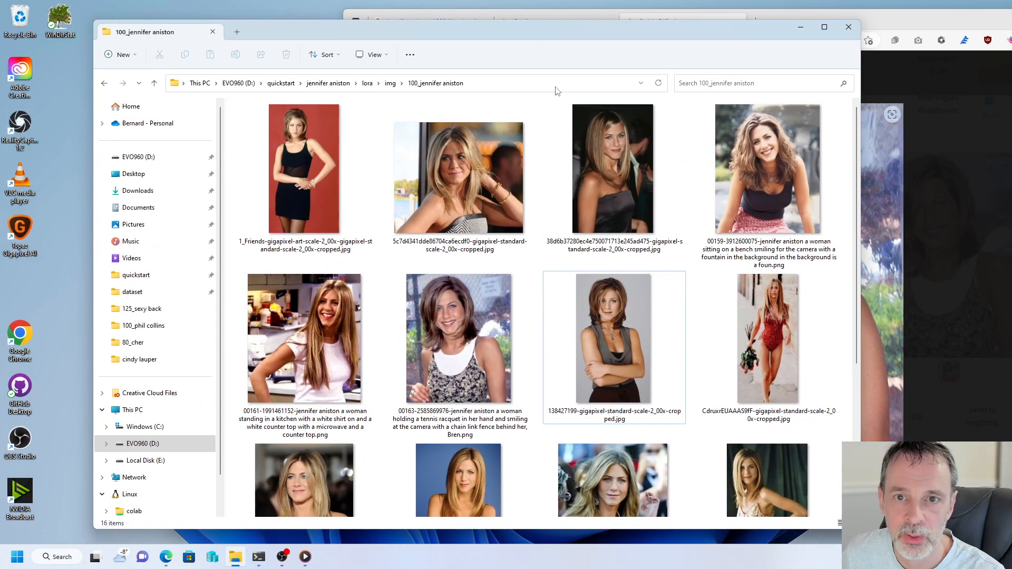
pyautogui.click(556, 87)
pyautogui.hotkey('ctrl', 'c')
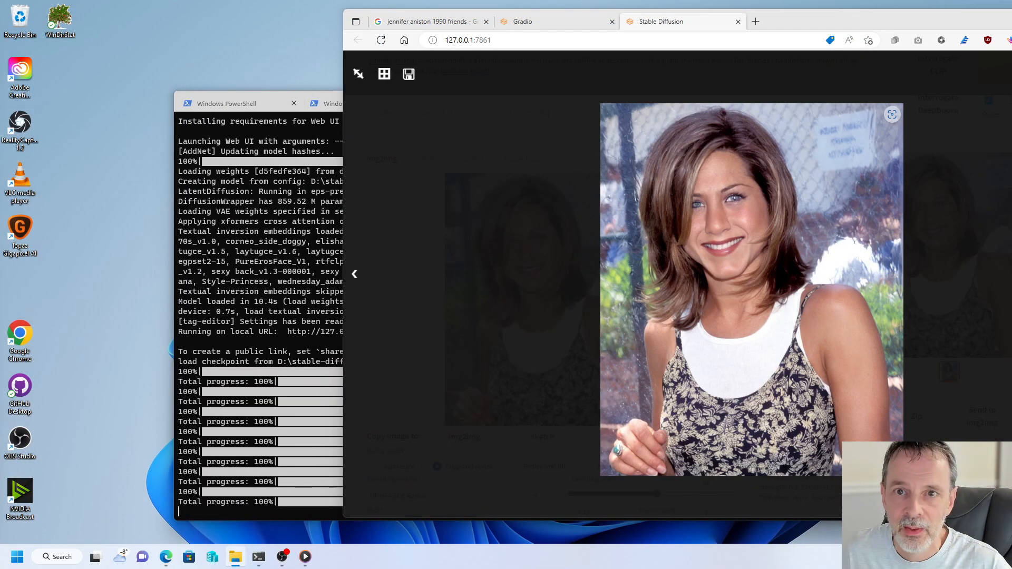
# - Open BLIP Captioning in the Kohya training interface and set the image folder to D:\quickstart\jennifer aniston\lora\img\100_jennifer aniston
pyautogui.moveTo(818, 21); pyautogui.dragTo(568, 35)
pyautogui.click(314, 46)
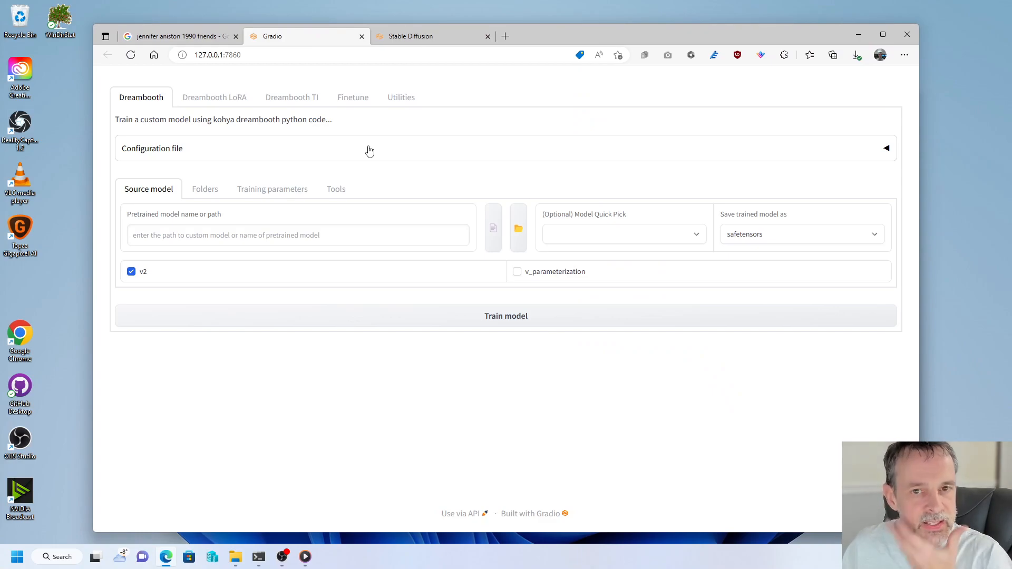
pyautogui.click(408, 102)
pyautogui.click(244, 168)
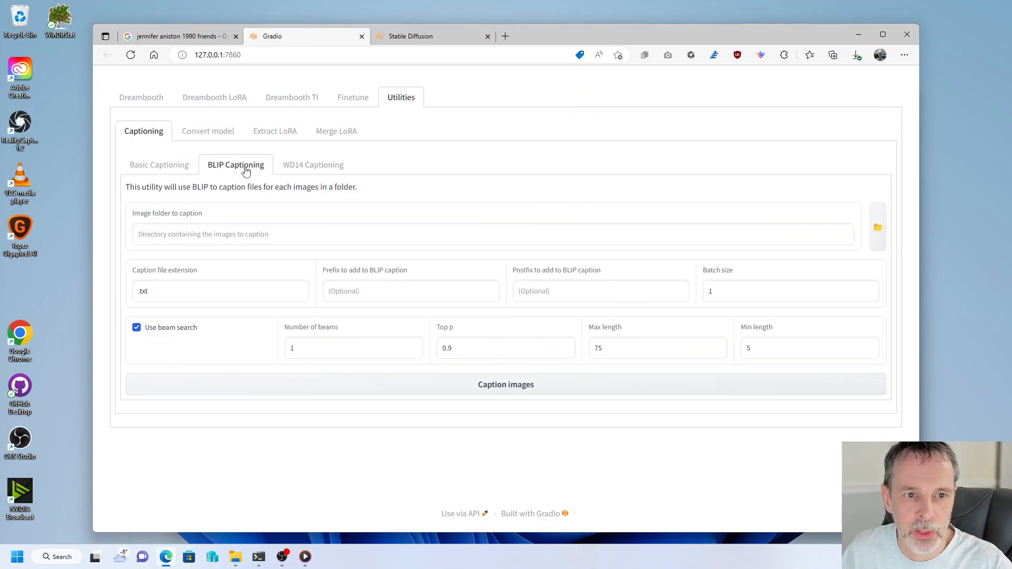
pyautogui.click(243, 232)
pyautogui.hotkey('ctrl', 'v')
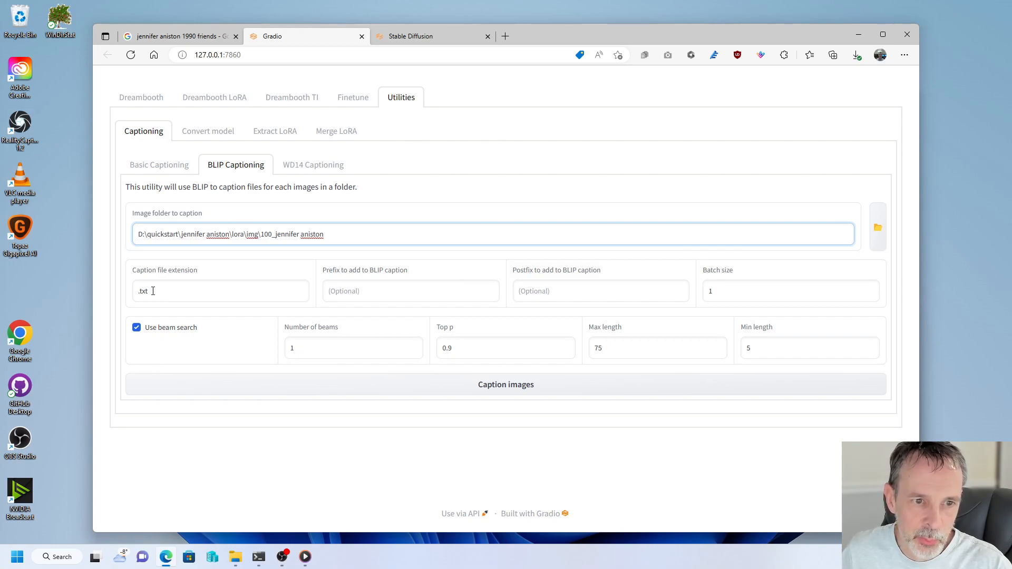
# - Set the BLIP caption prefix to "jennifer aniston" and the batch size to 8
pyautogui.click(373, 291)
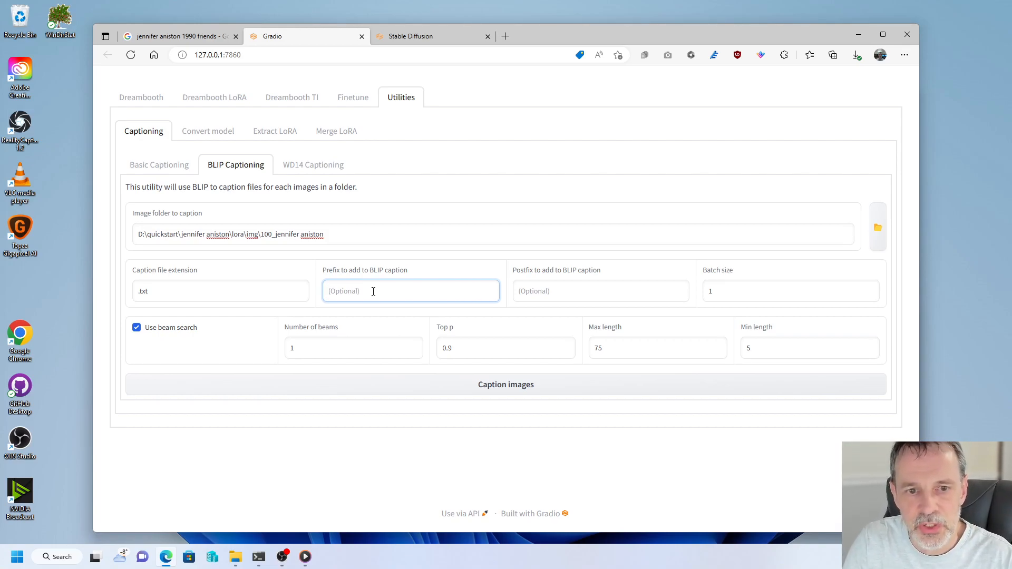
pyautogui.write('jenn')
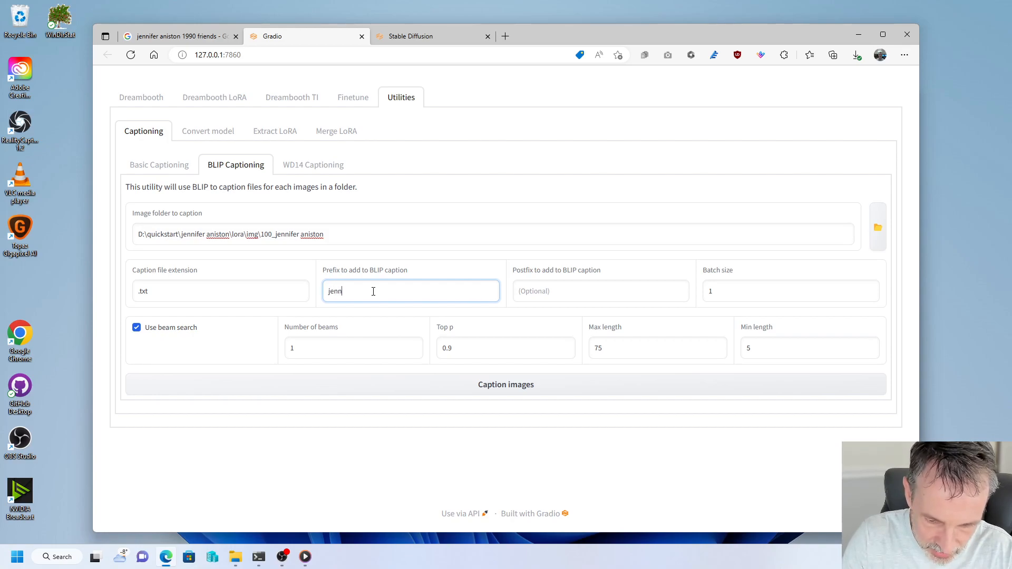
pyautogui.write('ifer a')
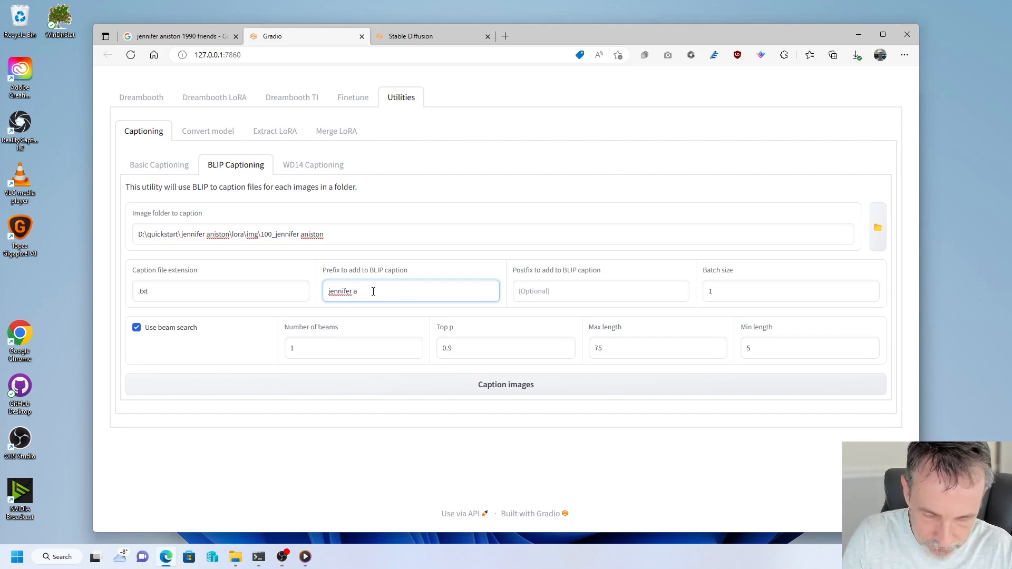
pyautogui.write('niston')
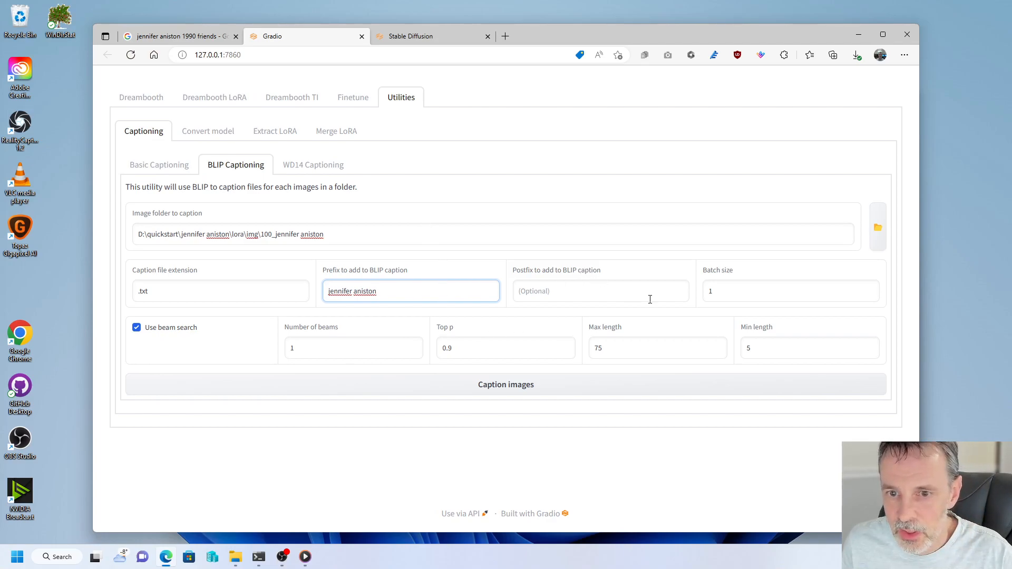
pyautogui.click(739, 293)
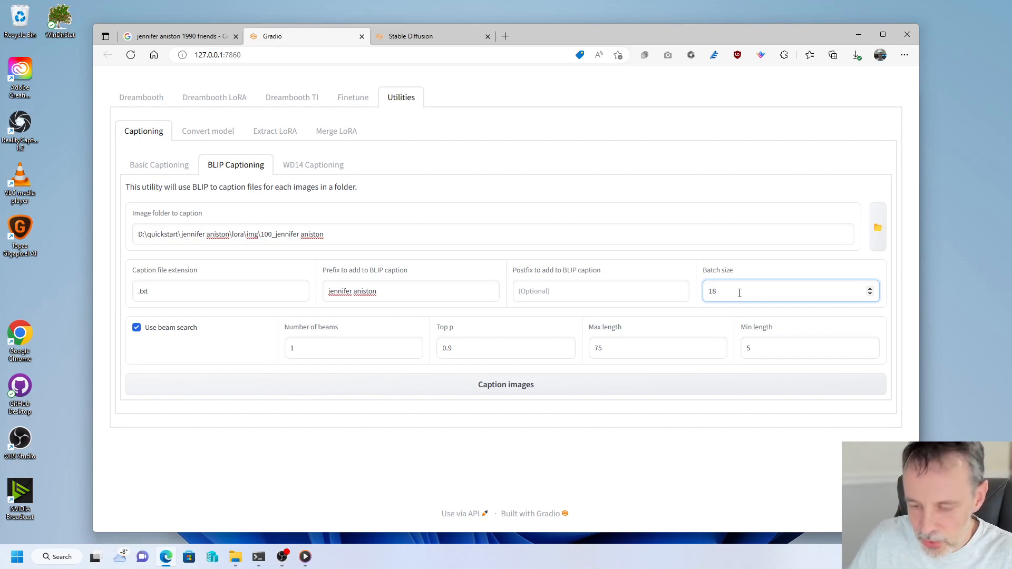
pyautogui.press('BackSpace')
pyautogui.write('8')
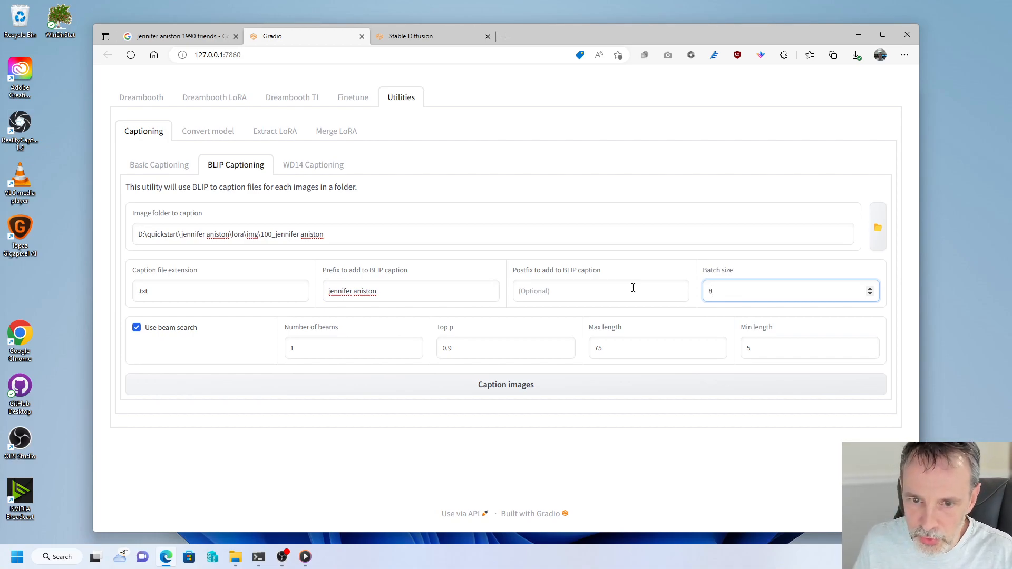
# - Set the number of beams to 10 and the minimum caption length to 22
pyautogui.click(316, 355)
pyautogui.write('0')
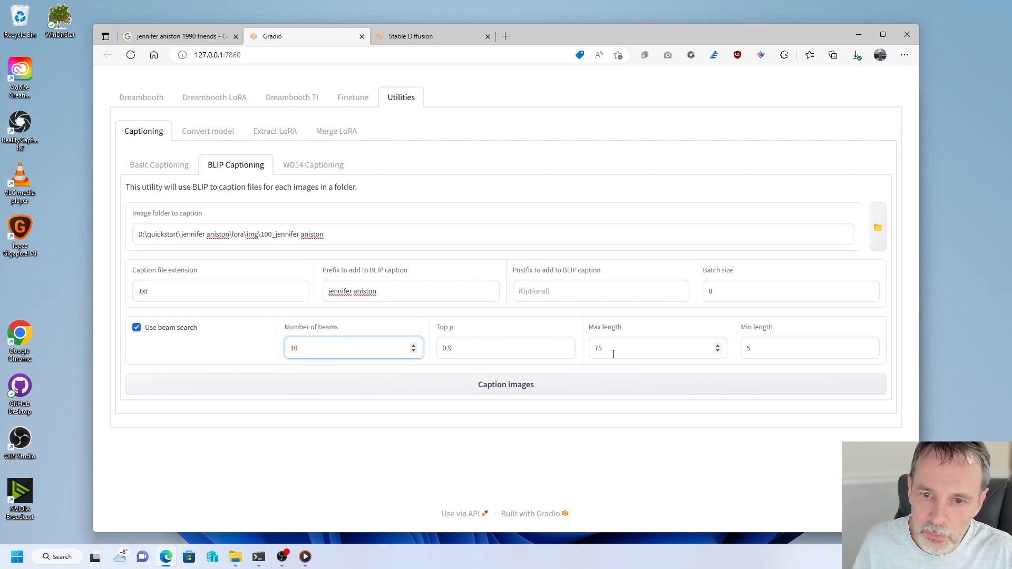
pyautogui.write('22')
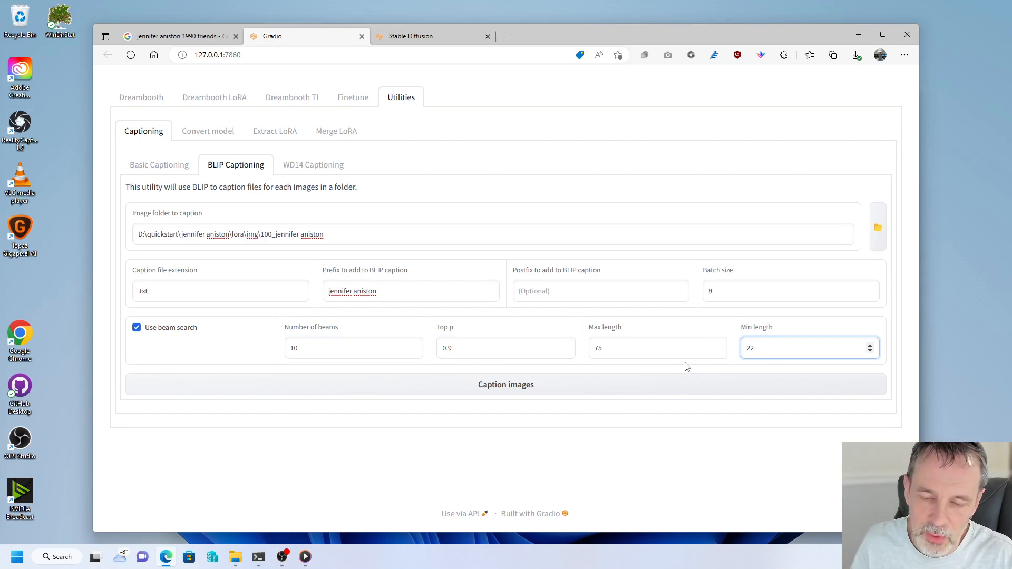
# - Start BLIP captioning of the image folder and bring up the Kohya PowerShell session to follow its output
pyautogui.click(533, 393)
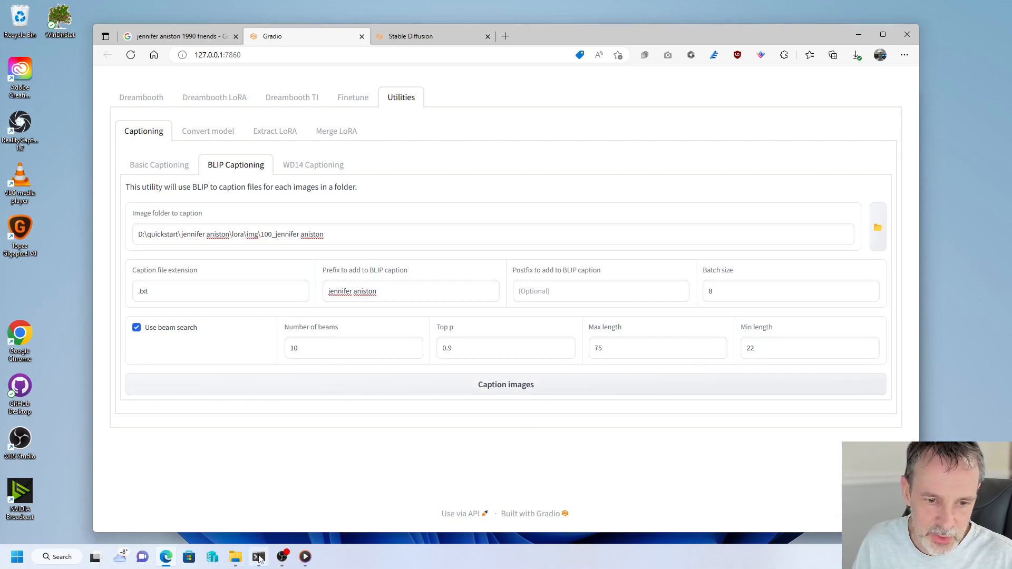
pyautogui.moveTo(259, 558)
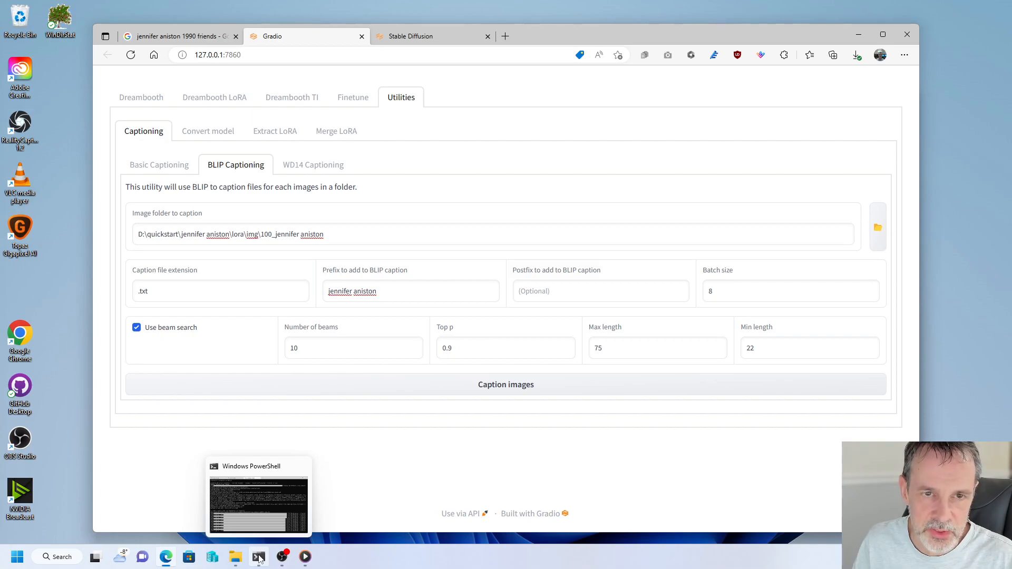
pyautogui.click(259, 558)
pyautogui.click(370, 106)
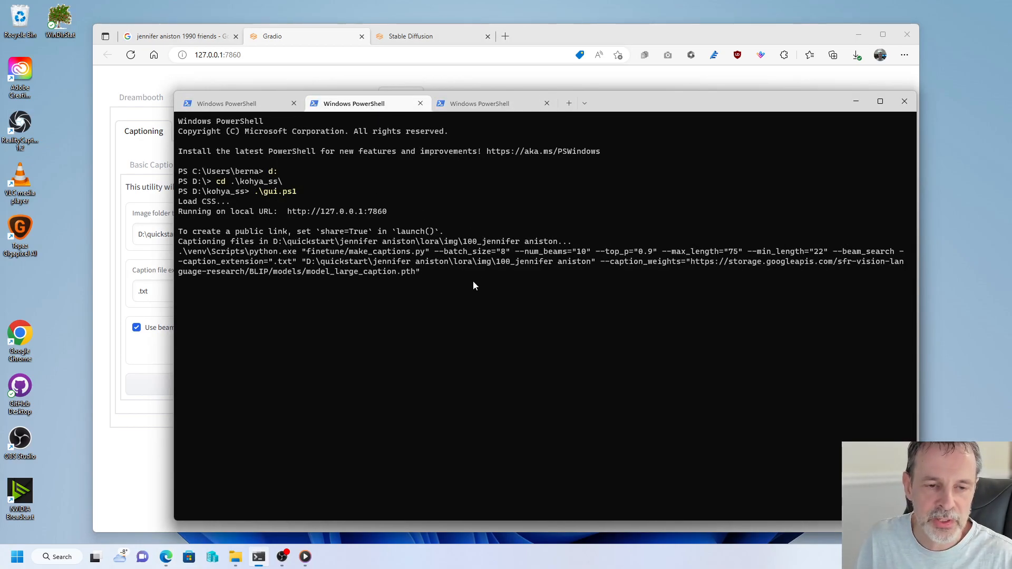
pyautogui.moveTo(636, 105); pyautogui.dragTo(705, 109)
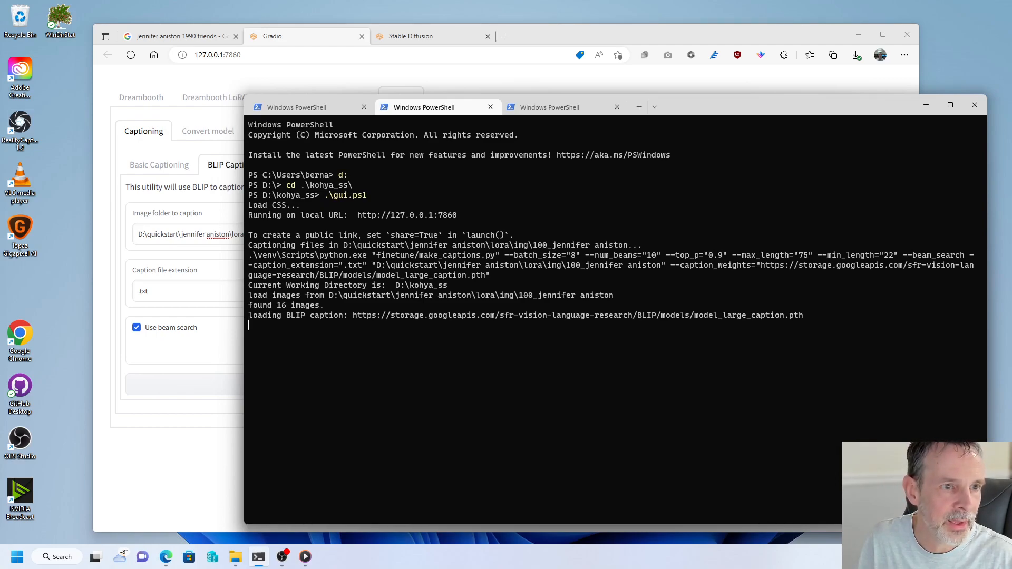
# - Check the 100_jennifer aniston folder for new caption text files and the captioning progress in PowerShell
pyautogui.moveTo(0, 42); pyautogui.dragTo(661, 40)
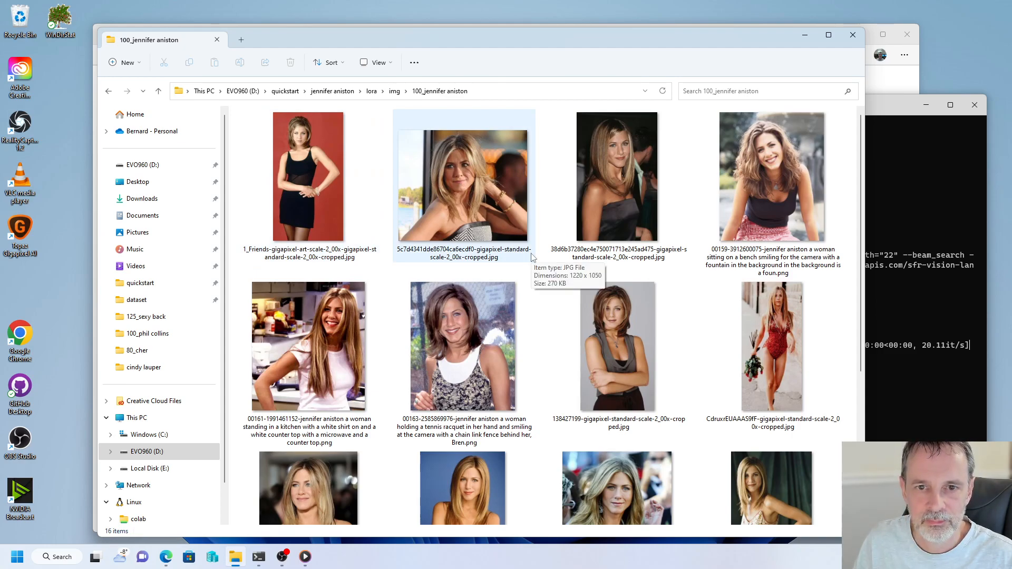
pyautogui.click(879, 113)
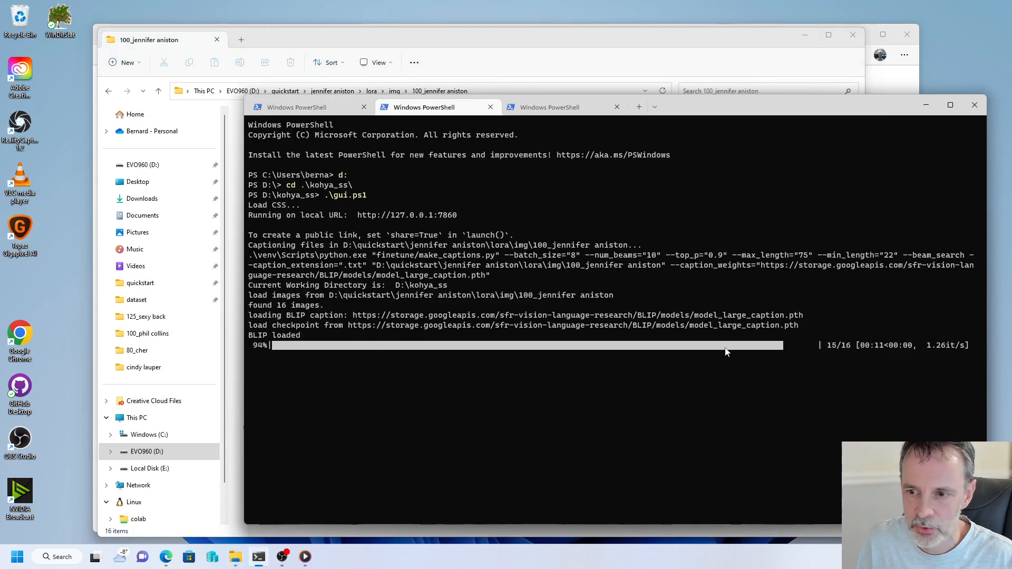
pyautogui.moveTo(693, 107); pyautogui.dragTo(738, 153)
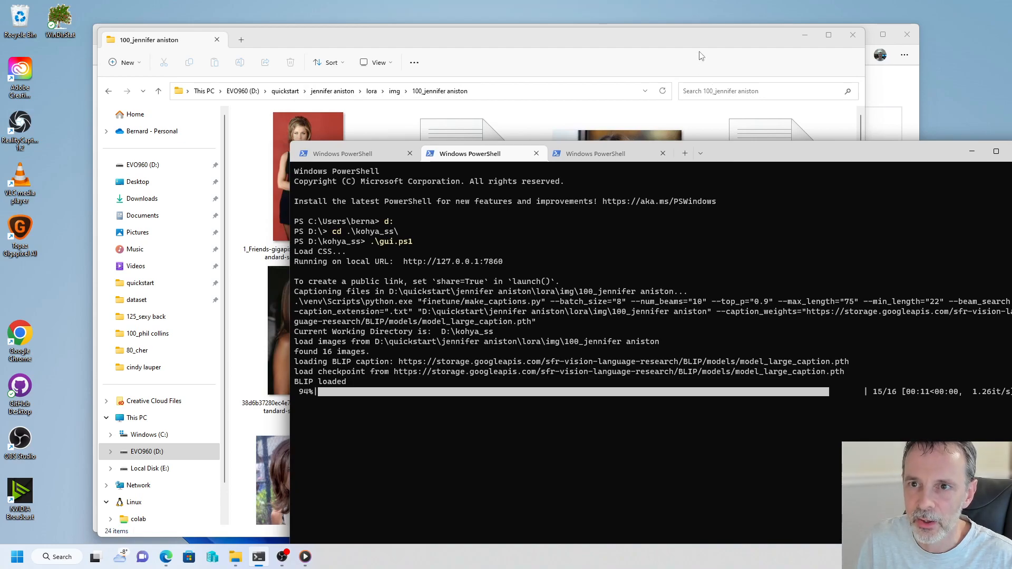
pyautogui.click(701, 56)
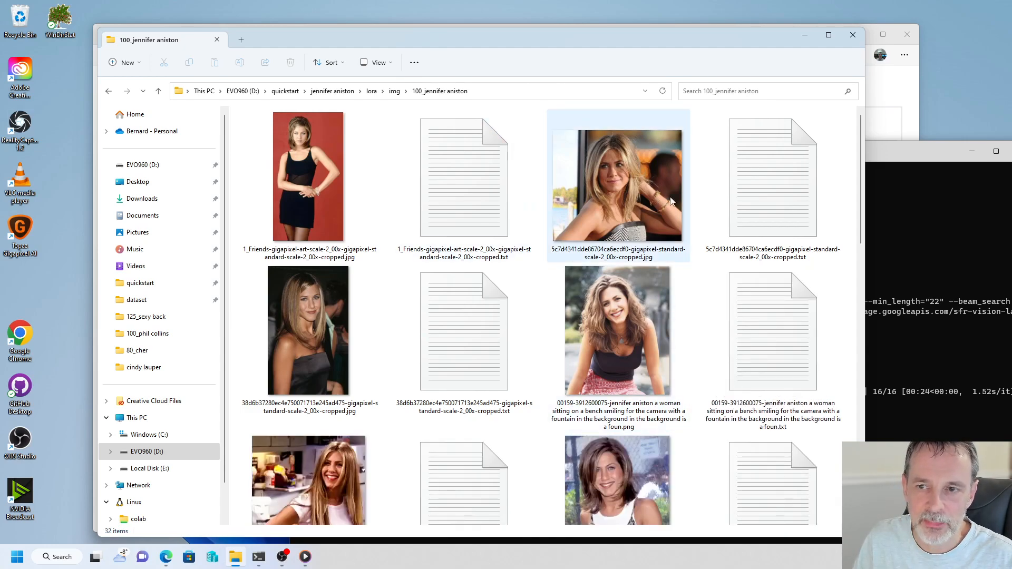
pyautogui.click(906, 158)
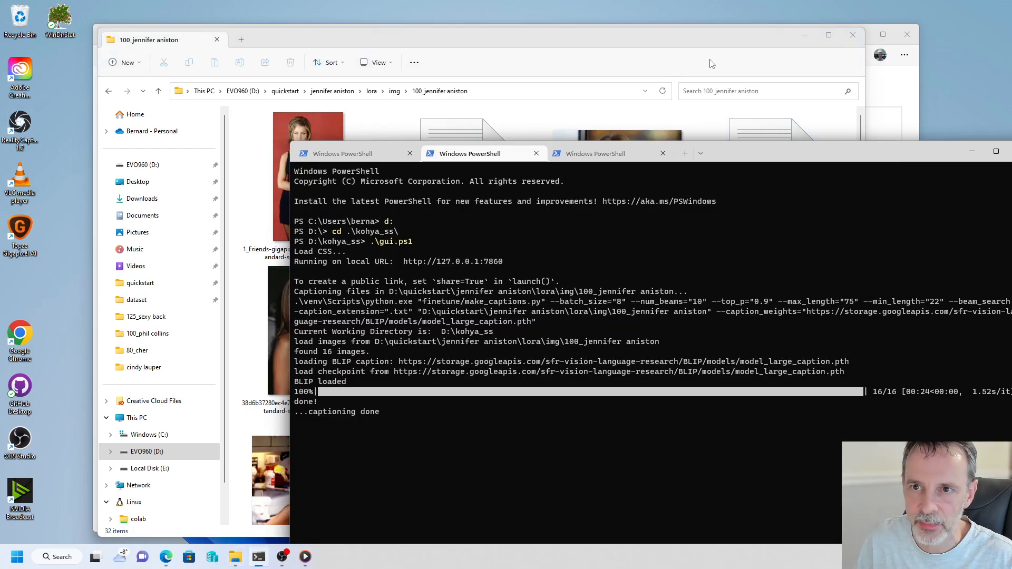
# - Open the 1_Friends caption text file in Notepad and arrange it side by side with its matching image
pyautogui.click(705, 41)
pyautogui.moveTo(705, 40)
pyautogui.mouseDown()
pyautogui.moveTo(690, 27)
pyautogui.moveTo(696, 33)
pyautogui.mouseUp()
pyautogui.doubleClick(490, 170)
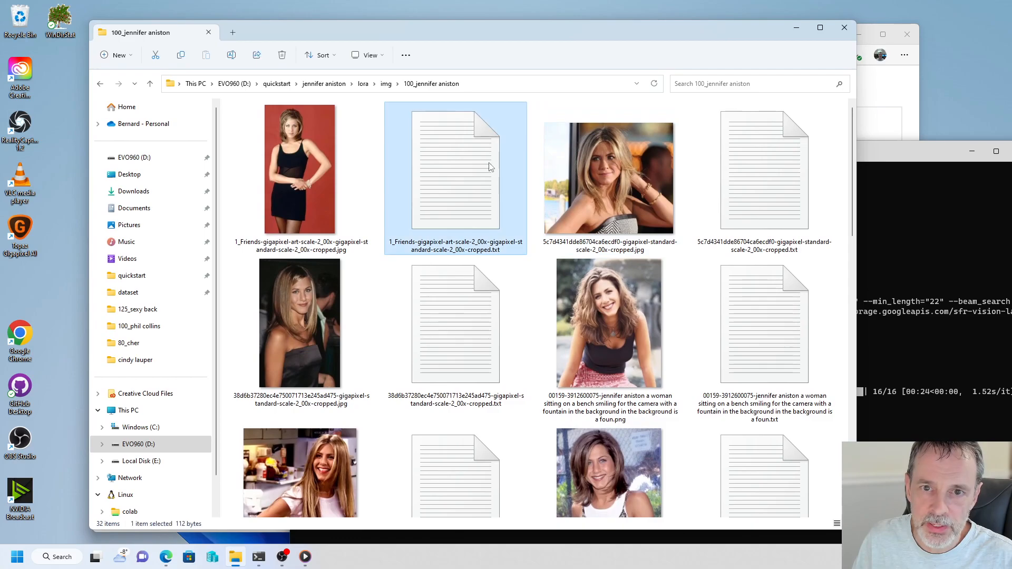
pyautogui.moveTo(474, 101); pyautogui.dragTo(670, 144)
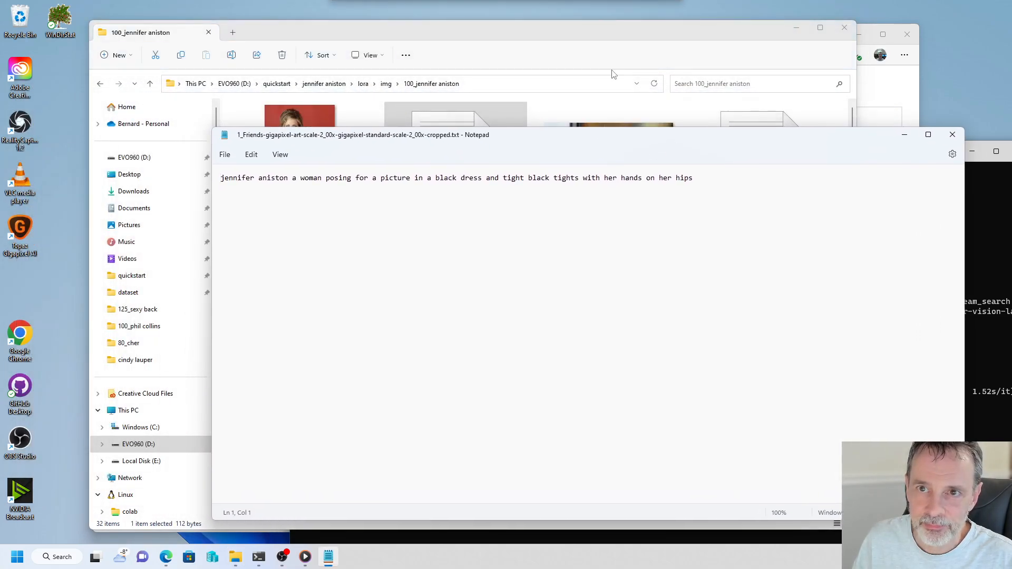
pyautogui.click(587, 36)
pyautogui.moveTo(587, 36); pyautogui.dragTo(0, 53)
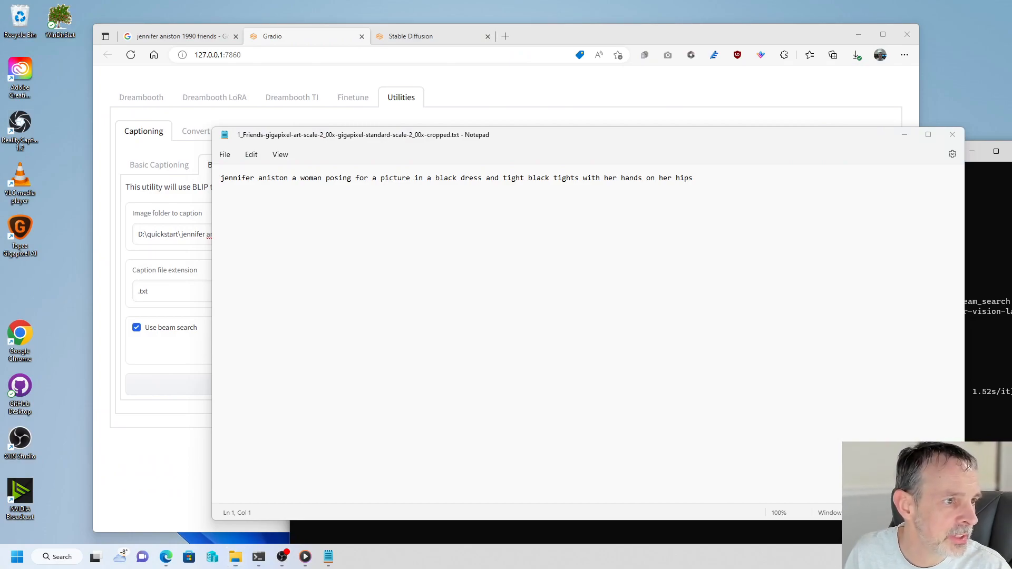
pyautogui.moveTo(213, 224); pyautogui.dragTo(401, 225)
pyautogui.moveTo(0, 75); pyautogui.dragTo(101, 74)
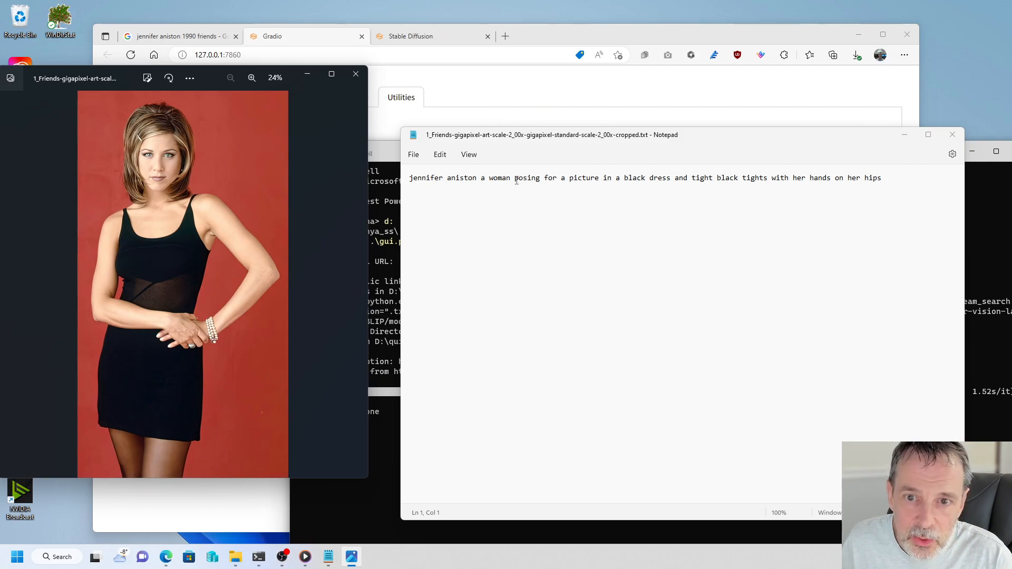
# - Remove "for a picture" and "and tight black tights" from the 1_Friends image's caption, then save and close the file
pyautogui.moveTo(544, 179); pyautogui.dragTo(605, 179)
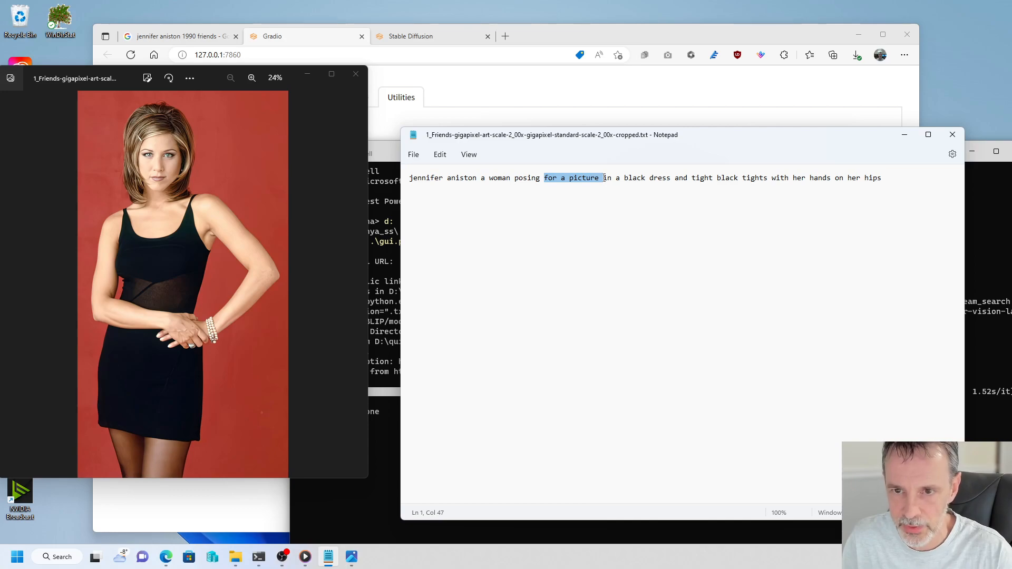
pyautogui.press('BackSpace')
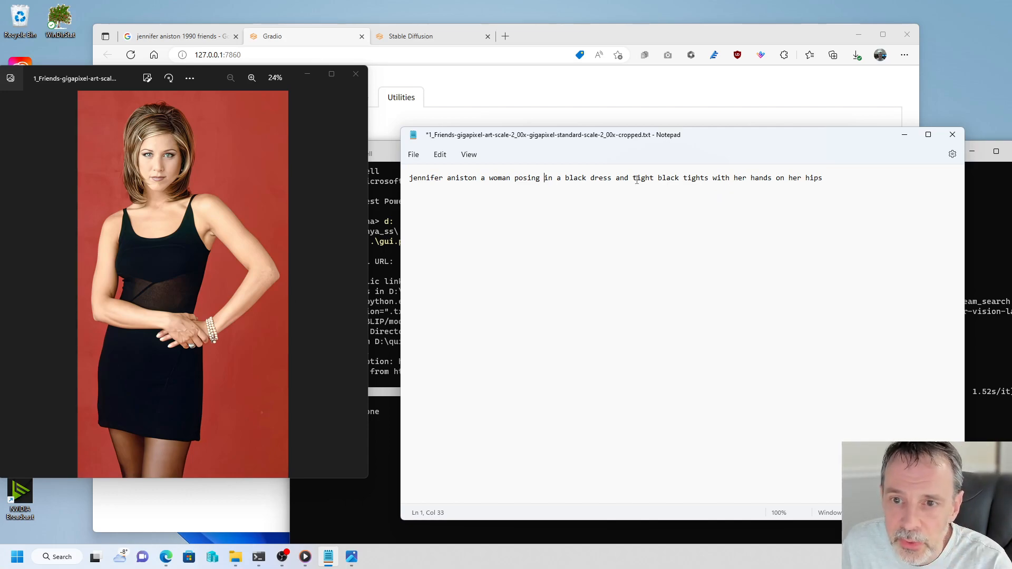
pyautogui.moveTo(615, 180); pyautogui.dragTo(714, 181)
pyautogui.press('Delete')
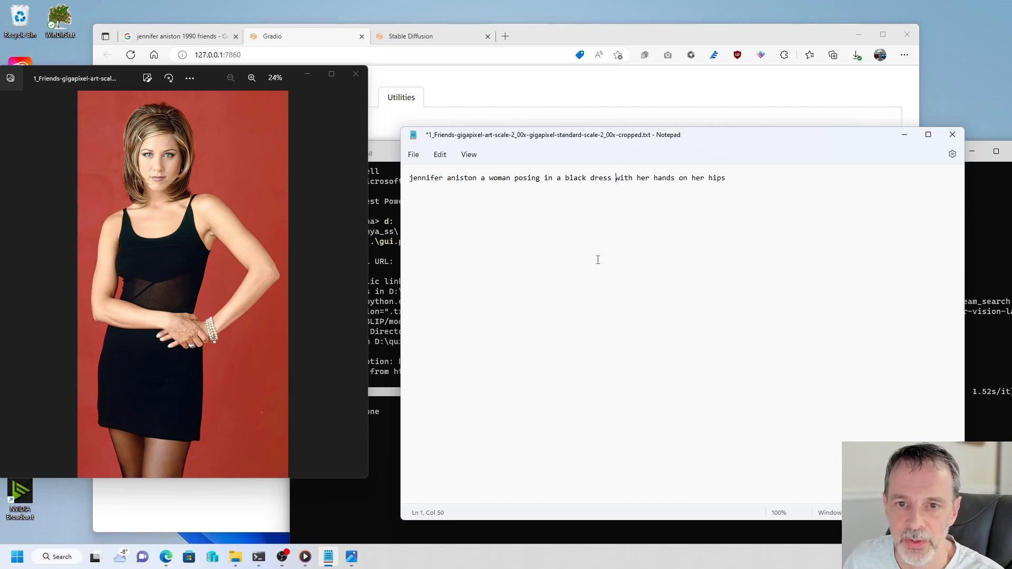
pyautogui.click(821, 237)
pyautogui.hotkey('ctrl', 's')
pyautogui.click(952, 134)
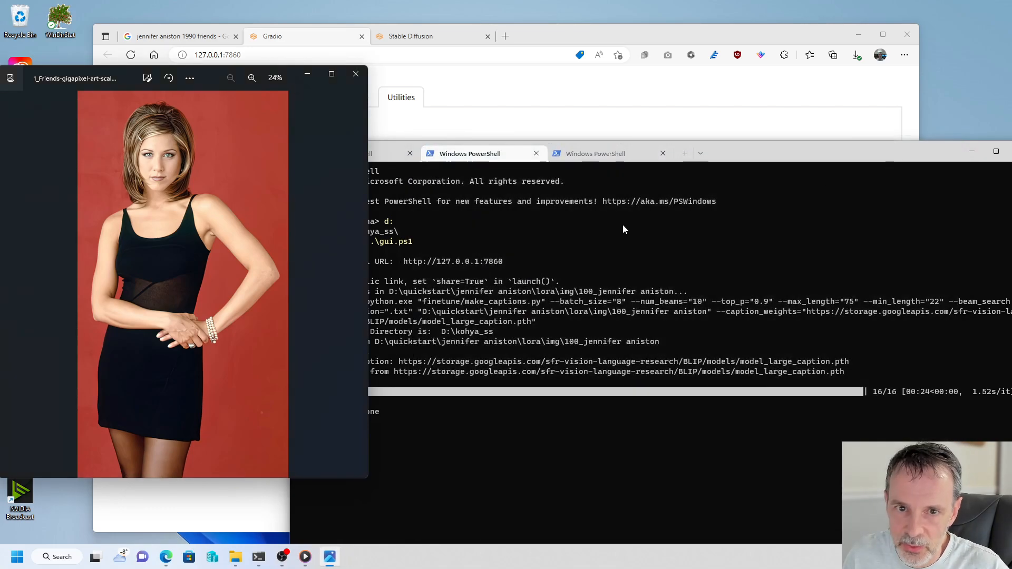
# - In the next image's caption, remove "for a picture" and insert "blurry" before "man", then save and close the file
pyautogui.click(356, 282)
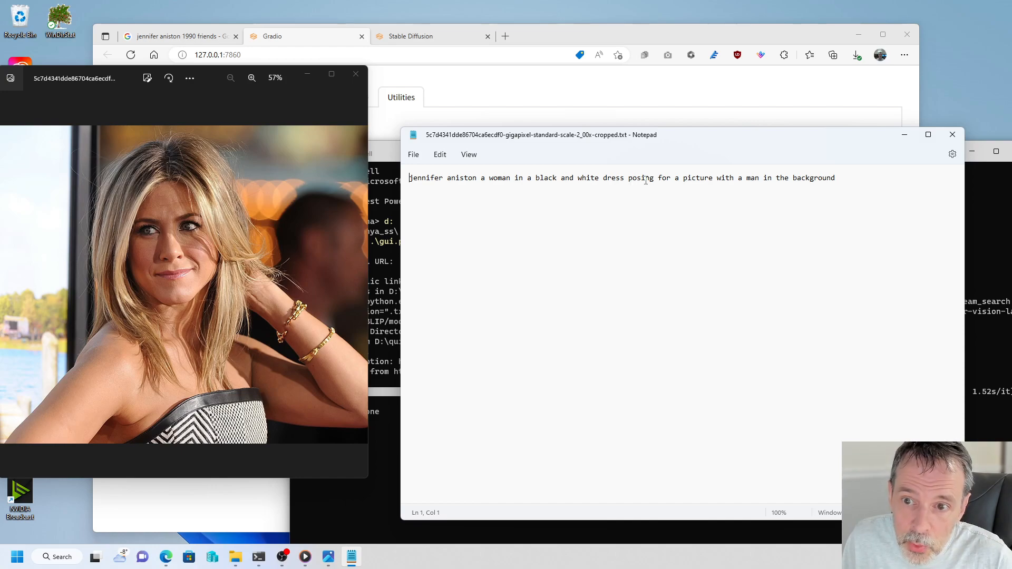
pyautogui.moveTo(658, 178); pyautogui.dragTo(716, 178)
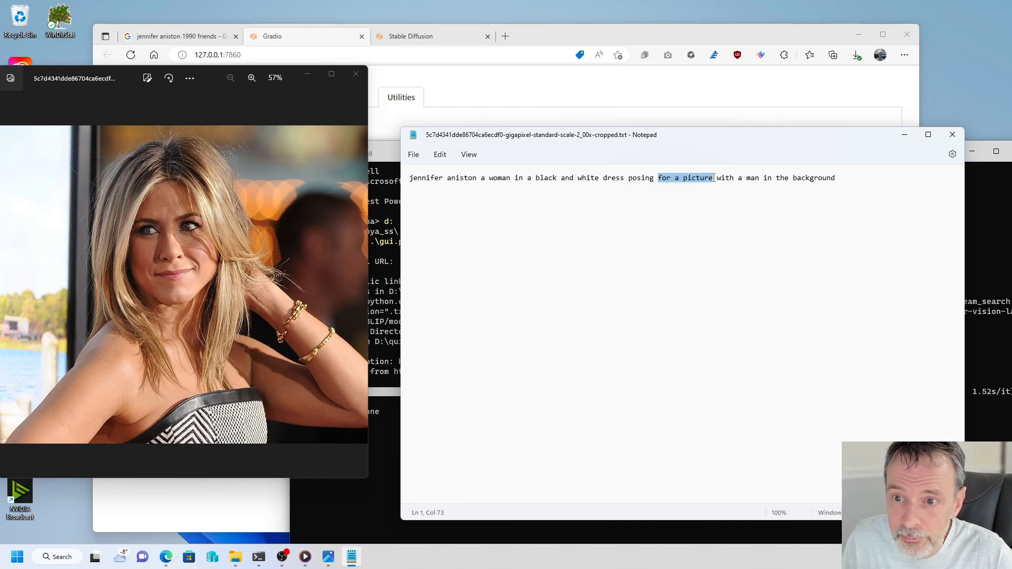
pyautogui.press('BackSpace')
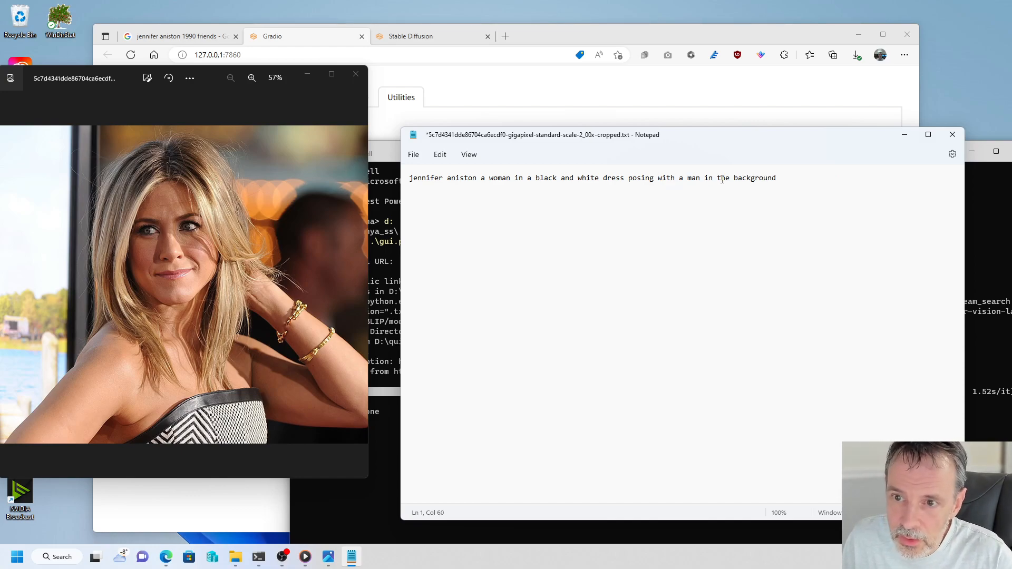
pyautogui.click(688, 179)
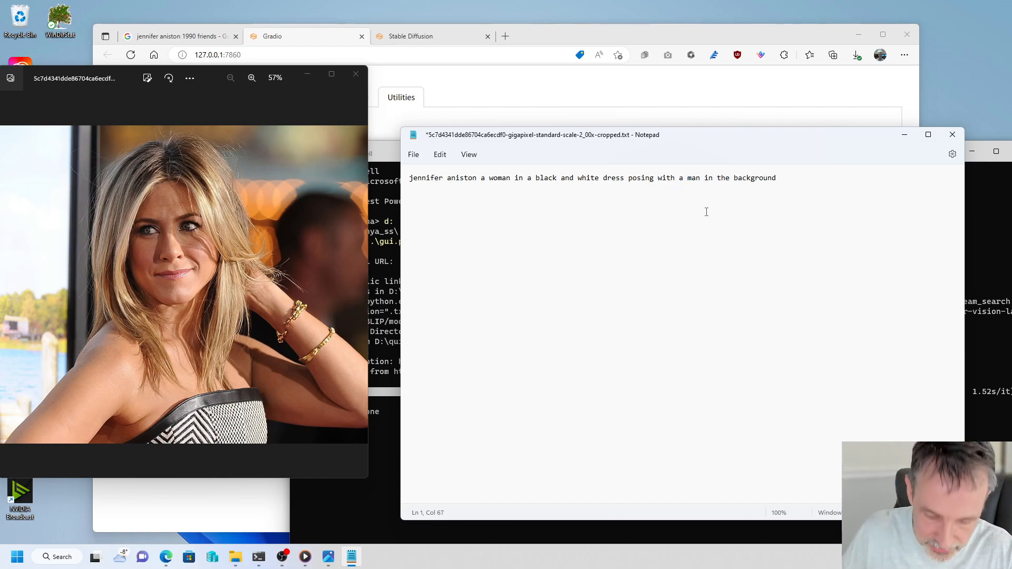
pyautogui.write('blurry')
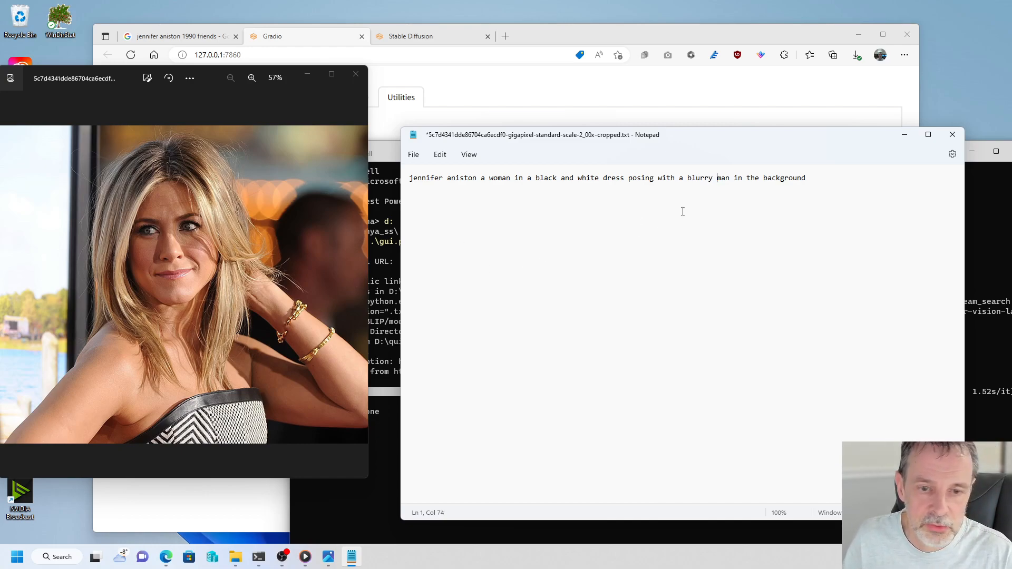
pyautogui.hotkey('ctrl', 's')
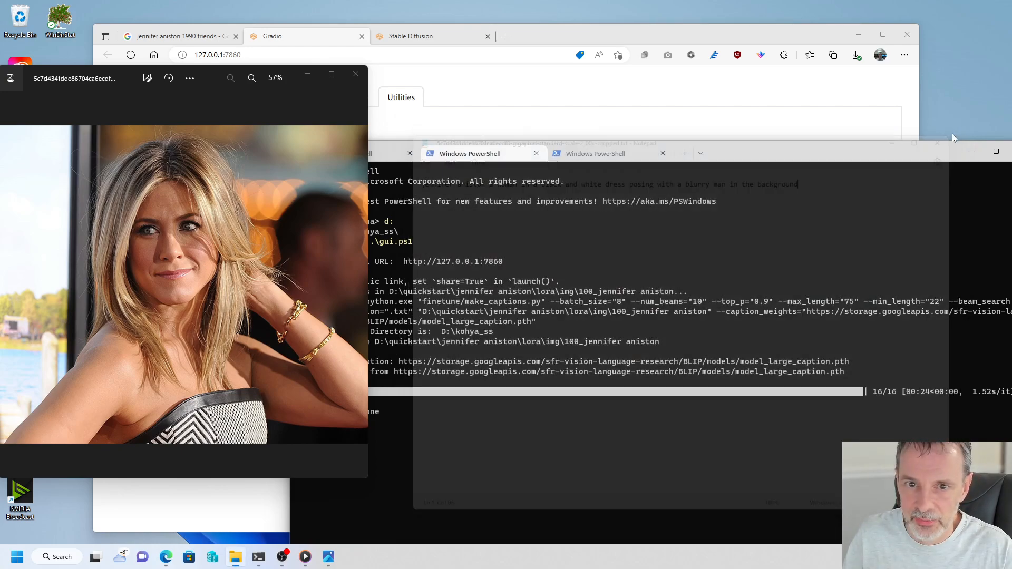
pyautogui.click(952, 134)
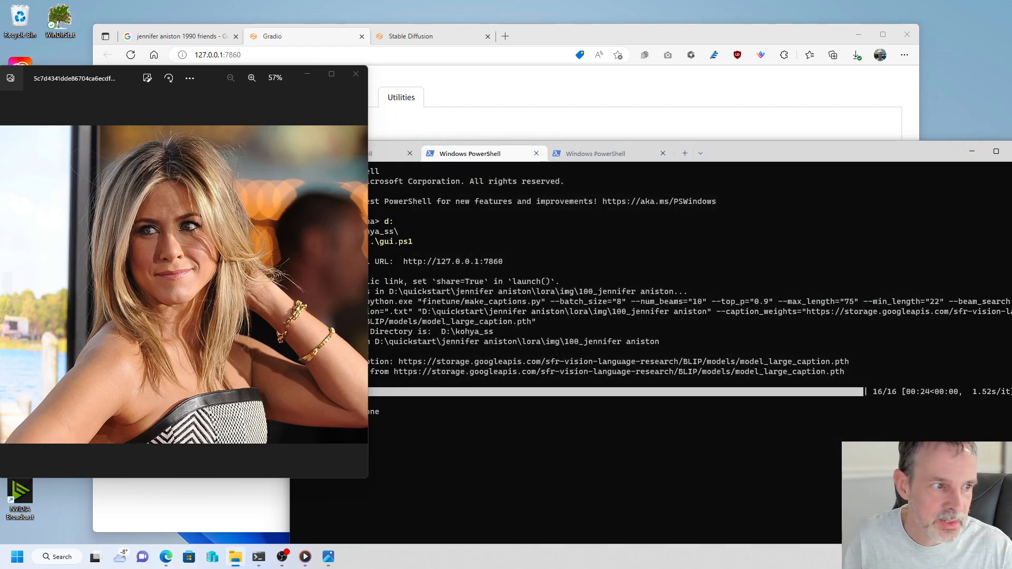
# - In the strapless dress image's caption, remove "for a picture" and append "in the background", then save and close the file
pyautogui.click(362, 281)
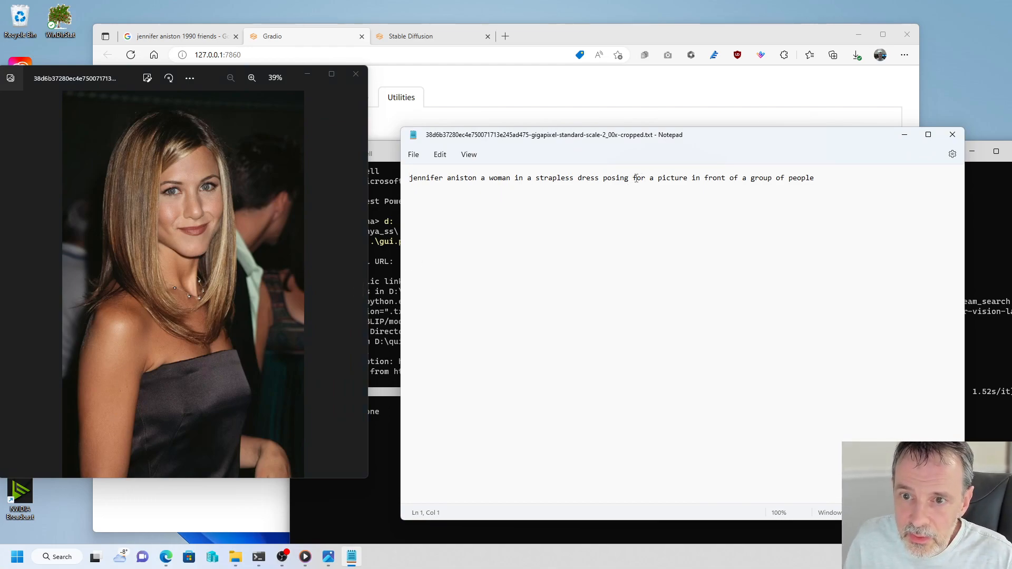
pyautogui.moveTo(634, 178); pyautogui.dragTo(694, 178)
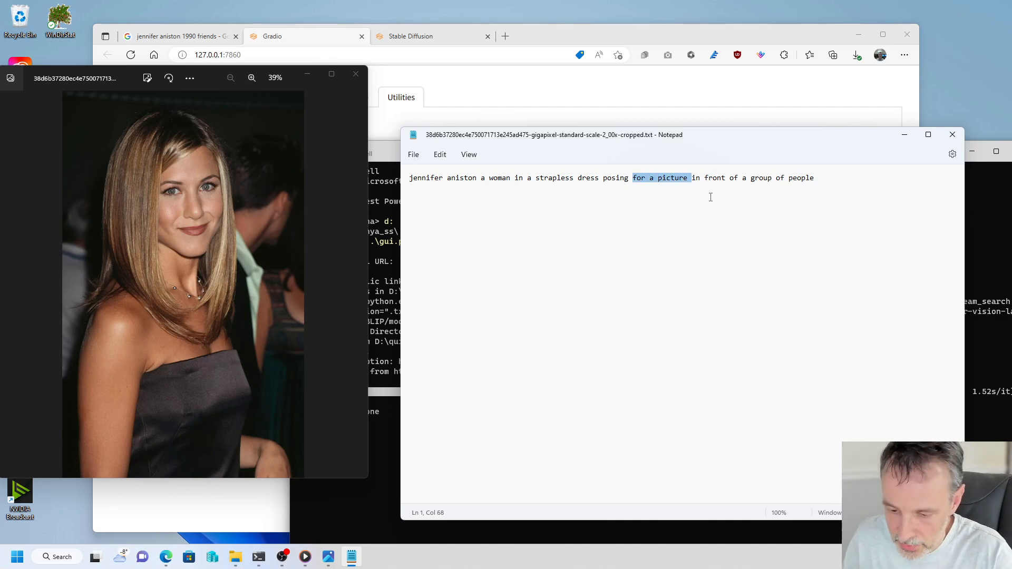
pyautogui.press('BackSpace')
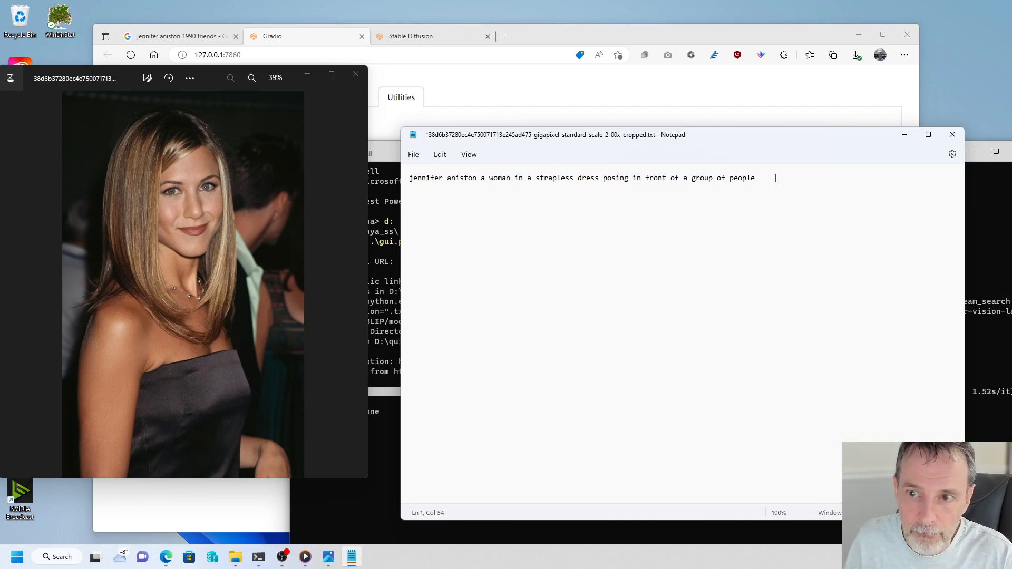
pyautogui.write('in the')
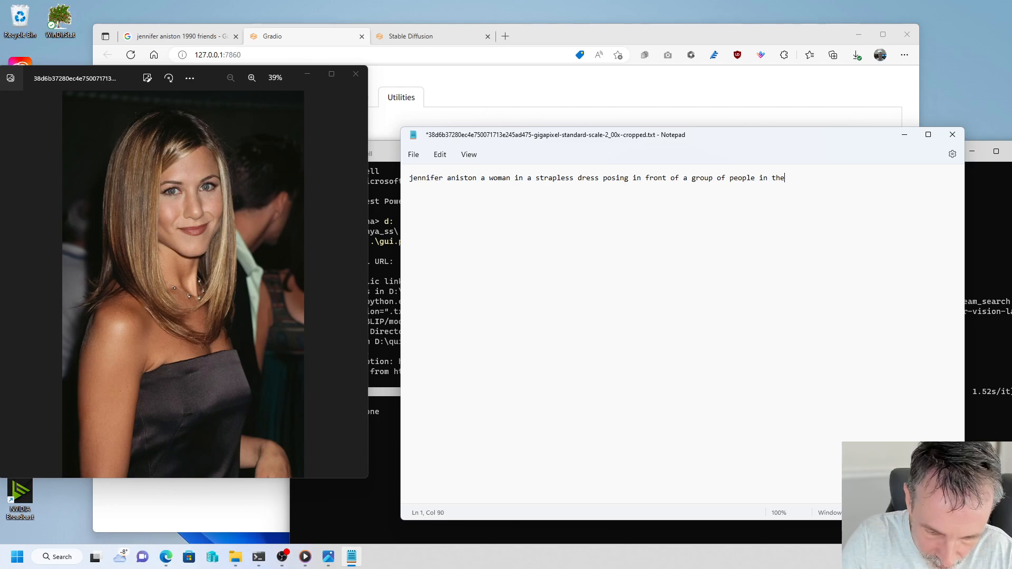
pyautogui.write(' background')
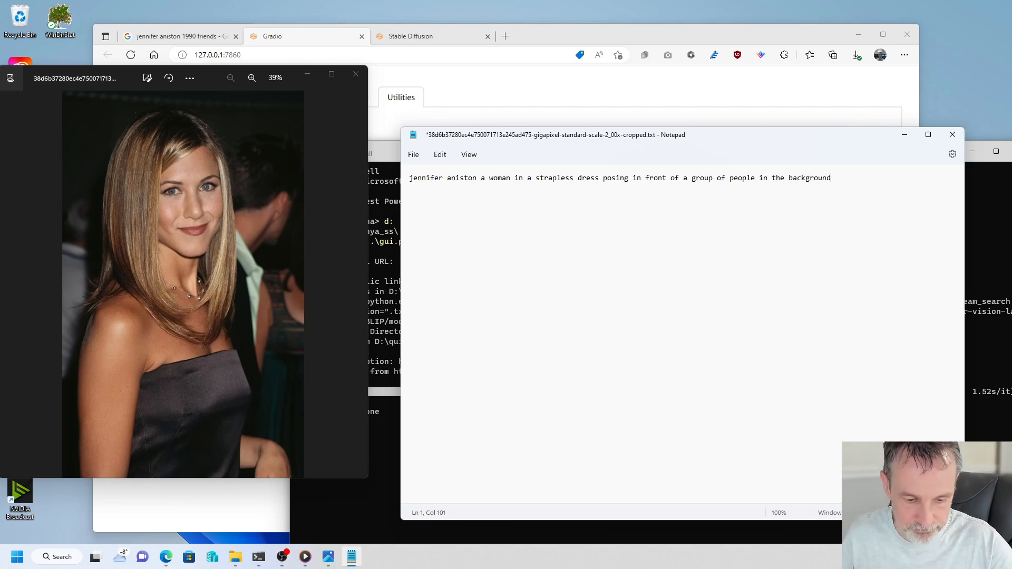
pyautogui.hotkey('ctrl', 's')
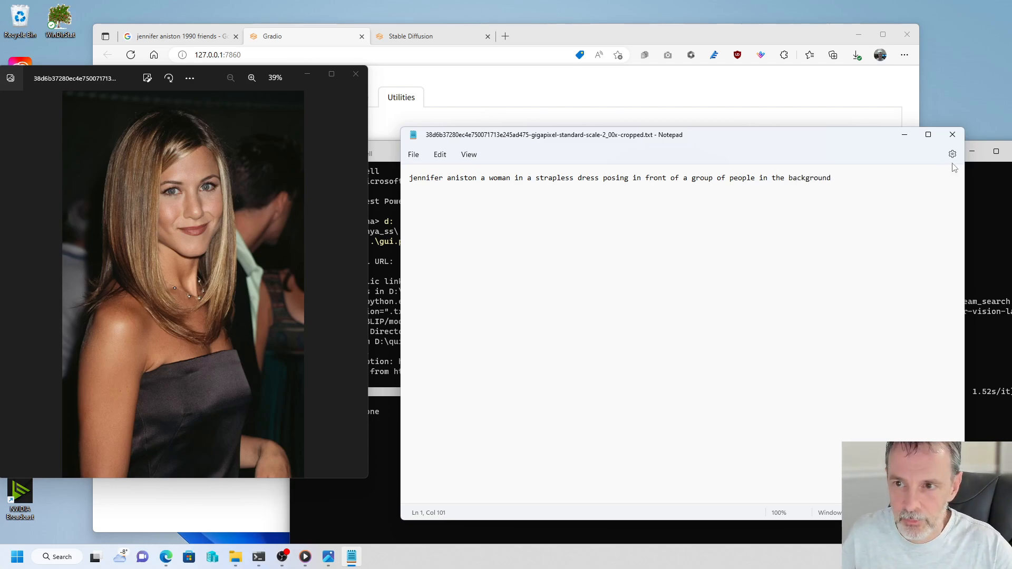
pyautogui.click(952, 135)
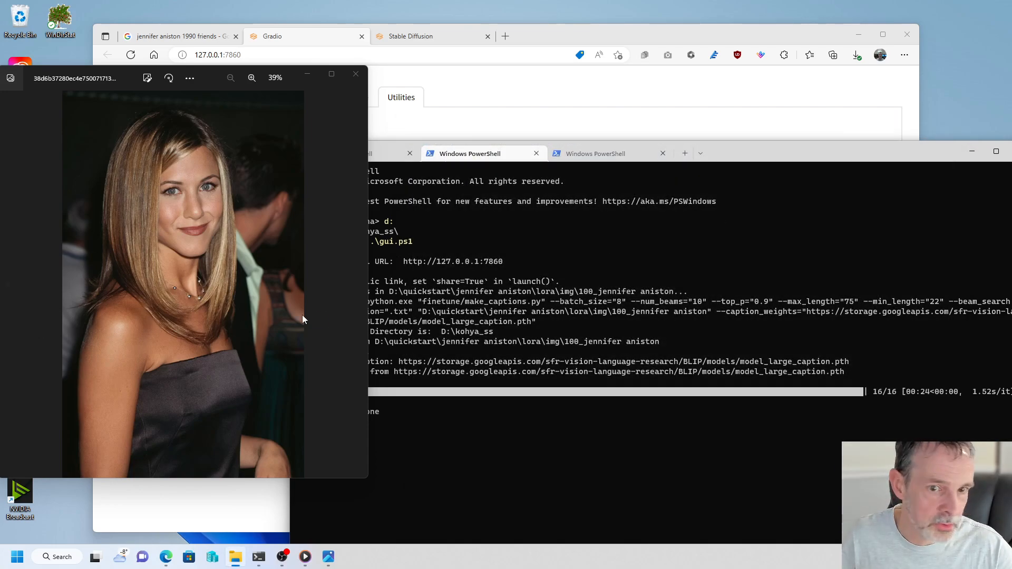
# - In the fountain image's caption, change the skirt description to "pink and white skirt", then save and close the file
pyautogui.click(358, 277)
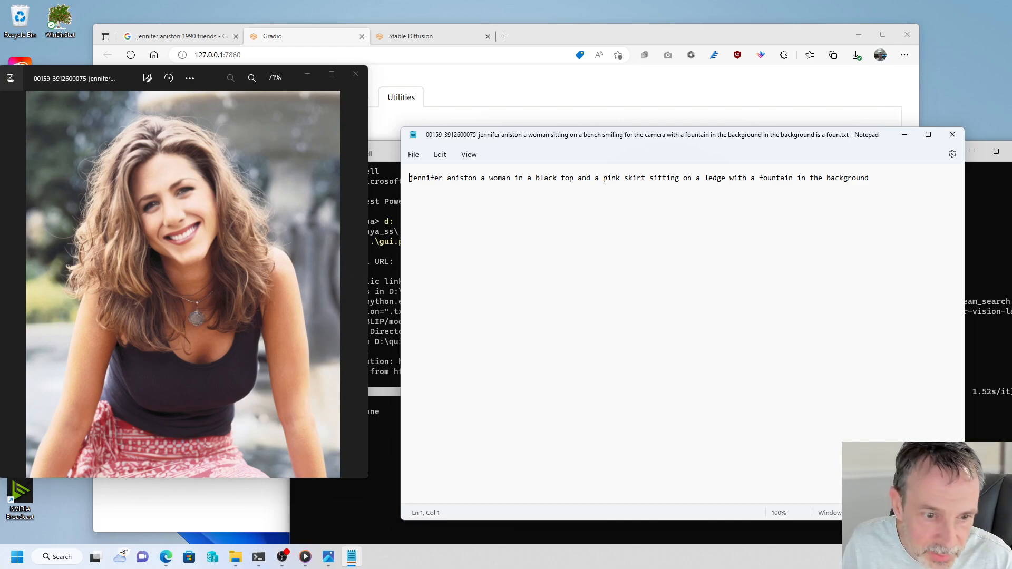
pyautogui.write('and white')
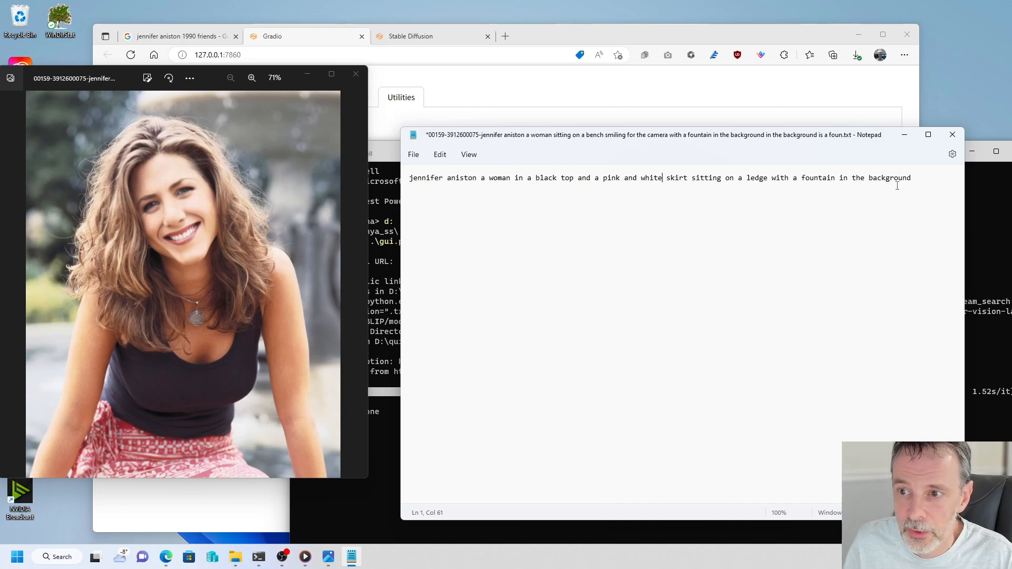
pyautogui.click(916, 181)
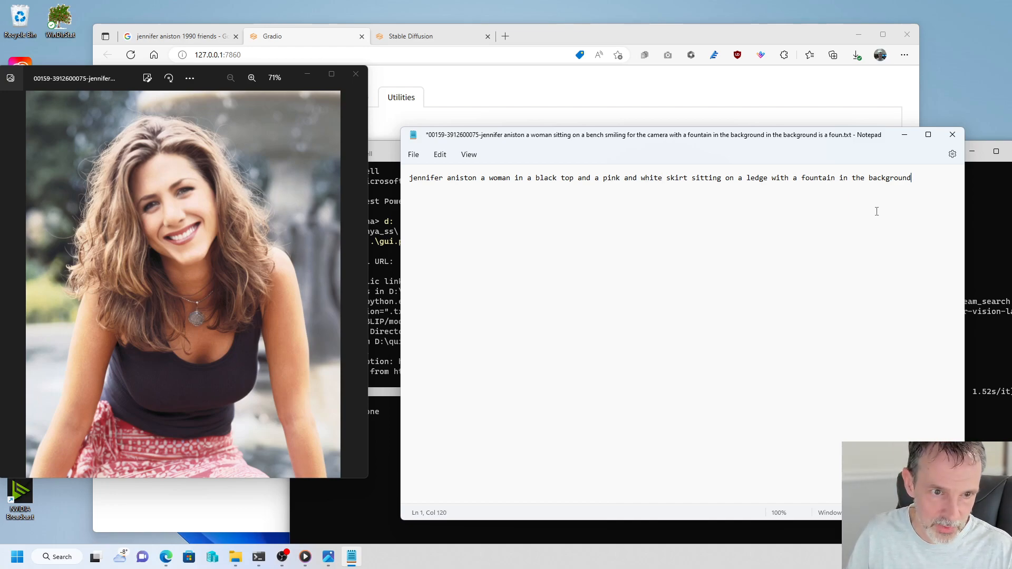
pyautogui.hotkey('ctrl', 's')
pyautogui.click(952, 134)
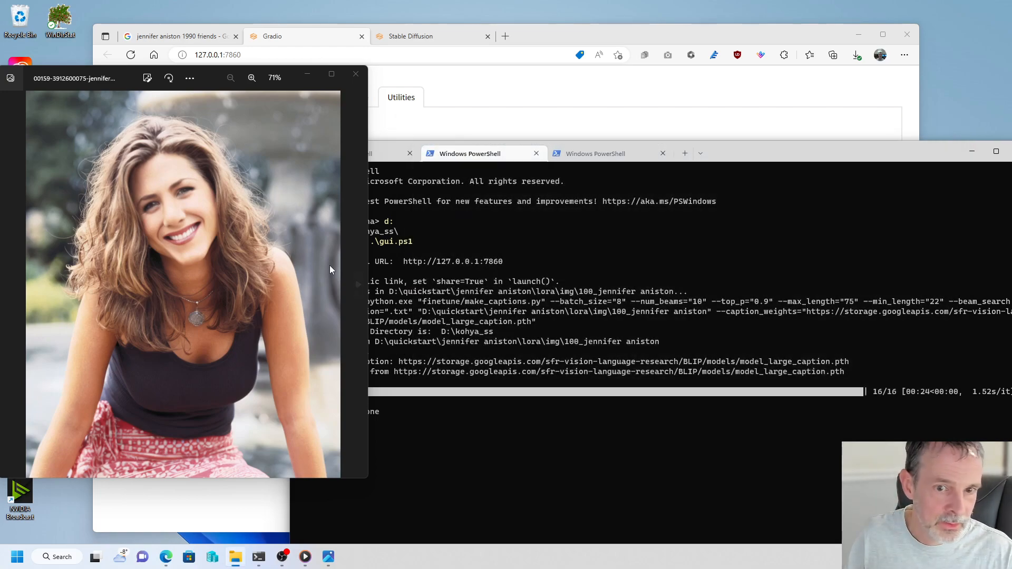
# - In the kitchen image's caption, replace everything after "hands on the hips" with "with a blurry background"
pyautogui.click(358, 284)
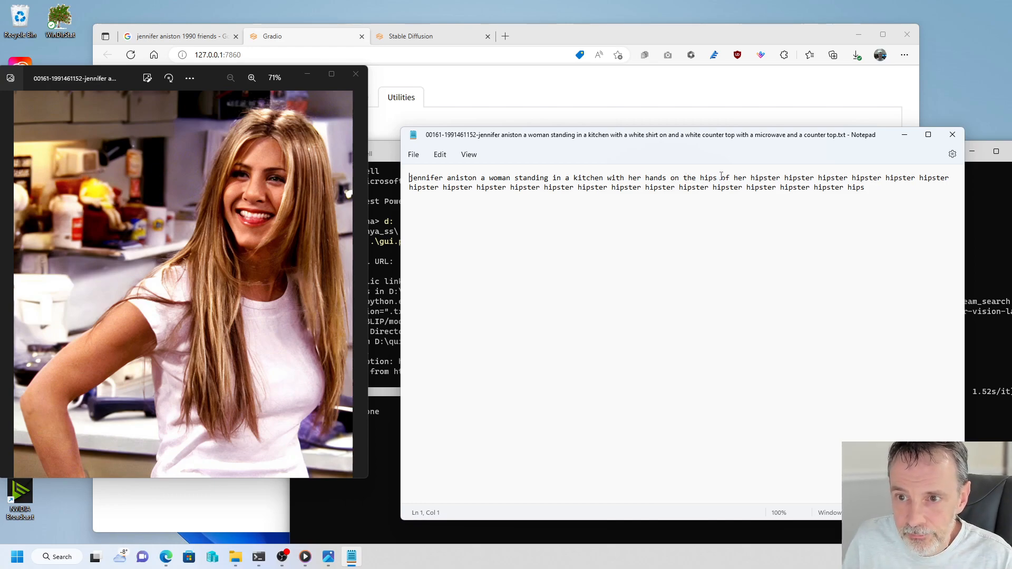
pyautogui.moveTo(721, 178); pyautogui.dragTo(868, 187)
pyautogui.press('BackSpace')
pyautogui.press('BackSpace')
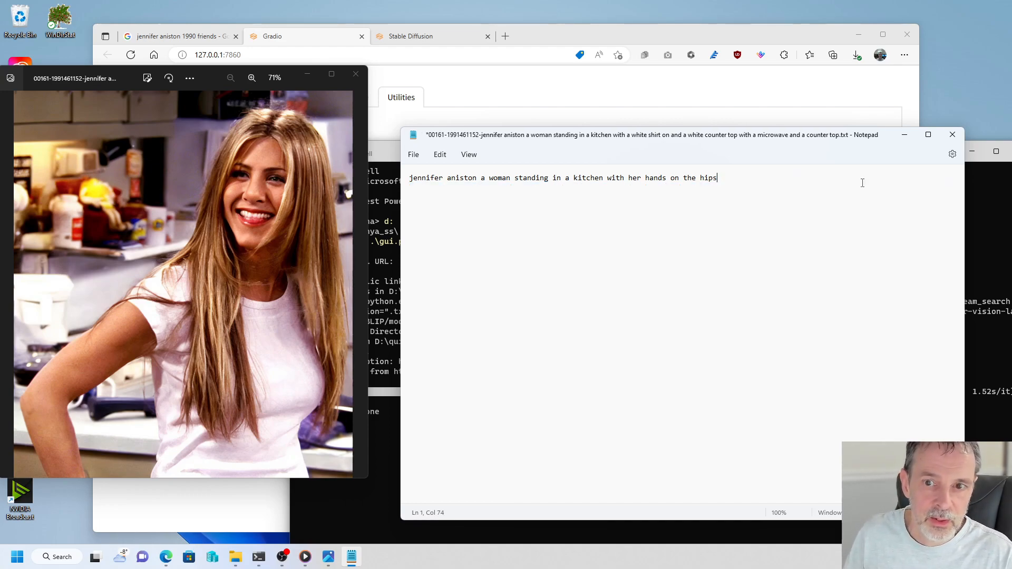
pyautogui.write('with a b')
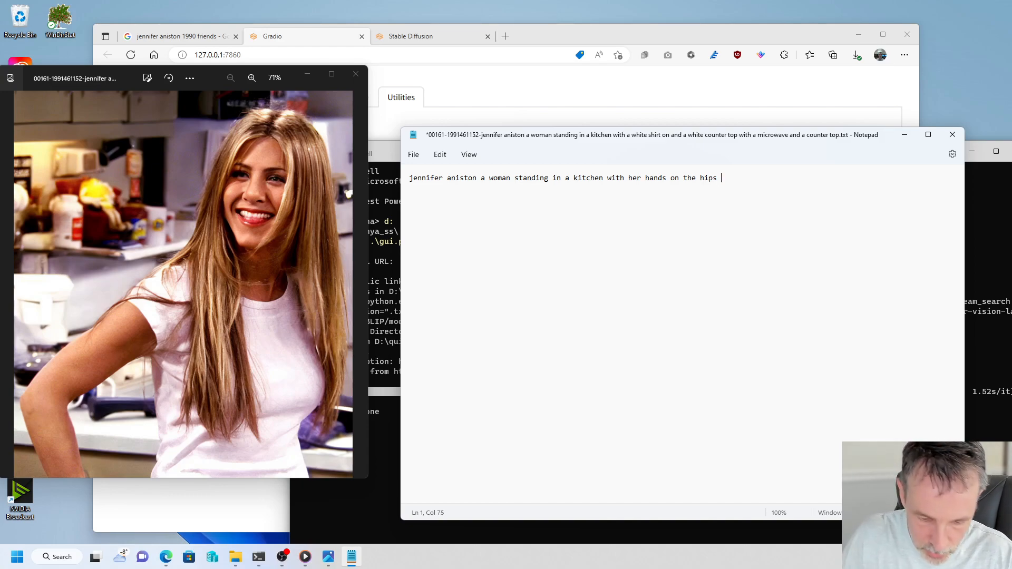
pyautogui.write('lu')
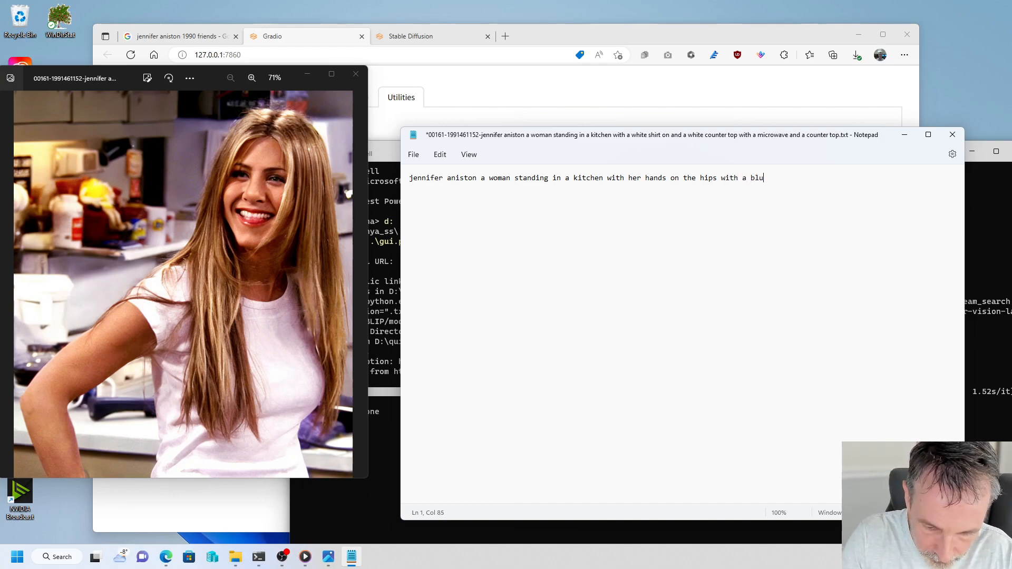
pyautogui.write('rry background')
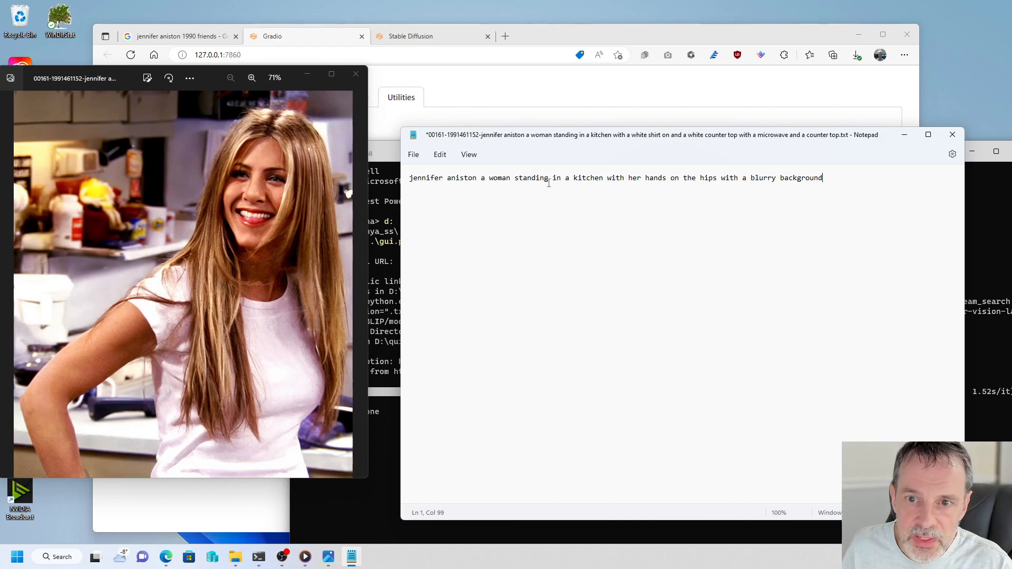
# - Insert "wearing a white t-shirt" after "woman" in the kitchen image's caption, then save and close the file
pyautogui.click(483, 179)
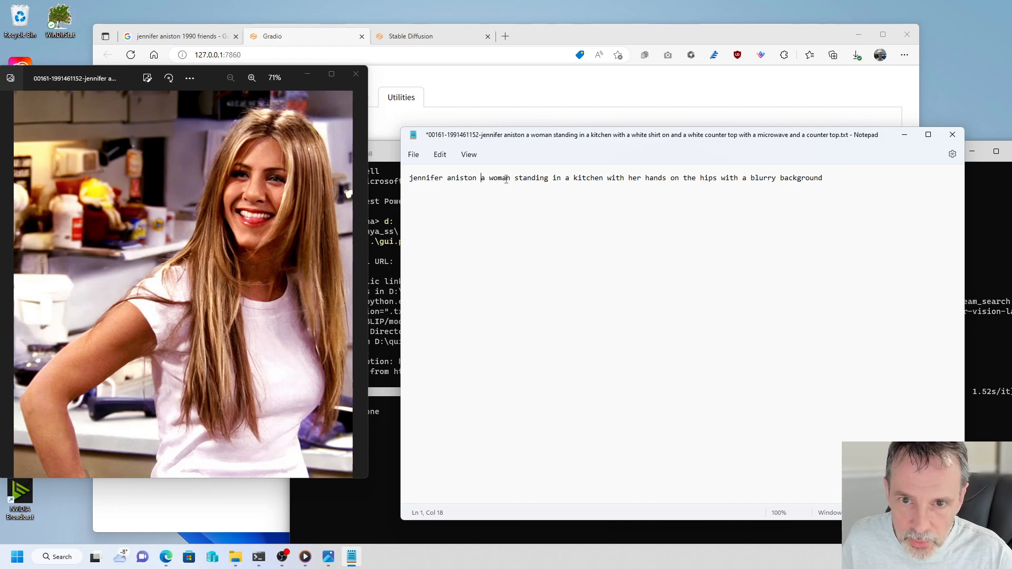
pyautogui.write('wearing')
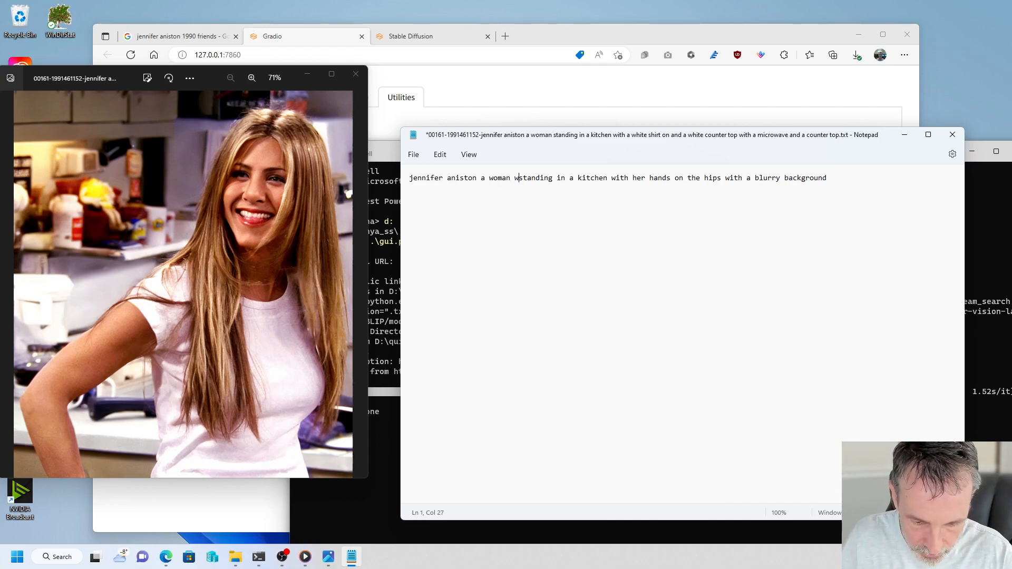
pyautogui.write(' a white t-shirt')
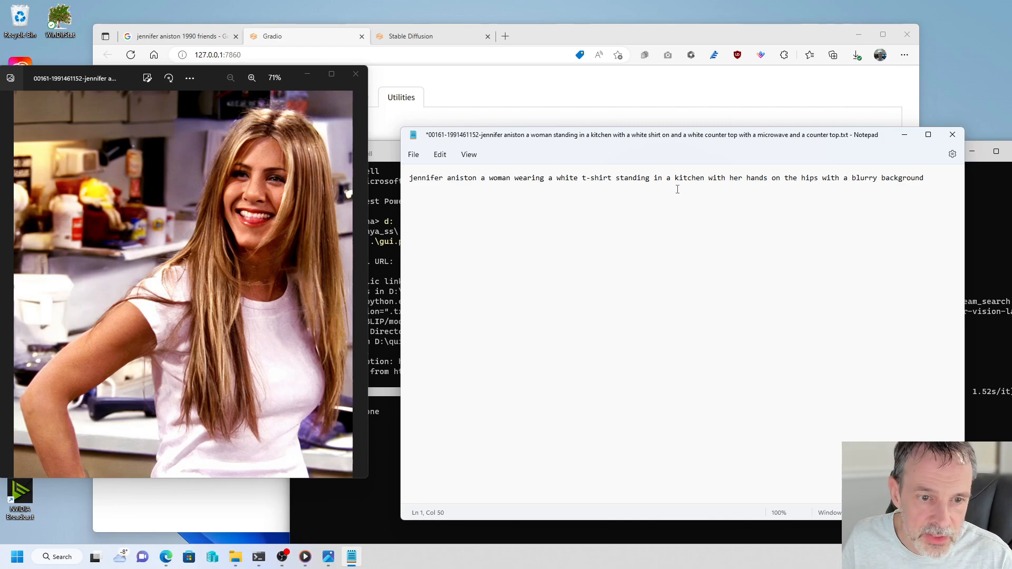
pyautogui.click(764, 298)
pyautogui.hotkey('ctrl', 's')
pyautogui.click(952, 134)
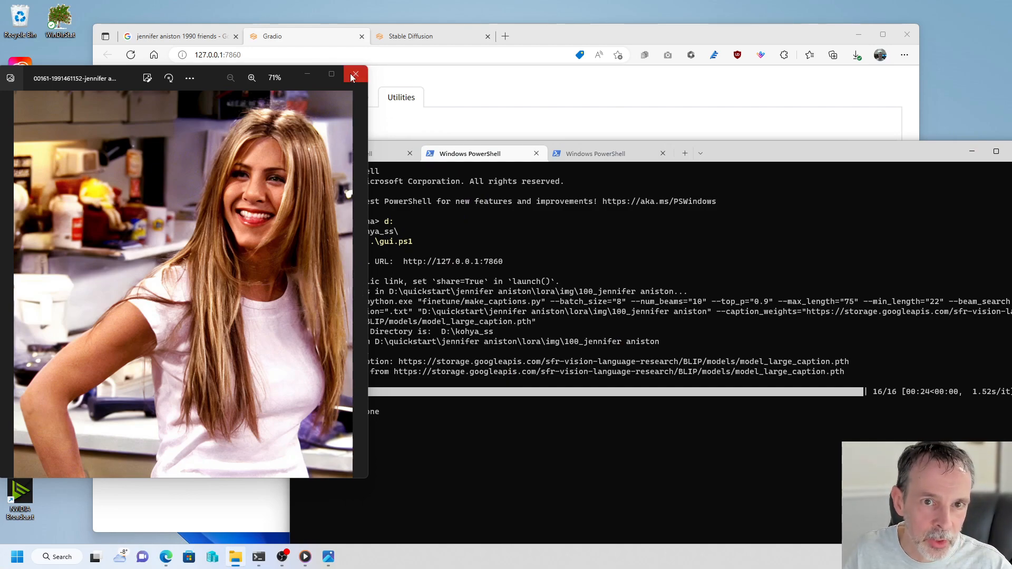
# - In the next image's caption, replace "holding a tennis racquet in front of a tennis court" with "wearing a flowery dress and a white tank top"
pyautogui.click(357, 286)
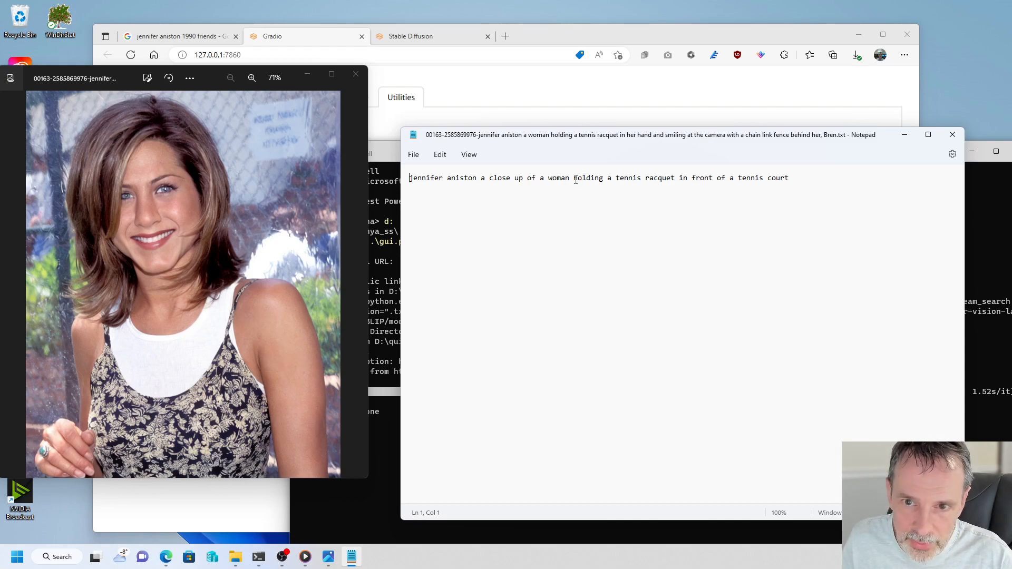
pyautogui.moveTo(609, 179); pyautogui.dragTo(810, 173)
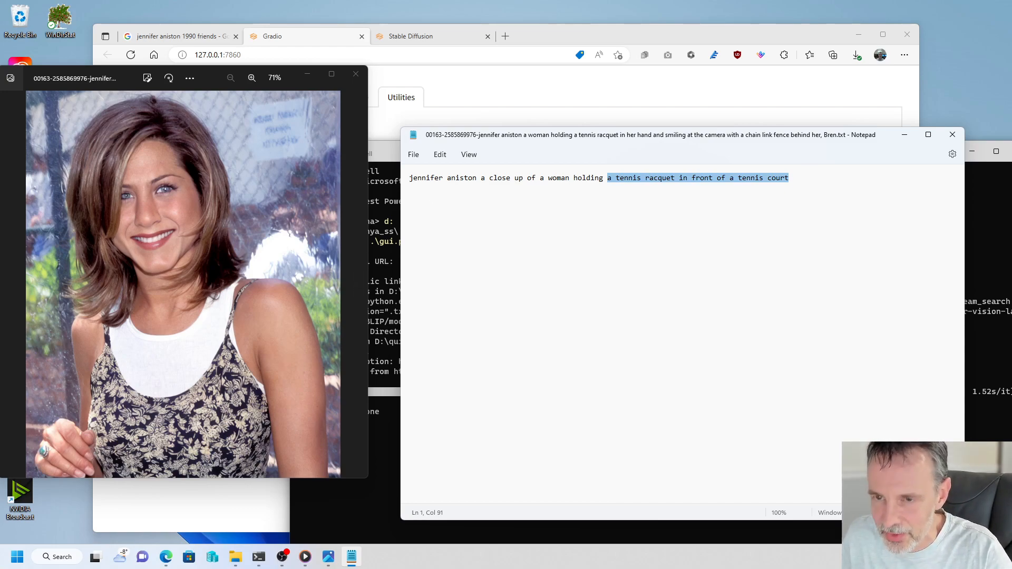
pyautogui.press('Delete')
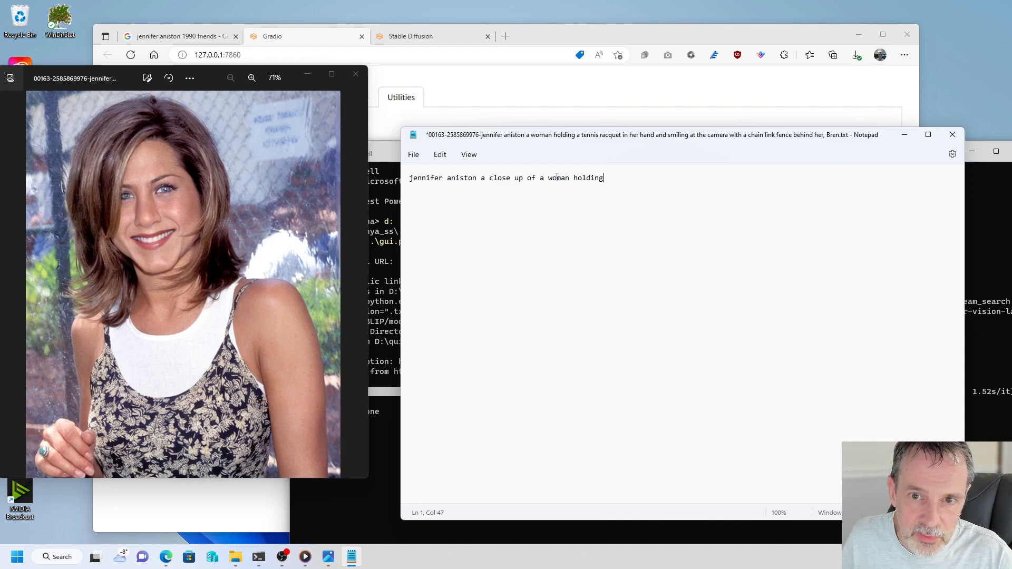
pyautogui.doubleClick(579, 177)
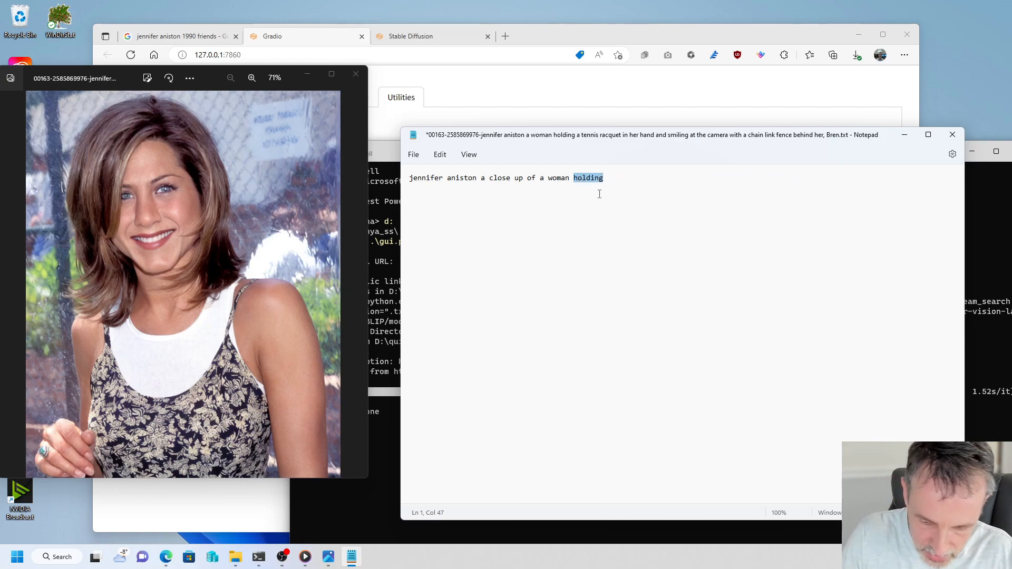
pyautogui.write('wearing ')
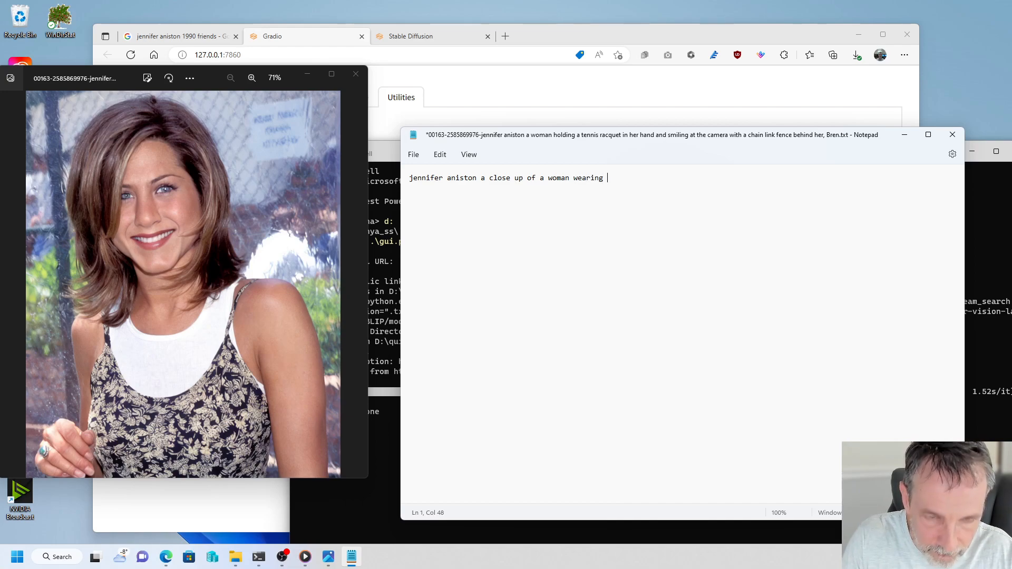
pyautogui.write('a flowery dress')
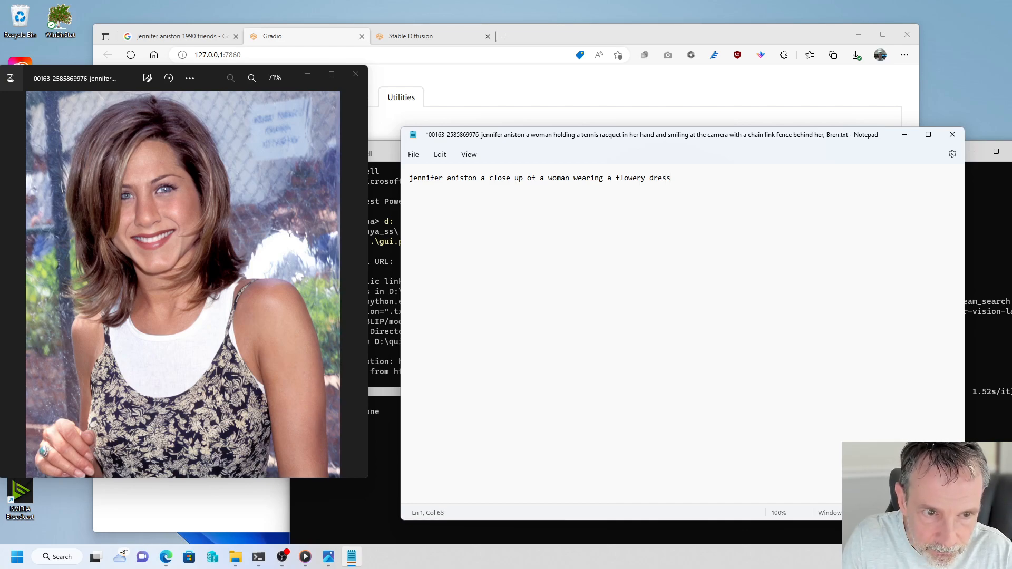
pyautogui.write(' and a')
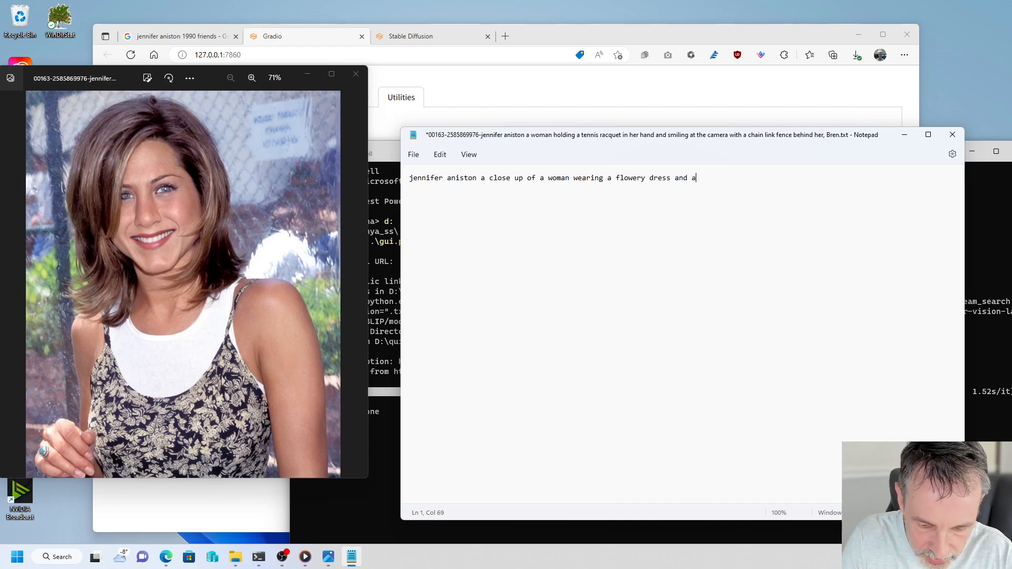
pyautogui.write(' white ')
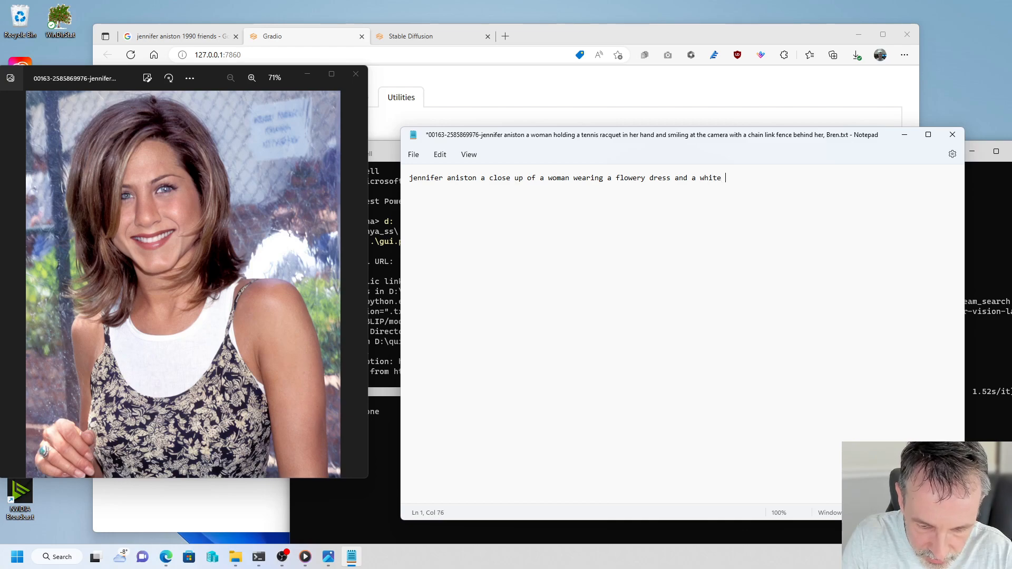
pyautogui.write('tank top')
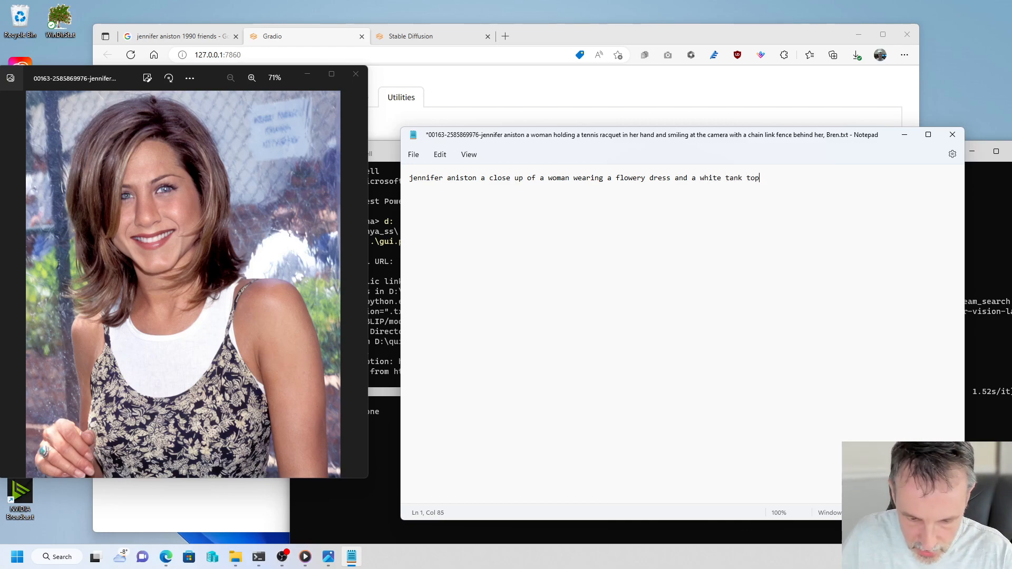
# - Append "with a blurry background of a chainlink fence" to the flowery dress image's caption, then save and close the file
pyautogui.write(' with a blu')
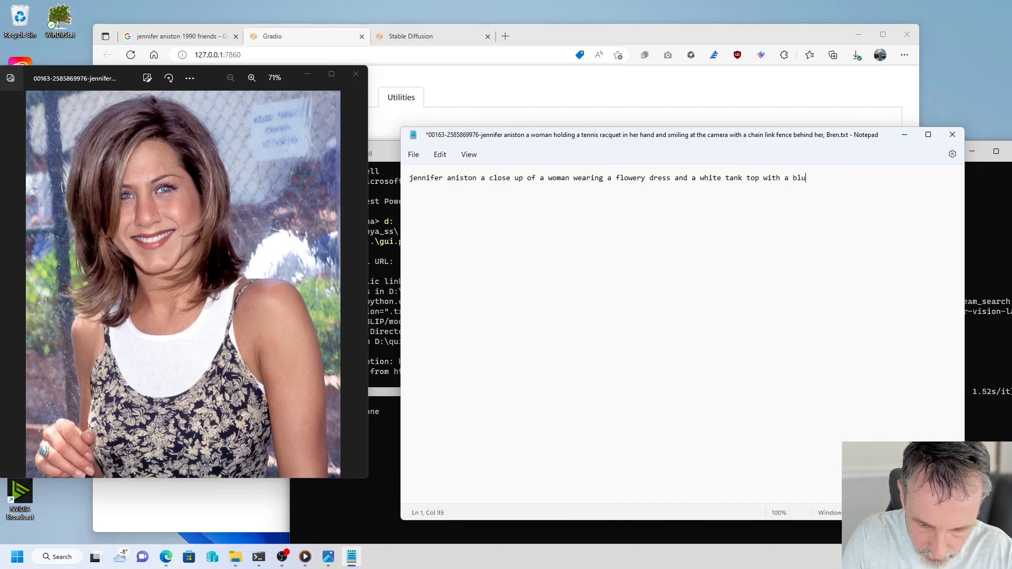
pyautogui.write('rry background')
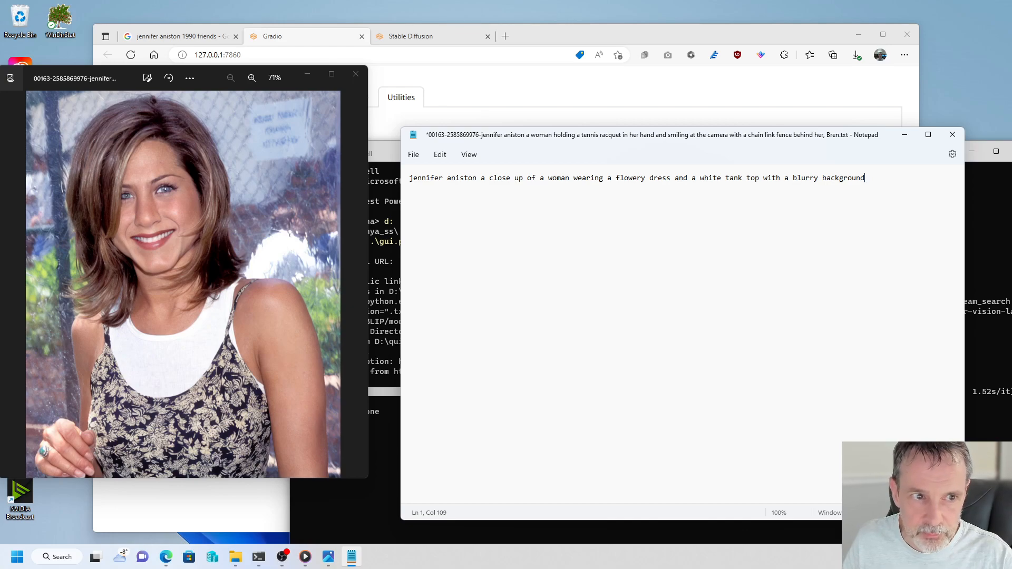
pyautogui.write(' of a ')
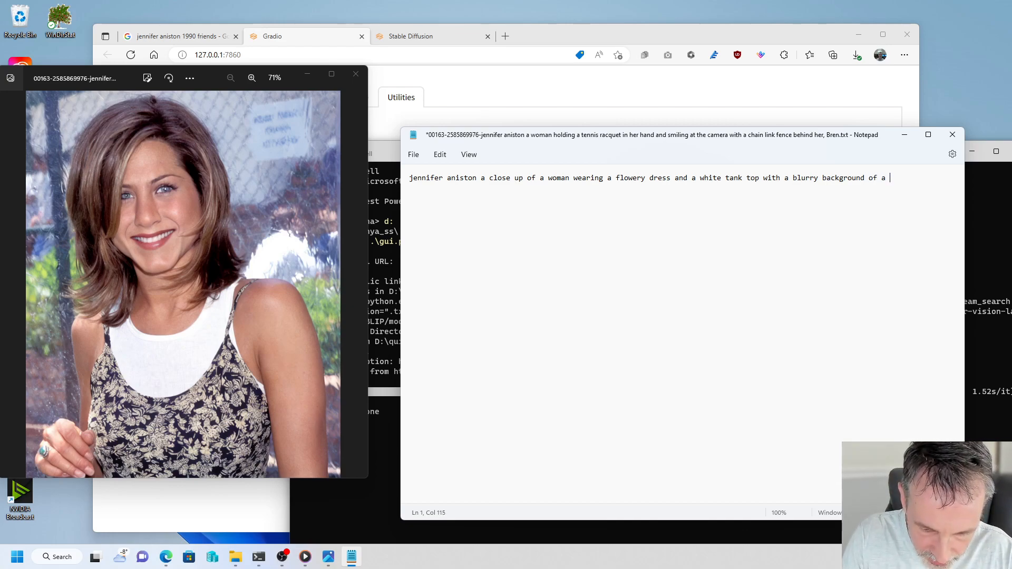
pyautogui.write('chainlink fence')
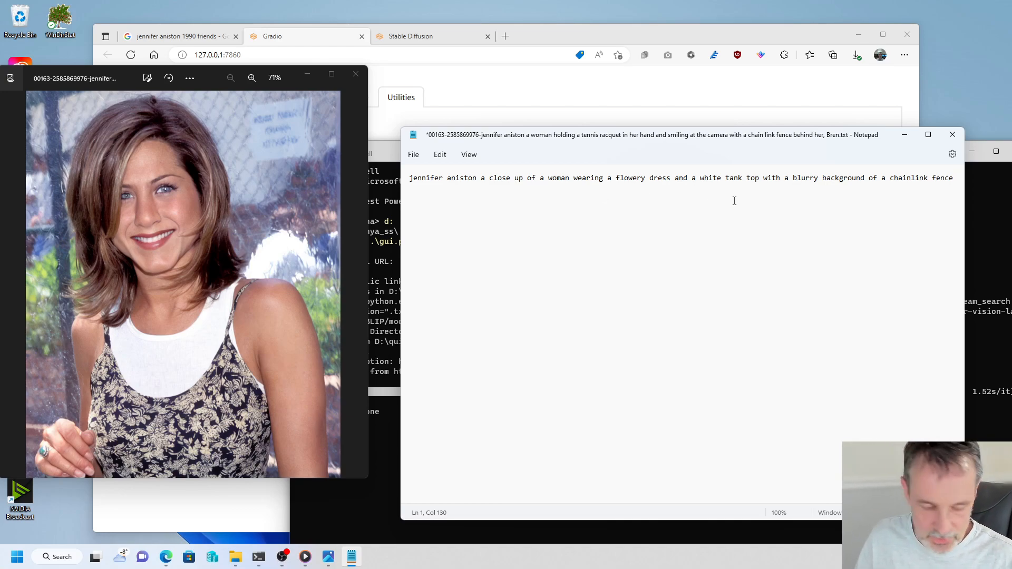
pyautogui.hotkey('ctrl', 's')
pyautogui.click(952, 134)
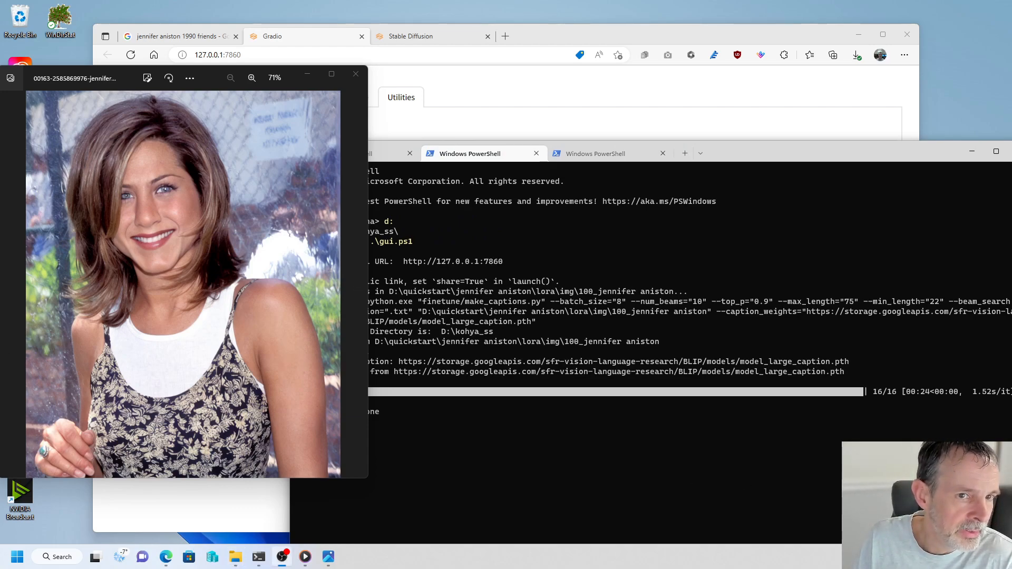
# - In the crossed arms image's caption, remove "for a picture", then save and close the file
pyautogui.click(357, 285)
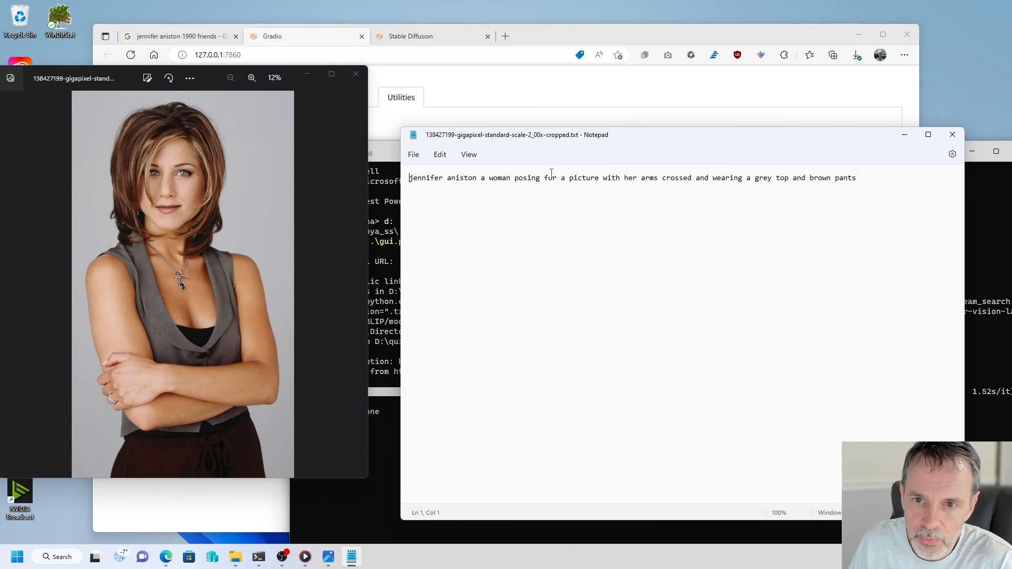
pyautogui.moveTo(544, 178); pyautogui.dragTo(604, 181)
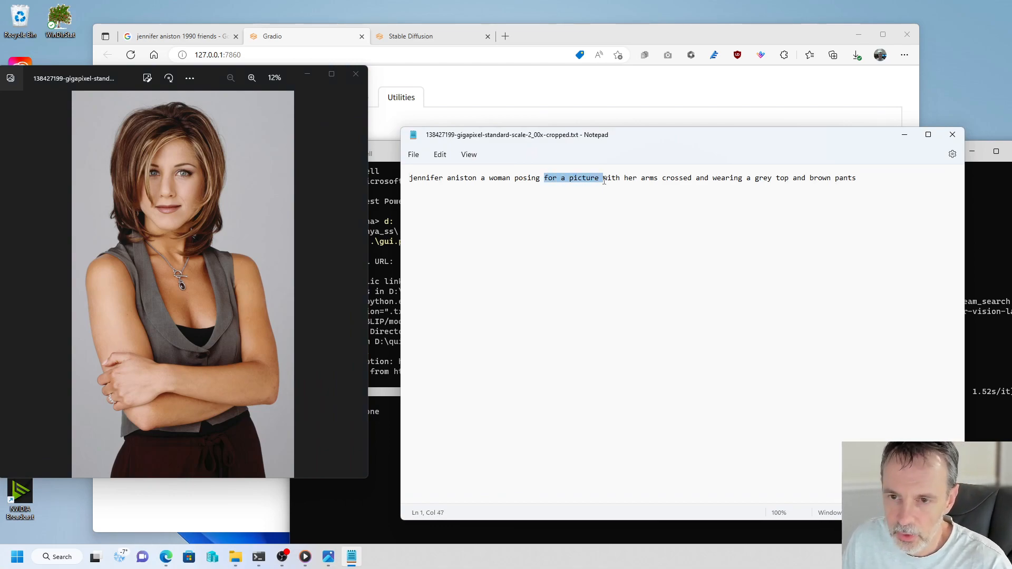
pyautogui.press('Delete')
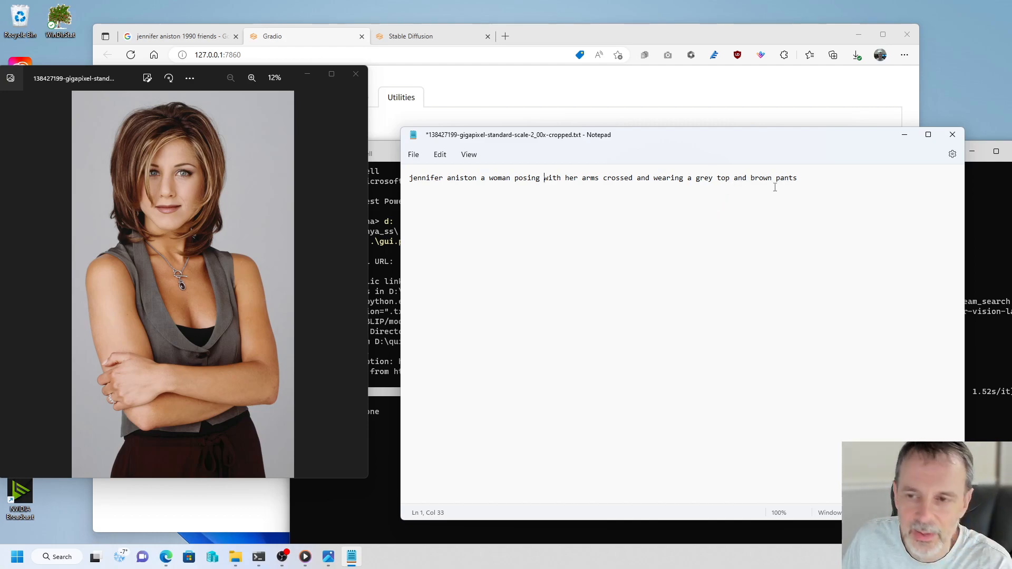
pyautogui.click(842, 177)
pyautogui.hotkey('ctrl', 's')
pyautogui.click(953, 135)
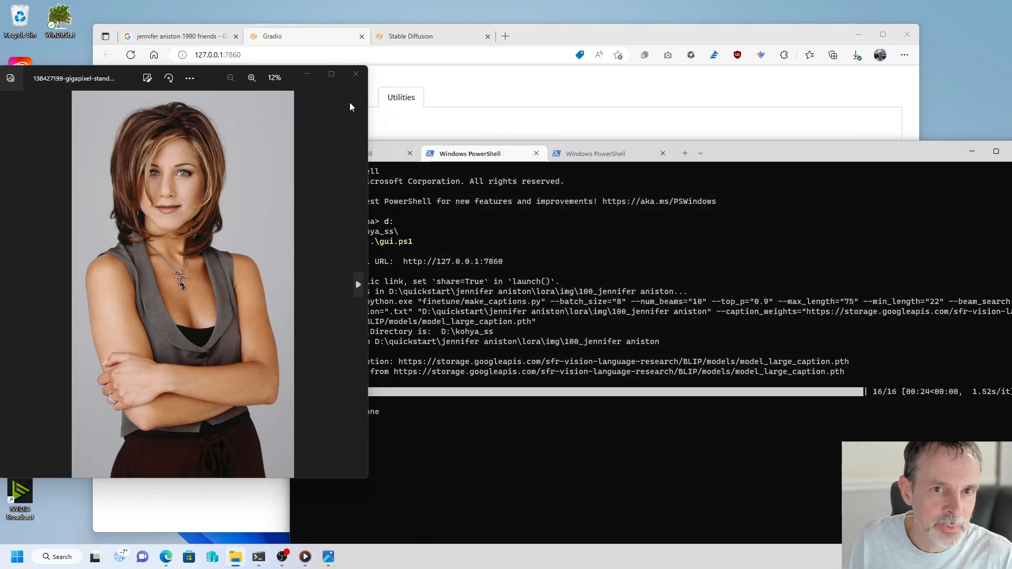
# - In the red bodysuit image's caption, shorten "a bunch of flowers" to "flowers", then save and close the file
pyautogui.click(358, 285)
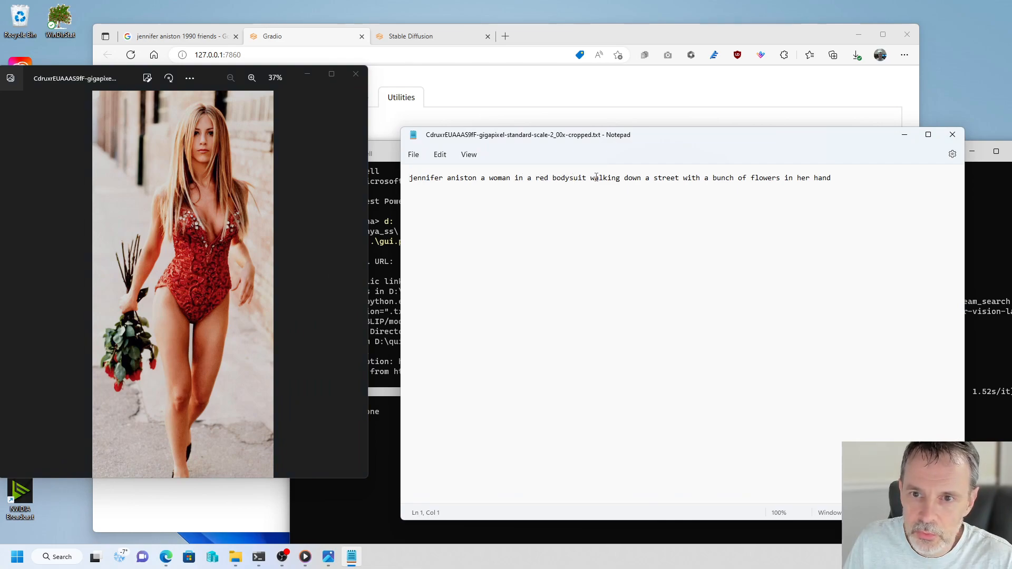
pyautogui.doubleClick(724, 178)
pyautogui.press('BackSpace')
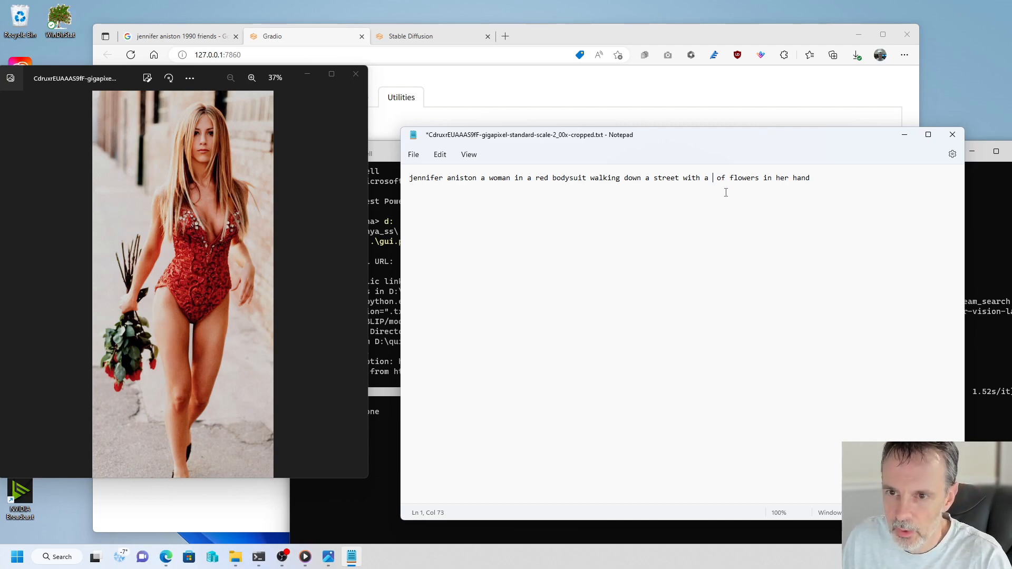
pyautogui.press('Delete')
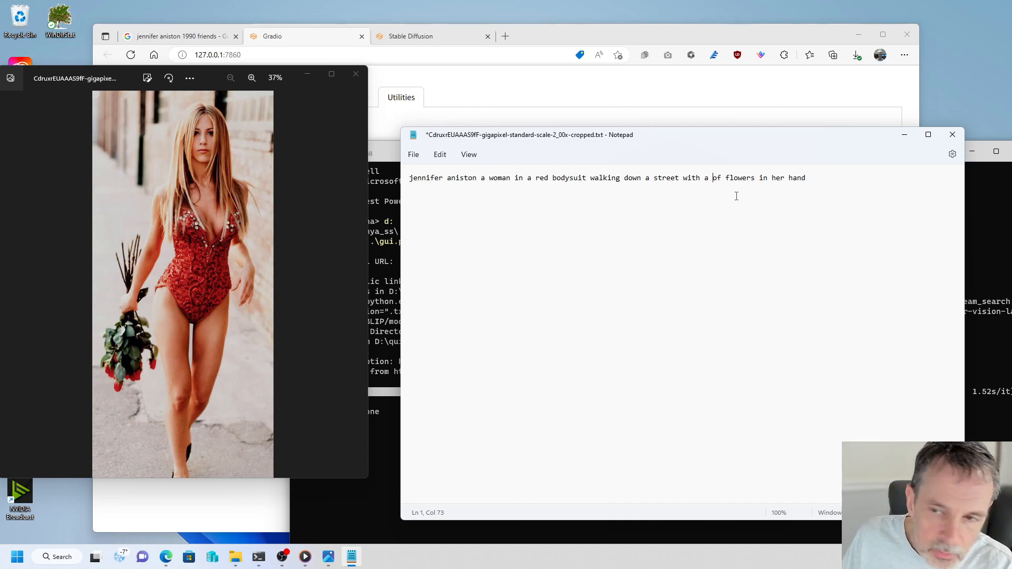
pyautogui.press('Delete')
pyautogui.press('Delete')
pyautogui.press('BackSpace')
pyautogui.press('BackSpace')
pyautogui.press('BackSpace')
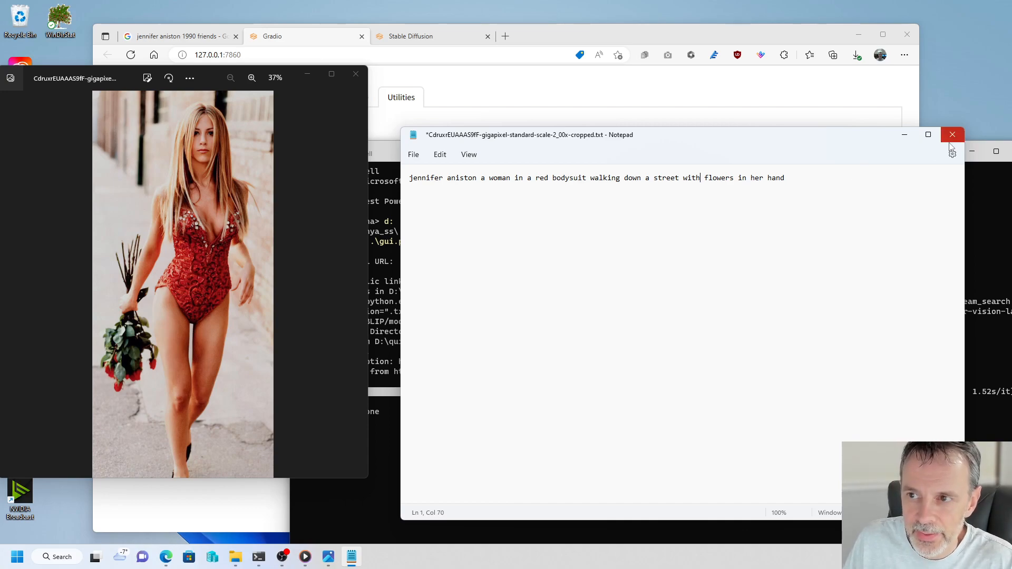
pyautogui.click(845, 224)
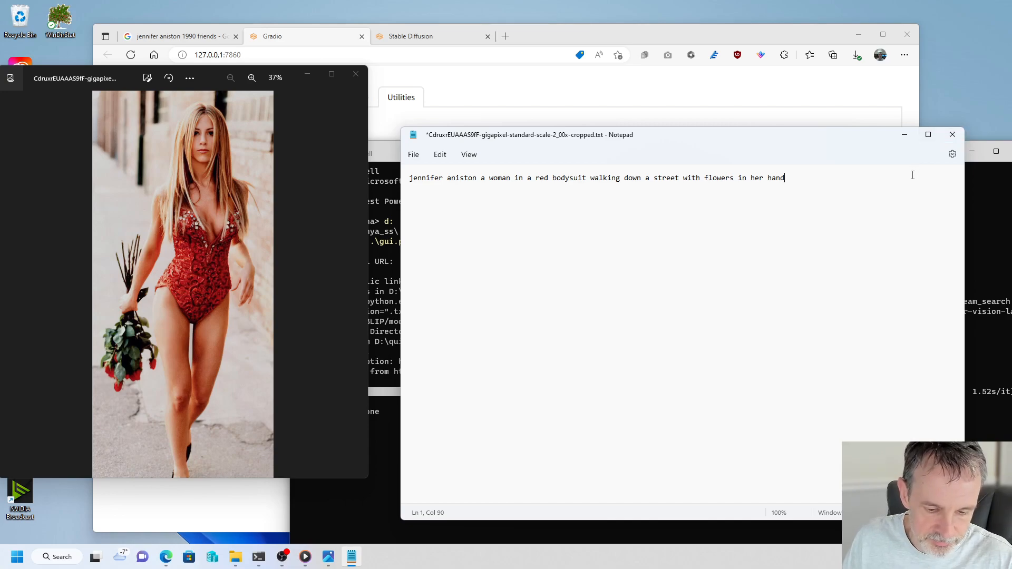
pyautogui.hotkey('ctrl', 's')
pyautogui.click(951, 135)
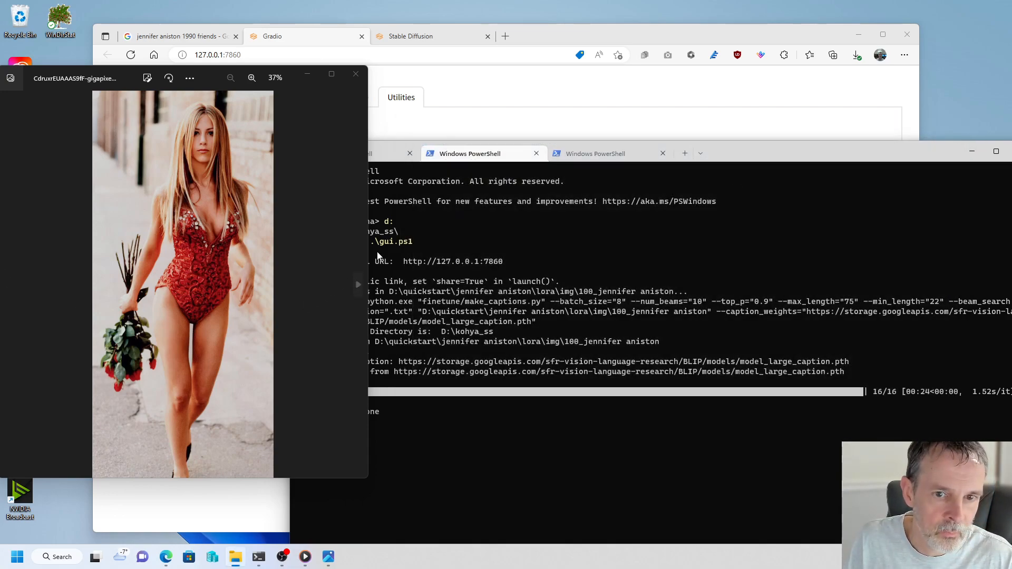
# - In the next image's caption, replace "person" with "woman" and remove "with a smile on her face", then save and close the file
pyautogui.click(358, 285)
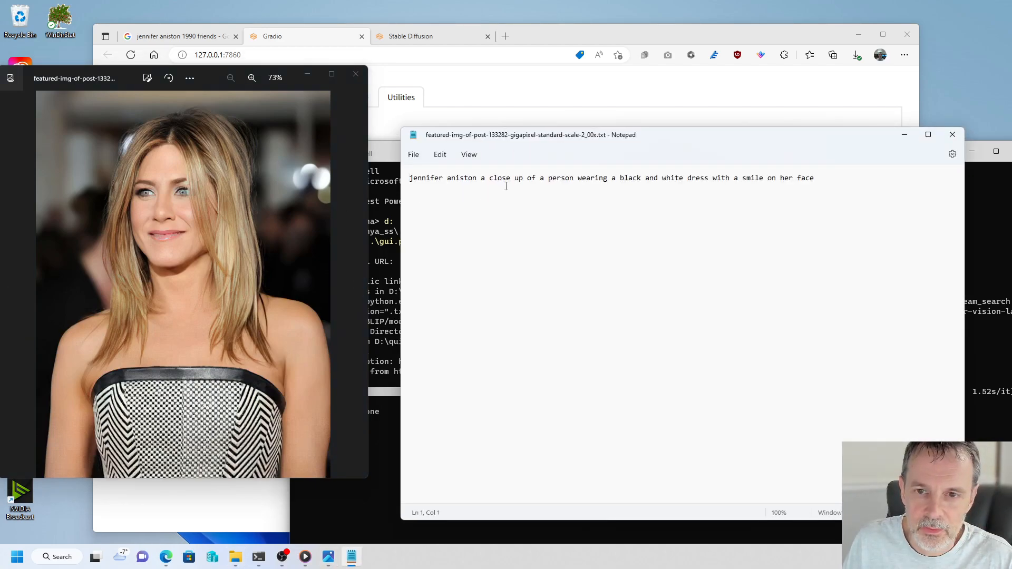
pyautogui.doubleClick(561, 179)
pyautogui.write('woman')
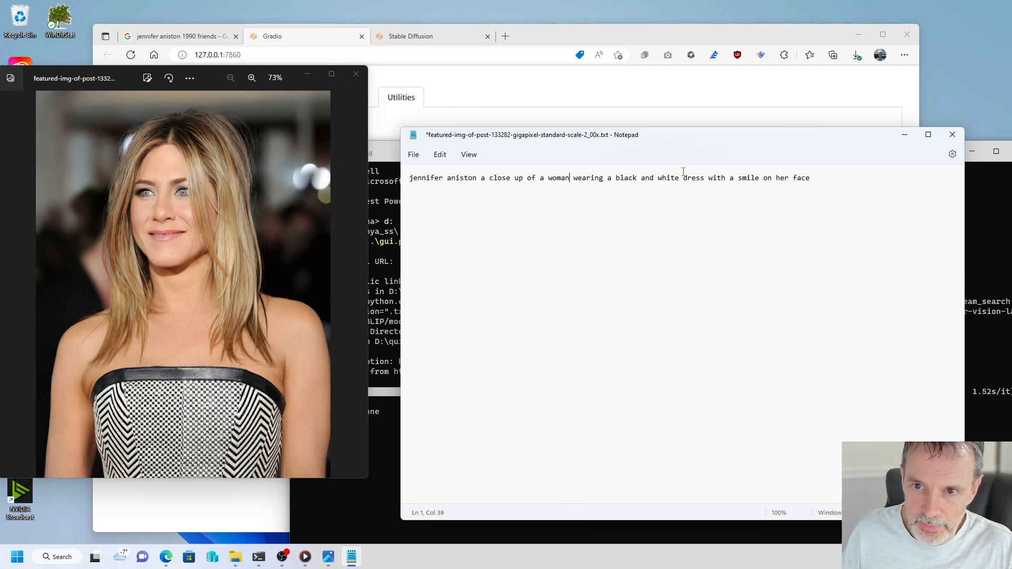
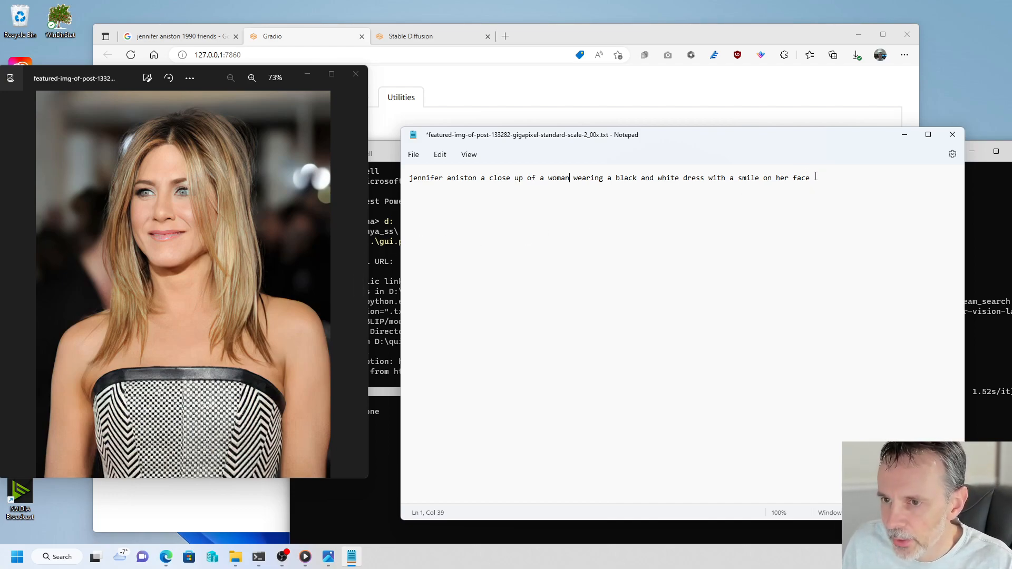
pyautogui.moveTo(811, 178); pyautogui.dragTo(708, 180)
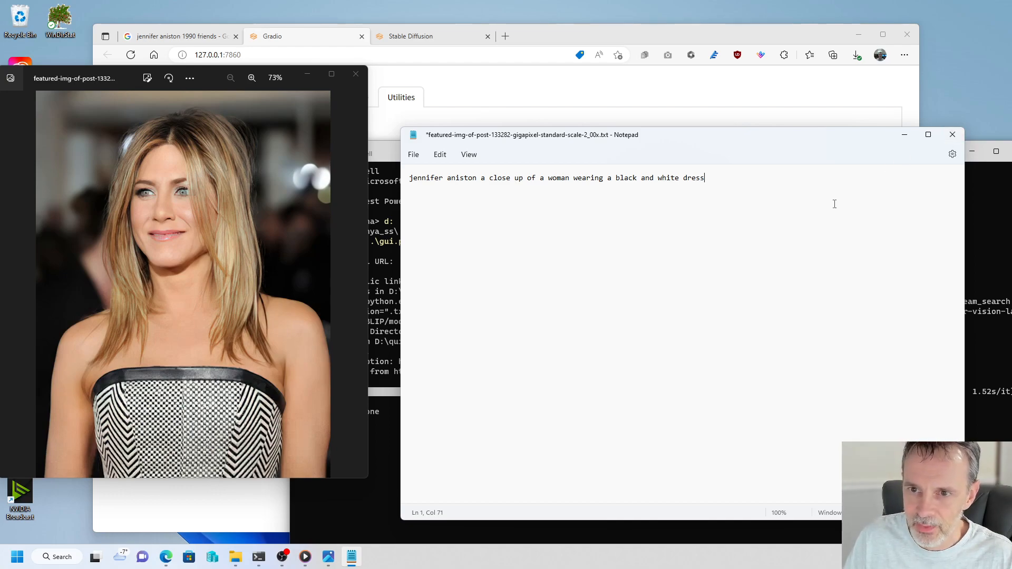
pyautogui.hotkey('ctrl', 's')
pyautogui.click(952, 134)
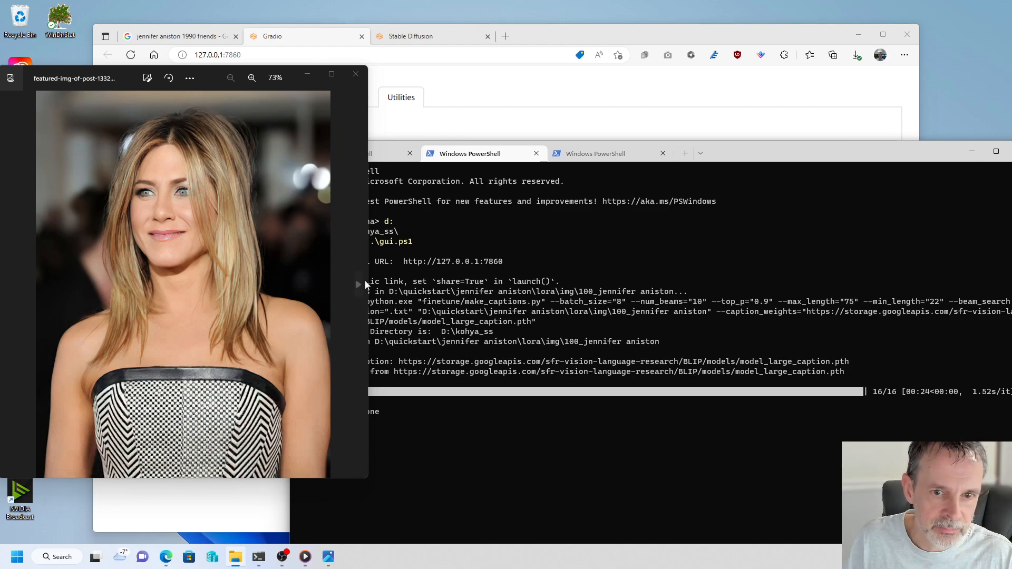
# - Check the caption of the next image, the black dress with a blue background, and close the file unedited
pyautogui.click(358, 284)
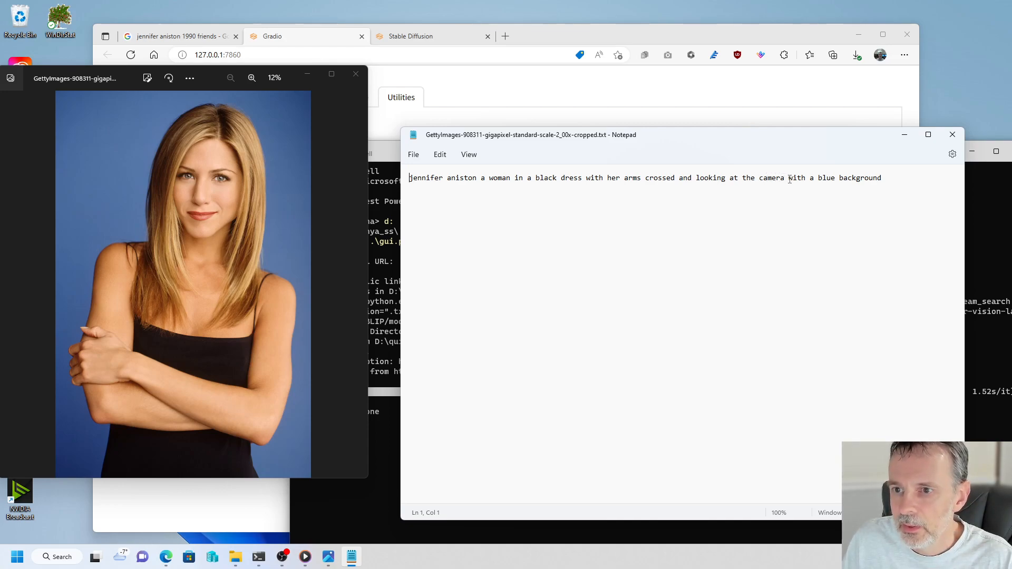
pyautogui.click(952, 135)
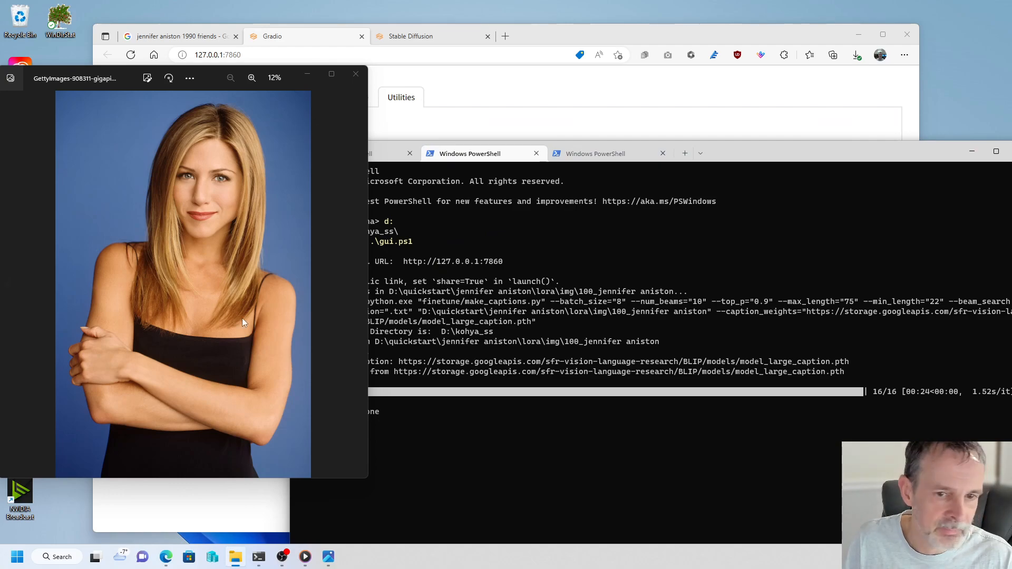
# - In the 2004 Emmys image's caption, replace "person" with "woman" and describe the dress as "white"
pyautogui.click(358, 284)
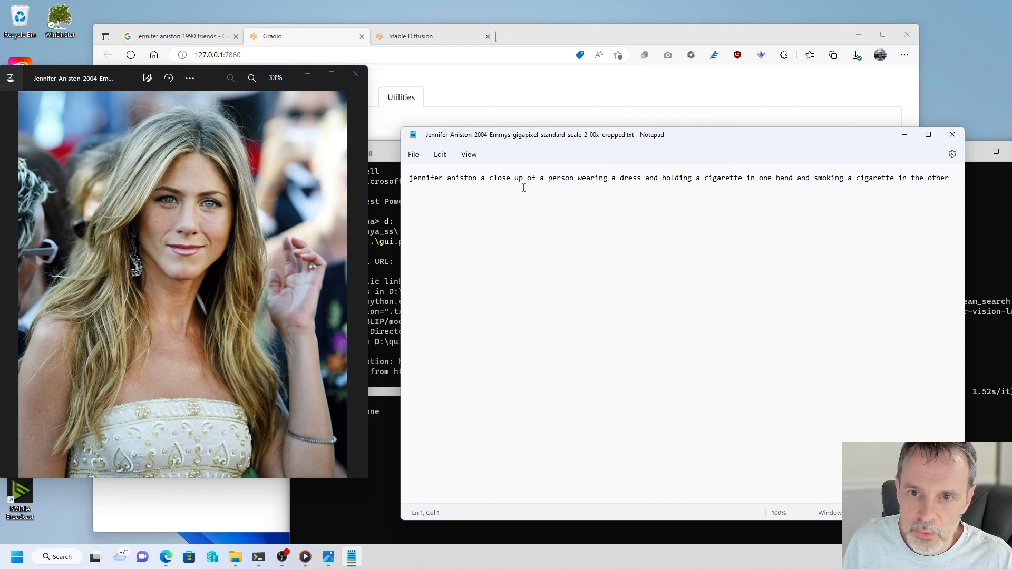
pyautogui.doubleClick(550, 182)
pyautogui.write('woman')
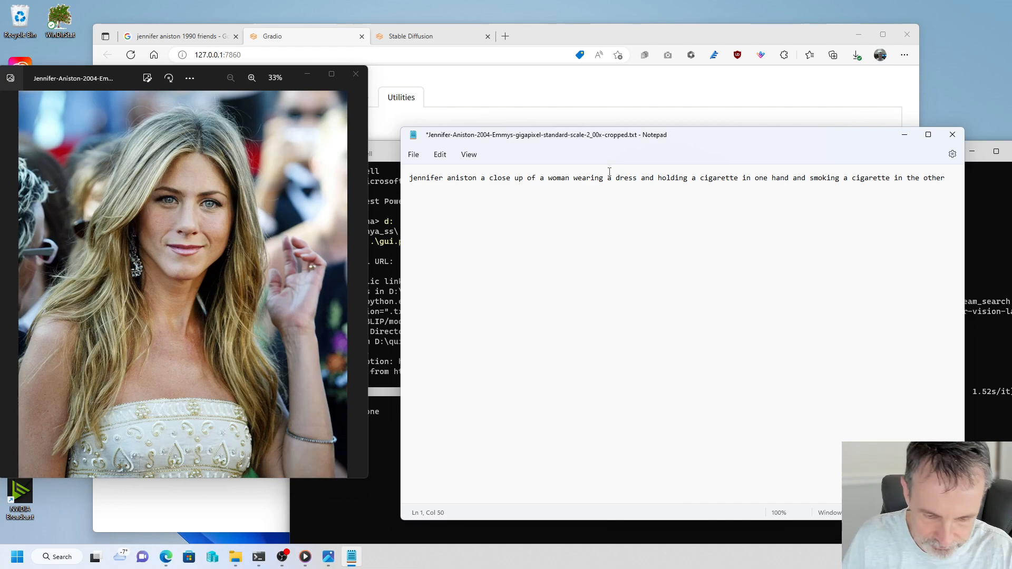
pyautogui.write('white')
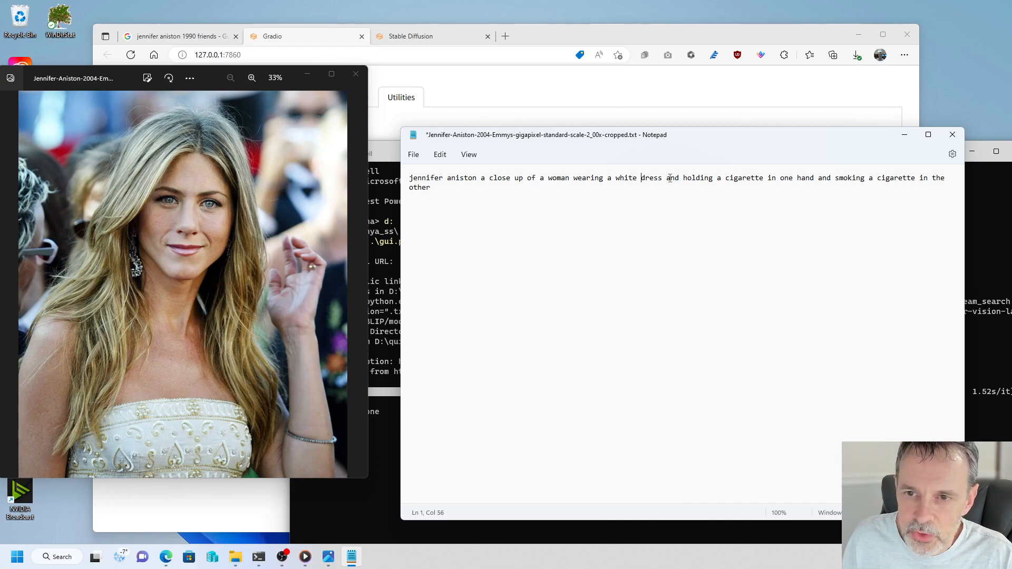
# - Replace the Emmys caption's cigarette wording with "with people in the background, blurry background", then save and close the file
pyautogui.moveTo(666, 178); pyautogui.dragTo(684, 197)
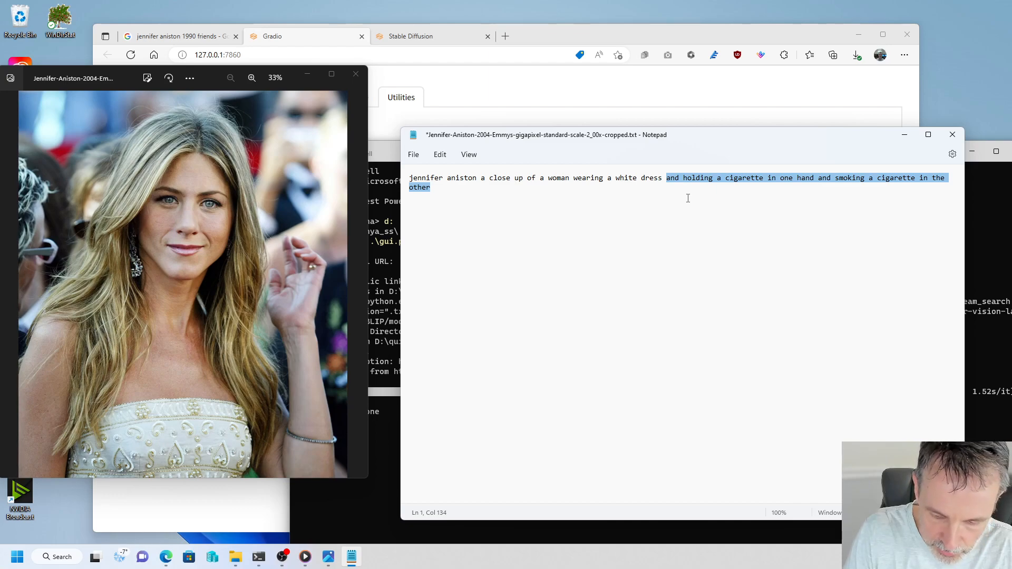
pyautogui.write('people')
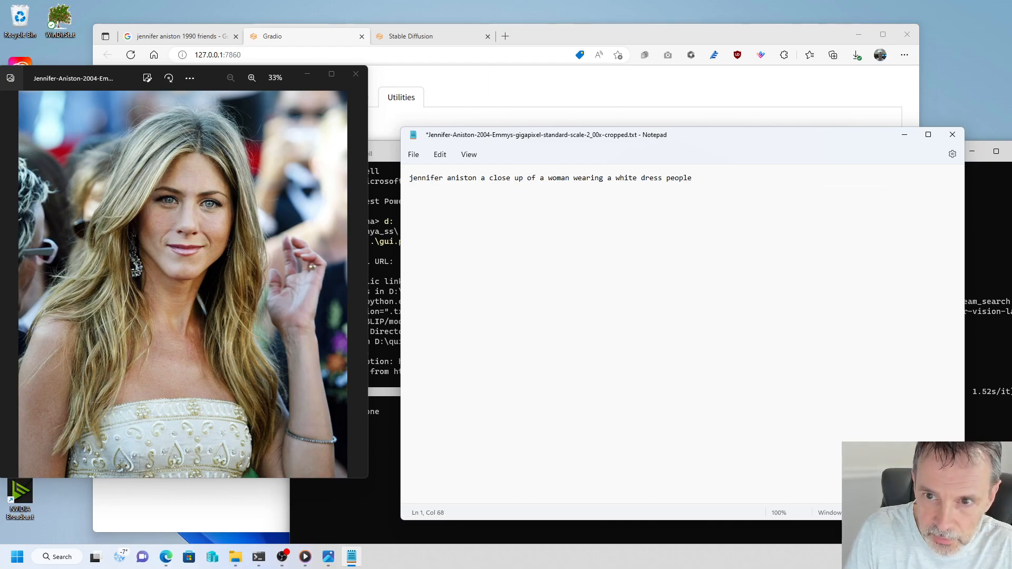
pyautogui.press('BackSpace')
pyautogui.press('BackSpace')
pyautogui.press('BackSpace')
pyautogui.press('BackSpace')
pyautogui.press('BackSpace')
pyautogui.press('BackSpace')
pyautogui.write('w')
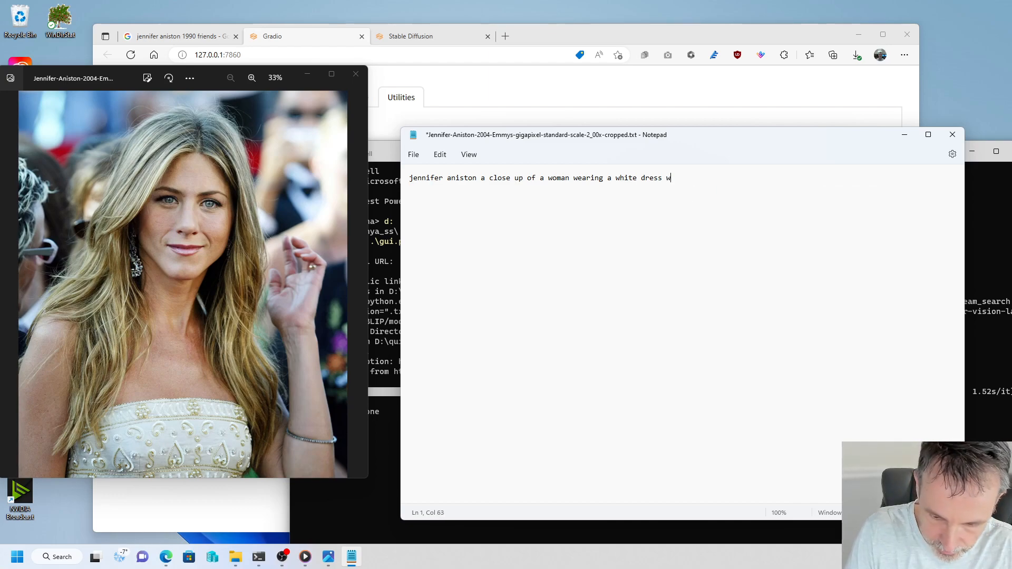
pyautogui.write('ith people in')
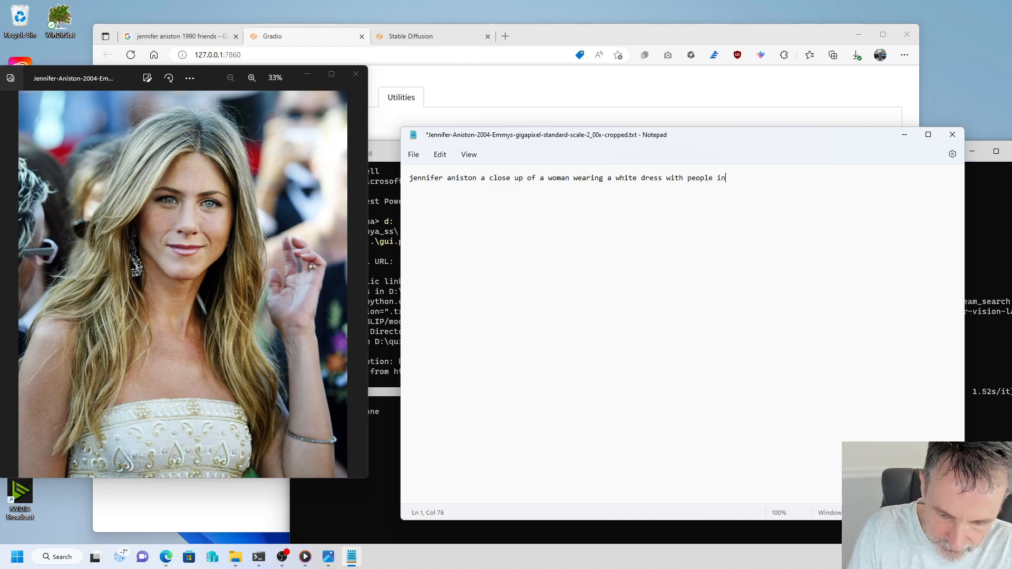
pyautogui.write(' the b')
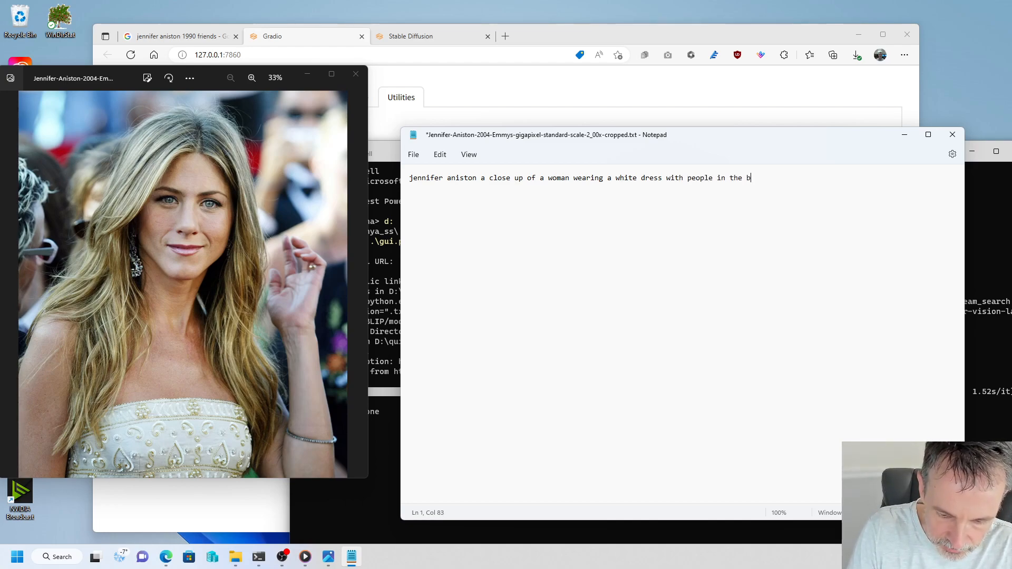
pyautogui.write('ackgroun')
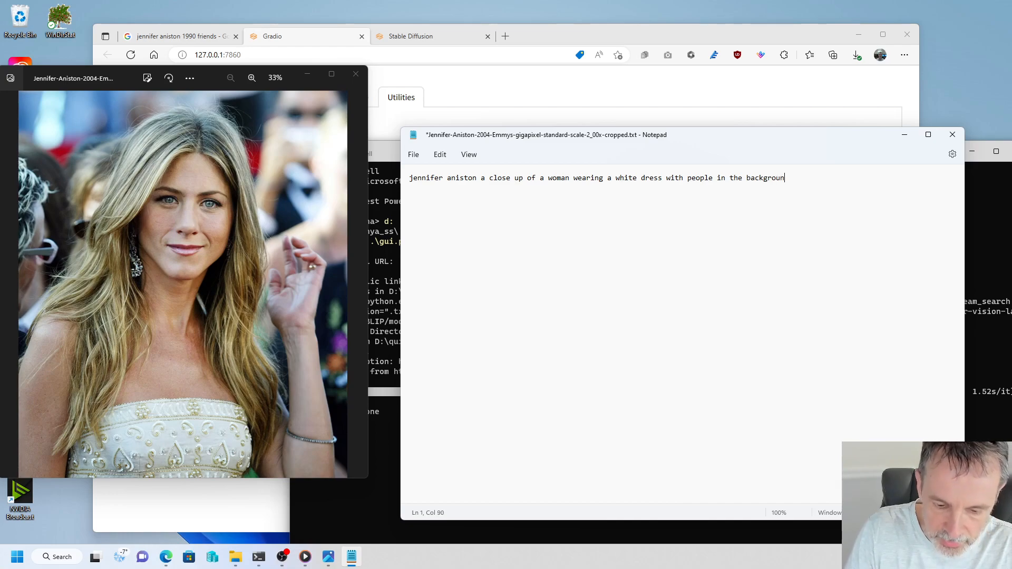
pyautogui.write('d, blurry backgroun')
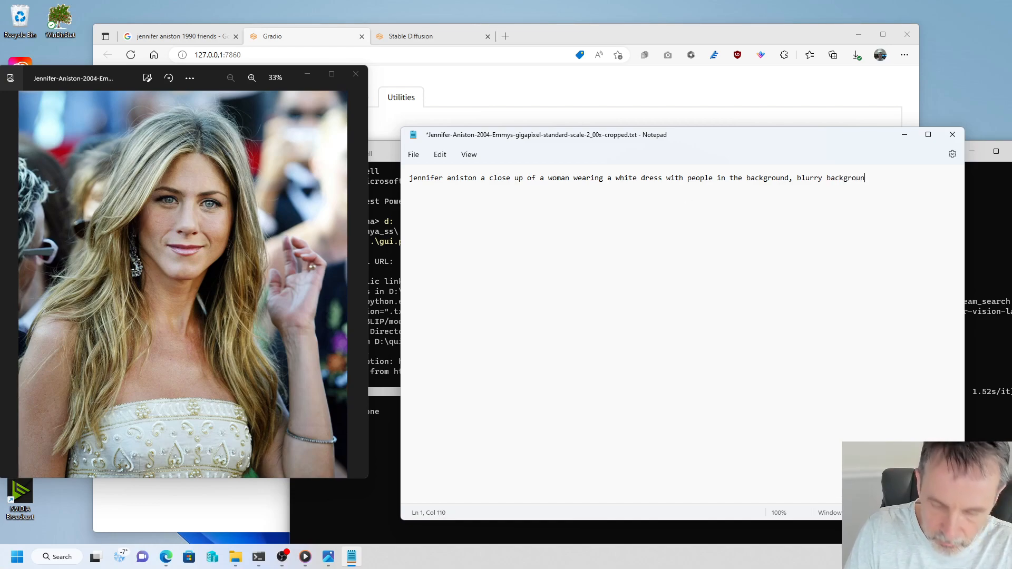
pyautogui.write('d')
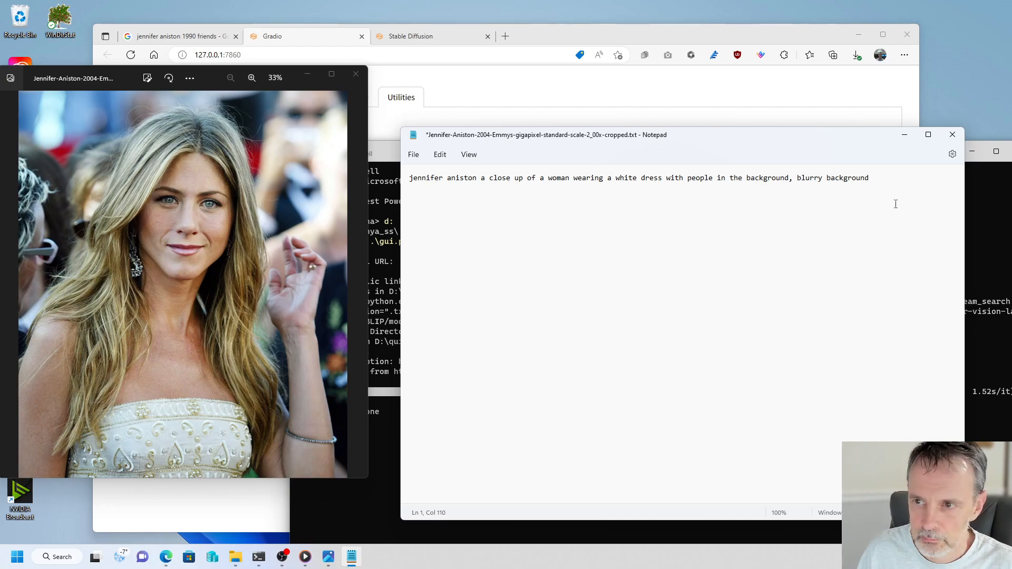
pyautogui.hotkey('ctrl', 's')
pyautogui.click(952, 134)
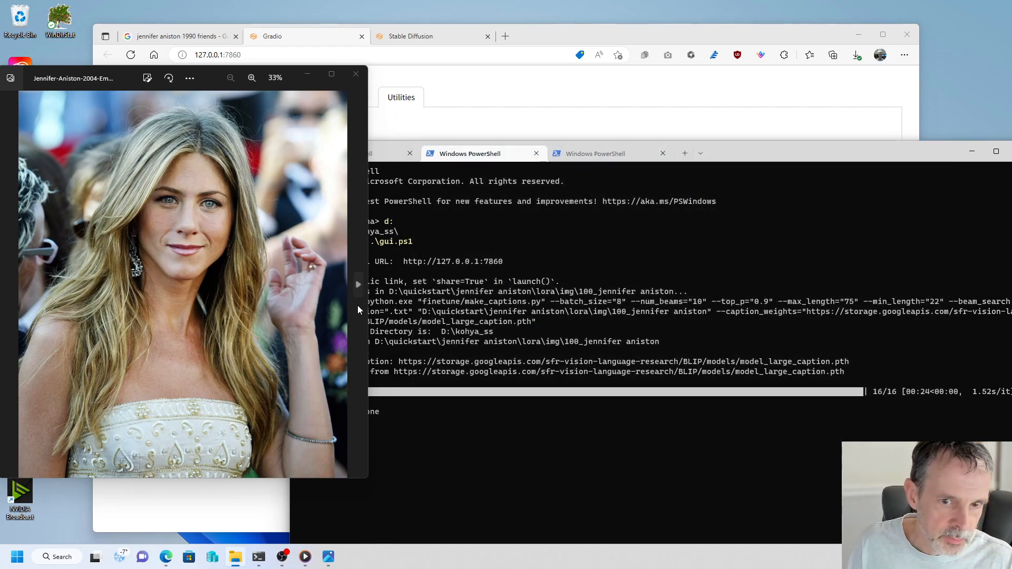
# - In the next image's caption, describing the woman with her hands on her hips, remove "for a picture"
pyautogui.click(361, 287)
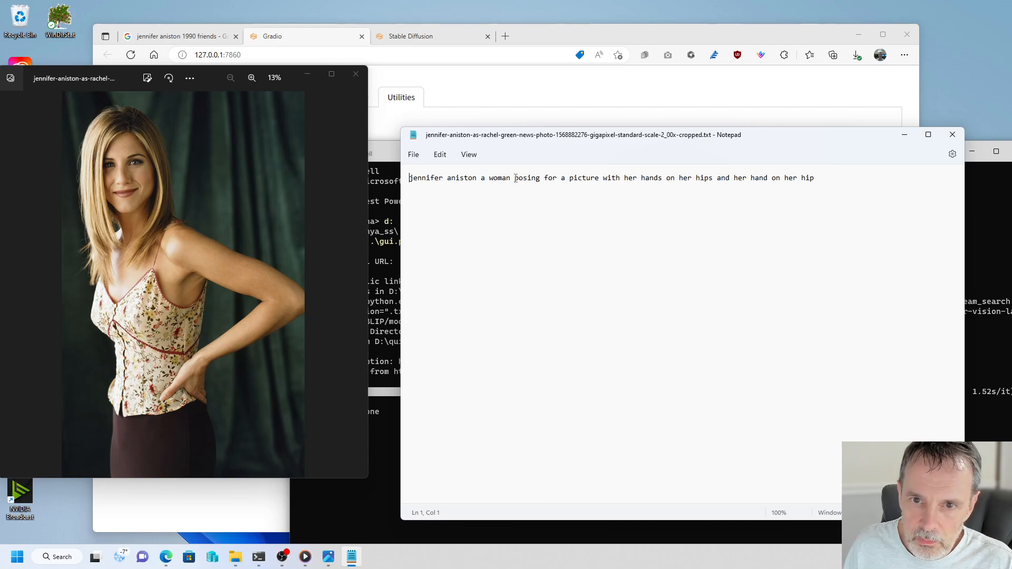
pyautogui.moveTo(544, 178); pyautogui.dragTo(604, 180)
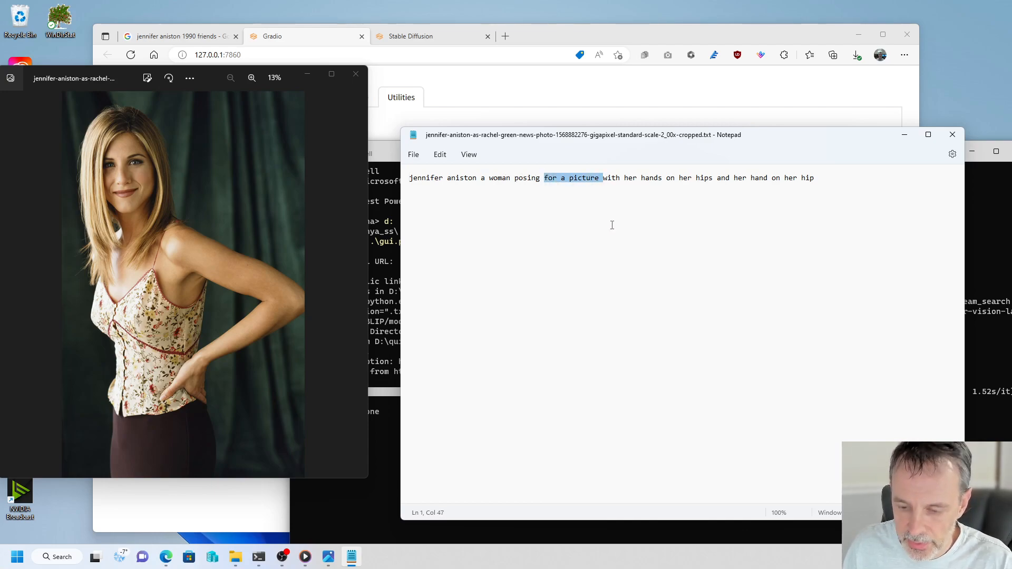
pyautogui.press('Delete')
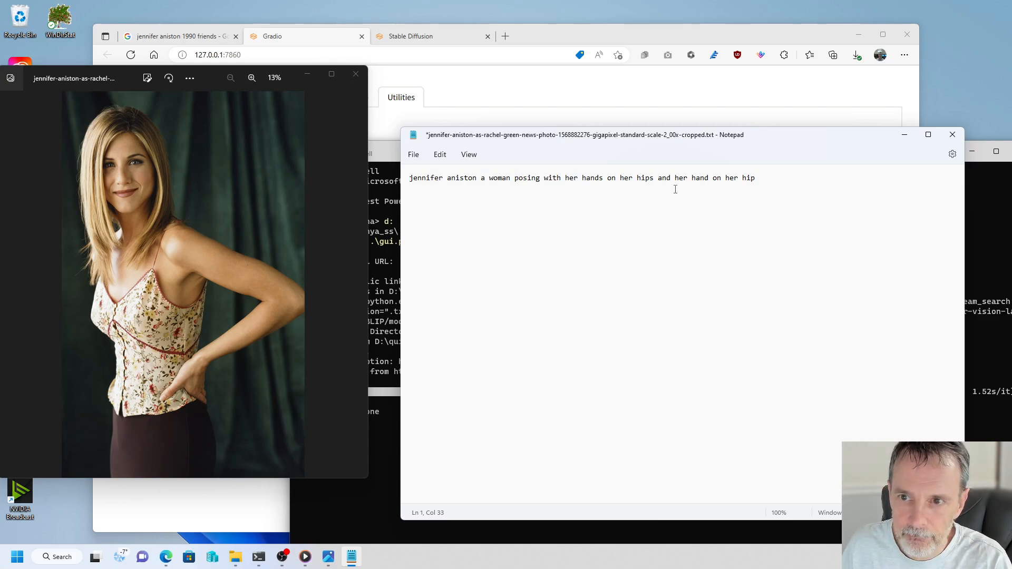
# - Replace "and her hand on her hip" with "with a green curtain background" in the caption, then save and close the file
pyautogui.moveTo(658, 178); pyautogui.dragTo(791, 174)
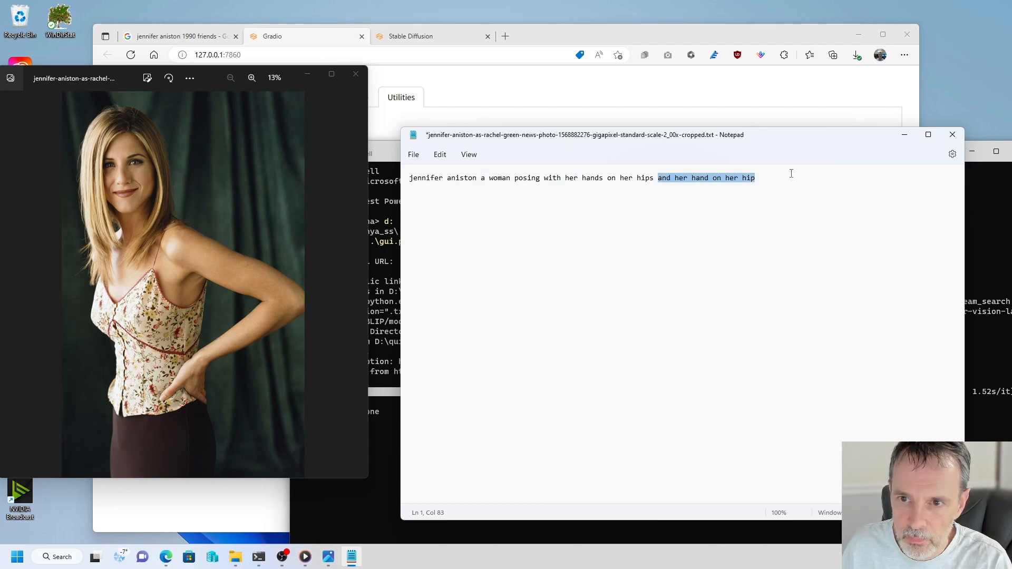
pyautogui.write('with a')
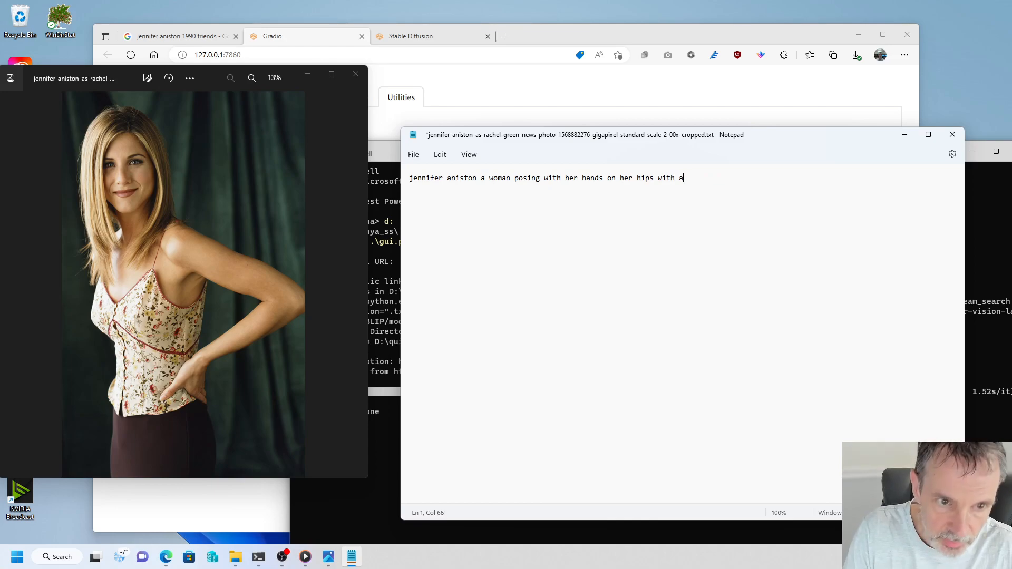
pyautogui.write(' gree')
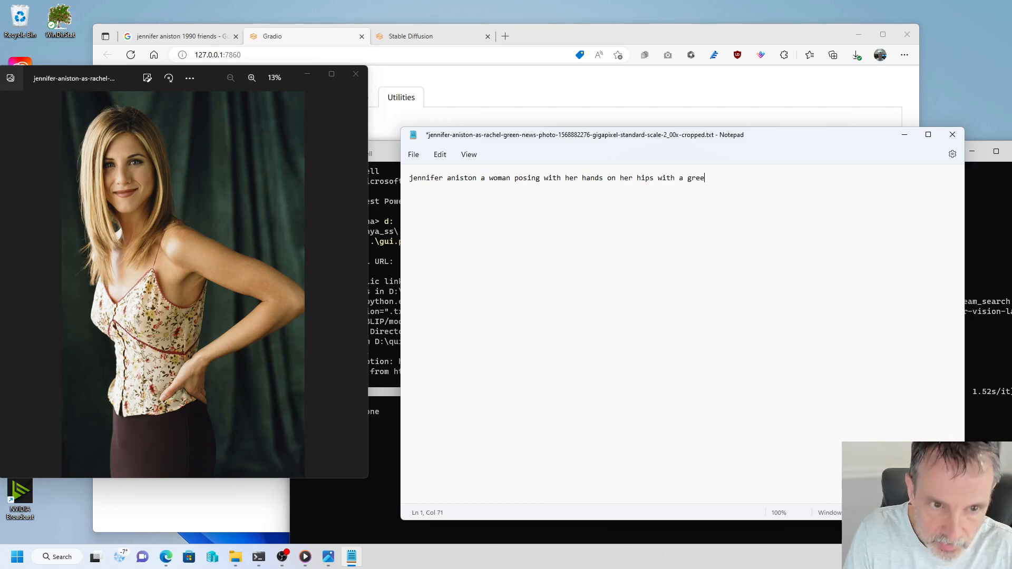
pyautogui.write('n curtain background')
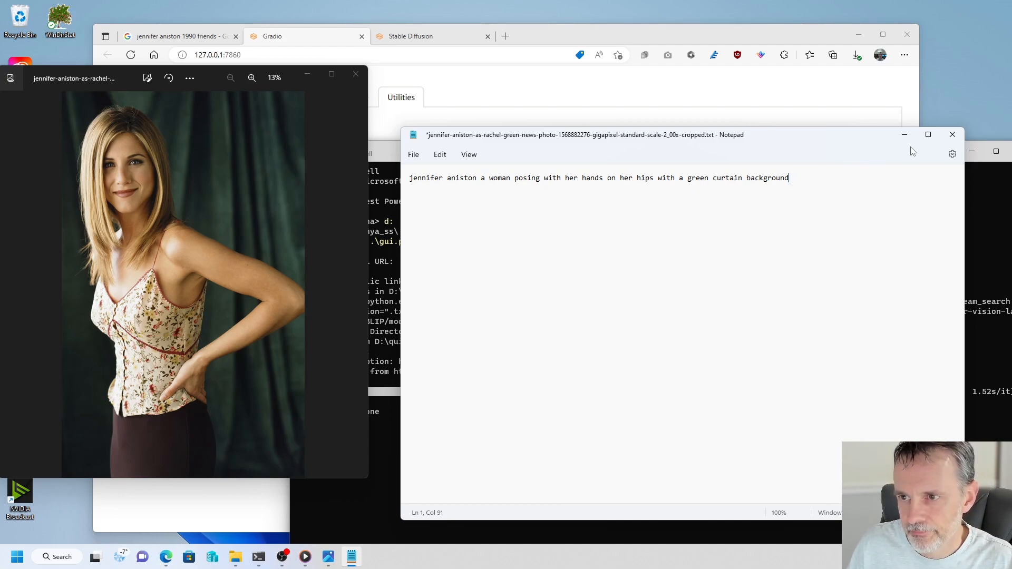
pyautogui.hotkey('ctrl', 's')
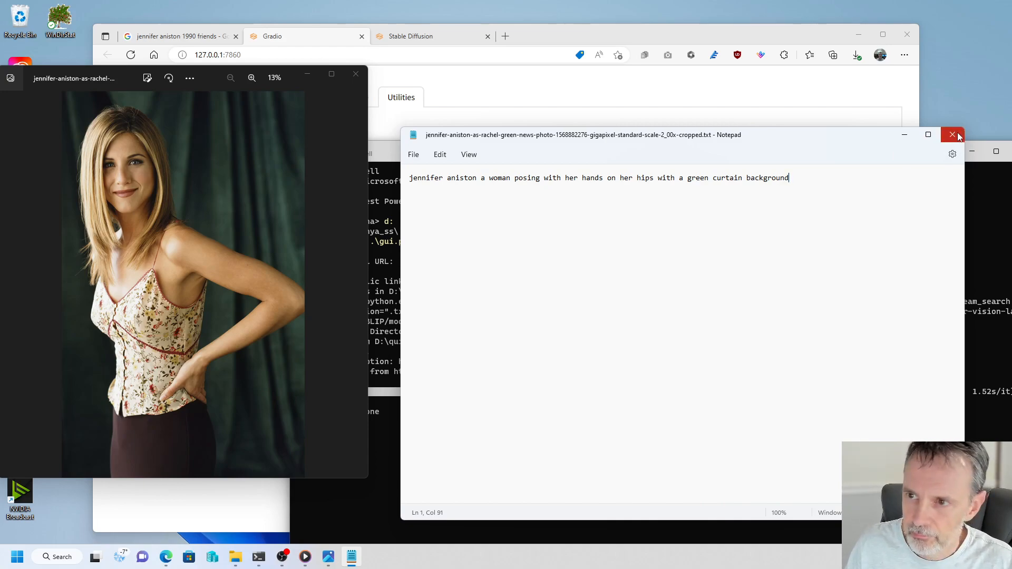
pyautogui.click(952, 135)
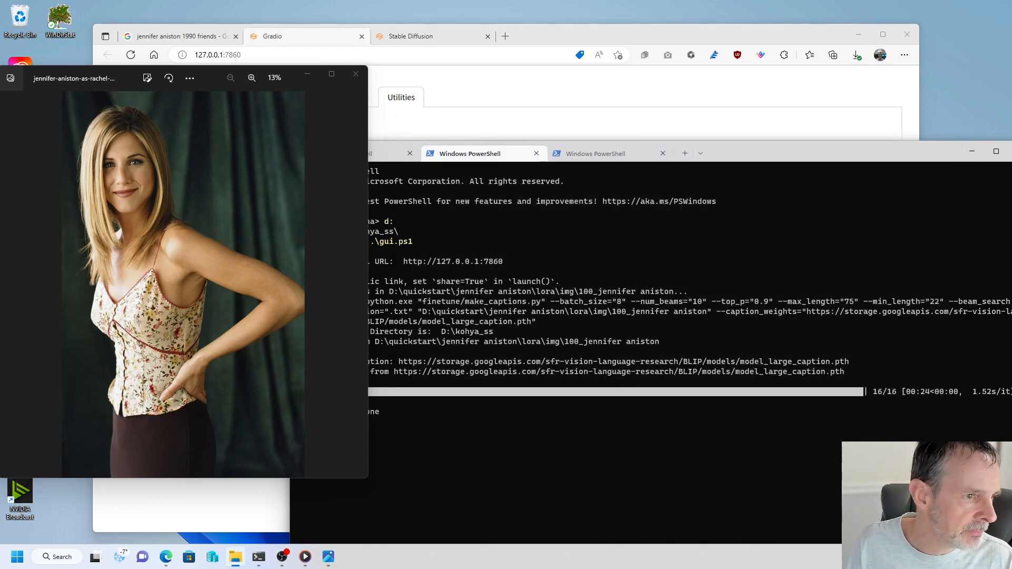
# - In the 1994 Friends image's caption, remove "for a picture" after "posing"
pyautogui.click(358, 282)
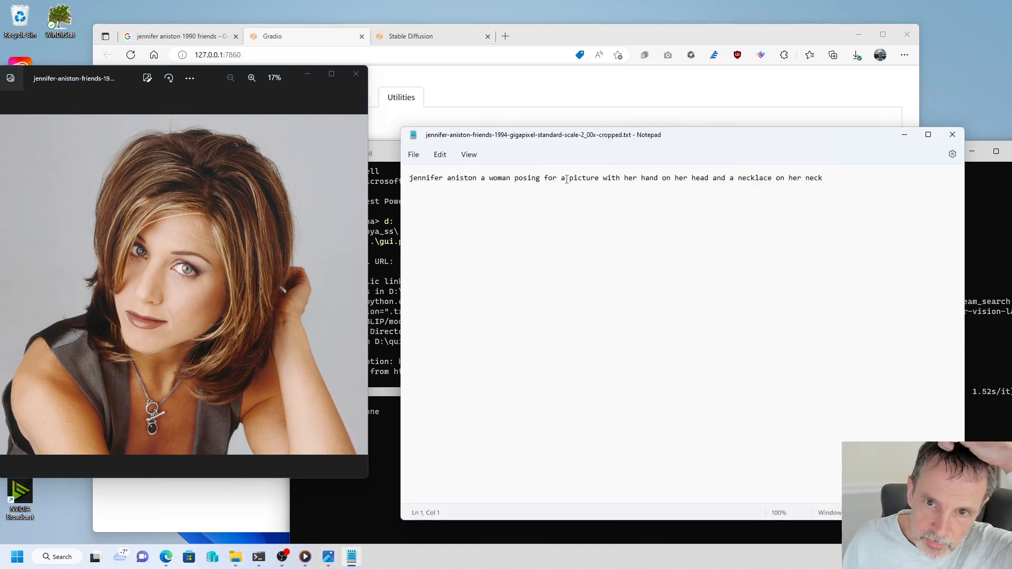
pyautogui.moveTo(540, 178); pyautogui.dragTo(603, 176)
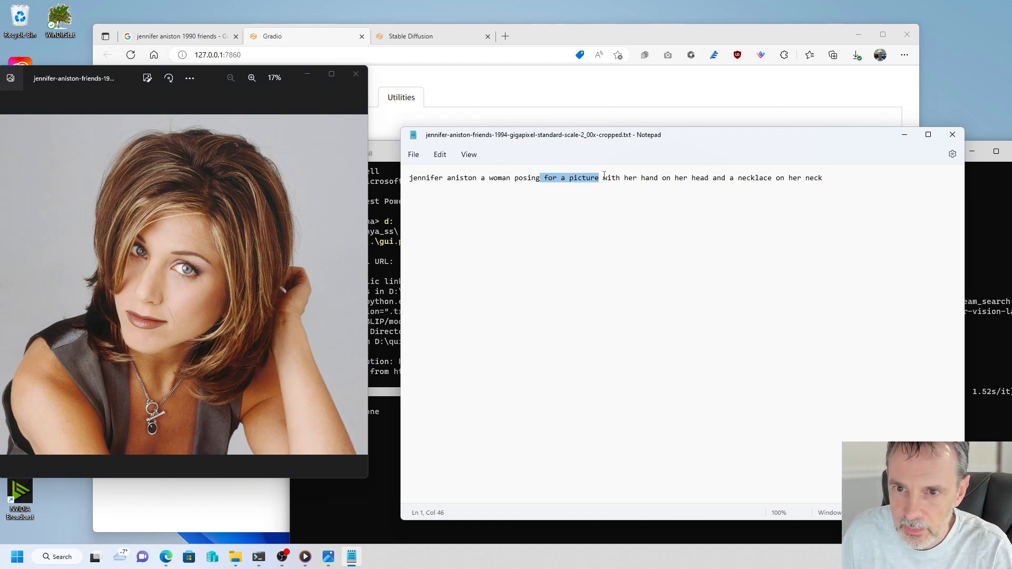
pyautogui.press('Delete')
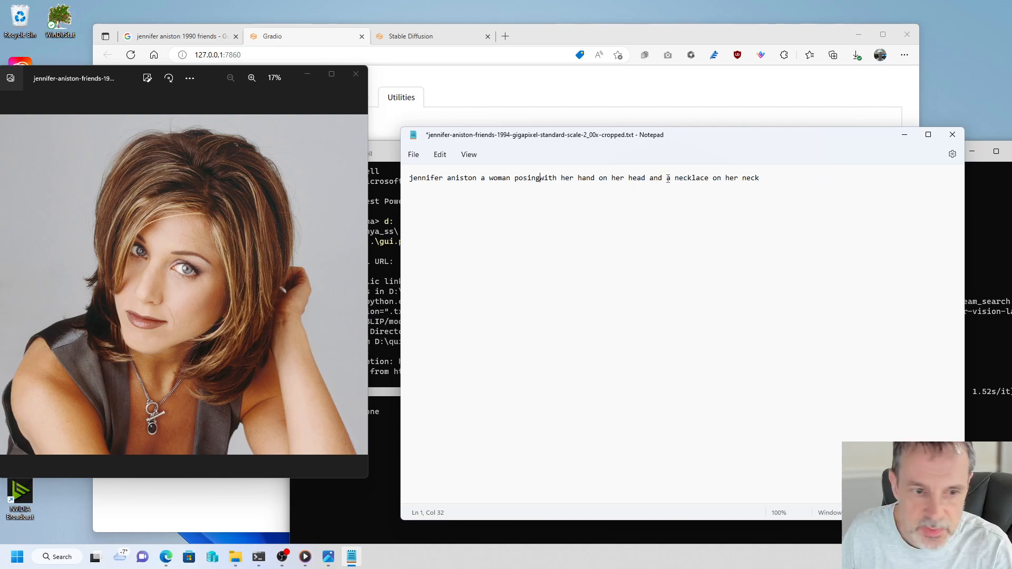
# - Append "wearing a grey dress" to the 1994 Friends image's caption, then save and close the file
pyautogui.click(799, 175)
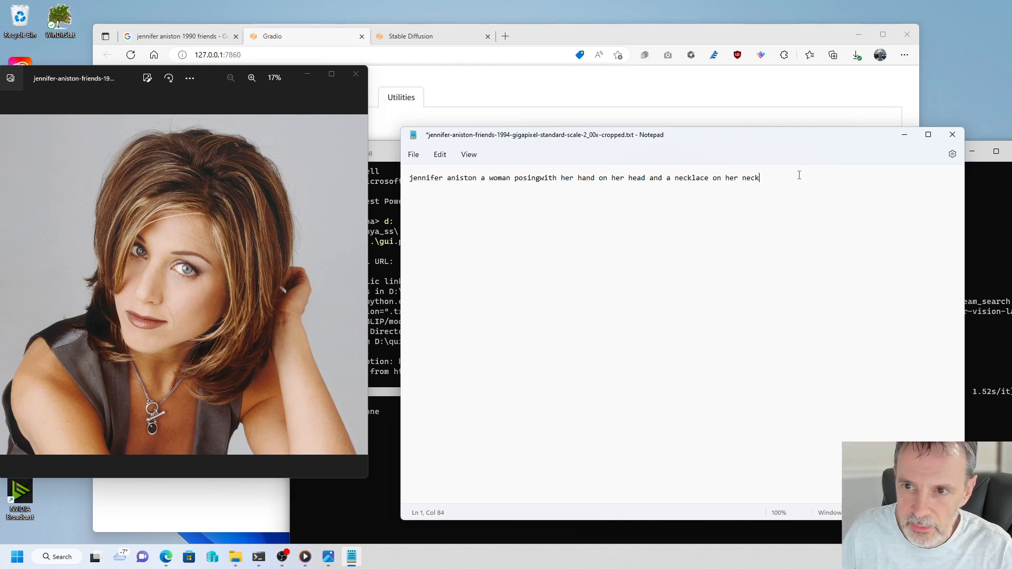
pyautogui.write('wearin')
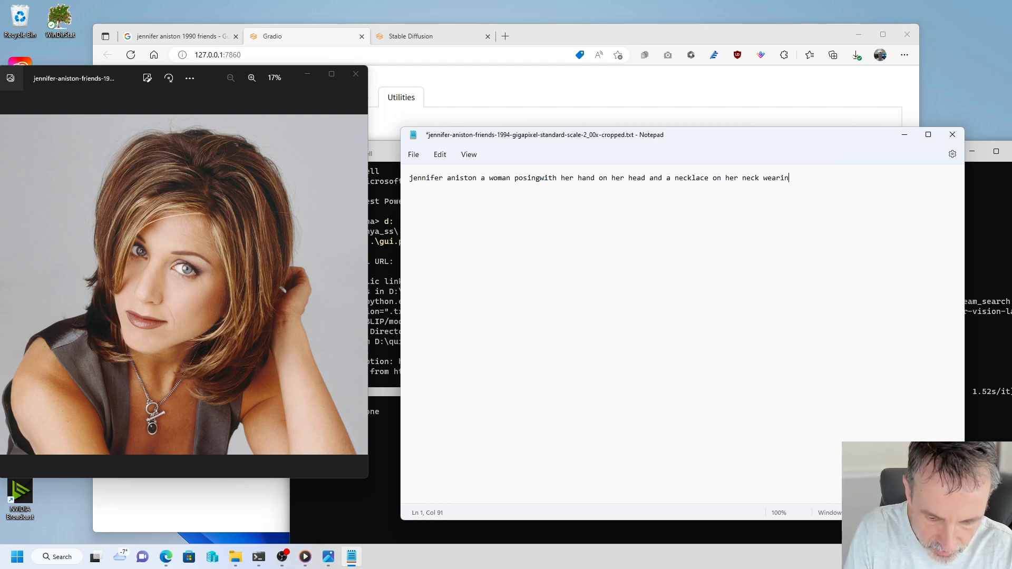
pyautogui.write('g a fr')
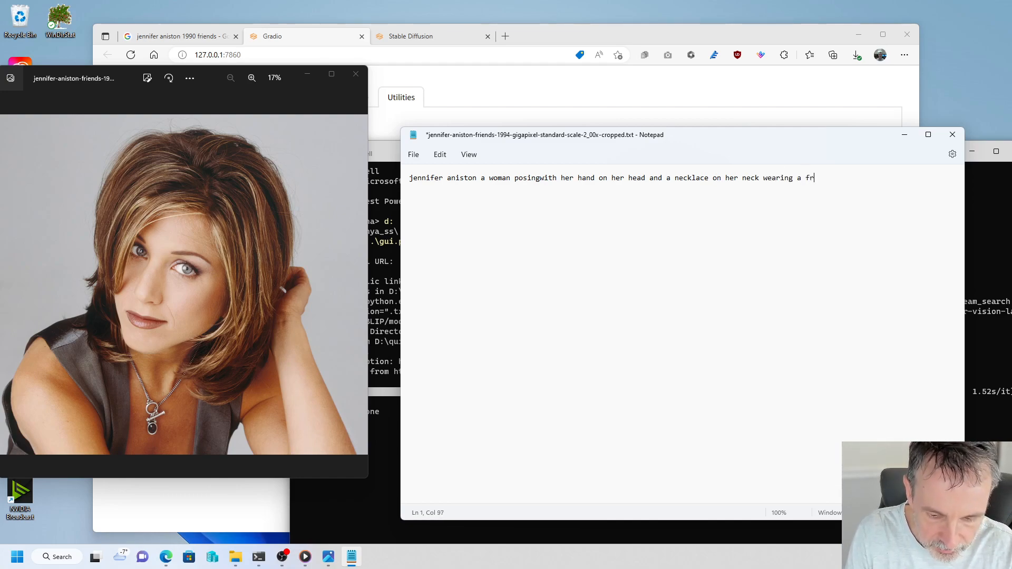
pyautogui.write('e')
pyautogui.press('BackSpace')
pyautogui.press('BackSpace')
pyautogui.press('BackSpace')
pyautogui.write('gre')
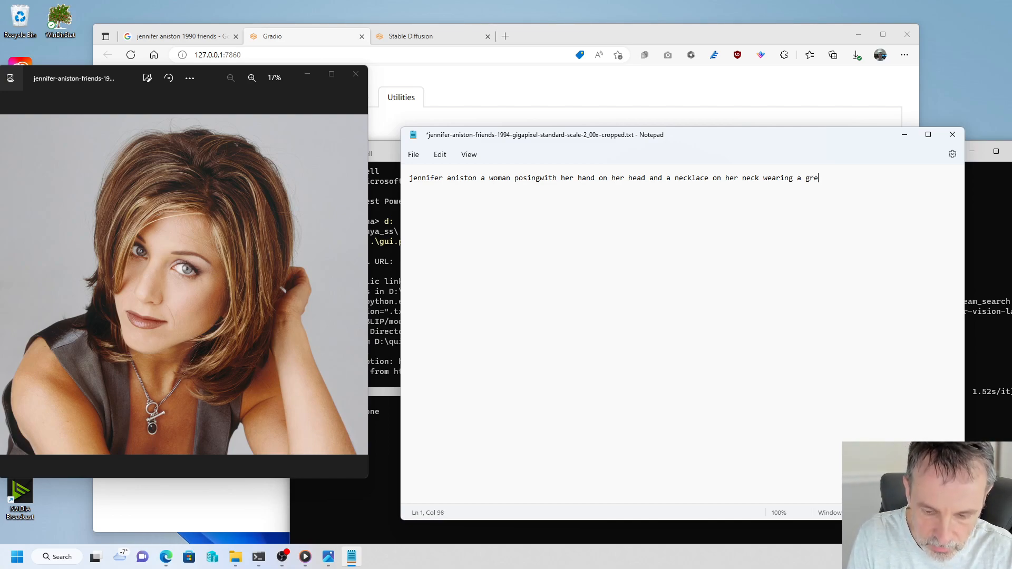
pyautogui.write('y dress')
pyautogui.hotkey('ctrl', 's')
pyautogui.click(953, 134)
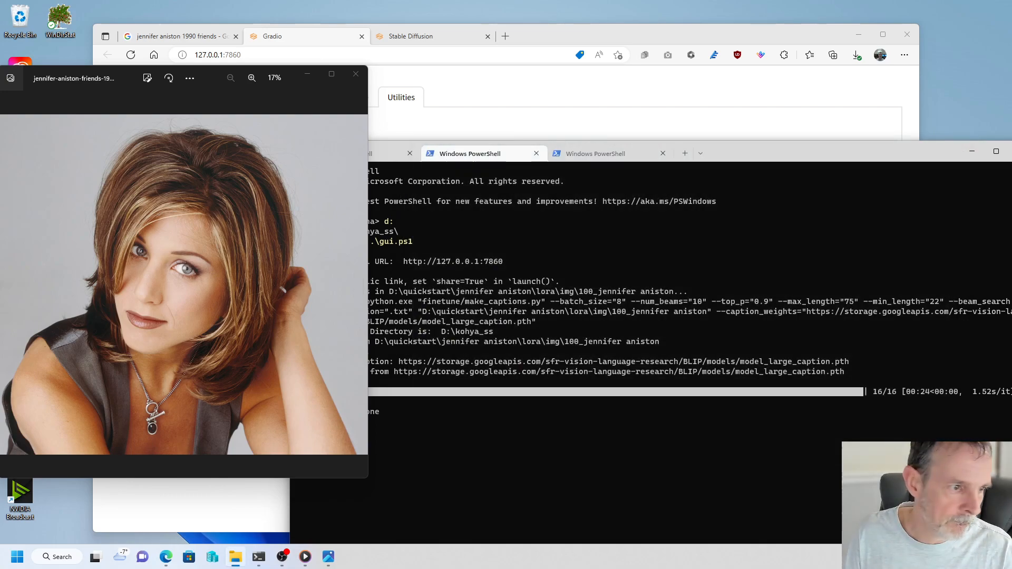
# - In the caption of the next image, the film festival one, remove "for a picture" after "posing", then save and close the file
pyautogui.moveTo(363, 327)
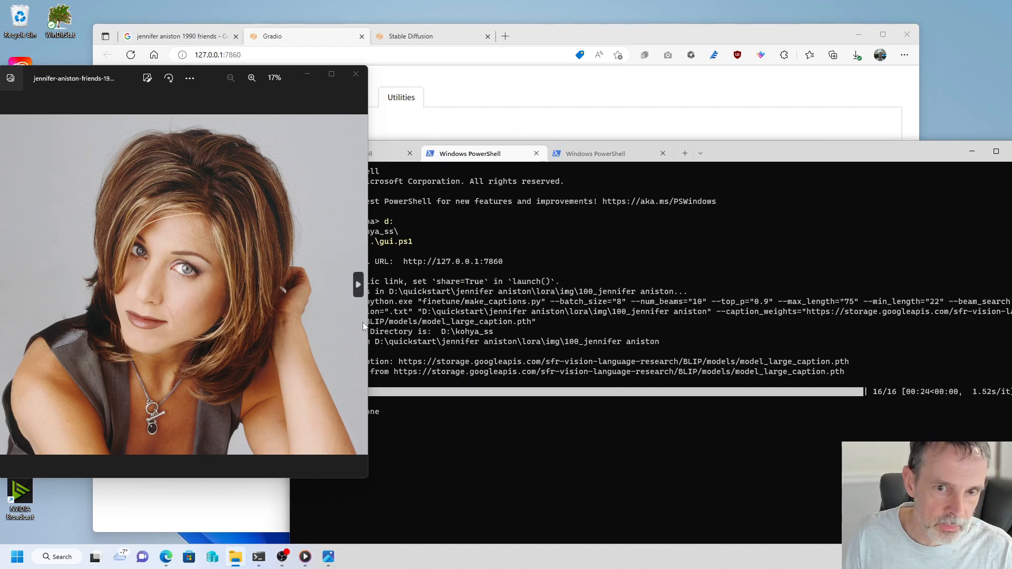
pyautogui.click(358, 287)
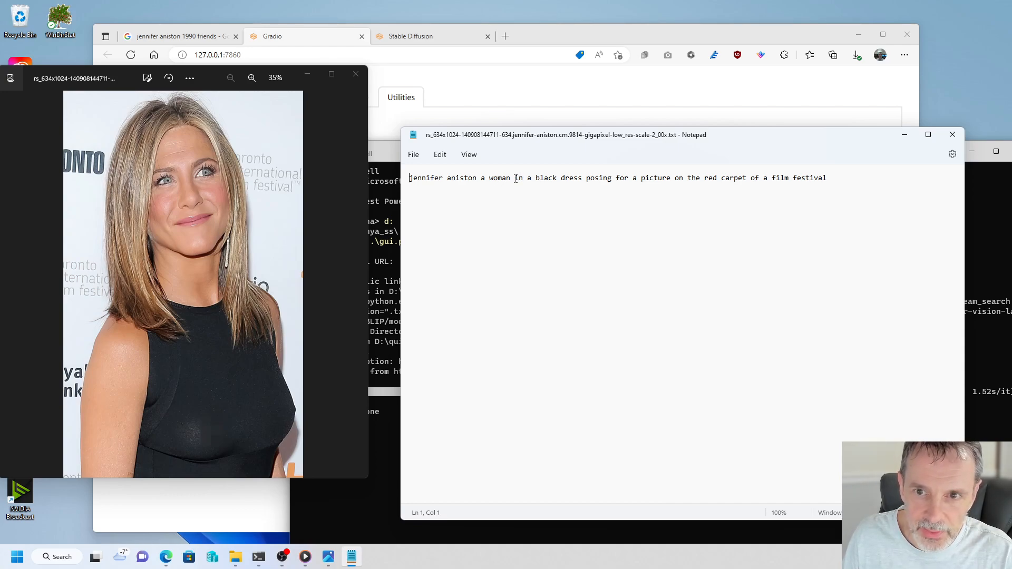
pyautogui.moveTo(615, 178); pyautogui.dragTo(676, 181)
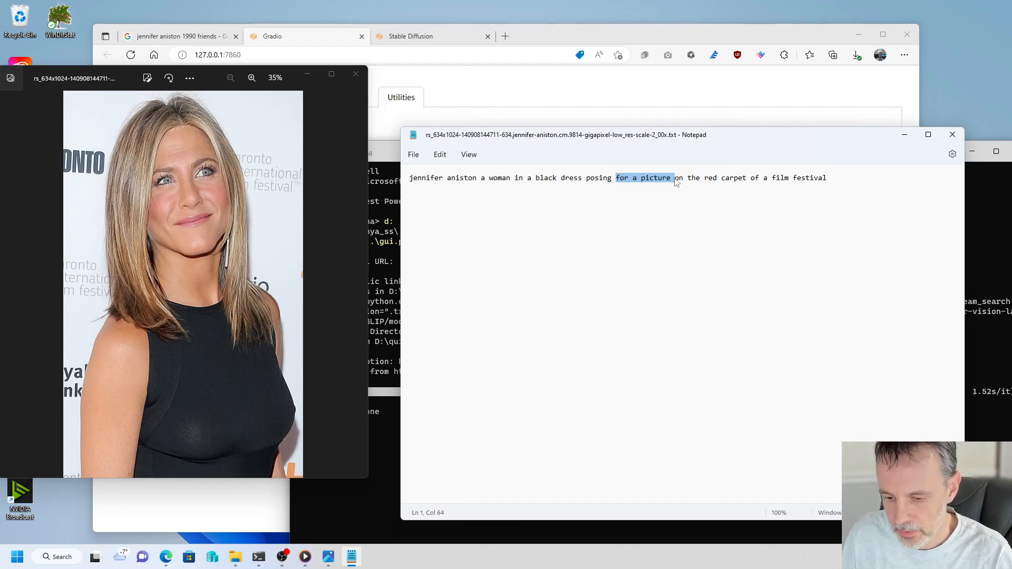
pyautogui.press('Delete')
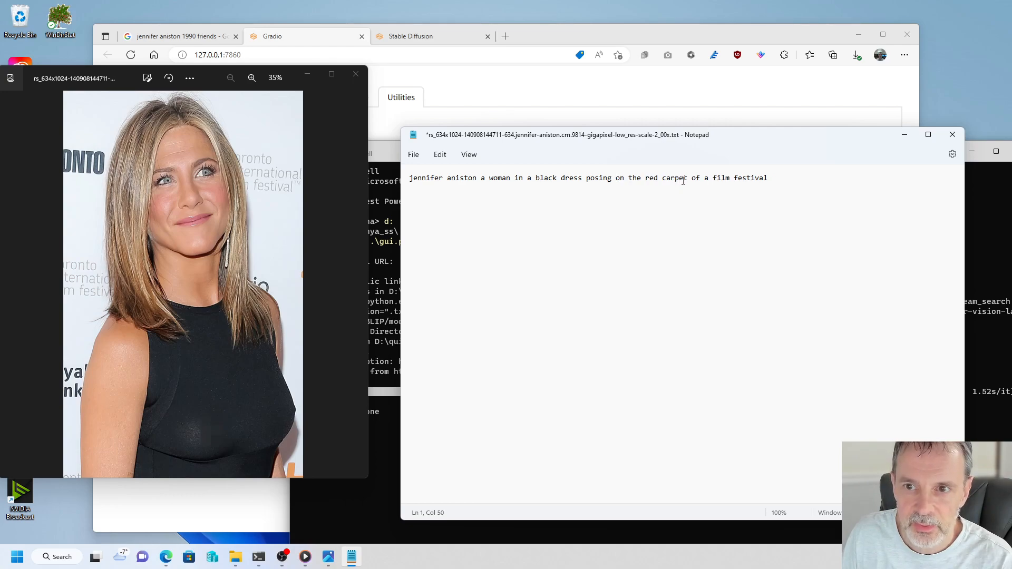
pyautogui.click(830, 176)
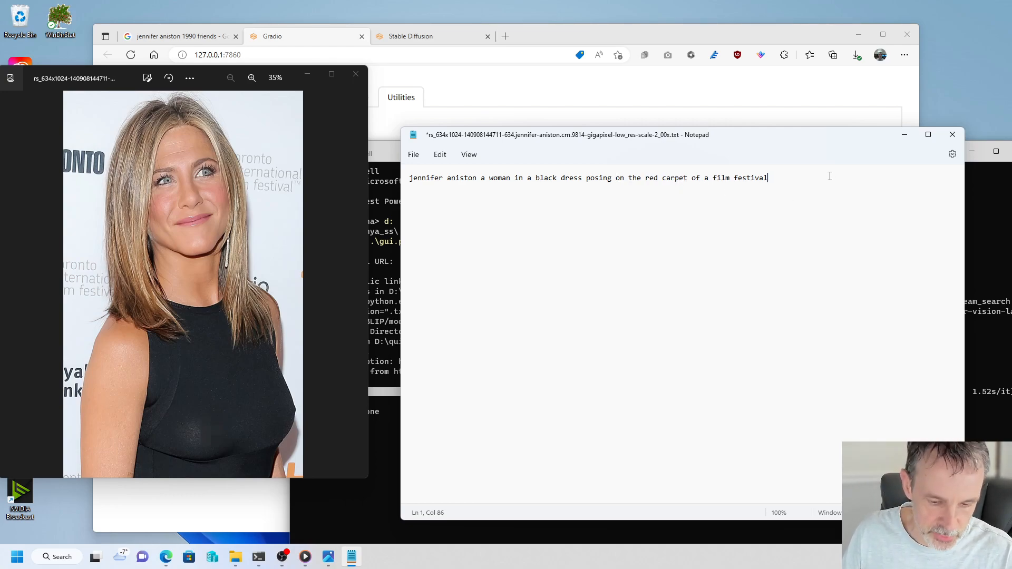
pyautogui.hotkey('ctrl', 's')
pyautogui.click(952, 134)
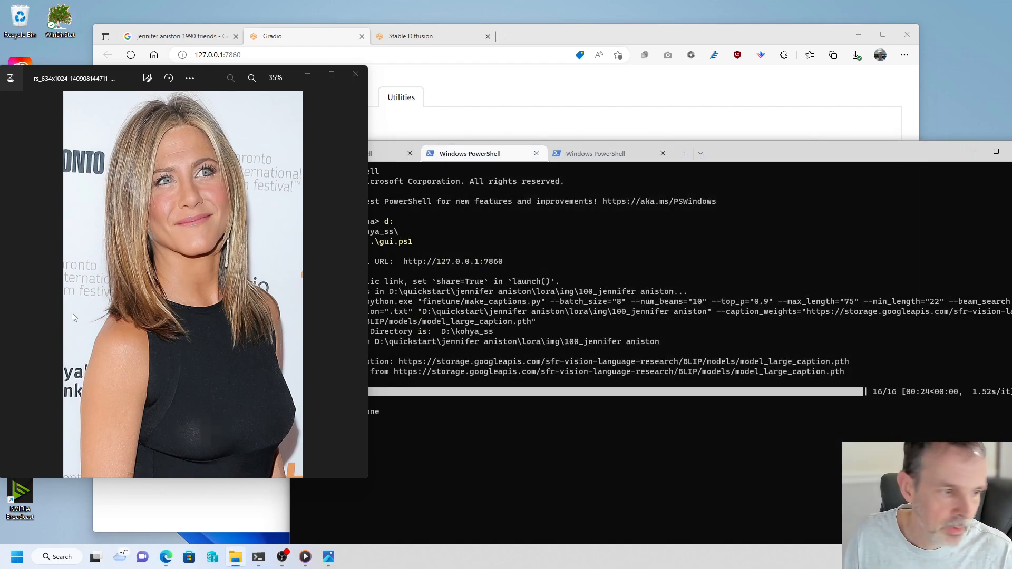
# - In the next image's caption, describing the close-up in a strapless dress, remove "with long hair"
pyautogui.click(356, 287)
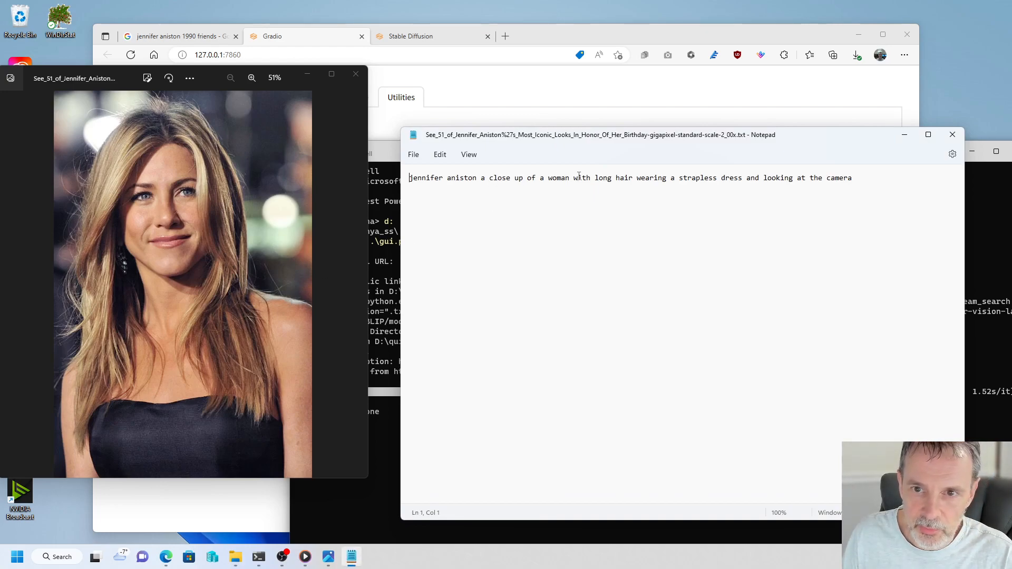
pyautogui.moveTo(575, 176); pyautogui.dragTo(638, 175)
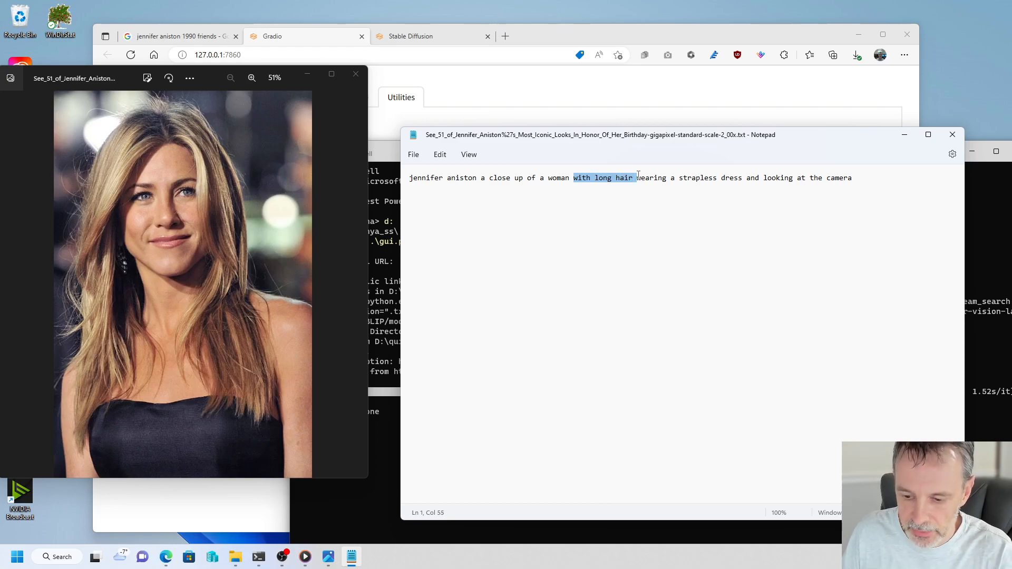
pyautogui.press('Delete')
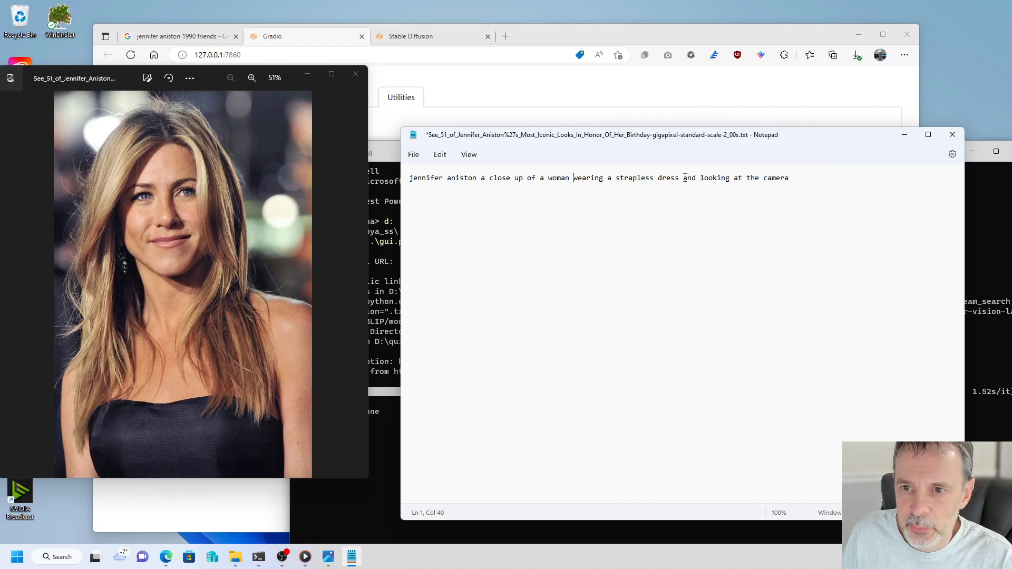
# - Replace "and looking at the camera" with "blurry background" in the strapless dress caption, then save and close the file
pyautogui.moveTo(683, 177); pyautogui.dragTo(816, 176)
pyautogui.press('BackSpace')
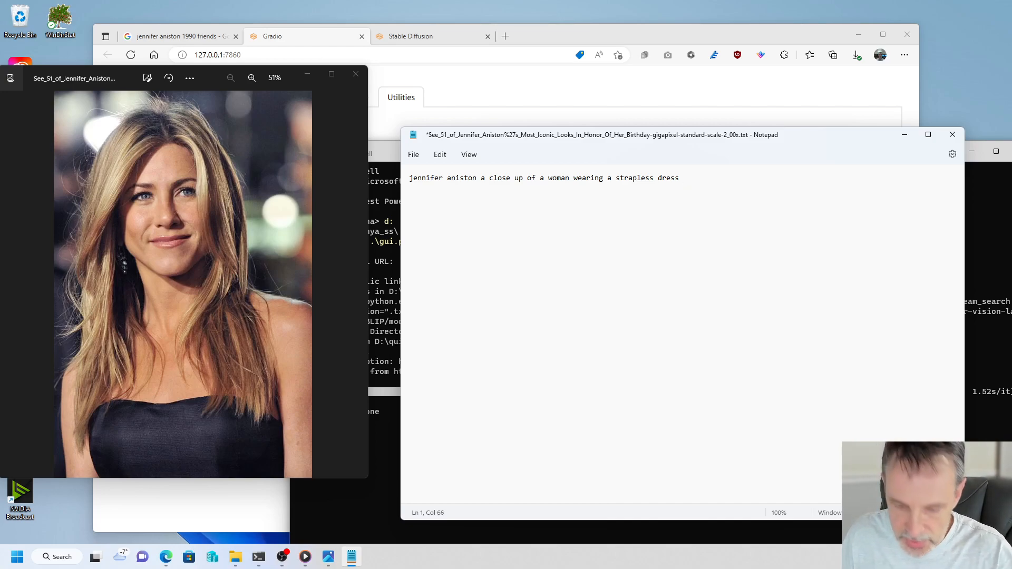
pyautogui.write('blurry')
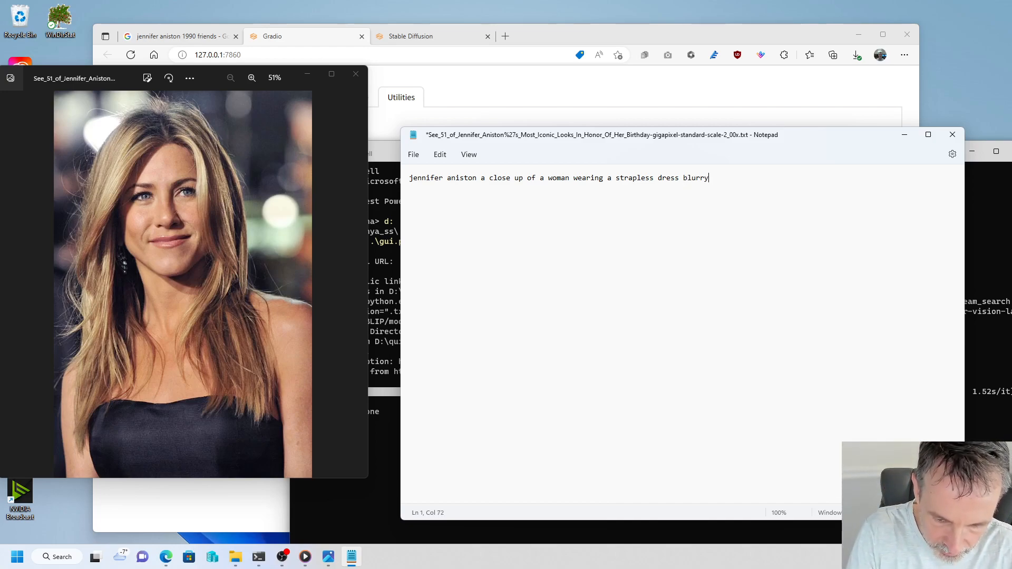
pyautogui.write(' background')
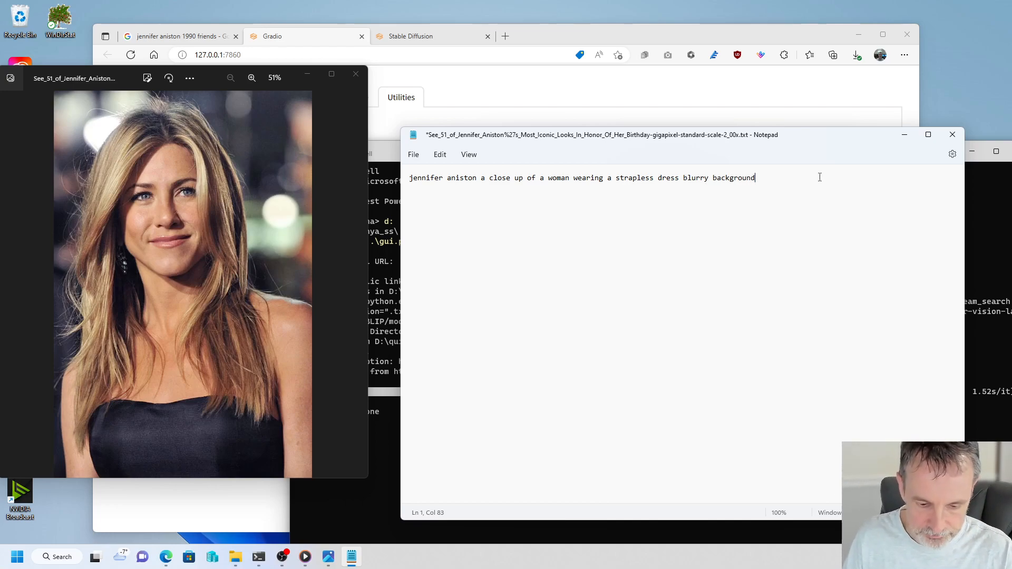
pyautogui.hotkey('ctrl', 's')
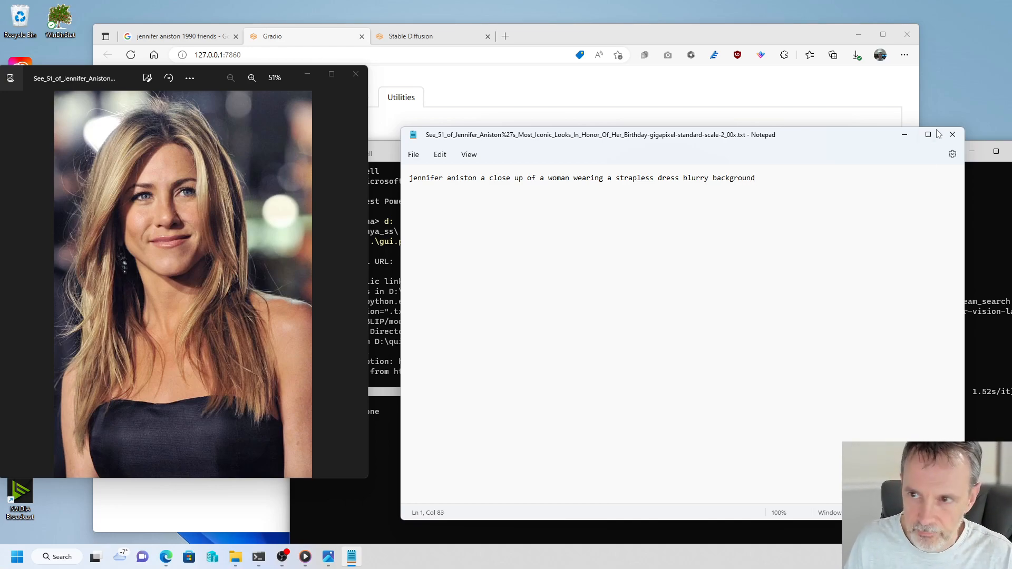
pyautogui.click(950, 135)
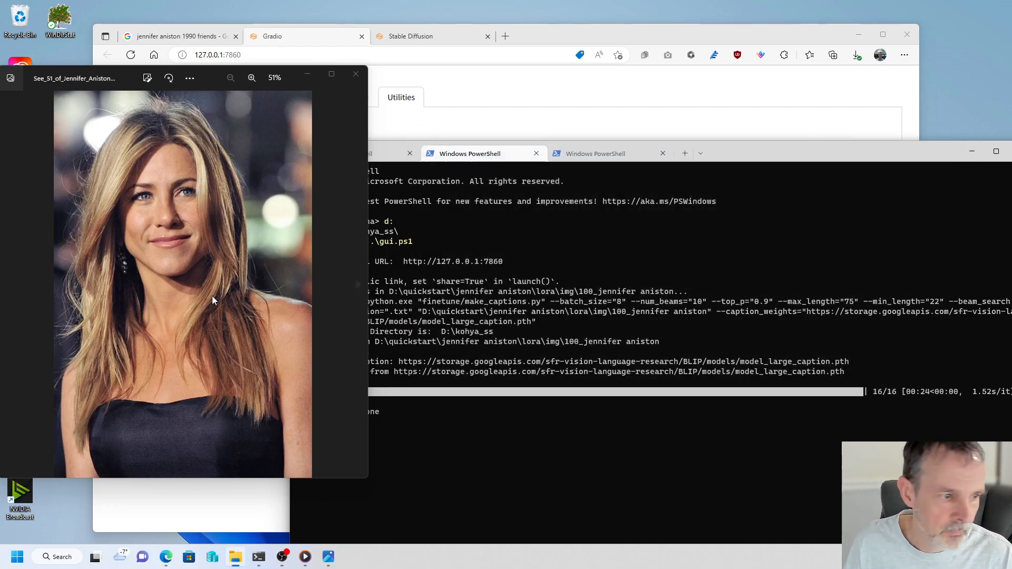
# - In the next image's caption, insert "black" before "leather dress", then save and close the file
pyautogui.click(353, 285)
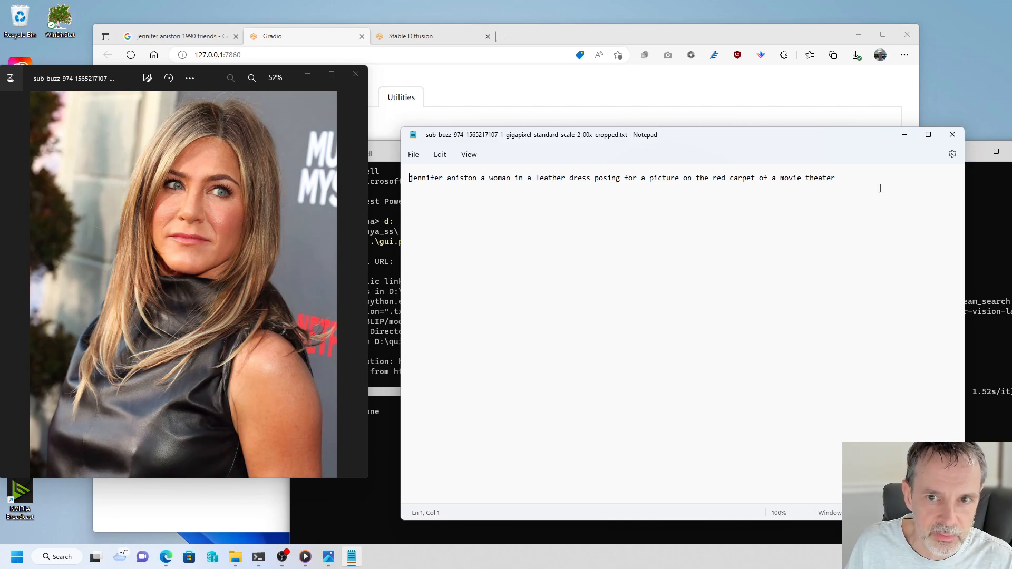
pyautogui.click(535, 178)
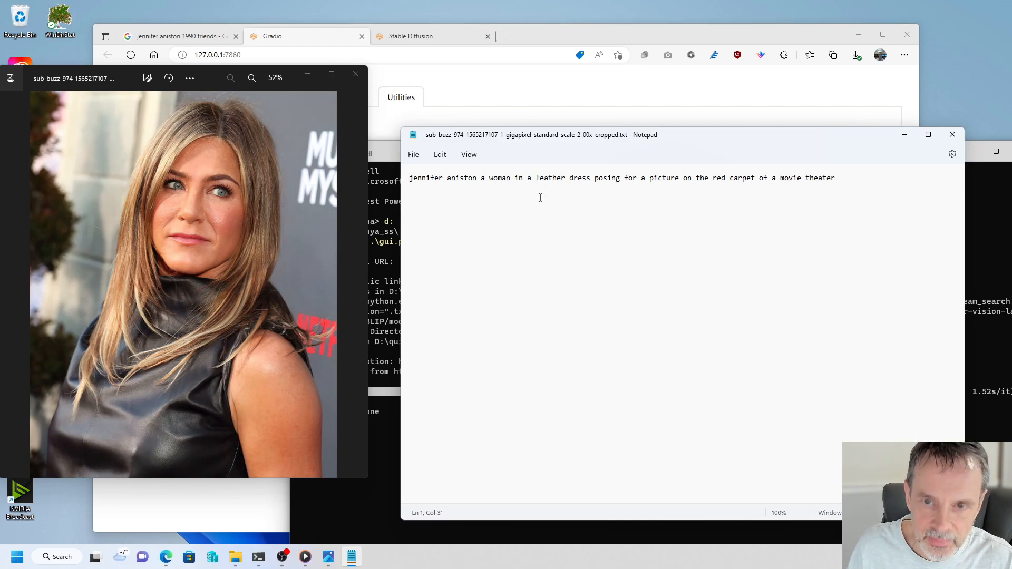
pyautogui.write('black')
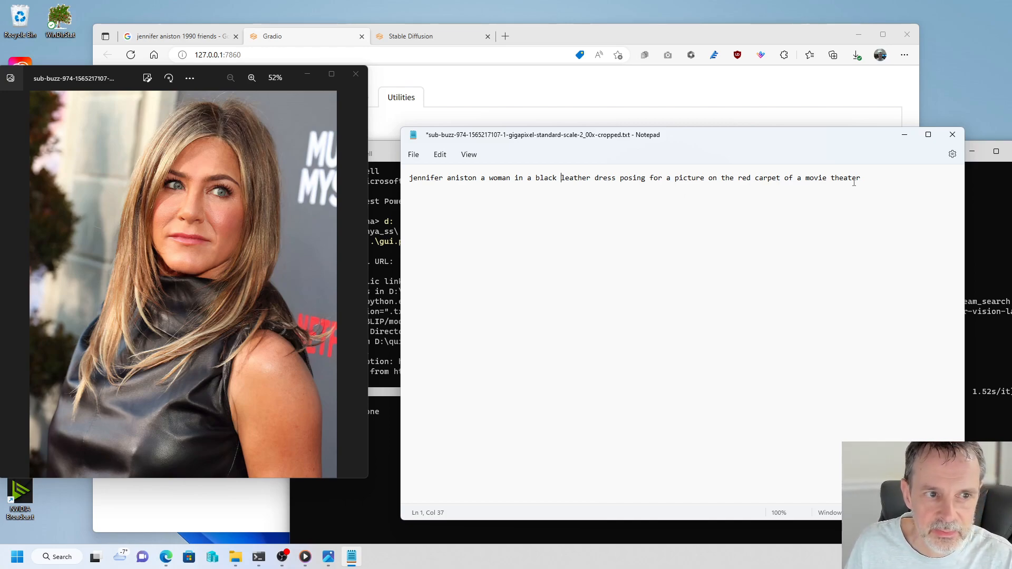
pyautogui.click(892, 203)
pyautogui.hotkey('ctrl', 's')
pyautogui.click(951, 135)
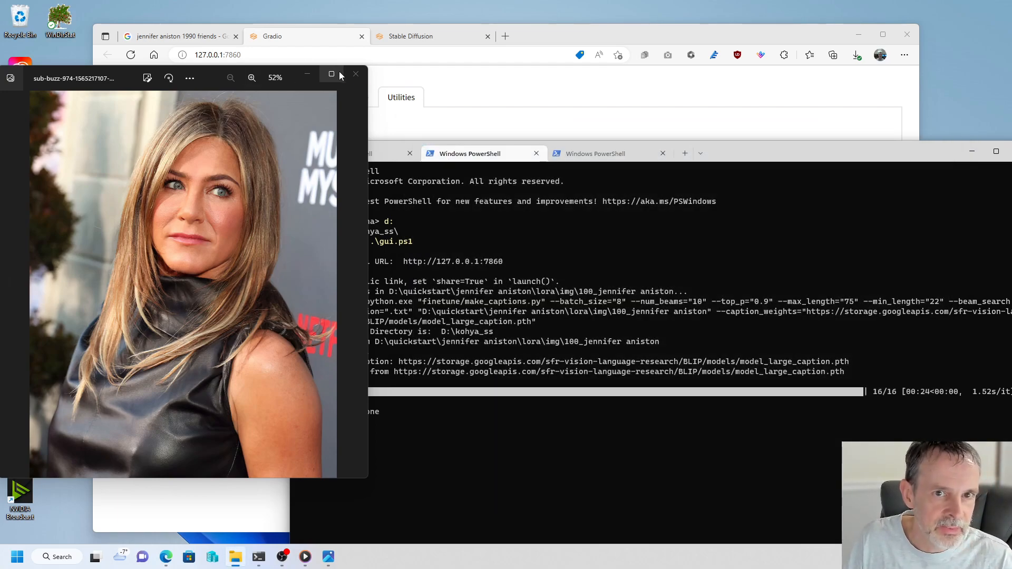
# - Close the image viewer and bring the 100_jennifer aniston folder window fully into view at the start of its file list
pyautogui.click(355, 74)
pyautogui.moveTo(0, 55); pyautogui.dragTo(658, 50)
pyautogui.scroll(15, 586, 327)
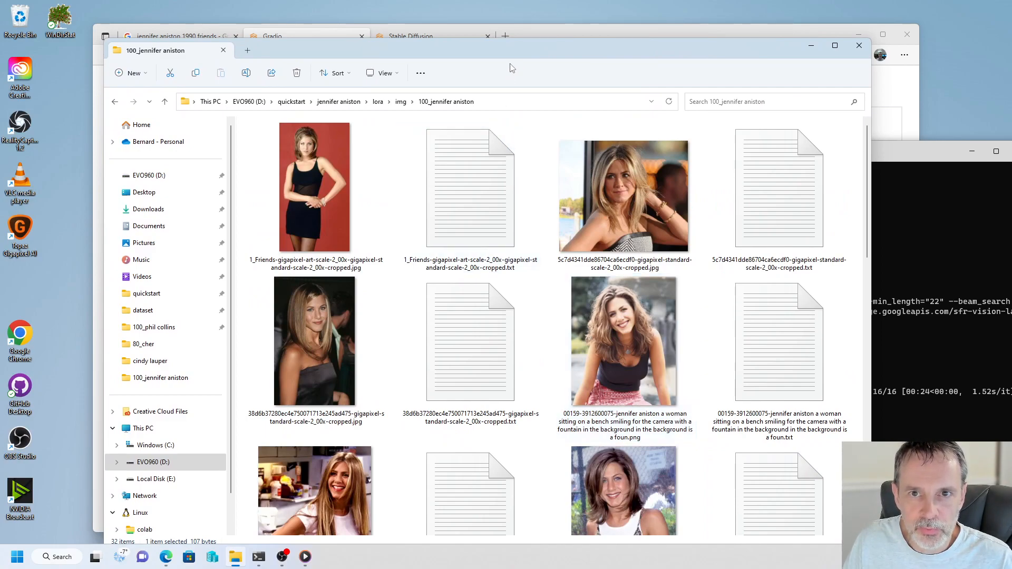
pyautogui.moveTo(518, 49); pyautogui.dragTo(523, 28)
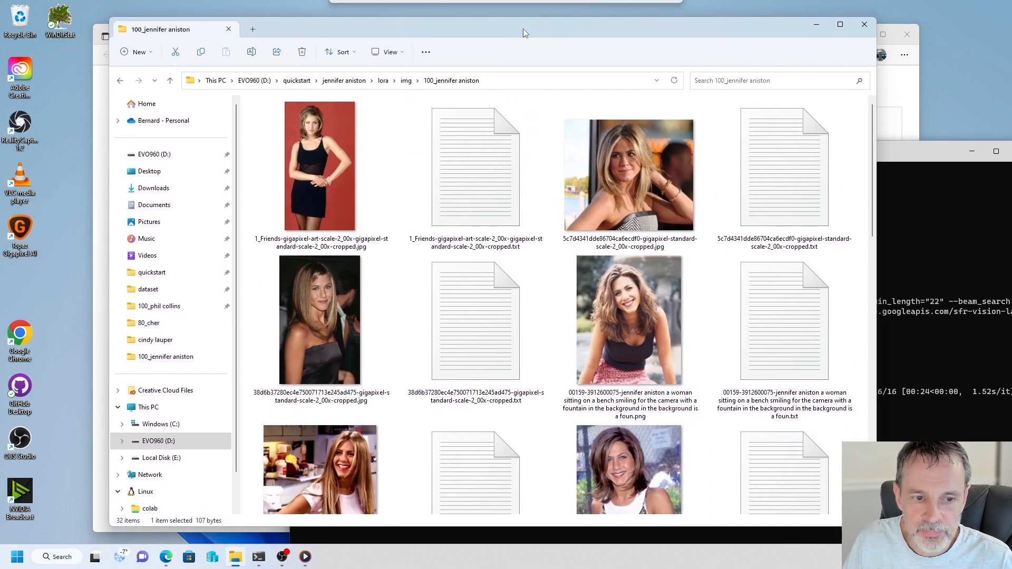